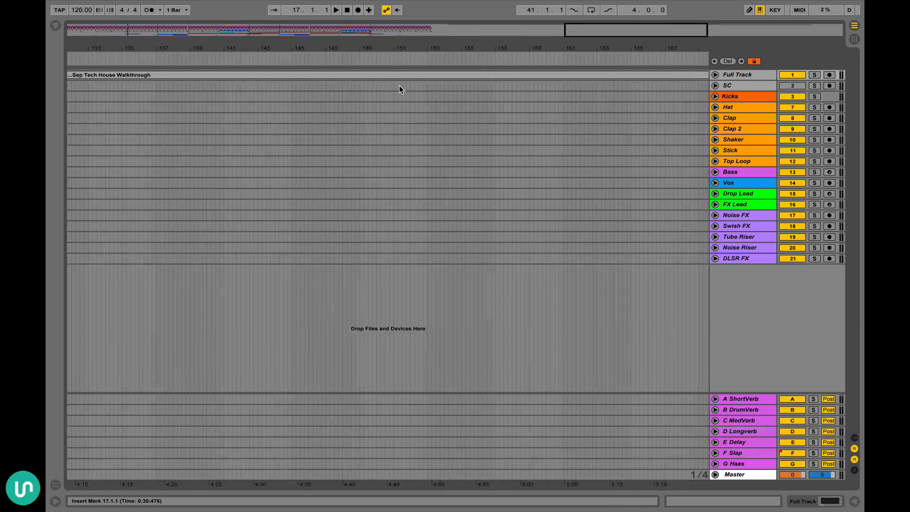
Unfold the Full Track and audition the Sep Tech House Walkthrough clip from its start
left_click(445, 77)
left_click(716, 75)
key("space")
scroll(392, 169, "right", 3)
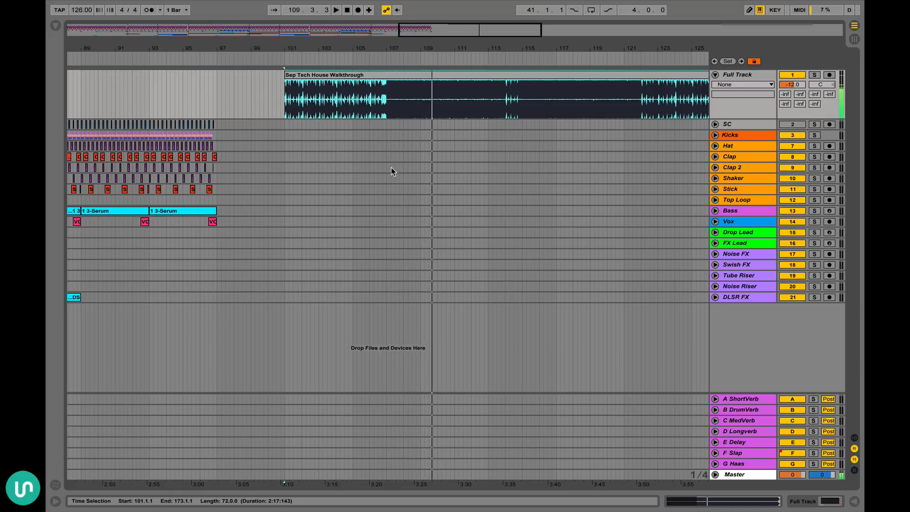
key("space")
Fold the Full Track and return to the Intro at the beginning of the arrangement
scroll(391, 167, "left", 5)
scroll(391, 167, "right", 12)
scroll(391, 166, "right", 3)
scroll(391, 167, "left", 15)
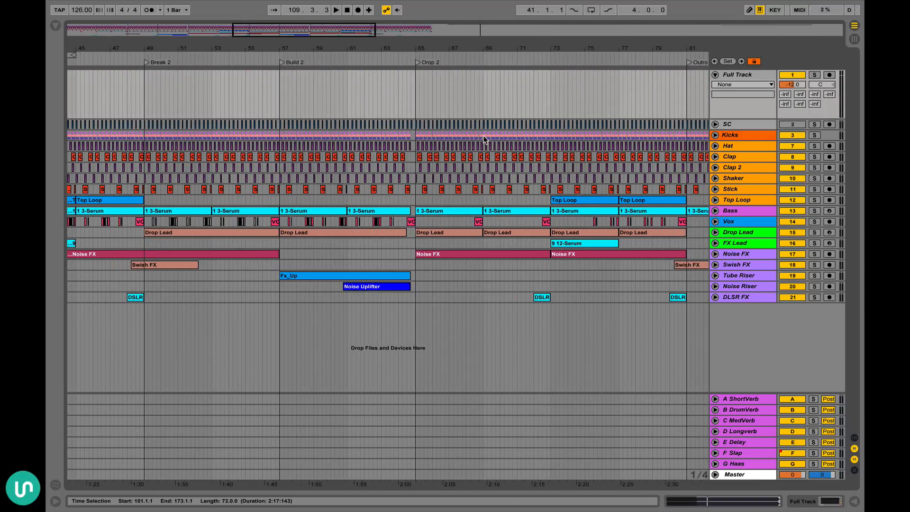
left_click(714, 75)
scroll(206, 141, "left", 10)
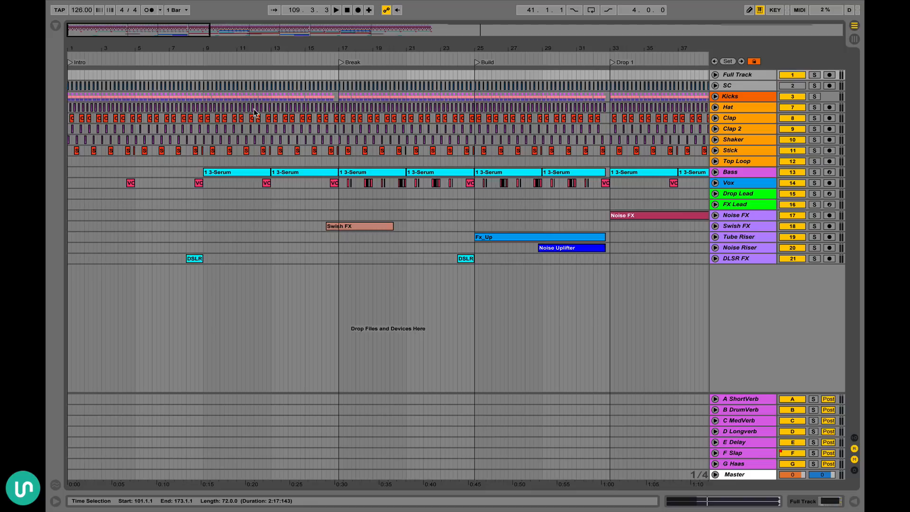
Set the insert mark at 1.1.1 on the SC track and play the arrangement from the Intro, zoomed in to about 12 bars
left_click(68, 85)
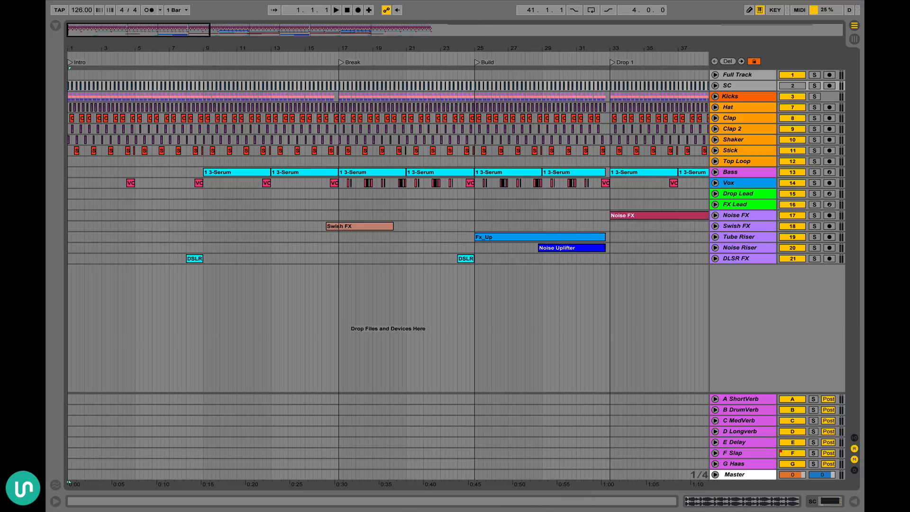
left_click_drag(72, 43, 72, 46)
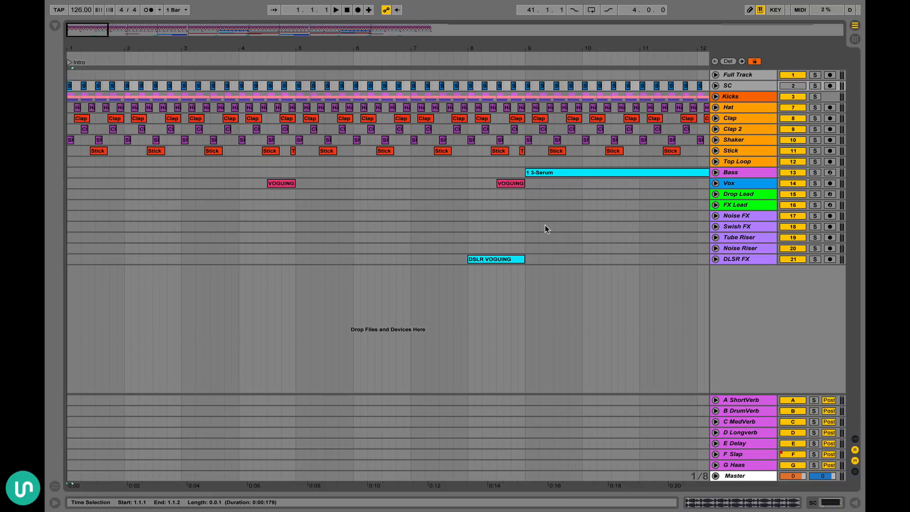
key("space")
Unfold the Kicks group and the Hat, Clap, Clap 2, Shaker, Stick and Top Loop tracks, and stop playback
left_click(715, 96)
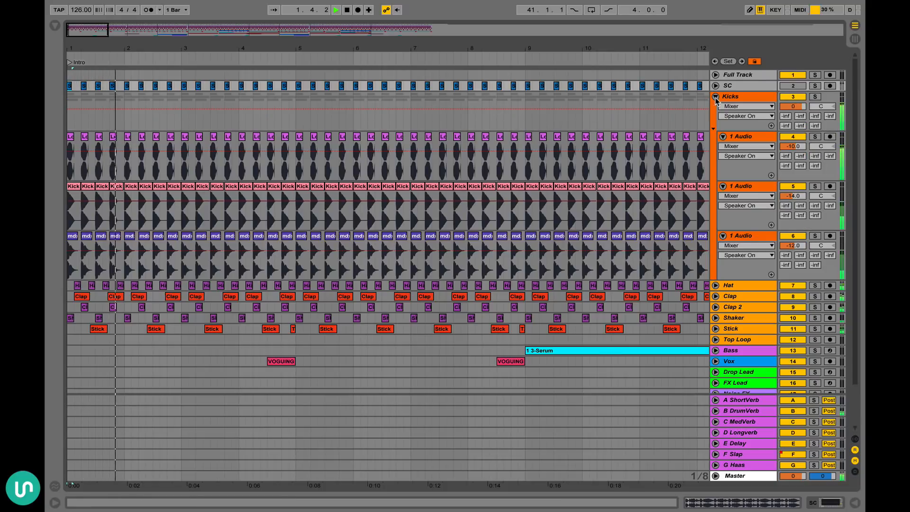
left_click(716, 285)
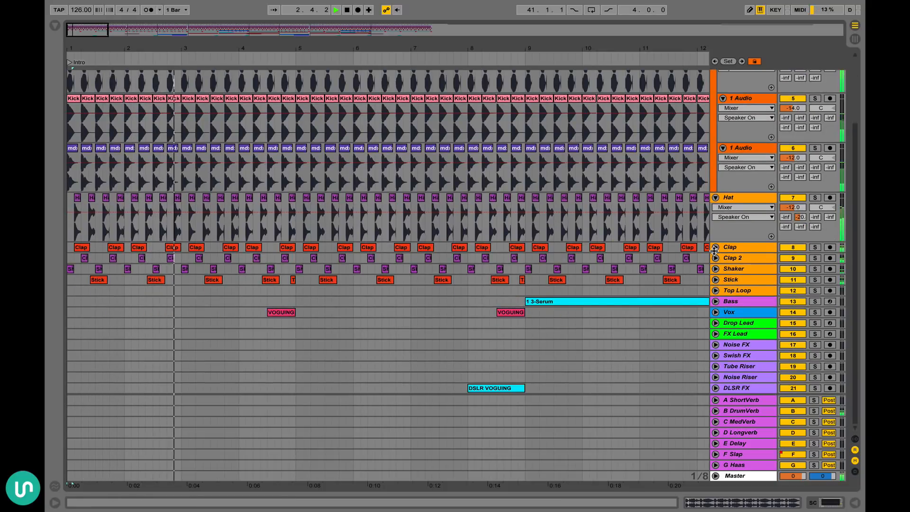
left_click(715, 247)
left_click(716, 296)
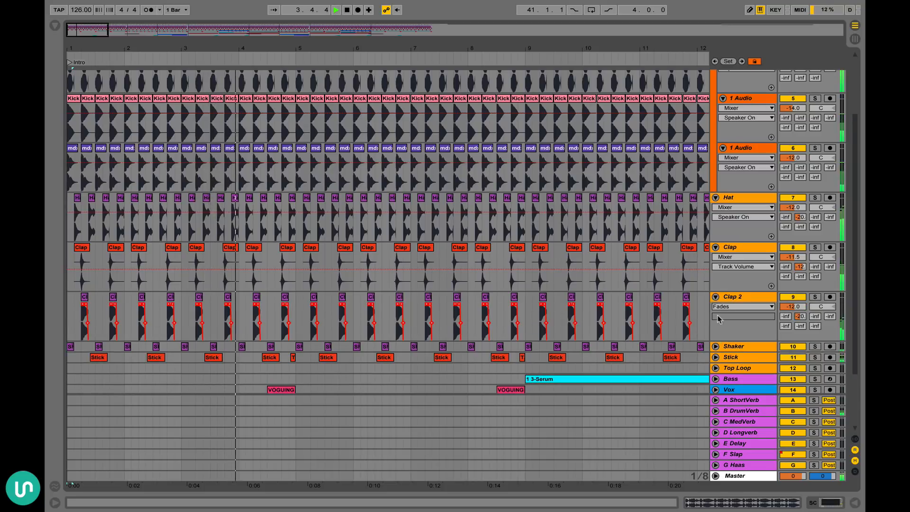
left_click(715, 346)
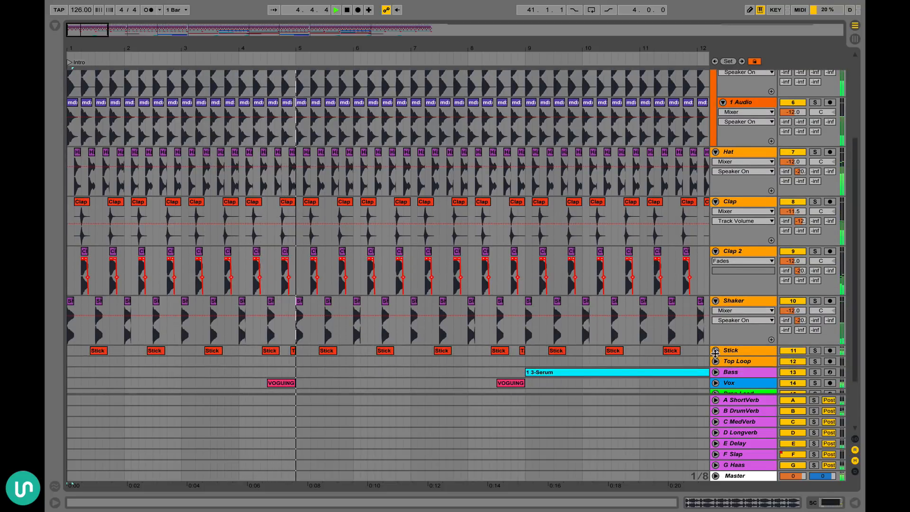
left_click(716, 351)
left_click(716, 342)
scroll(477, 312, "down", 4)
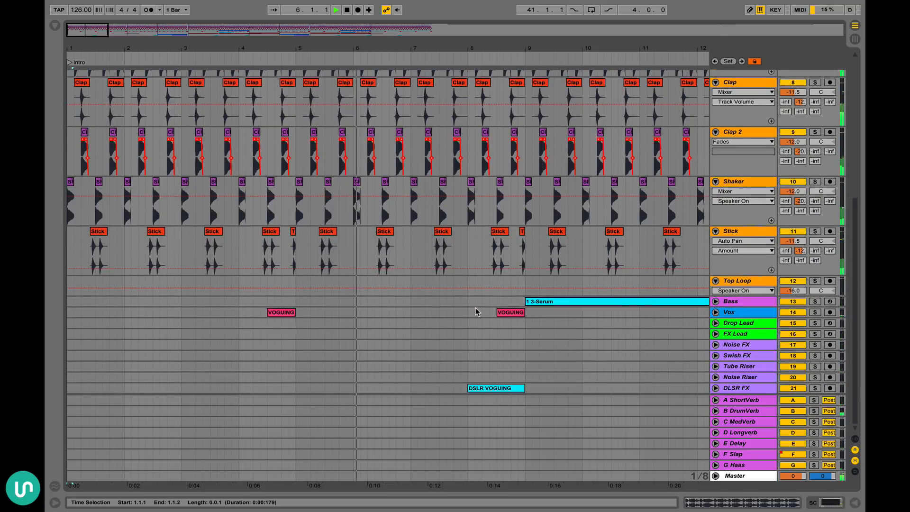
scroll(477, 312, "up", 10)
key("space")
scroll(477, 311, "down", 5)
scroll(477, 311, "up", 6)
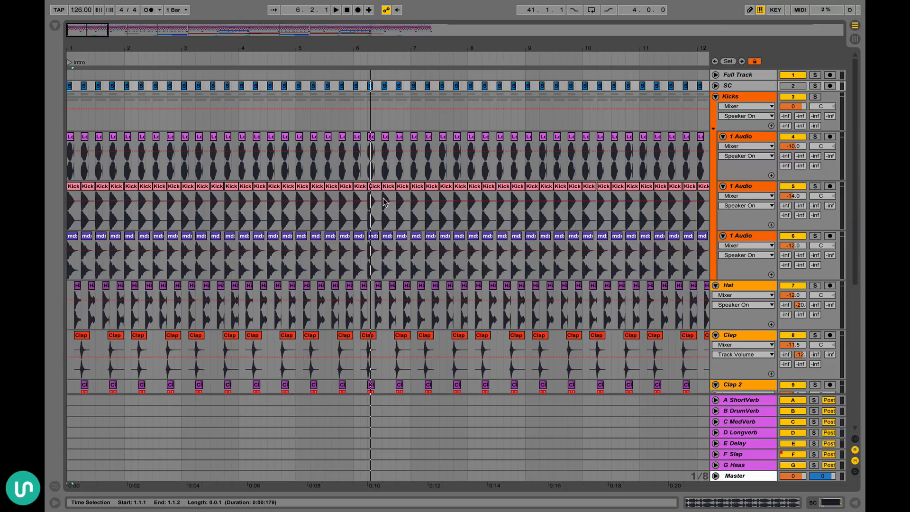
Audition the first kick layer on track 4 in solo, unsolo it, and inspect its EQ Eight device
left_click(69, 140)
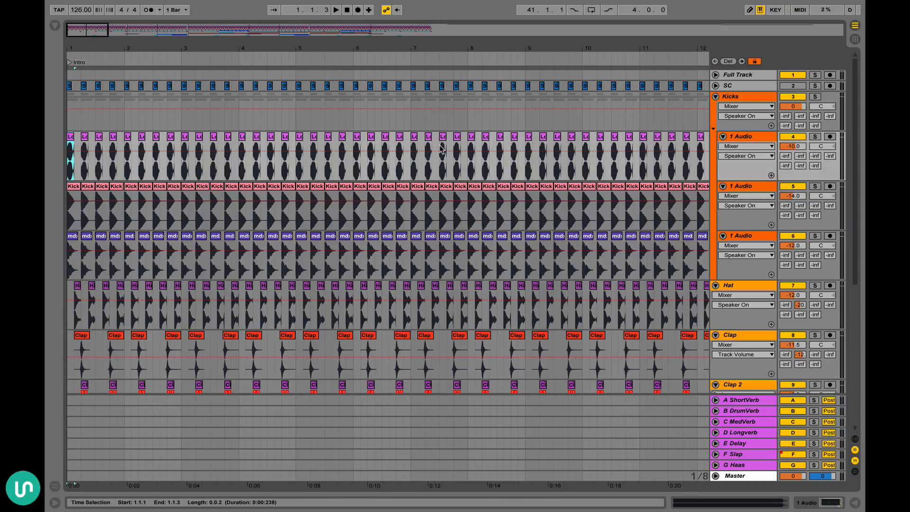
left_click(815, 137)
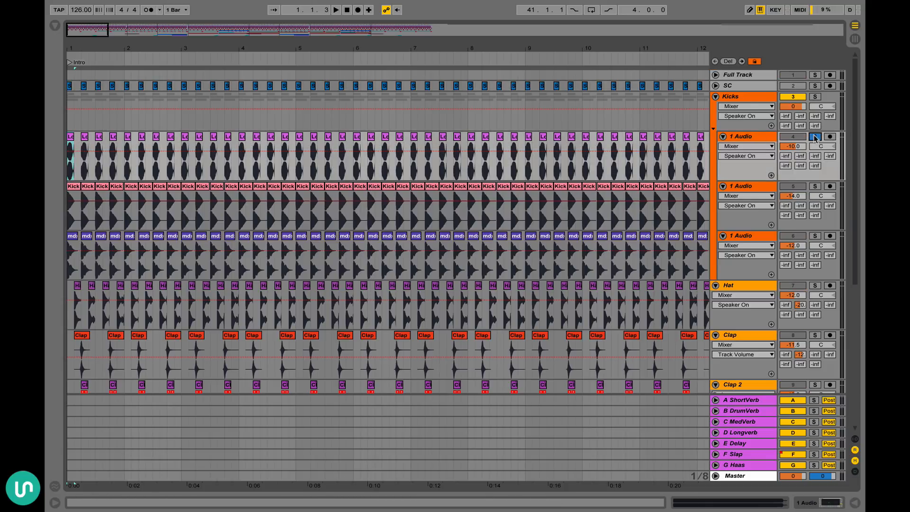
key("space")
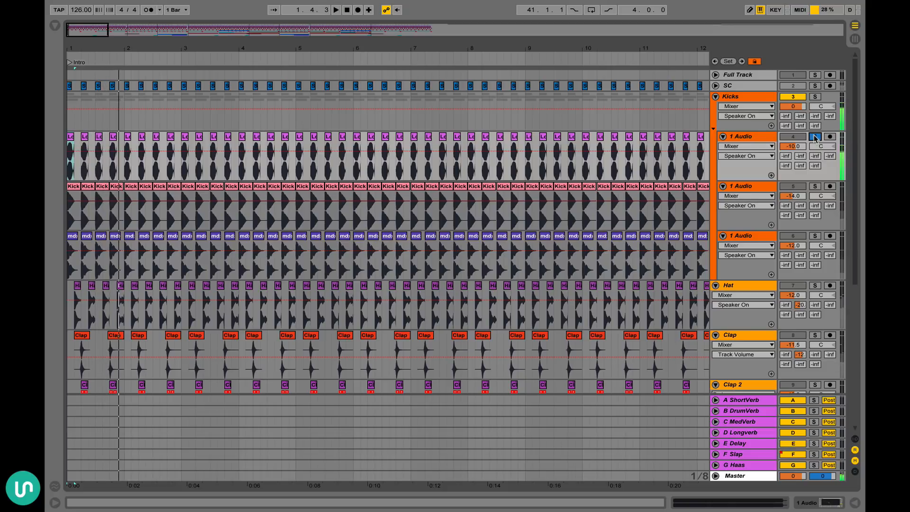
left_click(815, 137)
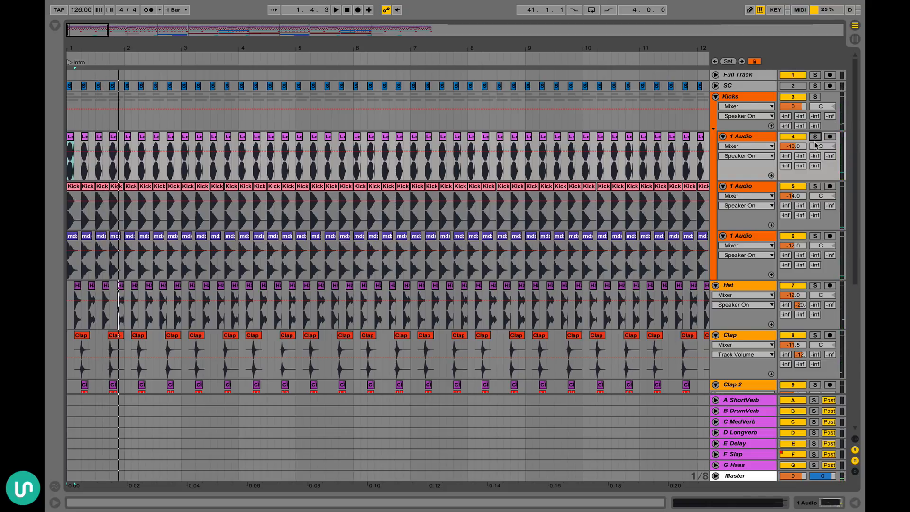
double_click(752, 137)
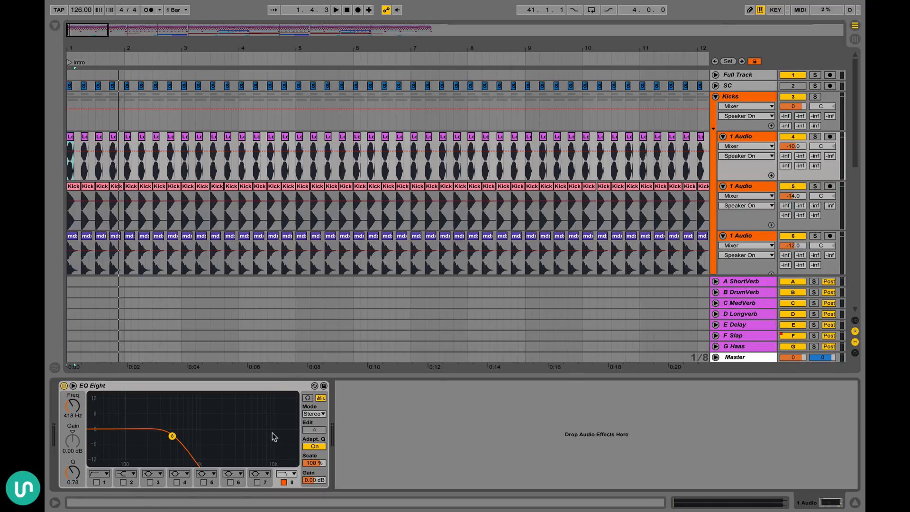
key("alt+super+l")
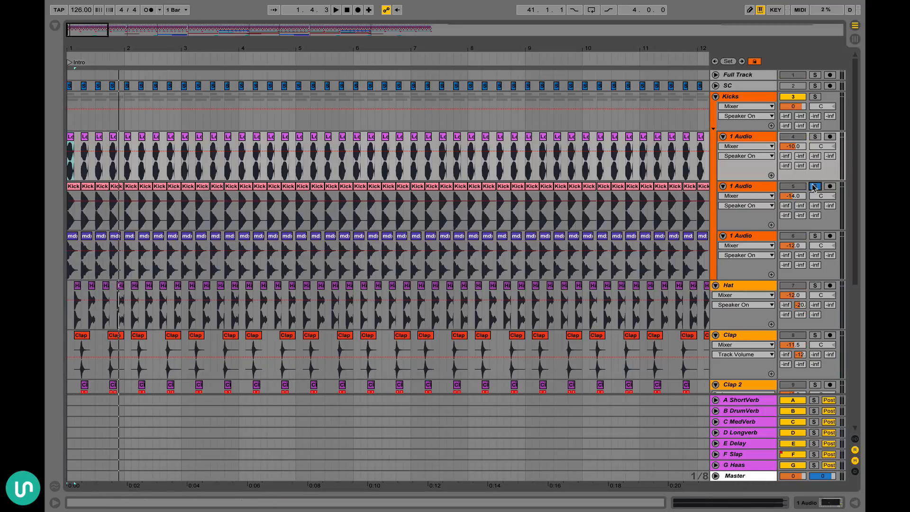
Audition the second and third kick layers on tracks 5 and 6 in solo
left_click(814, 187)
key("space")
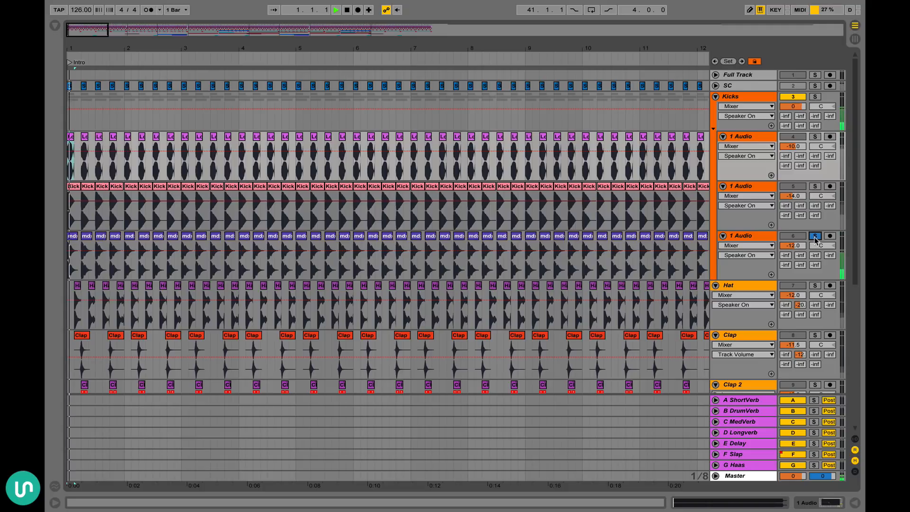
key("space")
Solo the Kicks group and play its three layers together
left_click(815, 97)
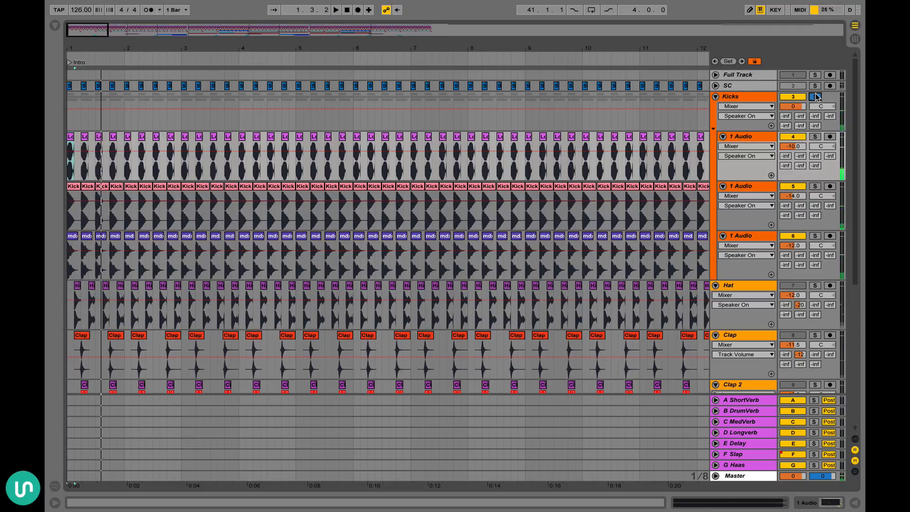
key("space")
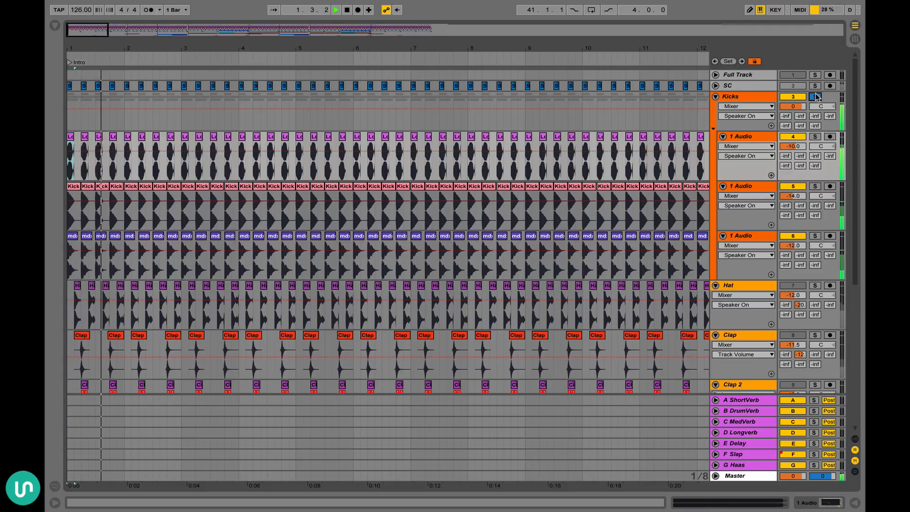
key("space")
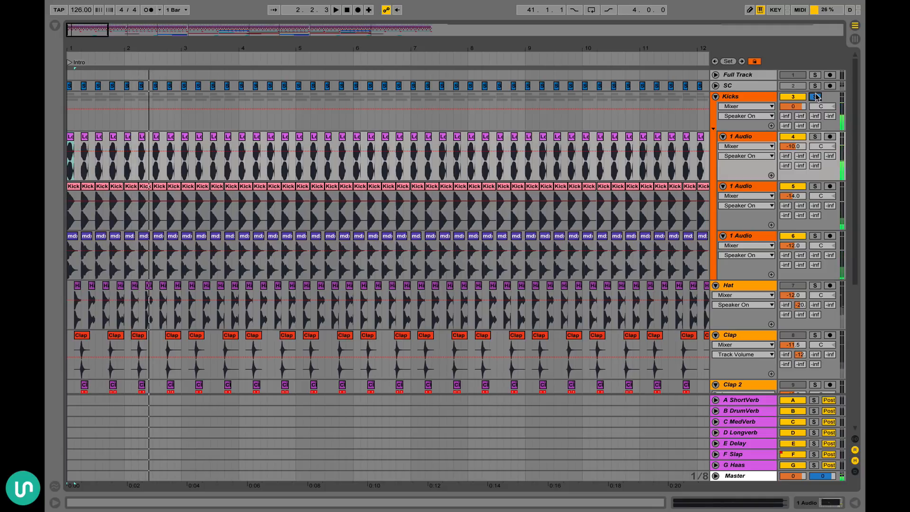
Solo the Clap track and audition its pattern from the start of the Intro
scroll(814, 105, "down", 10)
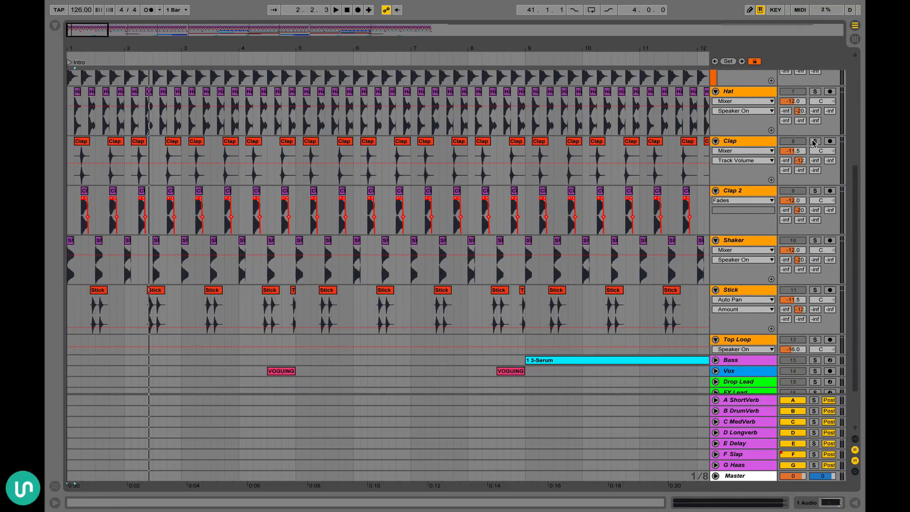
left_click(814, 143)
left_click(814, 143)
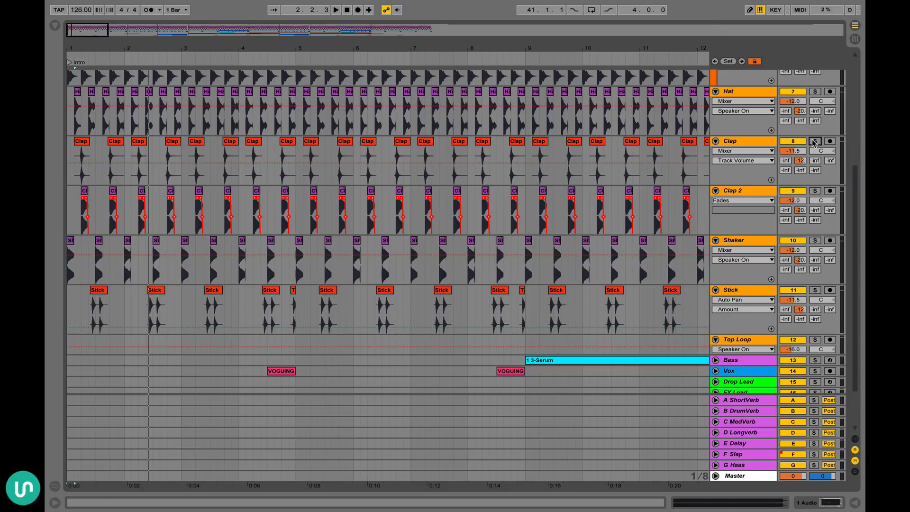
left_click(814, 142)
key("space")
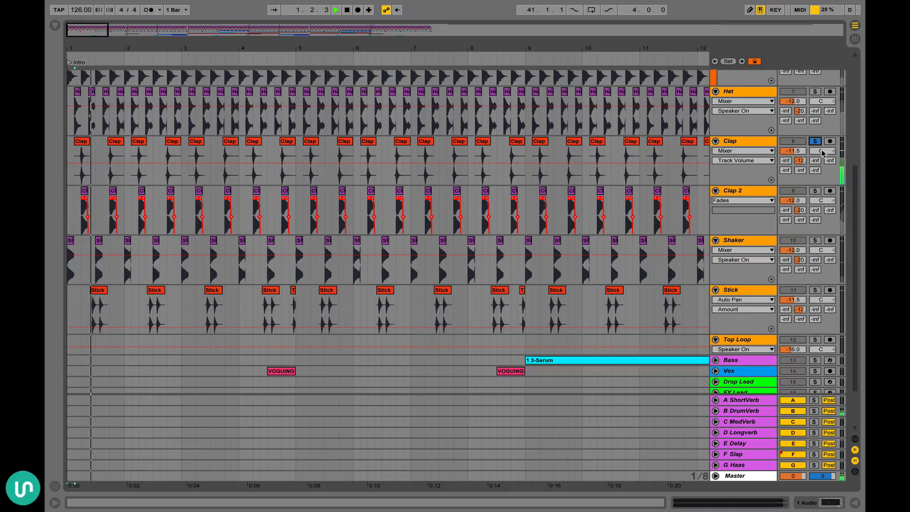
key("space")
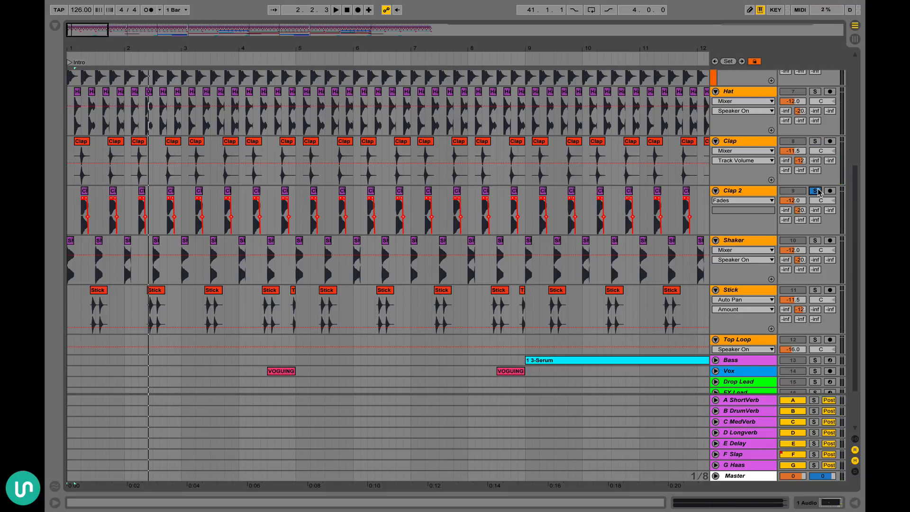
Audition the Clap 2 track in solo and move the insert mark back to 1.1.1
key("space")
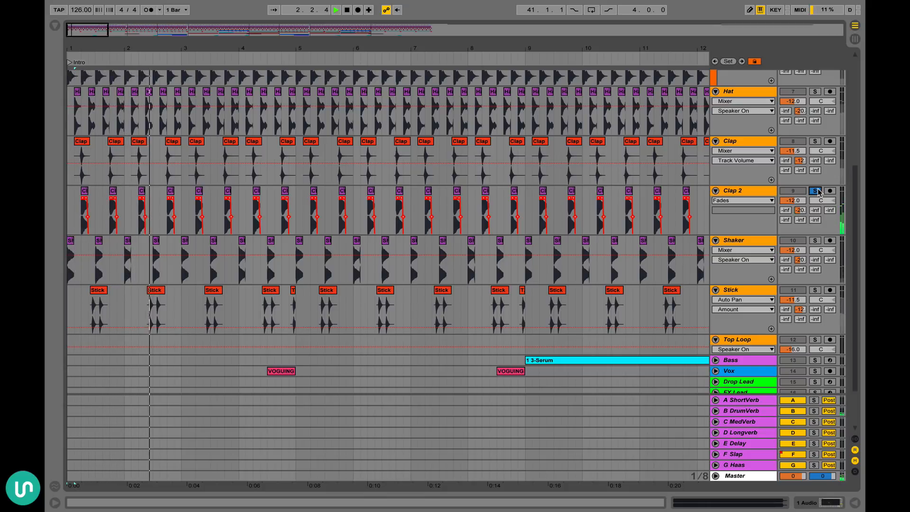
key("space")
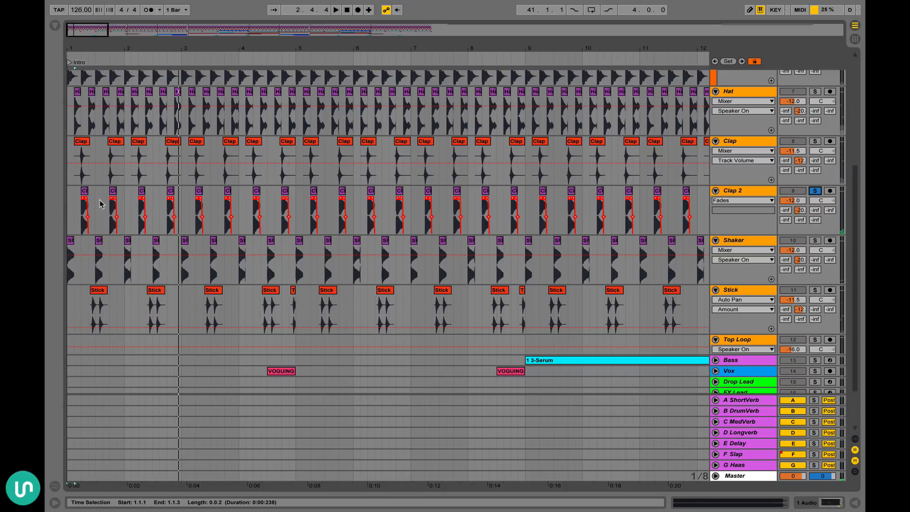
left_click(71, 196)
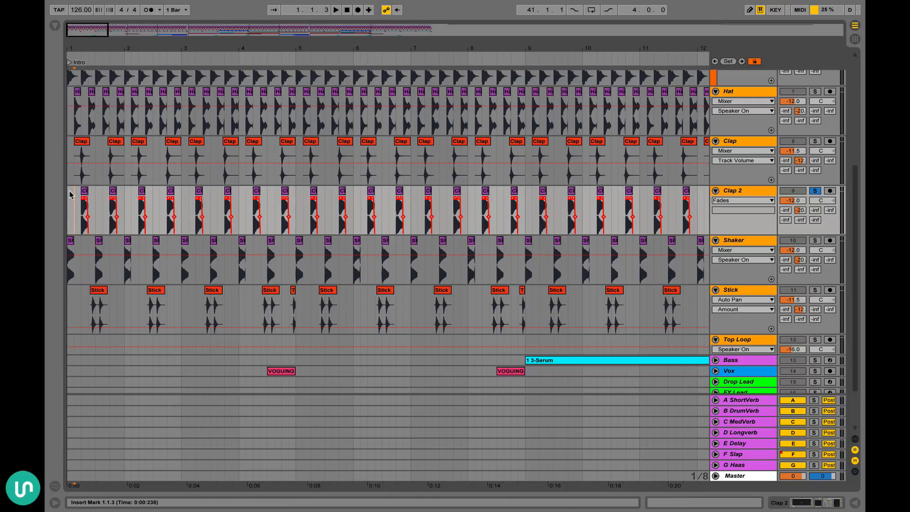
key("Home")
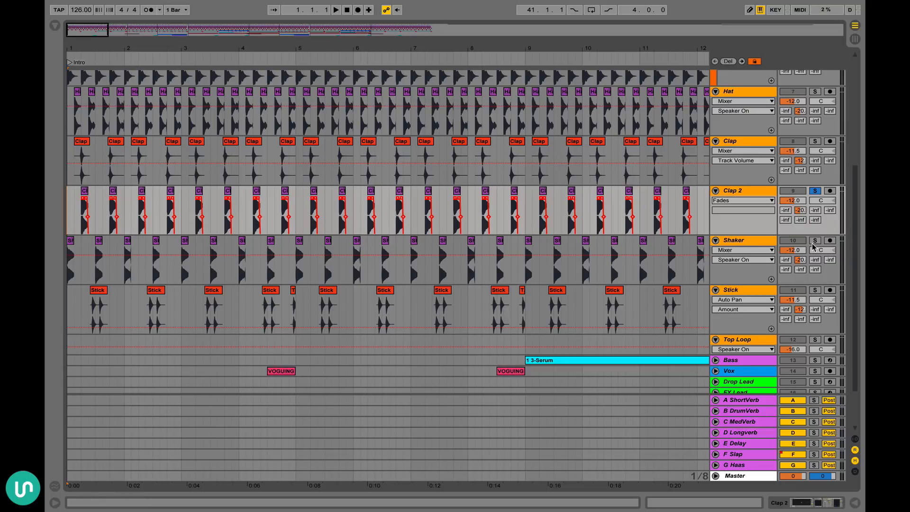
Audition the Shaker track and the Stick track from 1.1.1, each in solo
key("space")
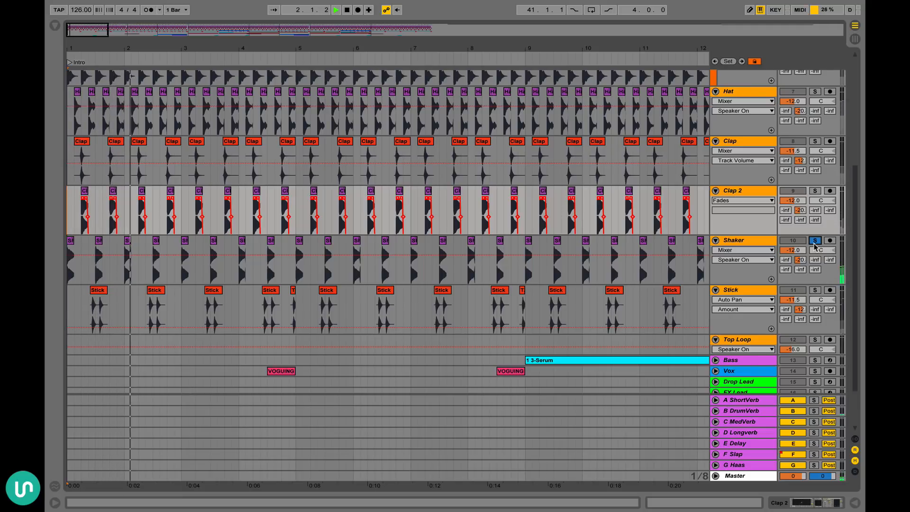
key("space")
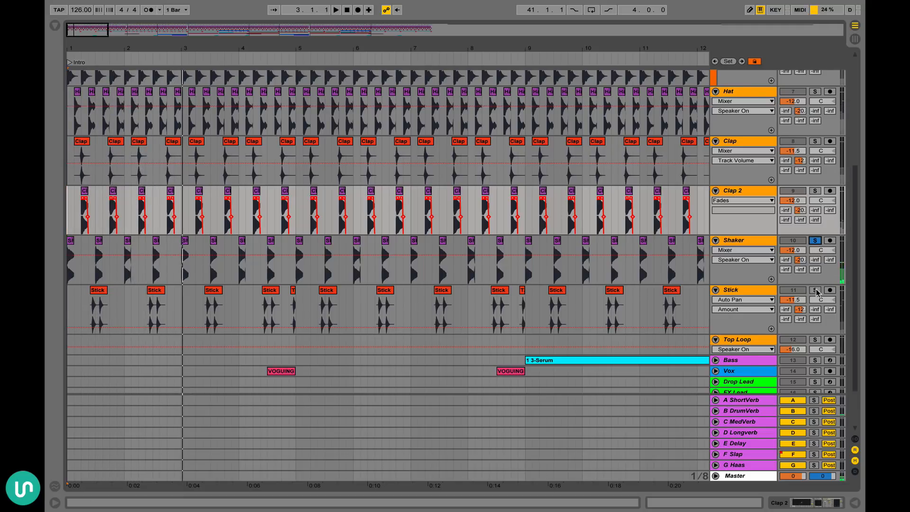
left_click(816, 290)
key("space")
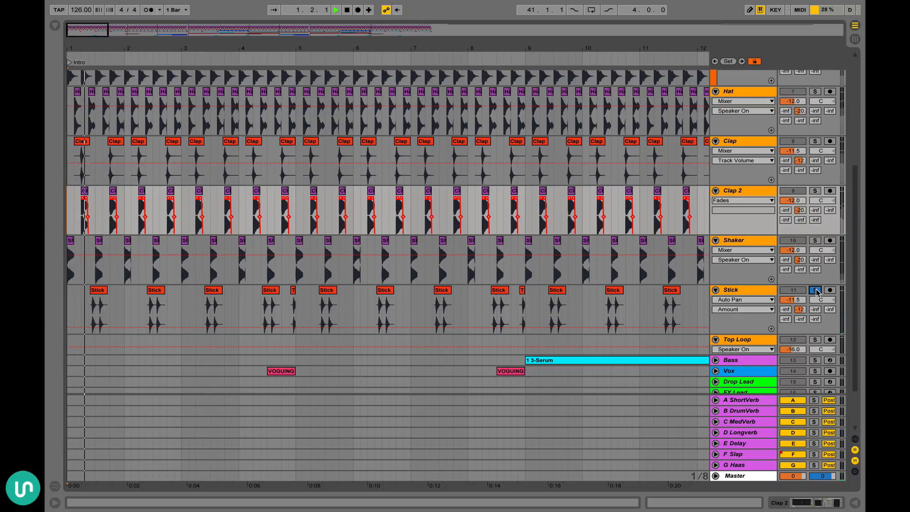
key("space")
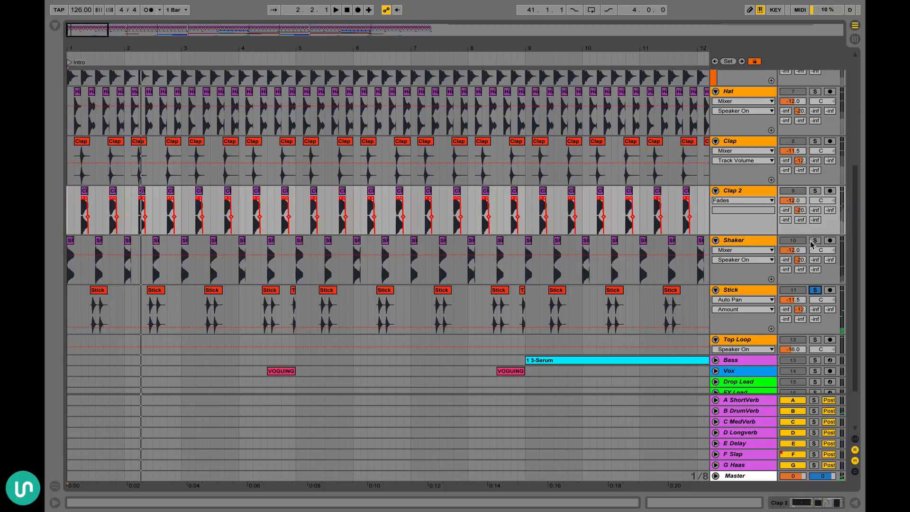
Add the Shaker, Clap 2, Clap and Hat tracks to the soloed Stick track and play them together
left_click(815, 240, "ctrl")
left_click(815, 190, "ctrl")
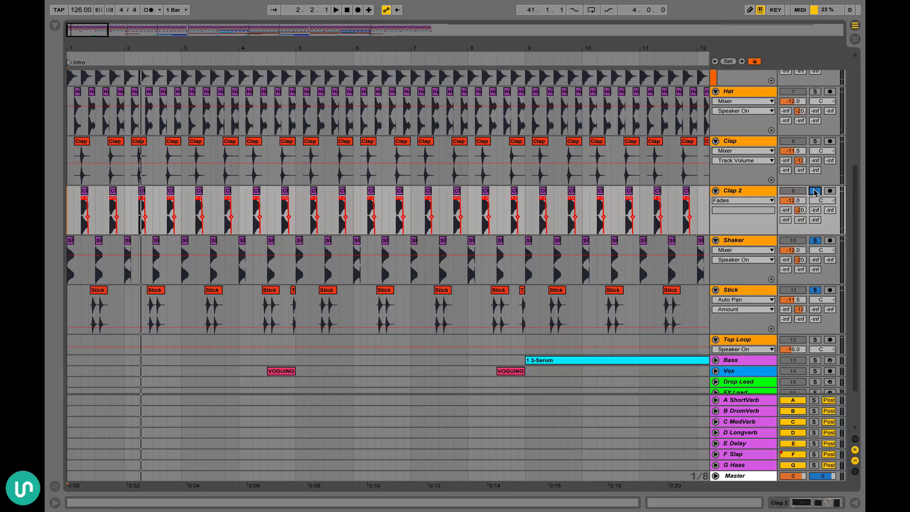
left_click(815, 141, "ctrl")
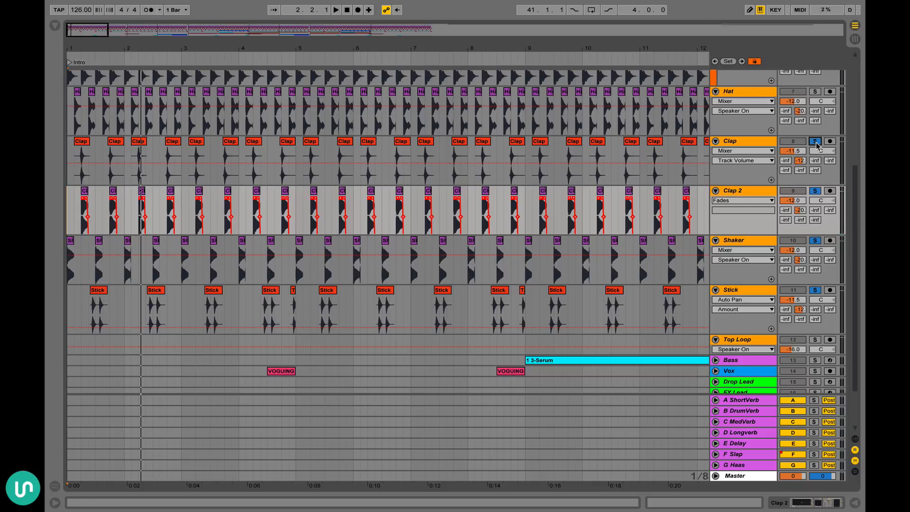
left_click(815, 91, "ctrl")
scroll(820, 121, "up", 4)
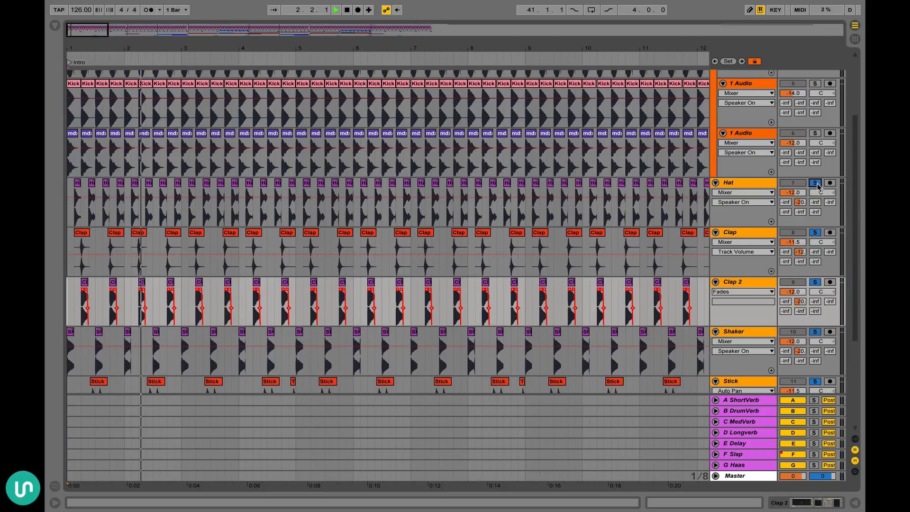
key("space")
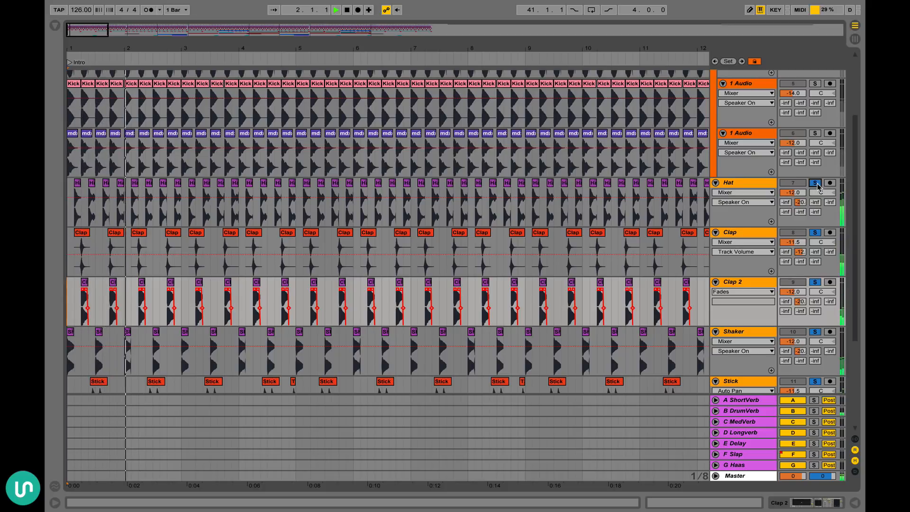
Add the Kicks group to the soloed percussion, play the full drum combination and stop playback
scroll(816, 125, "up", 5)
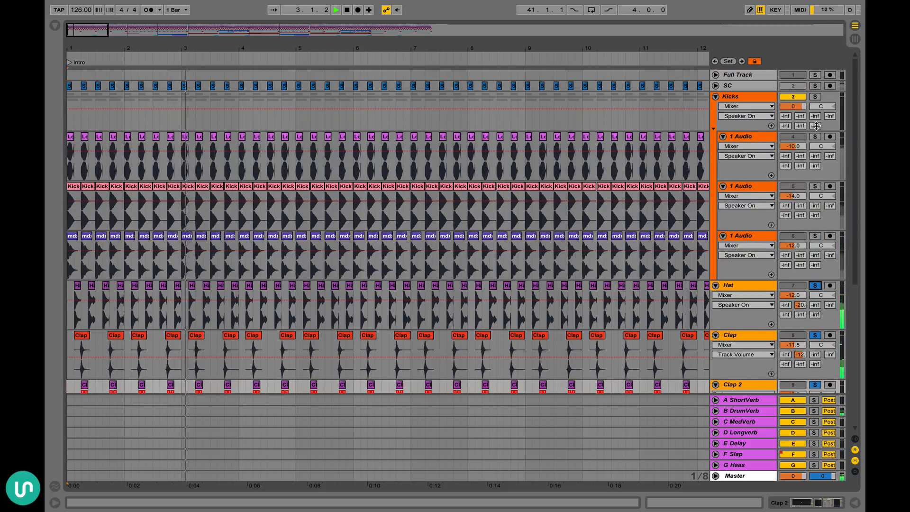
left_click(815, 96)
key("space")
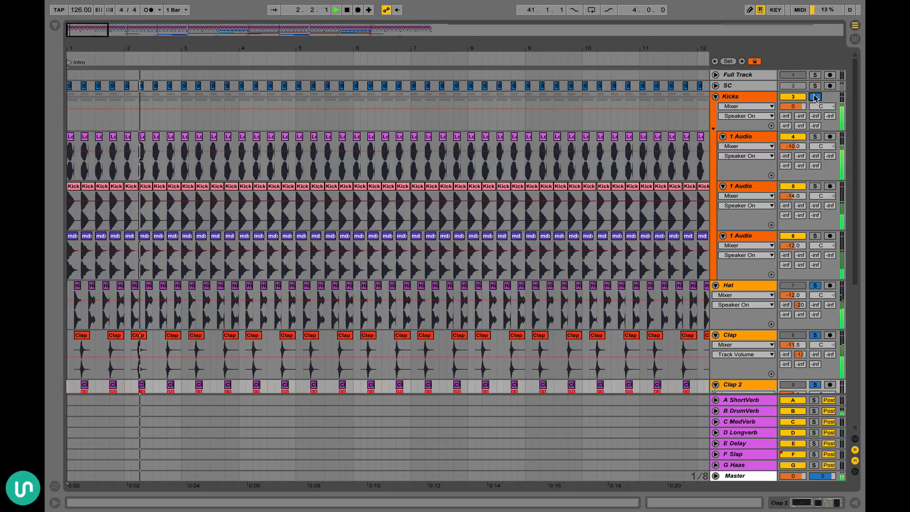
key("space")
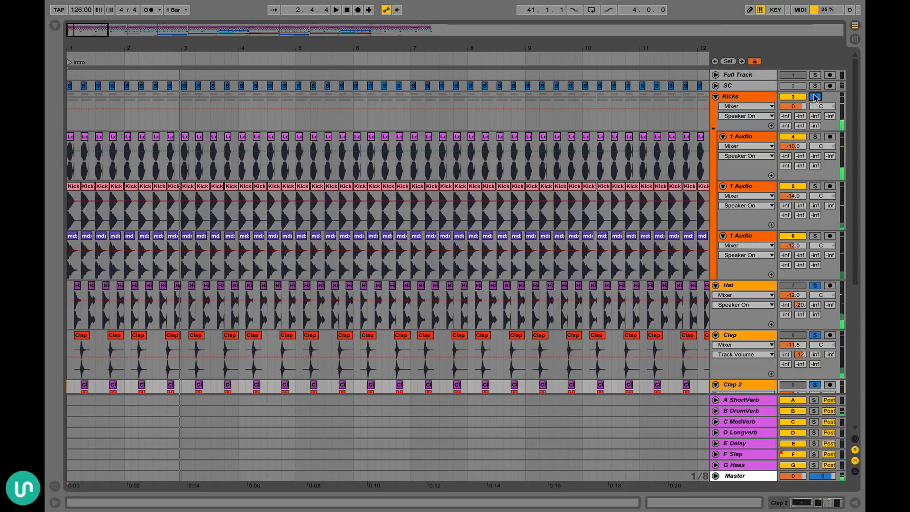
Place the insert mark at 7.1.1 on the Top Loop track and unfold the Bass track to show its note patterns
scroll(581, 204, "down", 10)
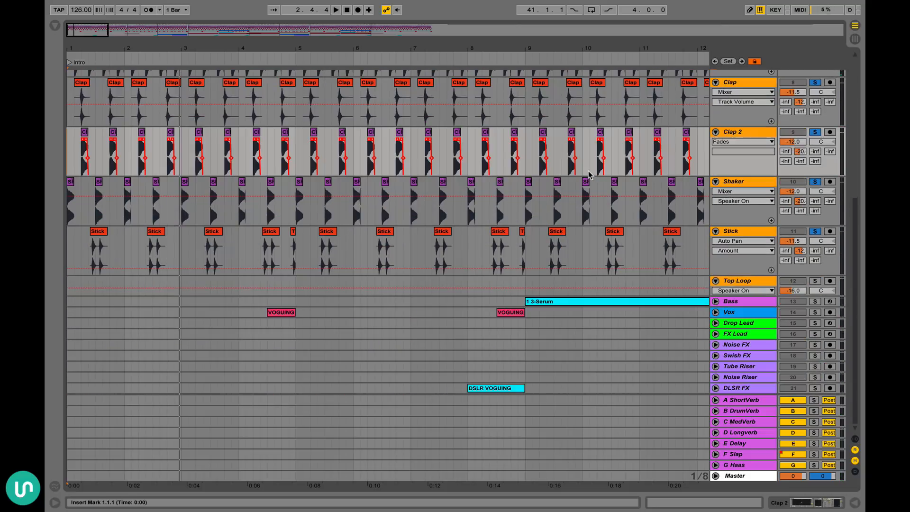
scroll(581, 203, "up", 10)
scroll(589, 174, "down", 8)
scroll(450, 240, "up", 1)
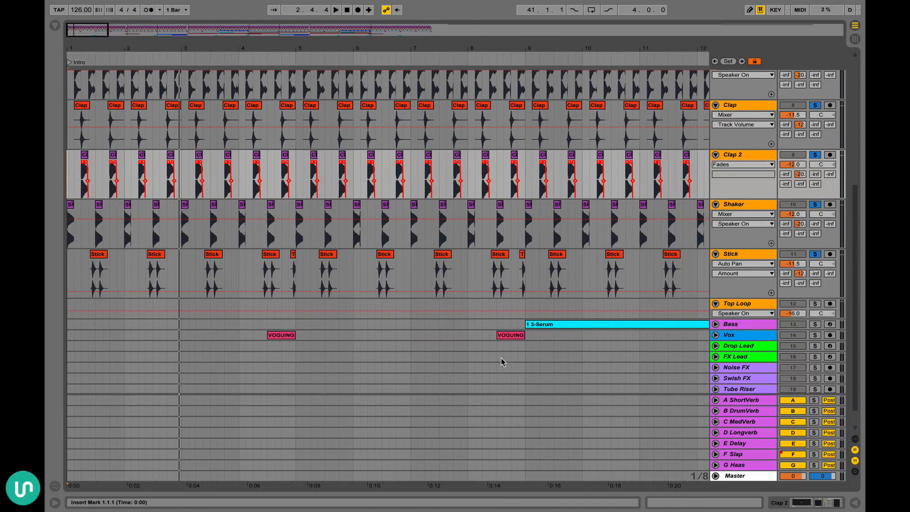
left_click(411, 307)
scroll(465, 305, "right", 5)
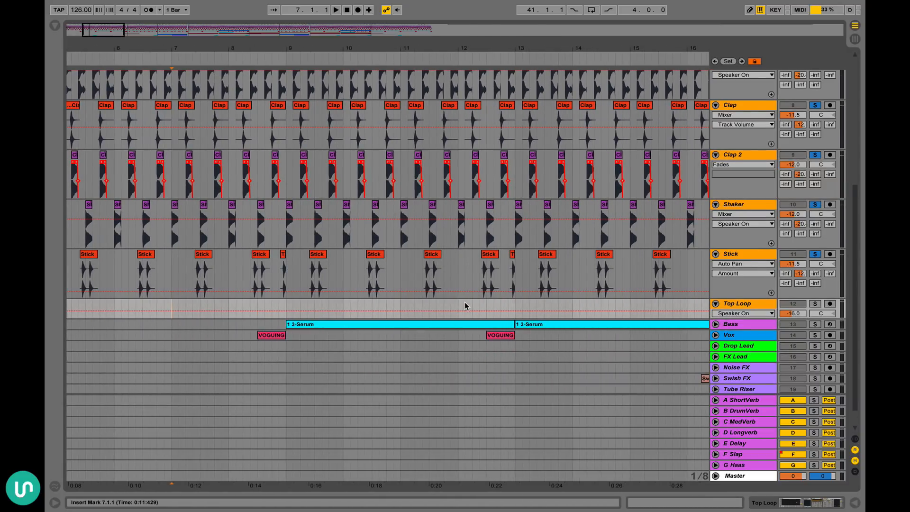
left_click(715, 324)
scroll(449, 269, "down", 3)
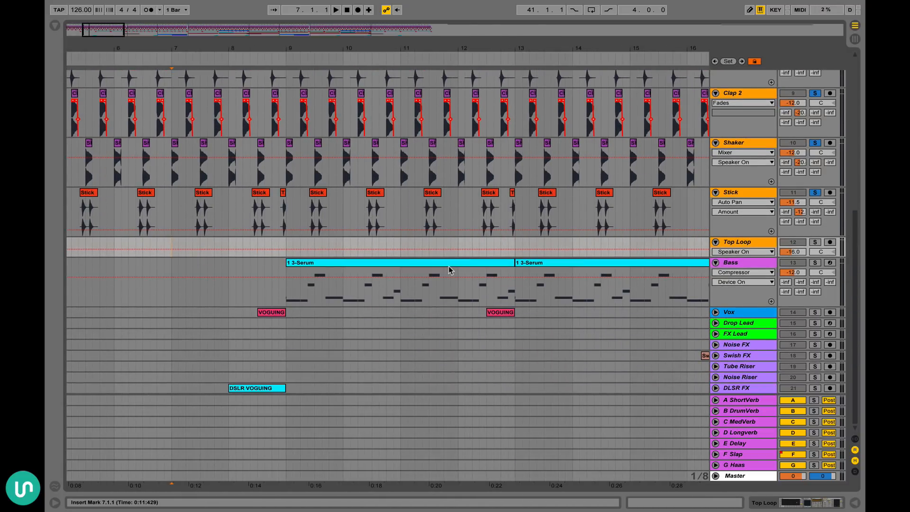
Select the 1 3-Serum bass clip at 9.1.1 and play it with the Bass track soloed
left_click(481, 270)
scroll(481, 275, "left", 3)
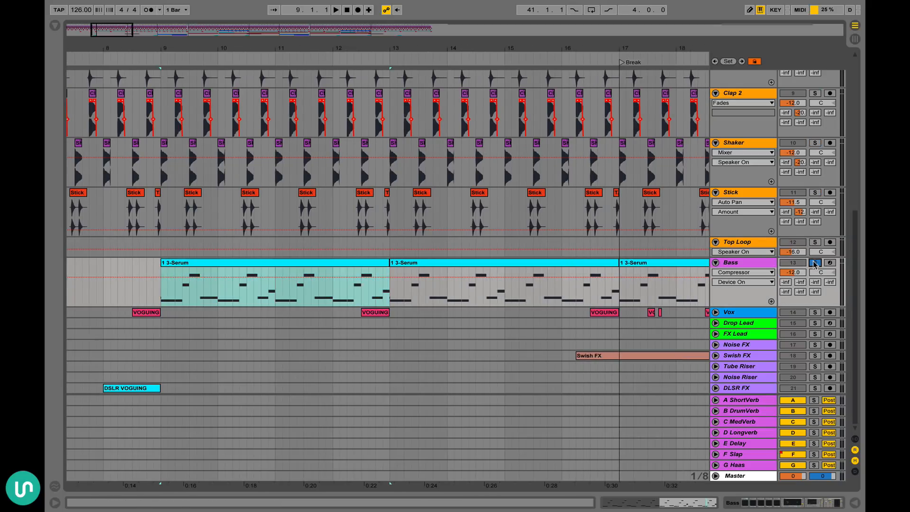
key("space")
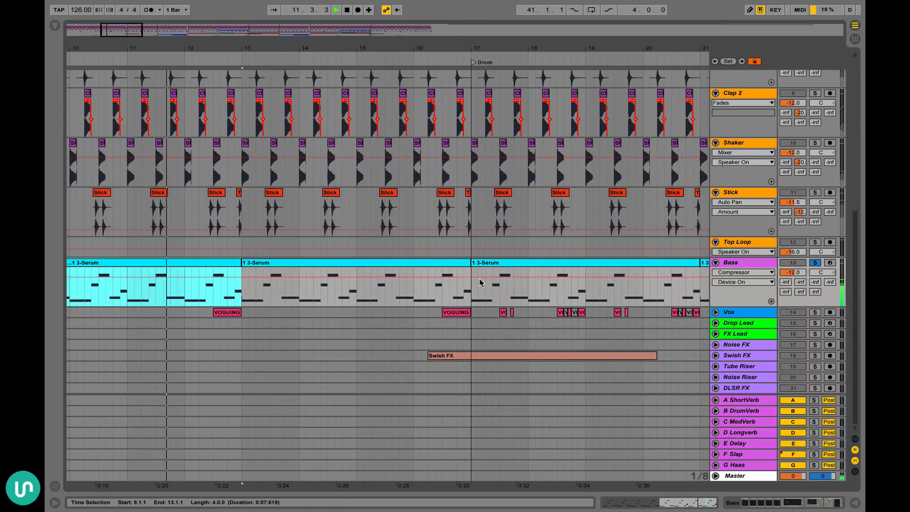
Show the Bass track's device chain through to the final Compressor and stop playback
double_click(744, 264)
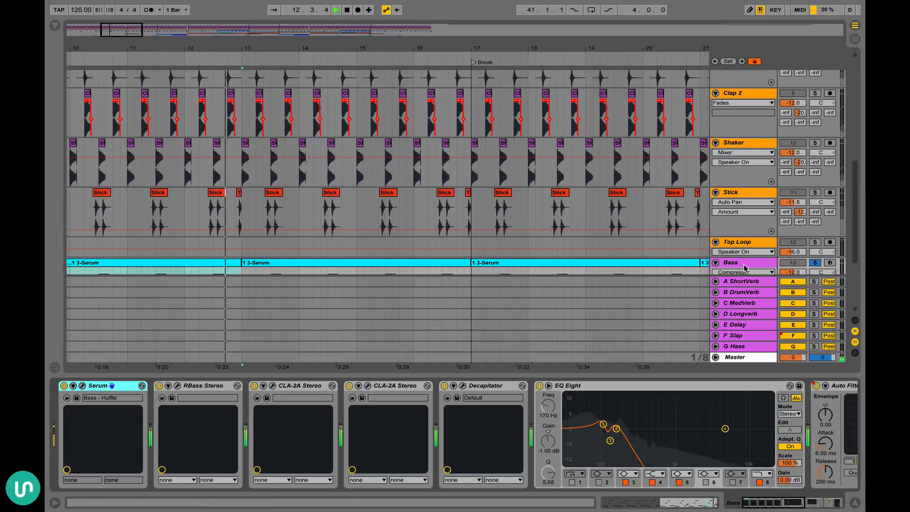
scroll(474, 428, "right", 5)
key("space")
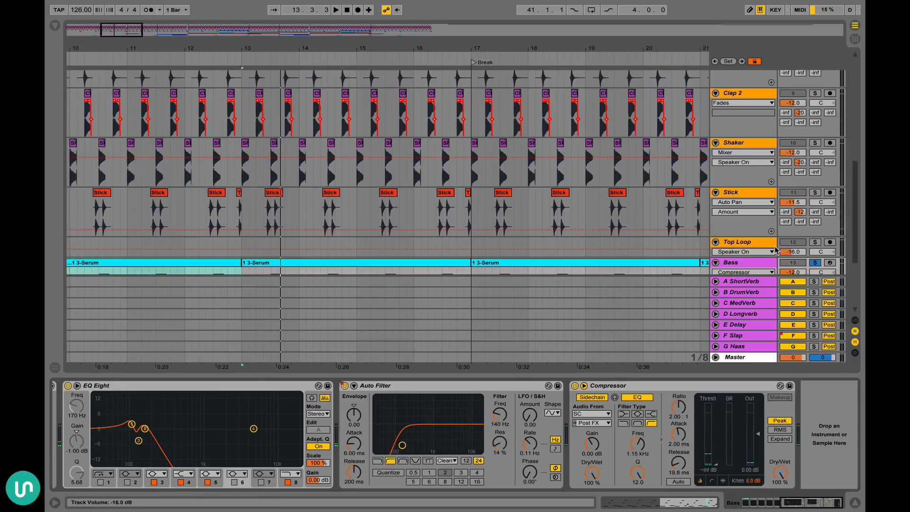
Replay the soloed bass clip from 9.1.1 while watching its EQ Eight, Auto Filter and sidechained Compressor, and stop playback
scroll(530, 204, "down", 1)
scroll(530, 204, "down", 4)
scroll(530, 204, "left", 2)
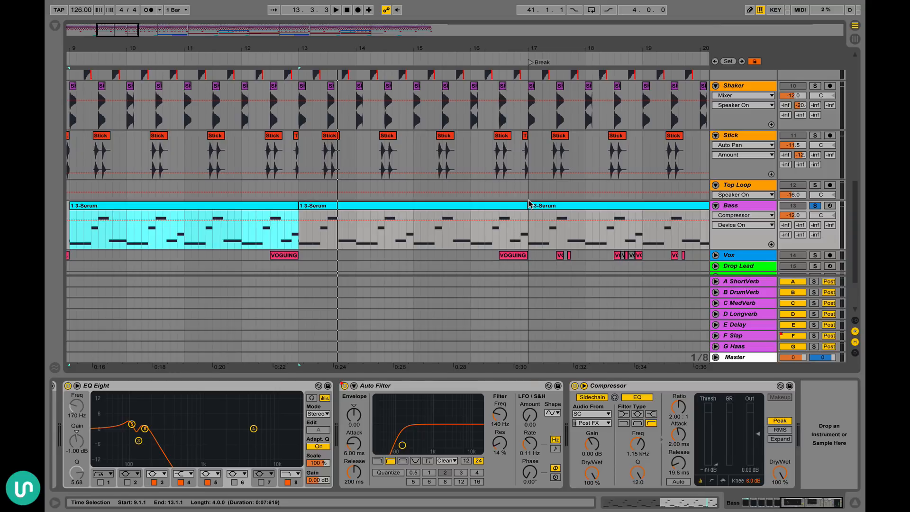
key("space")
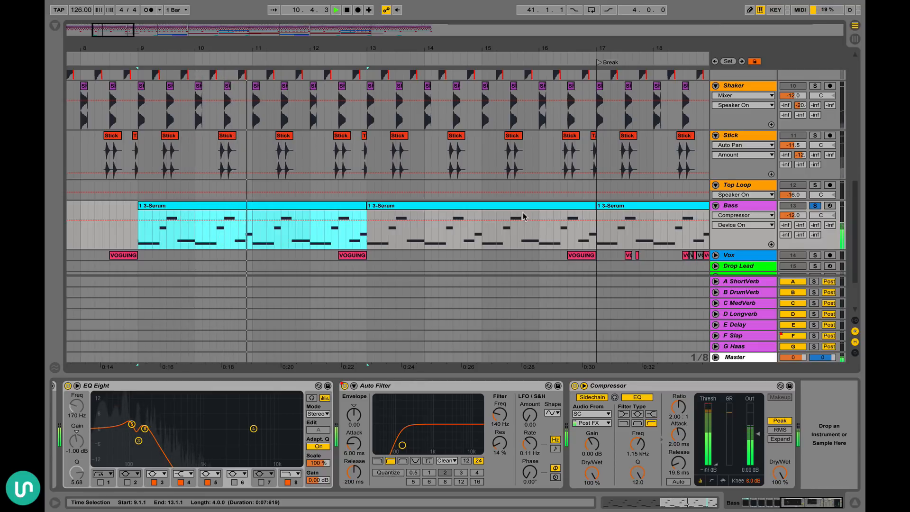
key("space")
Open the Bass track's Serum plug-in to examine the Bass - Huffle patch, close it and look over the following devices
scroll(457, 386, "left", 10)
left_click(98, 386)
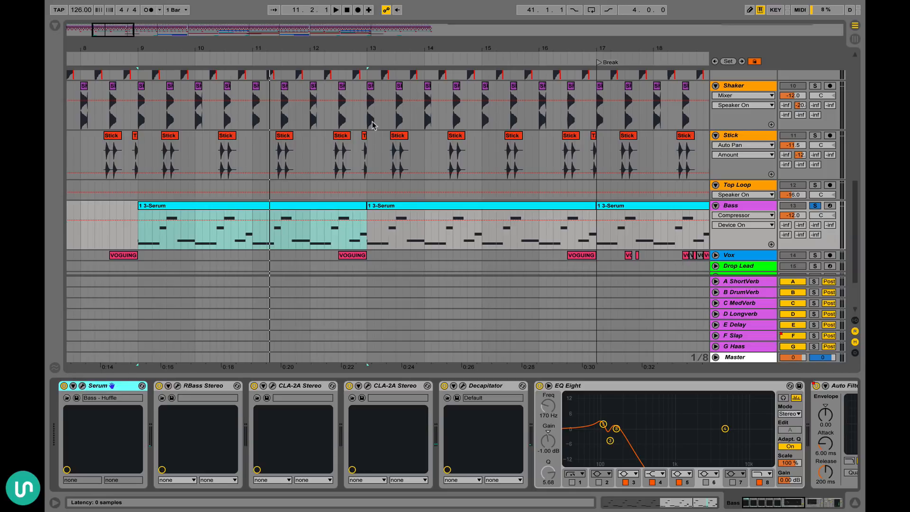
left_click(112, 385)
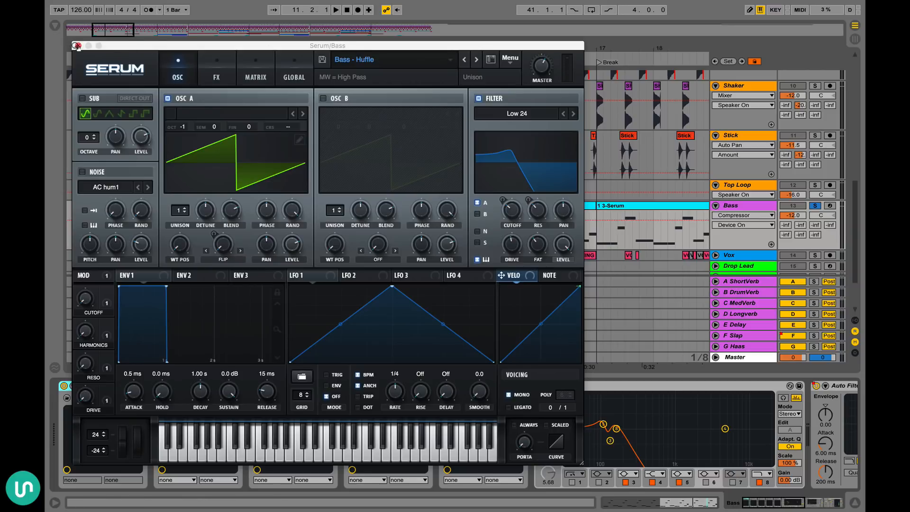
left_click(76, 46)
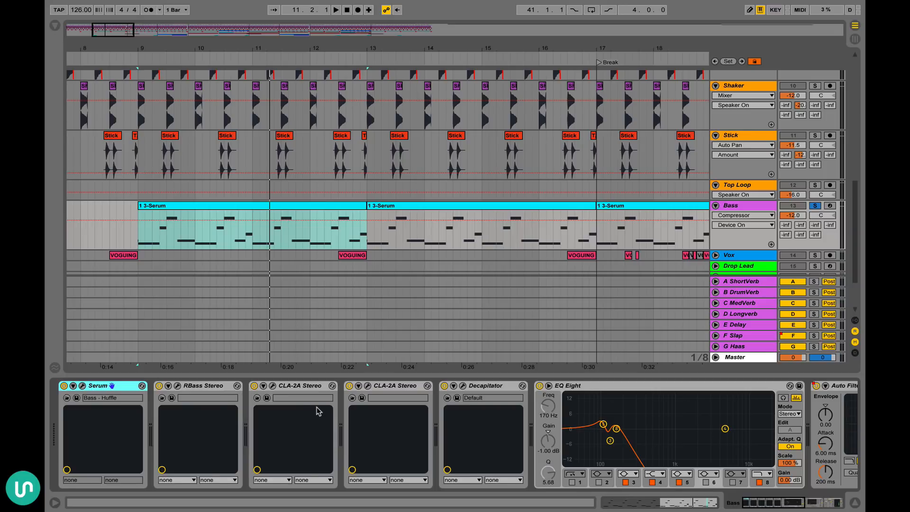
scroll(318, 411, "right", 3)
scroll(319, 411, "left", 3)
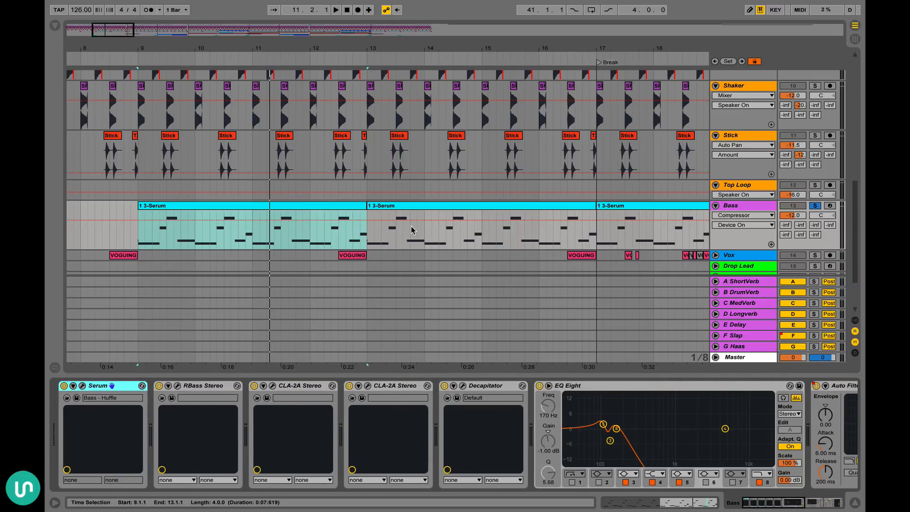
Hide the device view, select the 1 3-Serum bass clip at the start of Drop 1, play it solo and stop playback
key("alt+super+l")
scroll(411, 230, "right", 10)
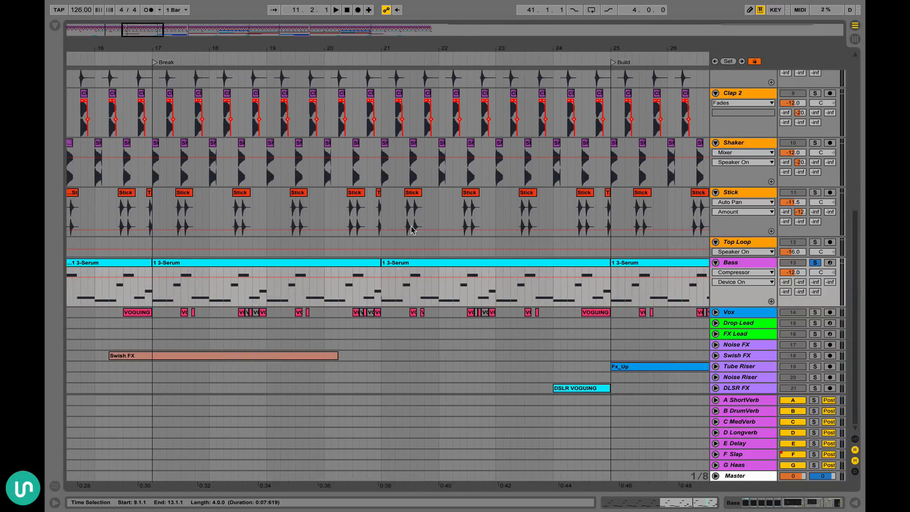
scroll(412, 230, "right", 15)
left_click(339, 262)
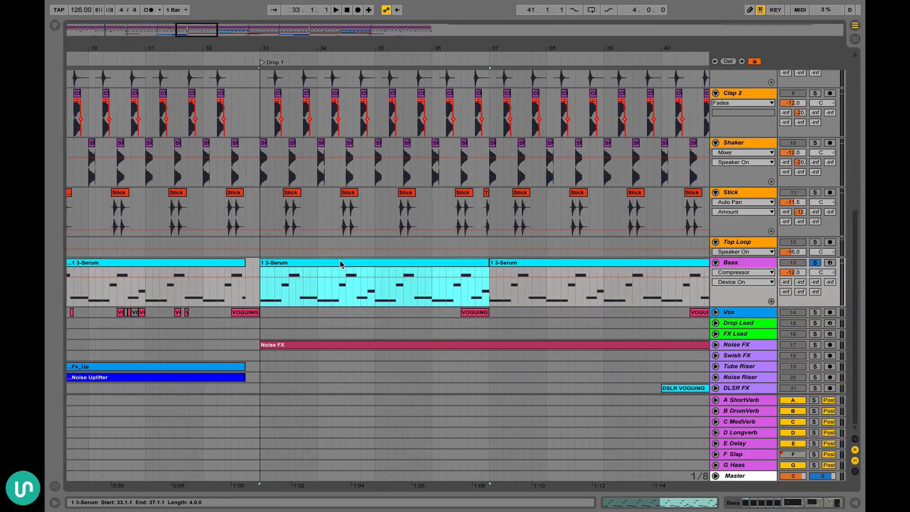
scroll(340, 263, "right", 2)
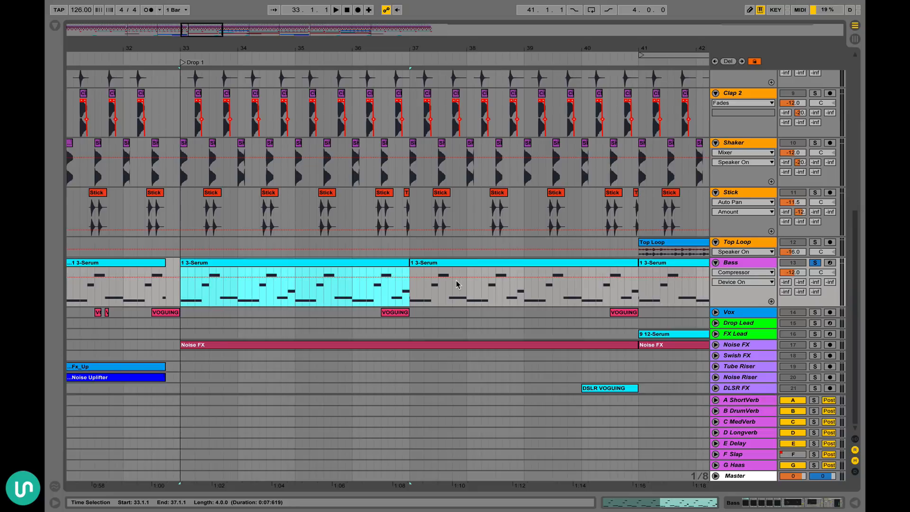
scroll(456, 284, "left", 1)
key("space")
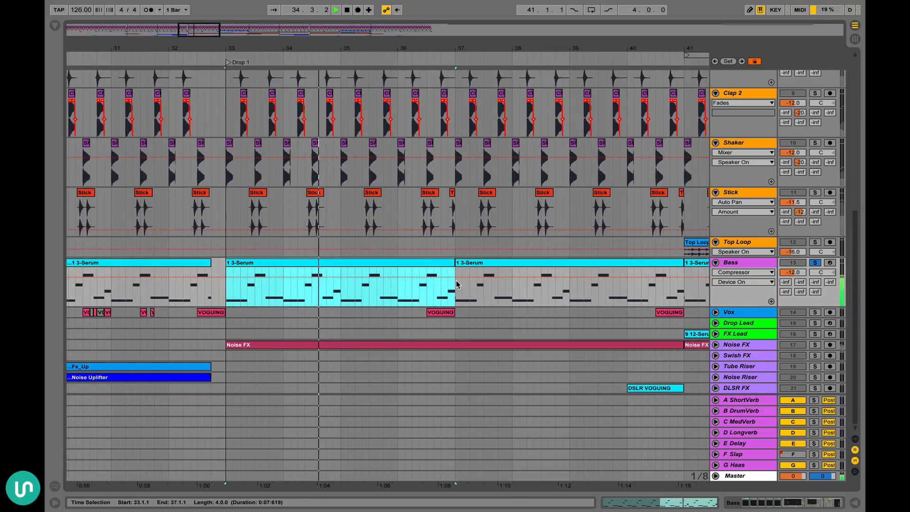
left_click(439, 265)
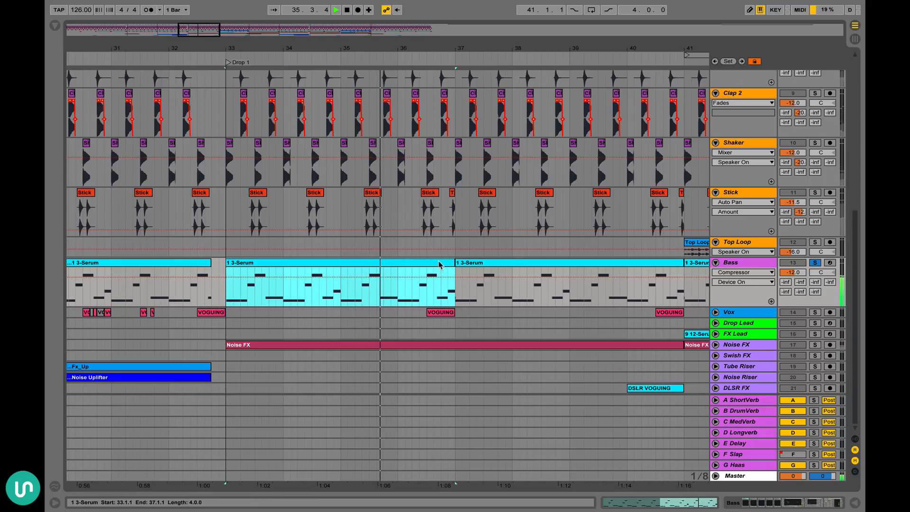
key("space")
Open the Drop 1 bass clip in the note editor and place the insert mark at 6.1.1
double_click(439, 264)
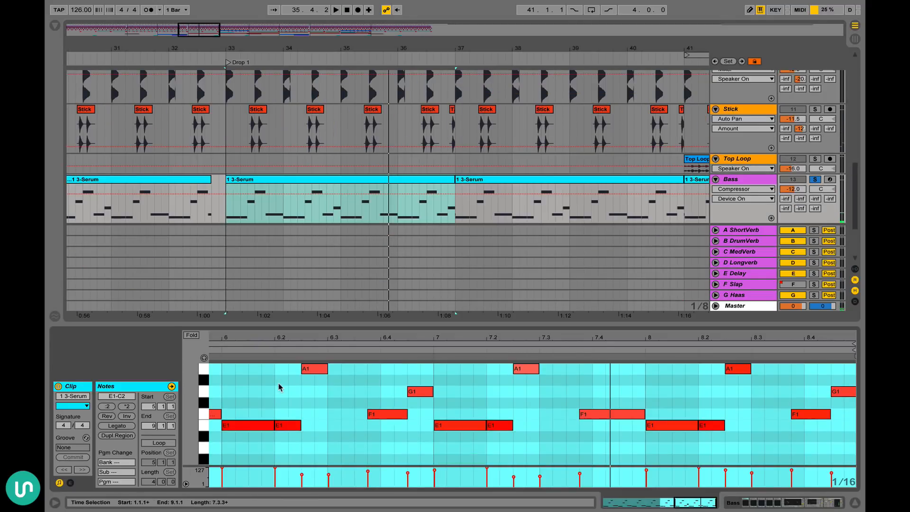
left_click(280, 387)
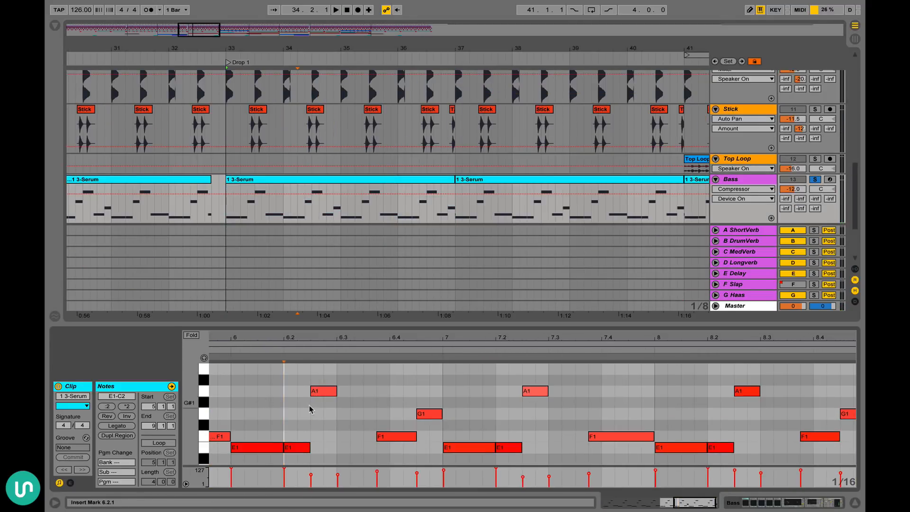
scroll(309, 409, "down", 2)
scroll(333, 379, "up", 2)
left_click(239, 386)
Look at the Quantize Settings for the bass clip's notes and cancel without applying them
right_click(276, 386)
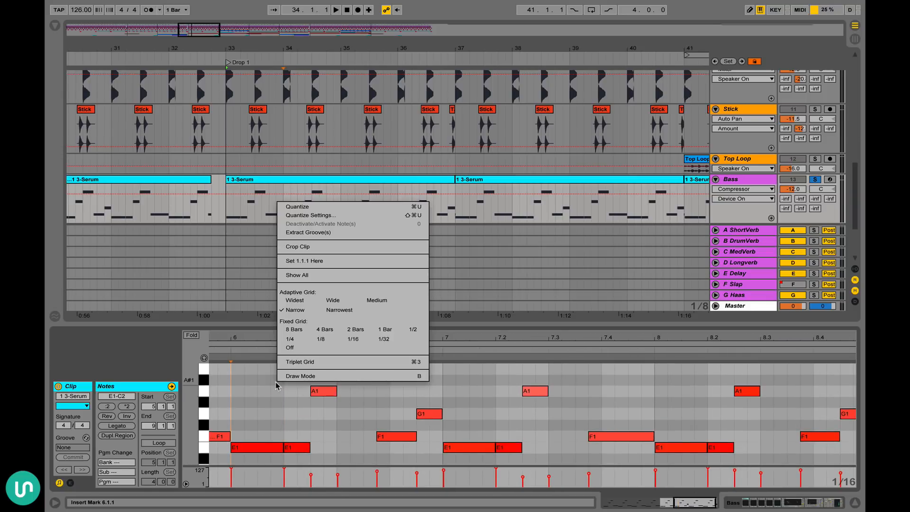
left_click(323, 215)
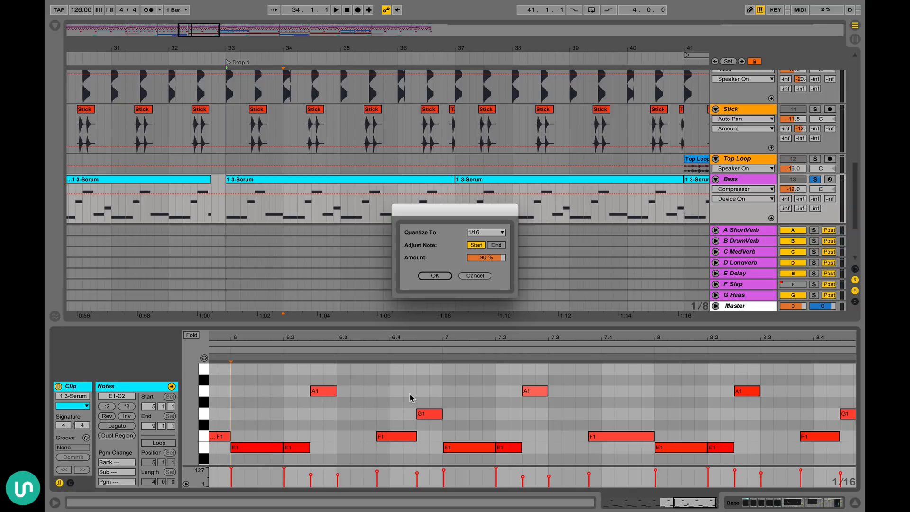
left_click(475, 275)
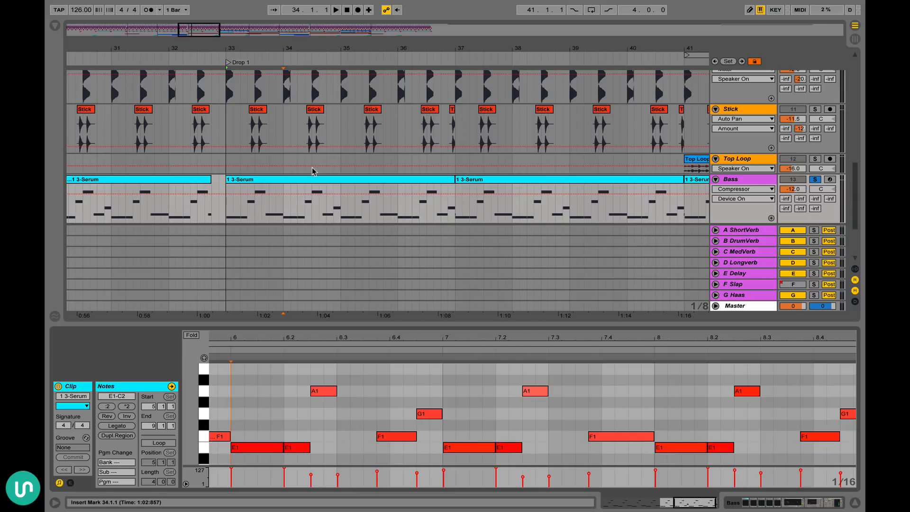
Reselect the Drop 1 bass clip and examine its repeating note pattern from the lowest to the highest pitches
left_click(315, 184)
scroll(370, 387, "down", 1)
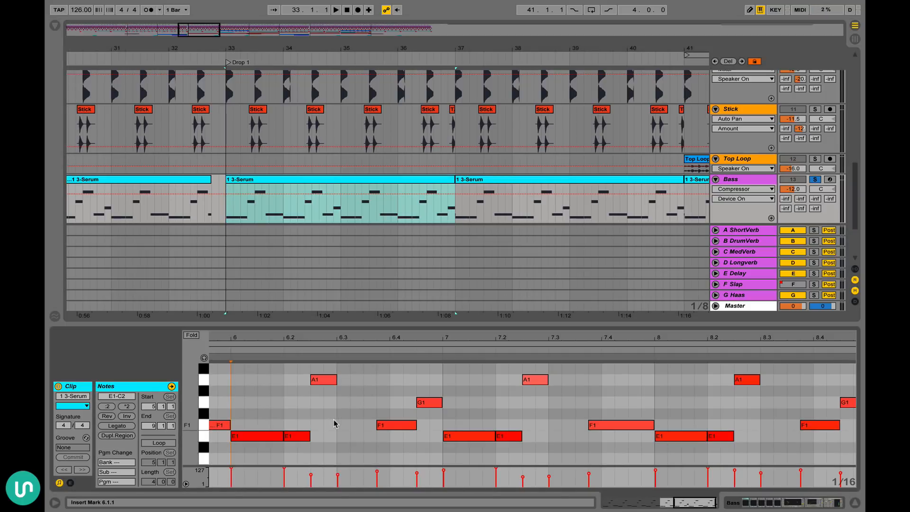
scroll(372, 407, "up", 3)
scroll(371, 407, "down", 3)
scroll(371, 406, "up", 6)
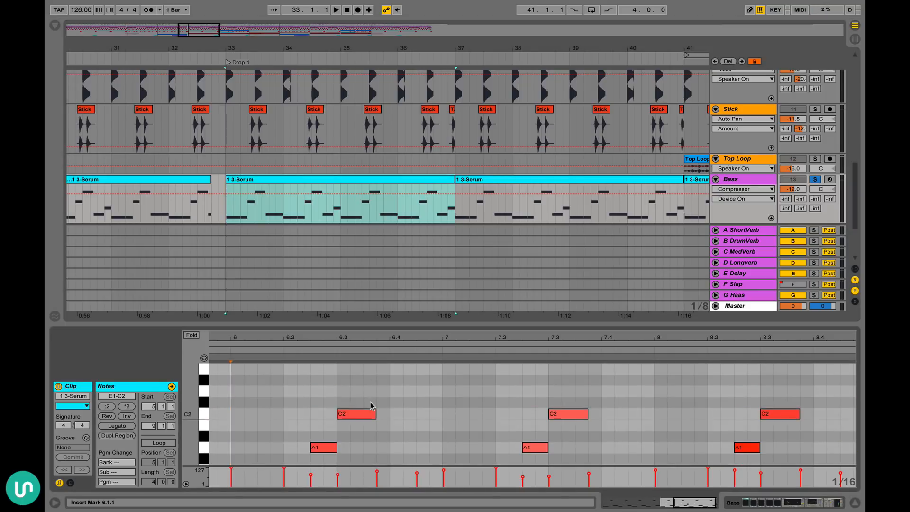
scroll(372, 406, "down", 9)
scroll(371, 406, "up", 3)
scroll(371, 406, "up", 2)
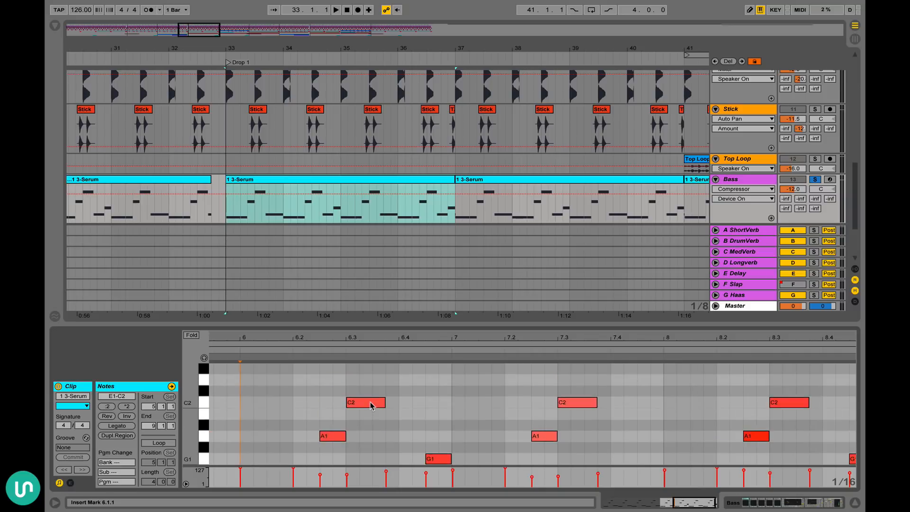
scroll(371, 406, "down", 2)
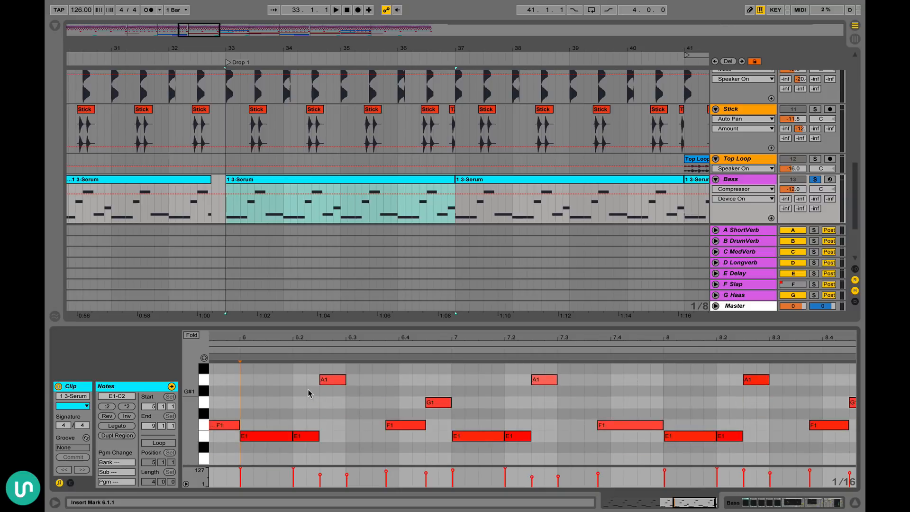
Examine the bass clip's notes across their pitch range, play the soloed bass from the start of Drop 1 and stop playback
scroll(235, 394, "up", 2)
scroll(235, 394, "down", 2)
scroll(235, 394, "up", 4)
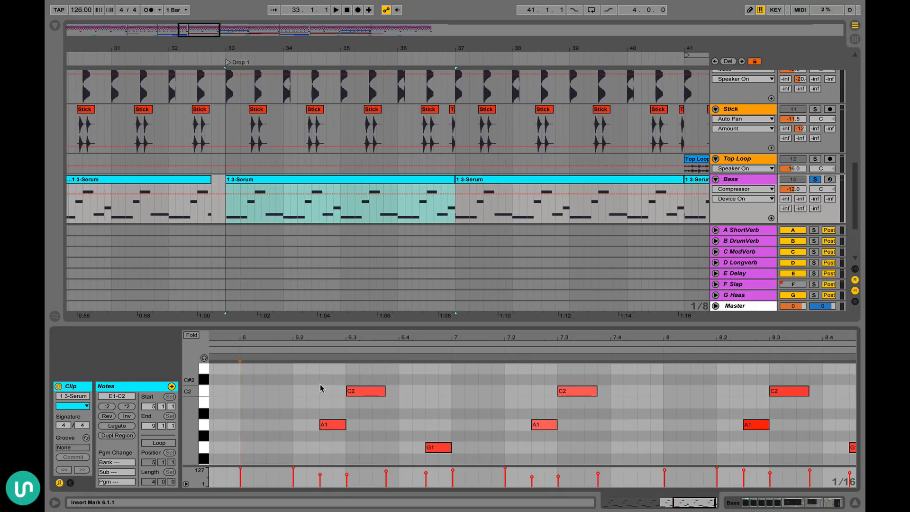
scroll(320, 384, "down", 10)
scroll(320, 388, "up", 8)
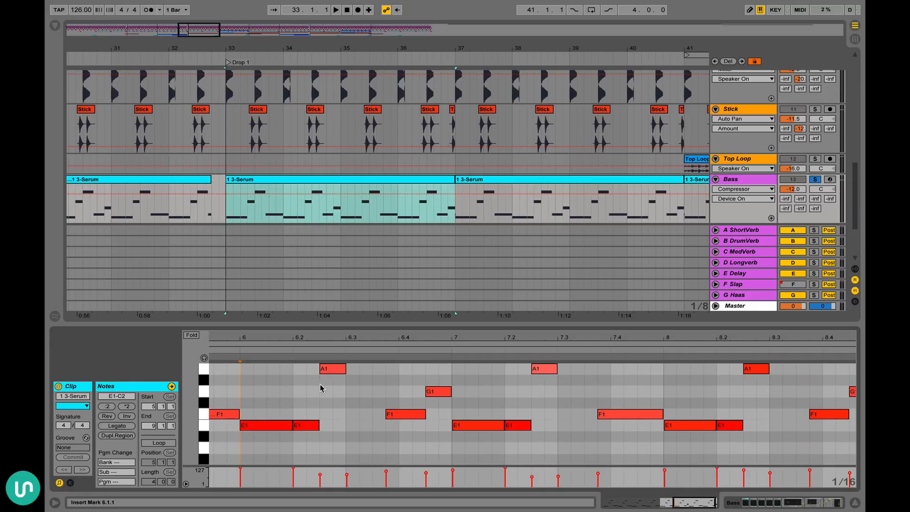
key("space")
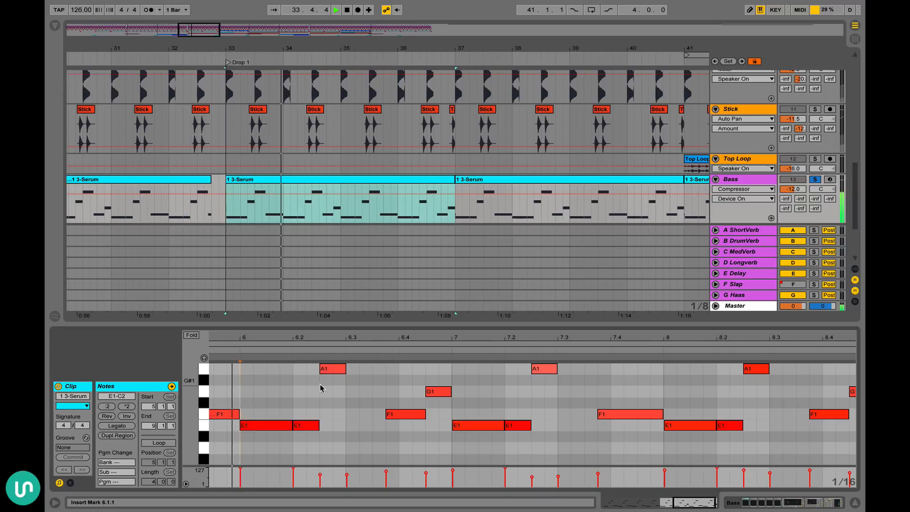
scroll(586, 143, "up", 5)
key("space")
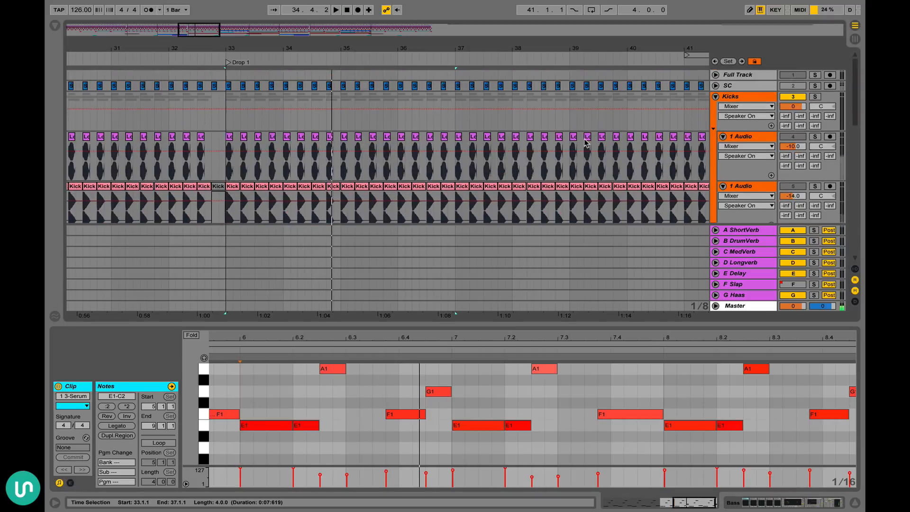
Solo the Kicks group together with the bass and start playback from Drop 1
scroll(586, 144, "down", 5)
scroll(587, 143, "up", 5)
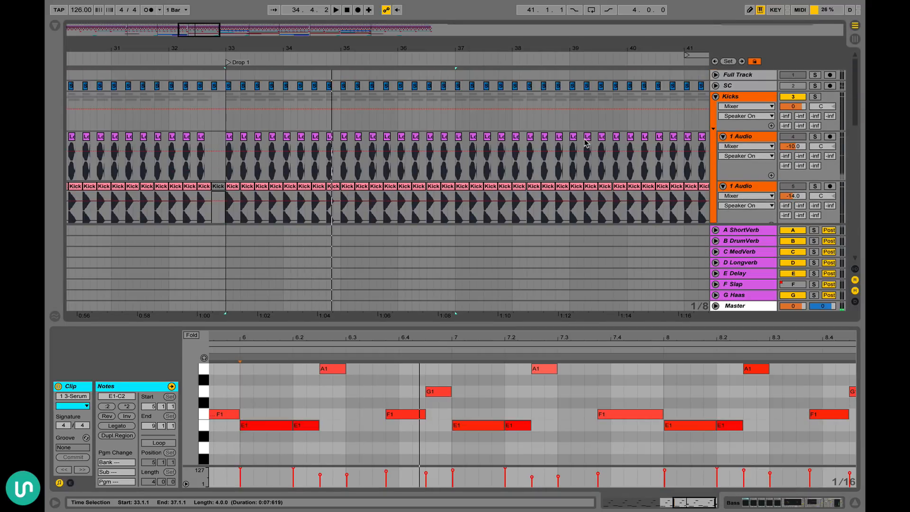
left_click(815, 97)
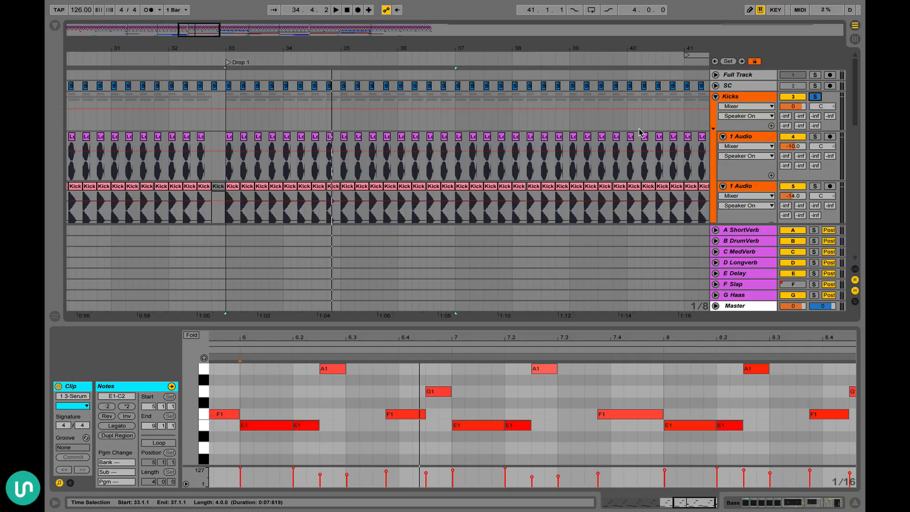
key("space")
scroll(776, 136, "down", 6)
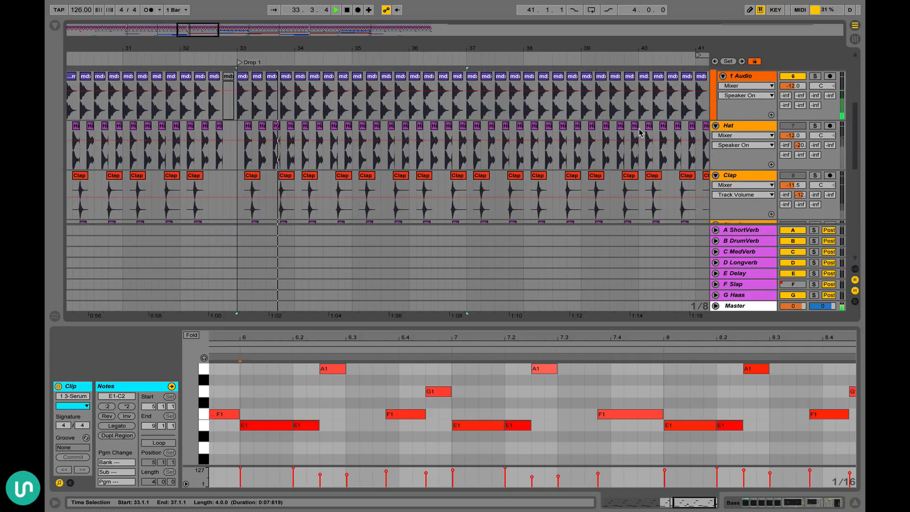
Add the Hat, Clap, Clap 2 and Stick tracks to the solo during playback and stop at the end of the phrase
left_click(815, 137)
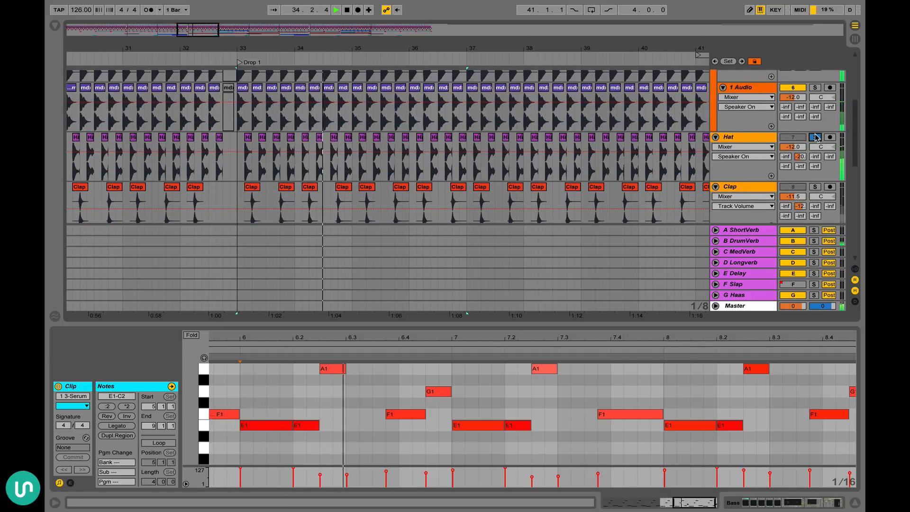
left_click(814, 186)
scroll(814, 188, "down", 2)
left_click(814, 186)
scroll(815, 161, "down", 4)
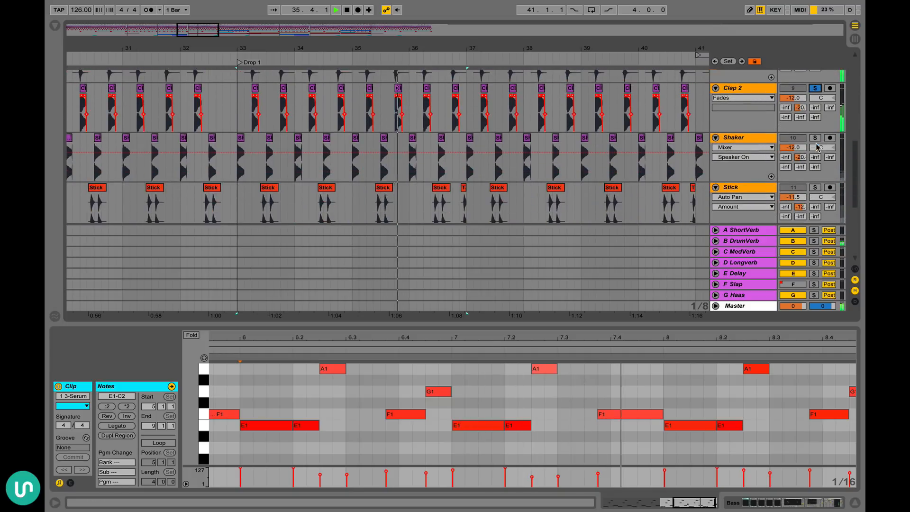
scroll(815, 140, "down", 2)
left_click(815, 96)
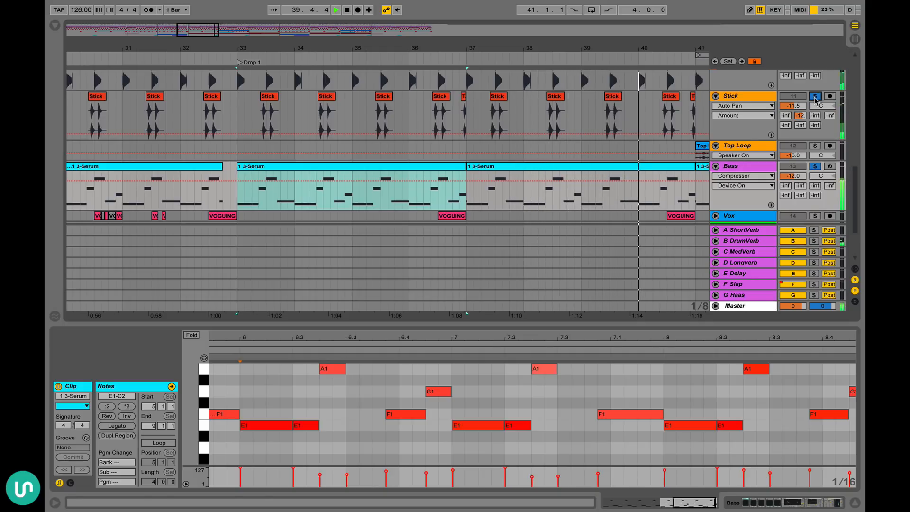
scroll(501, 119, "down", 3)
key("space")
Place the insert mark at 24.1.1 before the Build, turn off all track solos and start playing the full arrangement
scroll(507, 142, "up", 2)
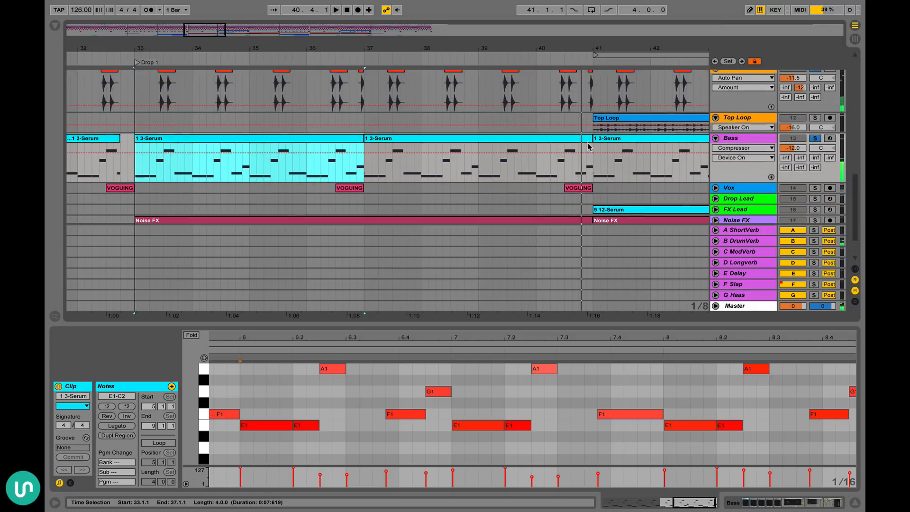
scroll(510, 156, "down", 2)
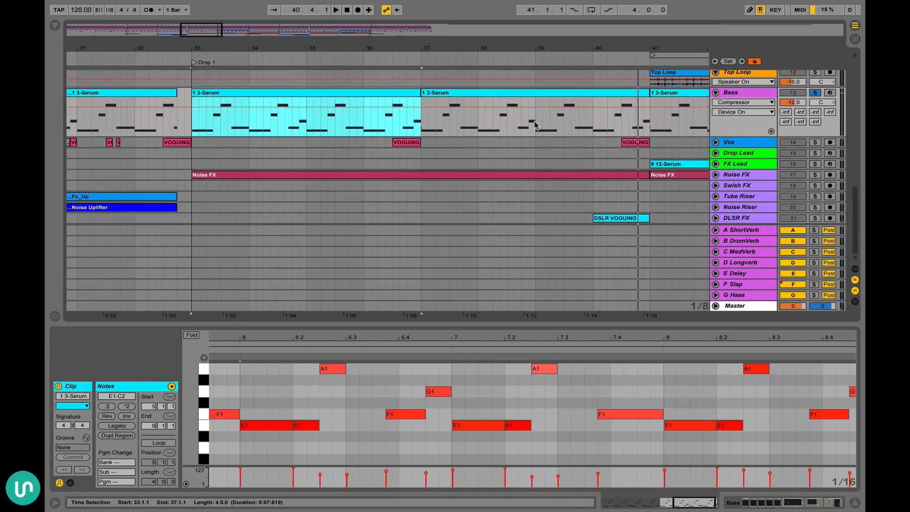
left_click_drag(478, 52, 478, 38)
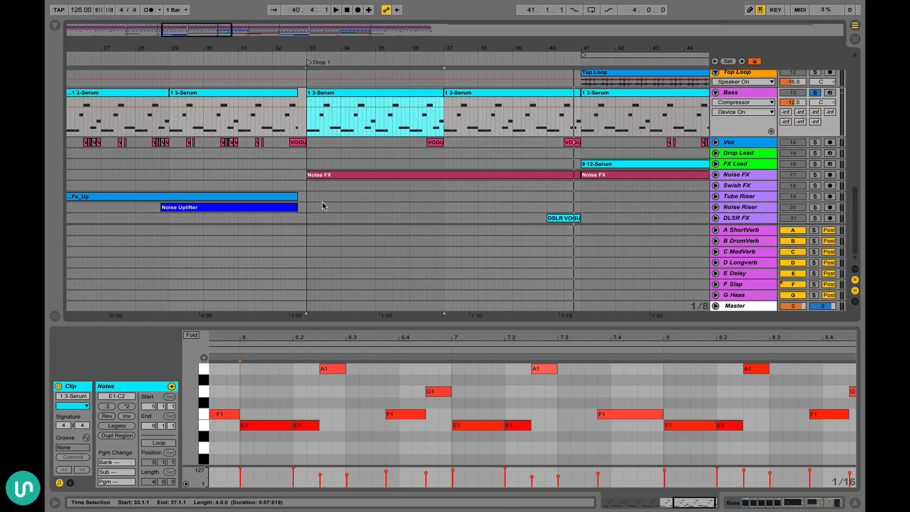
scroll(323, 205, "left", 3)
scroll(323, 208, "left", 4)
scroll(280, 156, "up", 2)
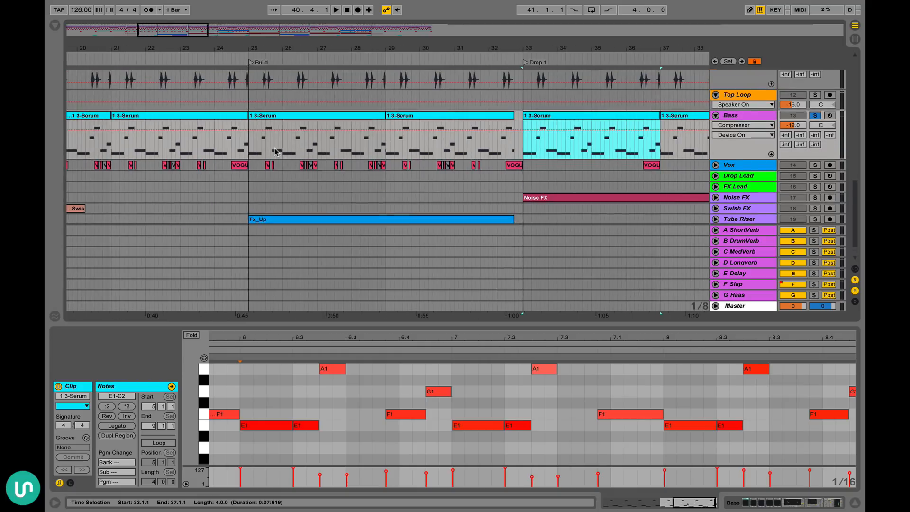
left_click(228, 150)
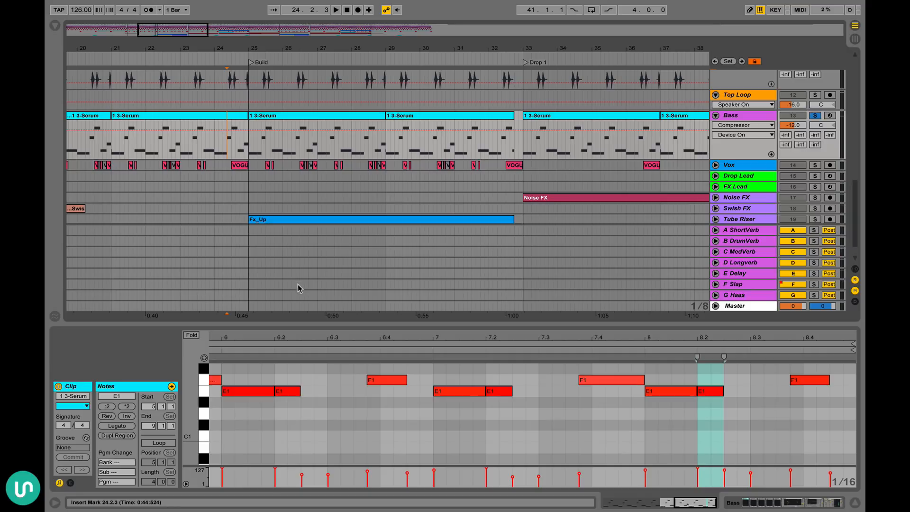
left_click(214, 140)
scroll(474, 142, "up", 2)
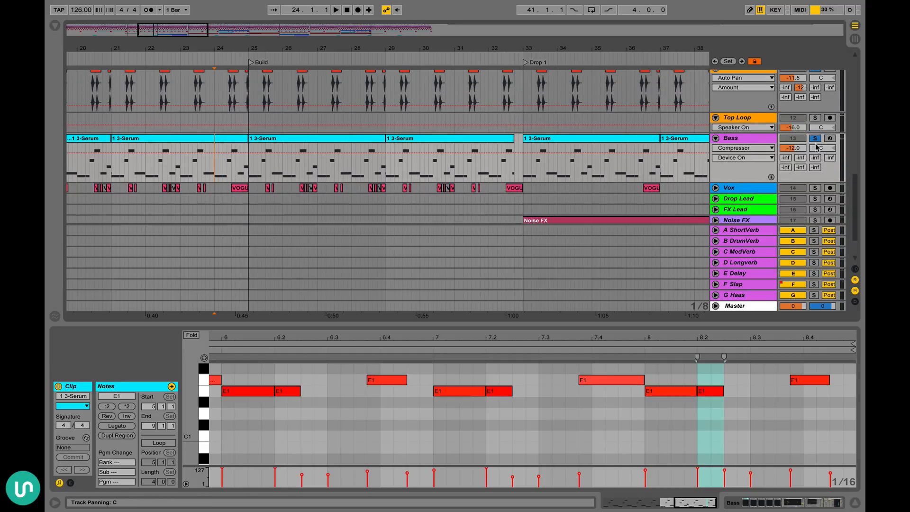
key("space")
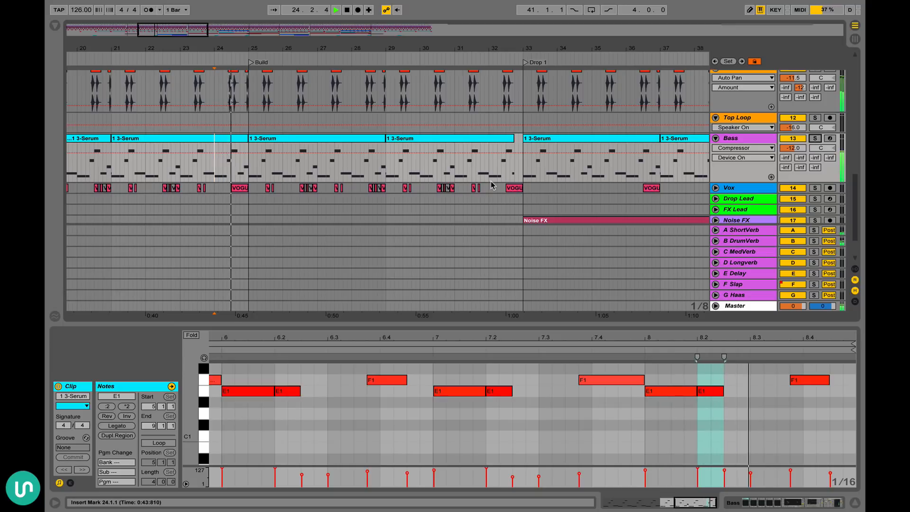
Hide the clip view and look over the drum, bass and FX tracks while the Build plays
key("ctrl+alt+l")
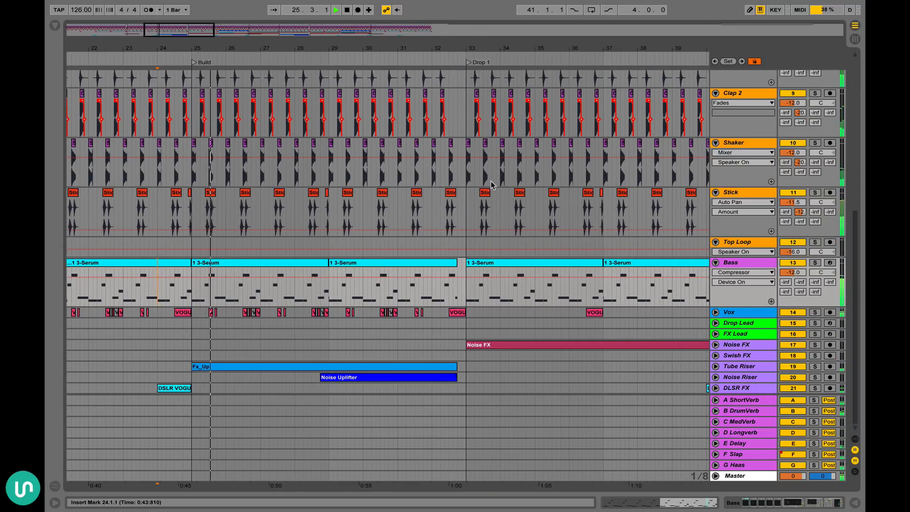
scroll(491, 181, "up", 10)
scroll(491, 181, "down", 8)
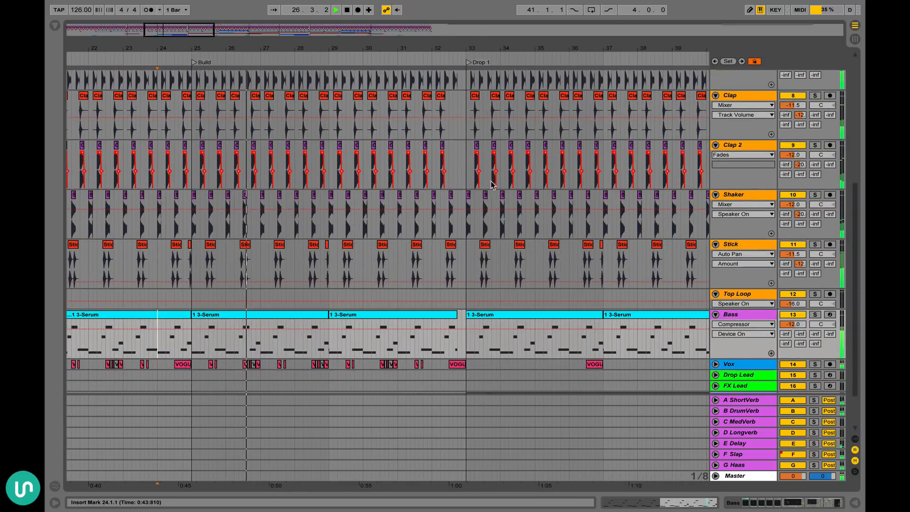
scroll(491, 183, "down", 4)
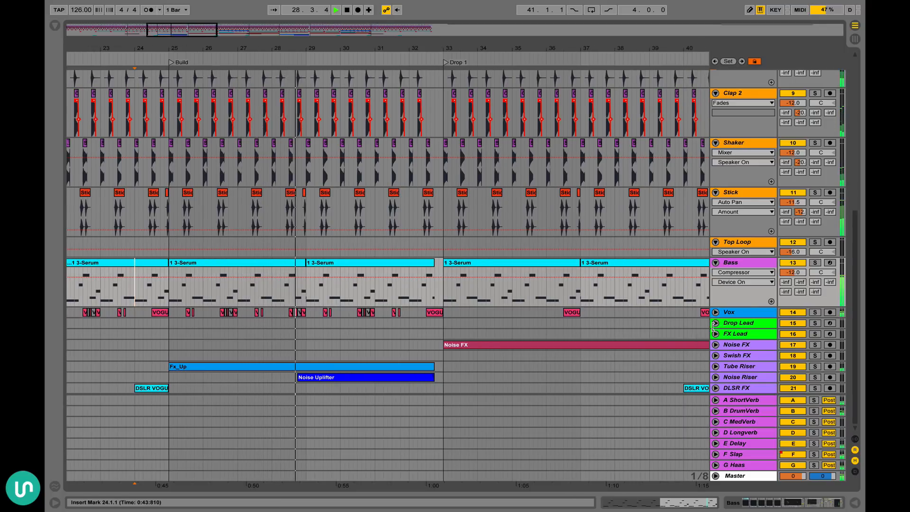
Unfold the Vox track to show its waveforms and automation, listen through the Build into Drop 1 and stop playback
left_click(716, 312)
scroll(533, 331, "down", 2)
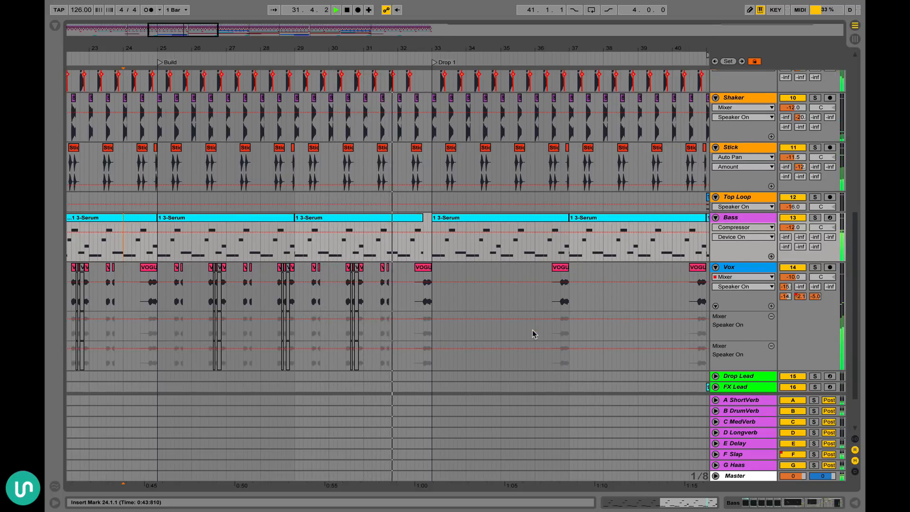
scroll(532, 331, "down", 1)
scroll(533, 330, "right", 2)
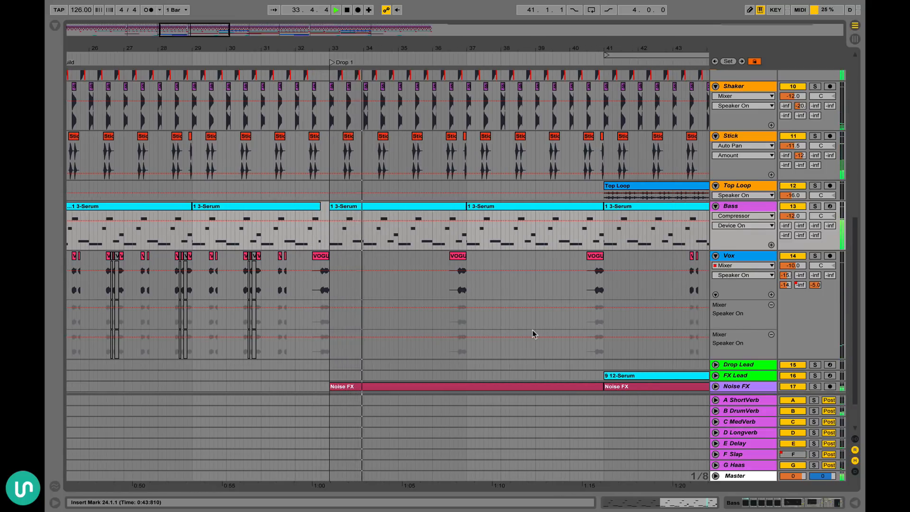
scroll(533, 329, "down", 1)
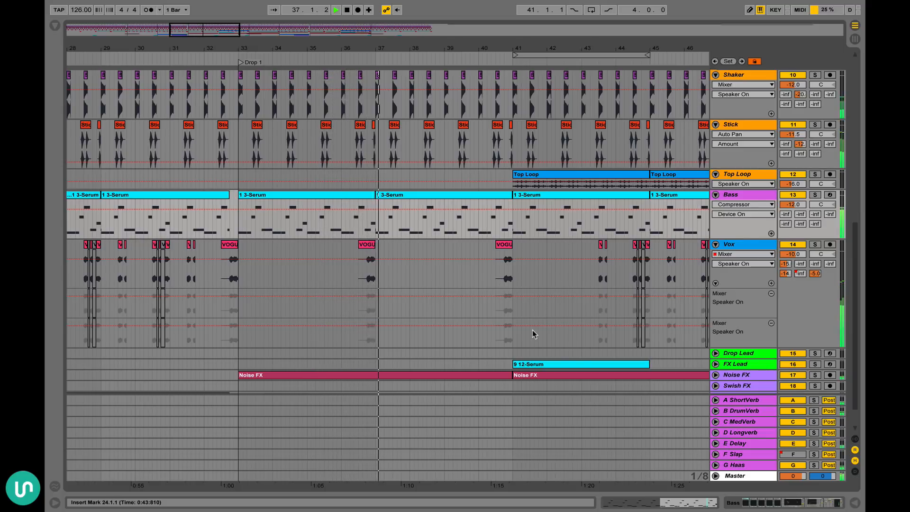
key("space")
Select the 1 3-Serum bass clip at the start of the Break, 17.1.1 to 21.1.1
scroll(533, 330, "left", 20)
scroll(533, 330, "up", 1)
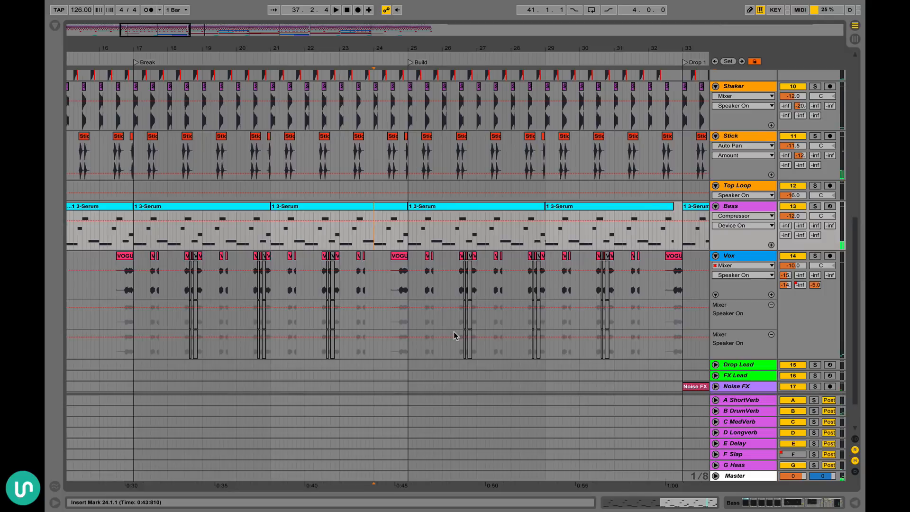
scroll(454, 336, "left", 9)
scroll(454, 336, "up", 5)
scroll(454, 336, "down", 3)
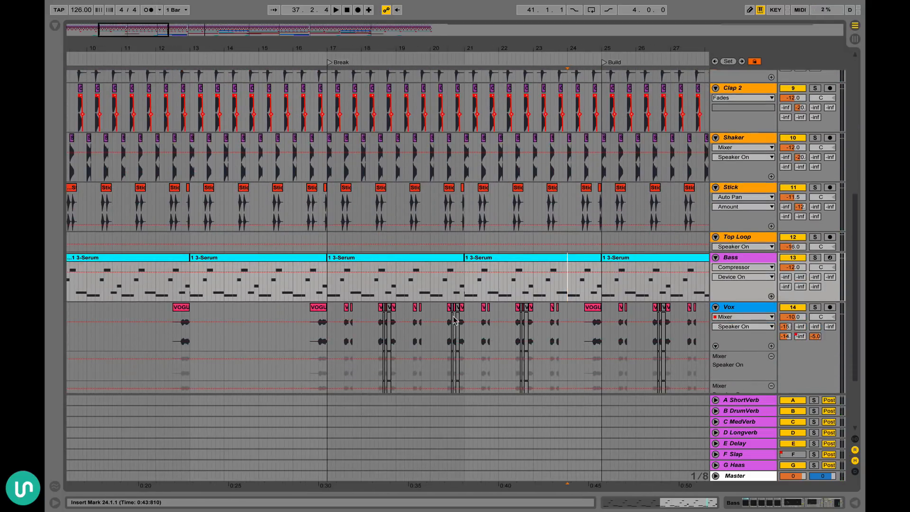
left_click(364, 262)
scroll(364, 262, "right", 8)
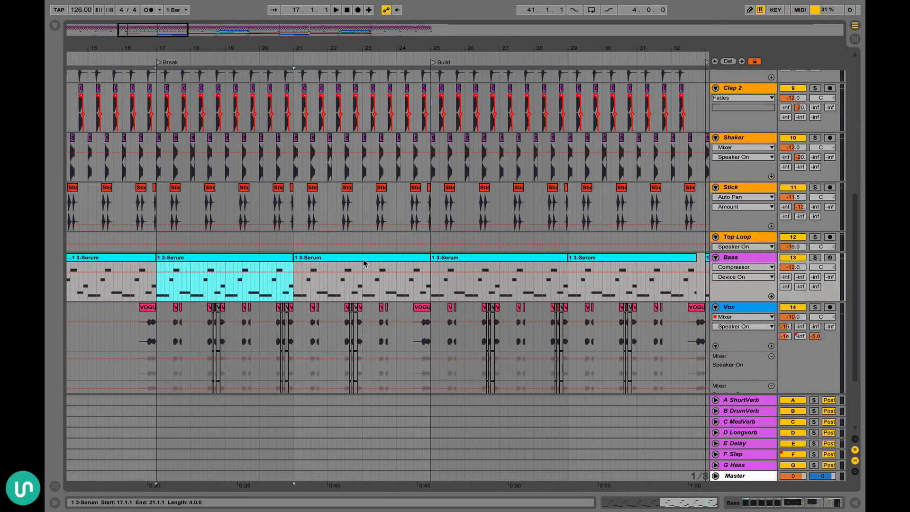
scroll(364, 262, "down", 1)
scroll(534, 273, "left", 2)
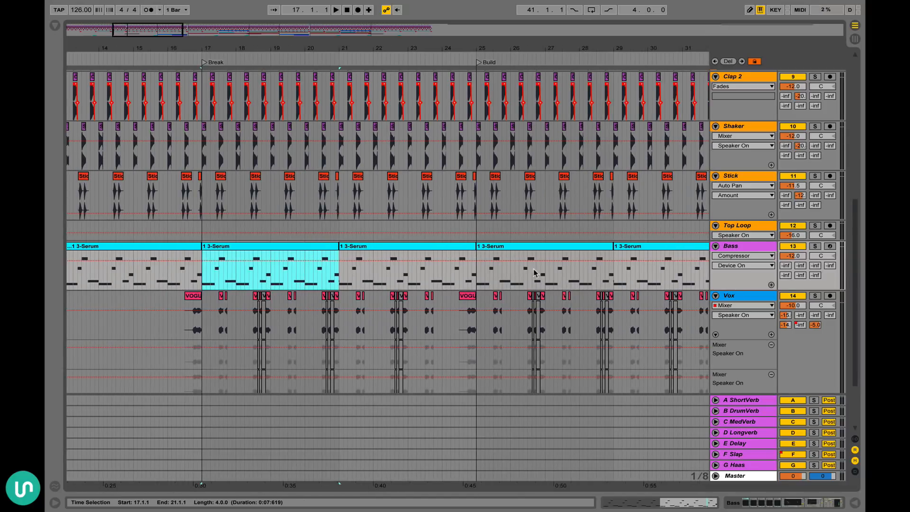
Show the Master track's device chain and select its first Auto Filter, ahead of Build Rack v2
double_click(740, 476)
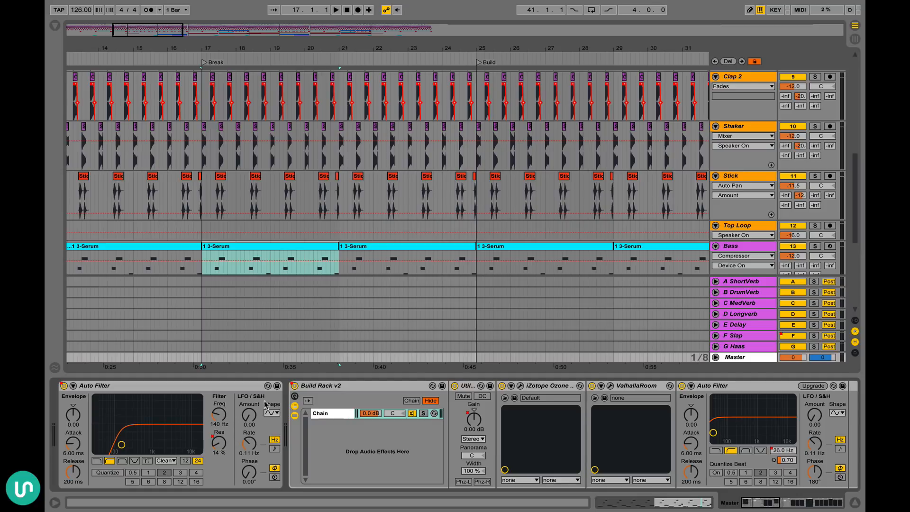
scroll(472, 238, "down", 3)
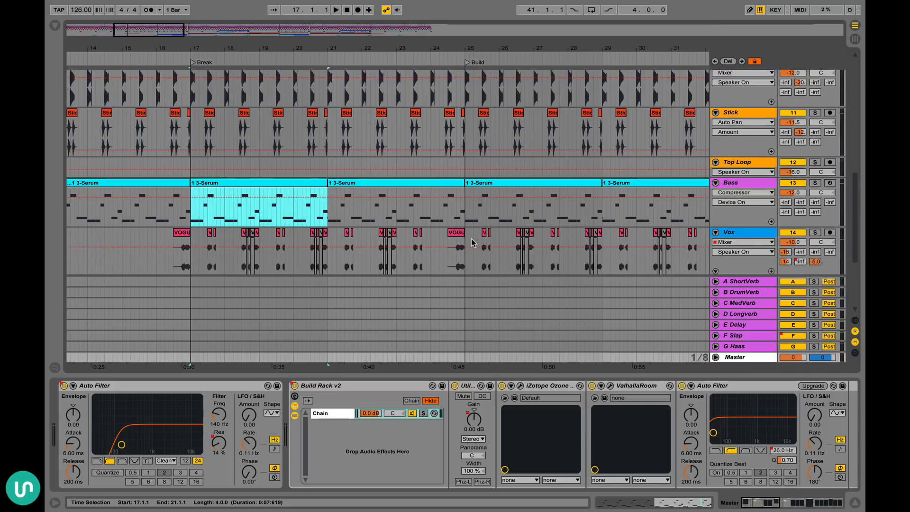
scroll(472, 243, "down", 1)
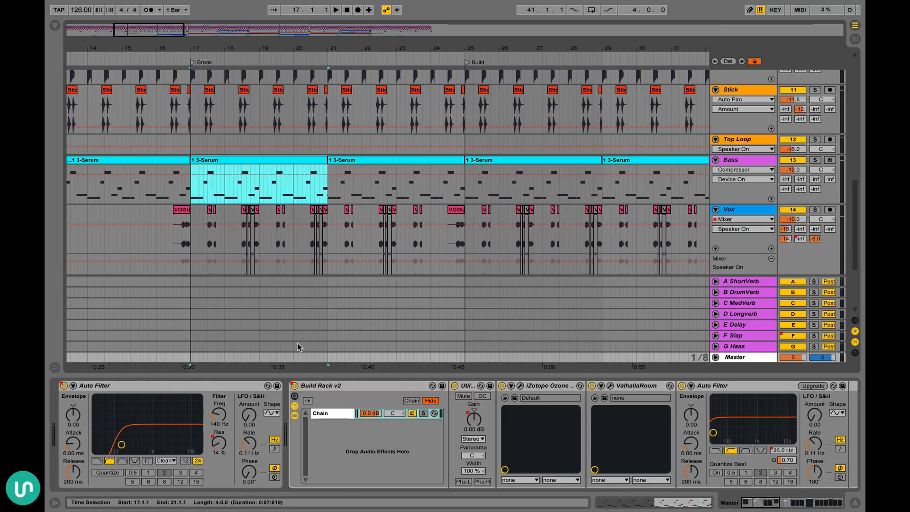
left_click(147, 386)
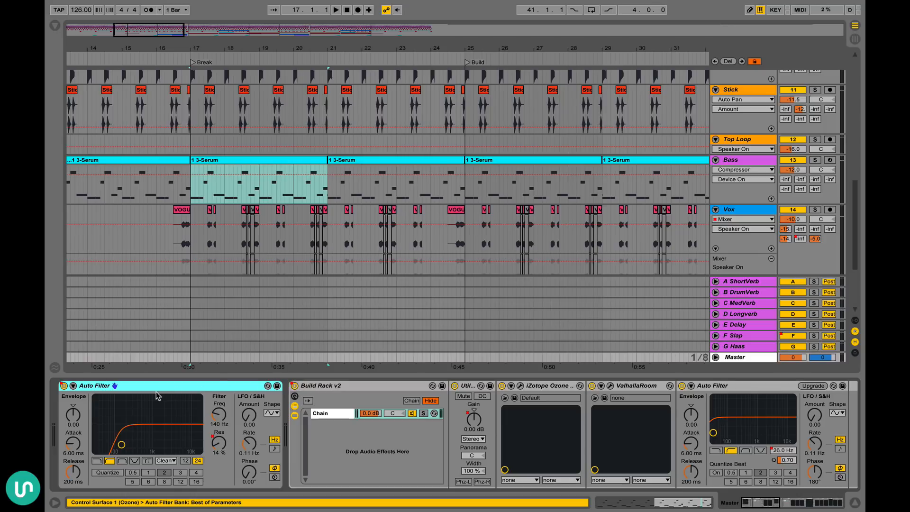
scroll(640, 152, "down", 3)
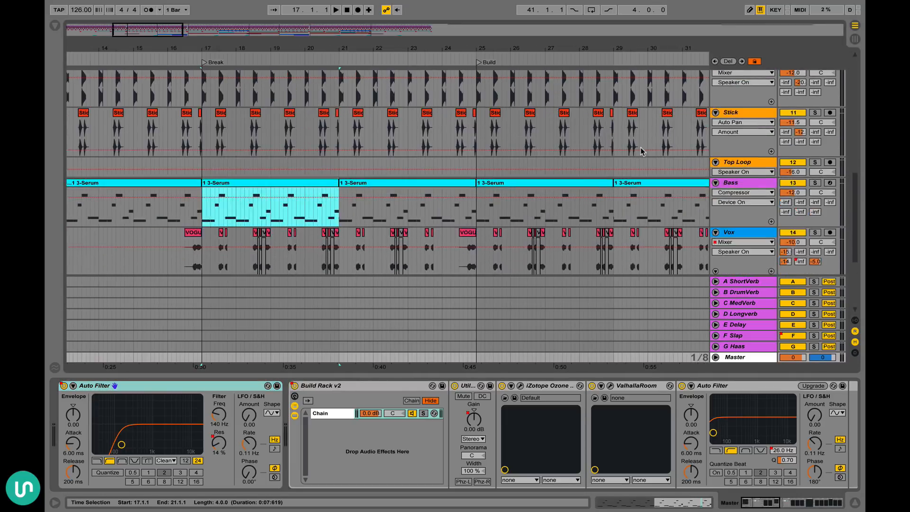
Hide the device view and look along the bass and vocal arrangement from the Break to Drop 1
scroll(636, 147, "up", 2)
key("ctrl+alt+l")
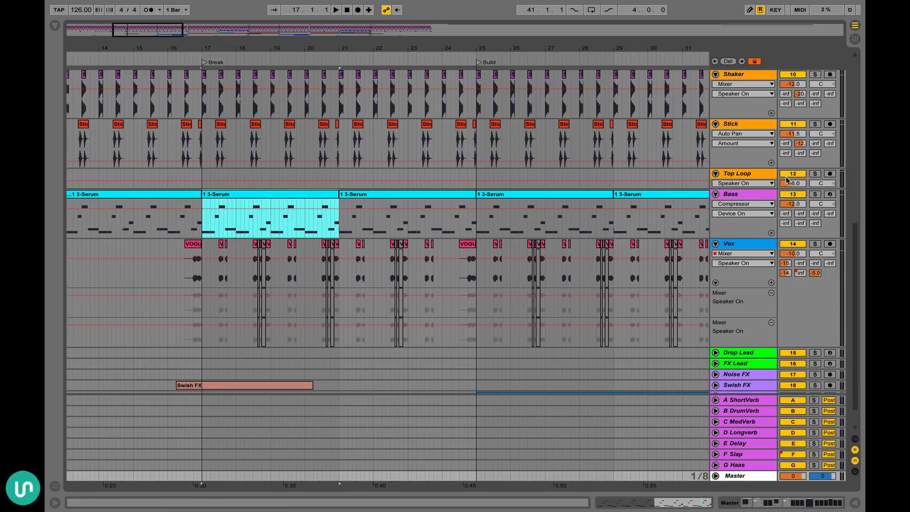
scroll(446, 223, "right", 3)
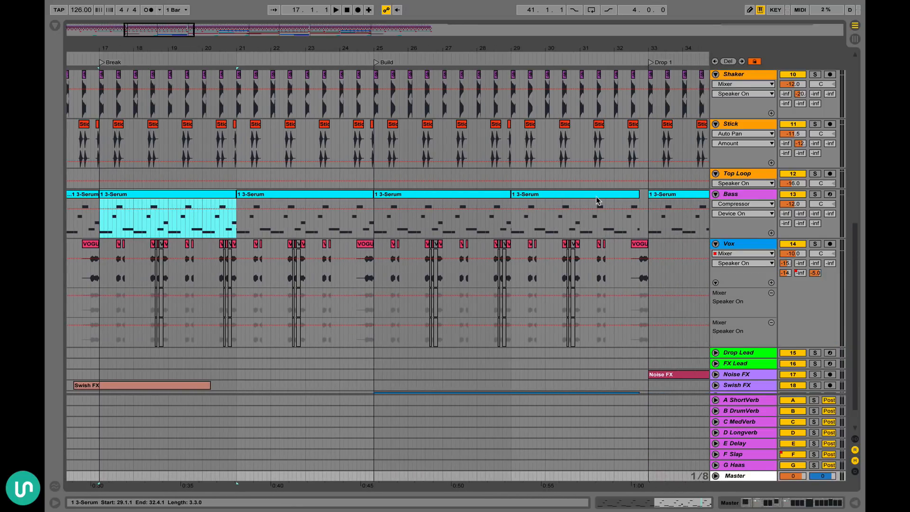
scroll(597, 201, "right", 5)
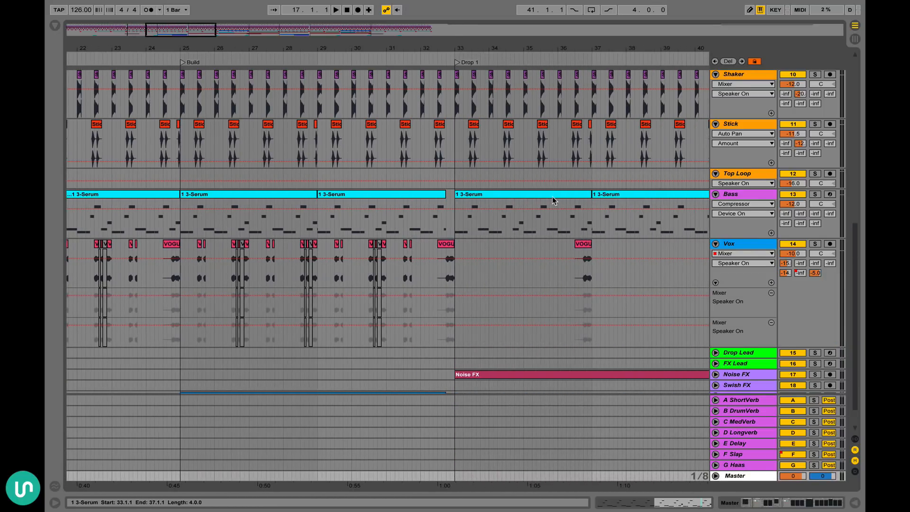
Place the insert mark on the Vox track at the start of the Break, 17.1.1
scroll(553, 197, "left", 8)
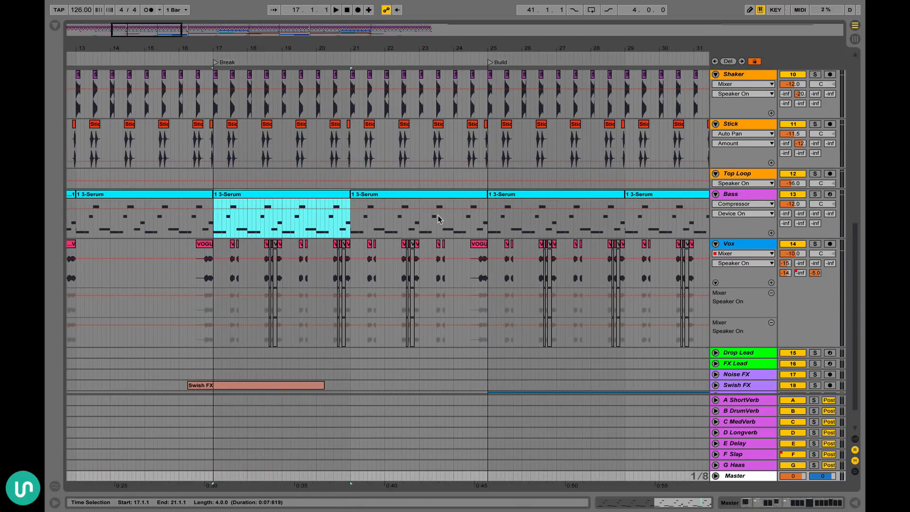
scroll(440, 219, "down", 1)
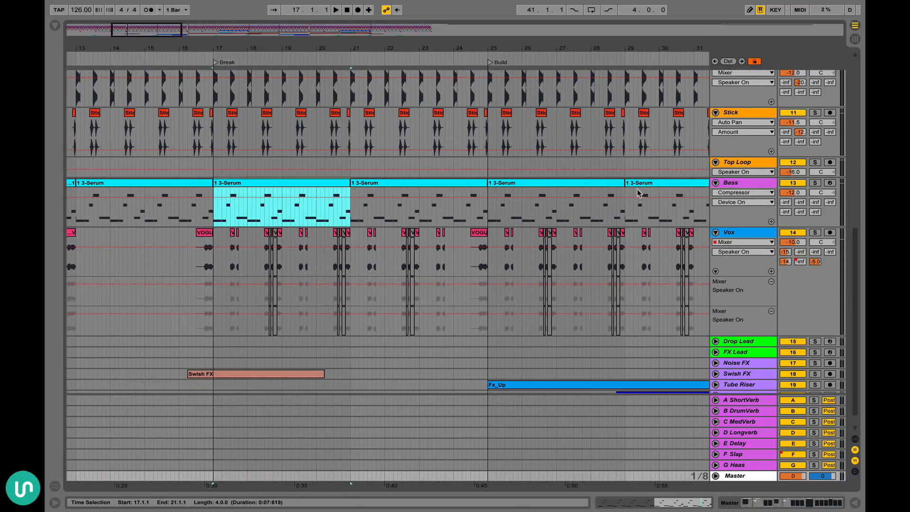
left_click(815, 234)
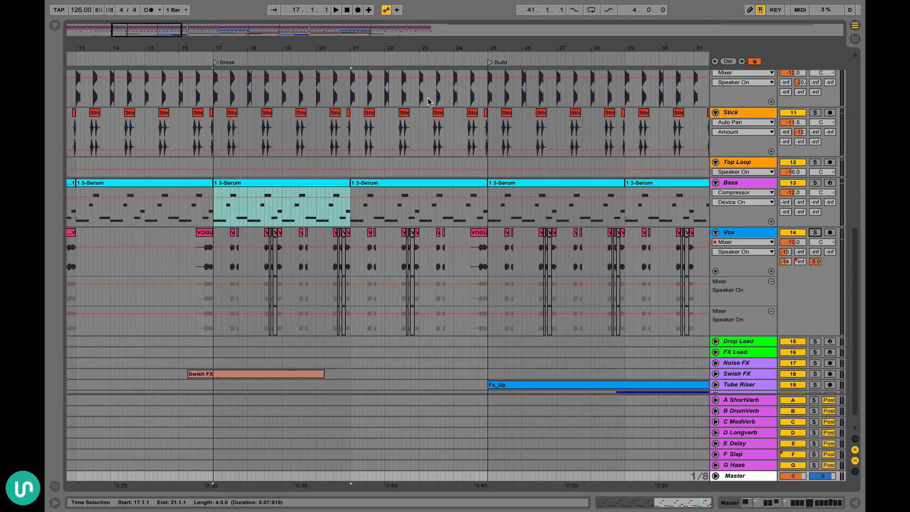
left_click_drag(363, 49, 362, 67)
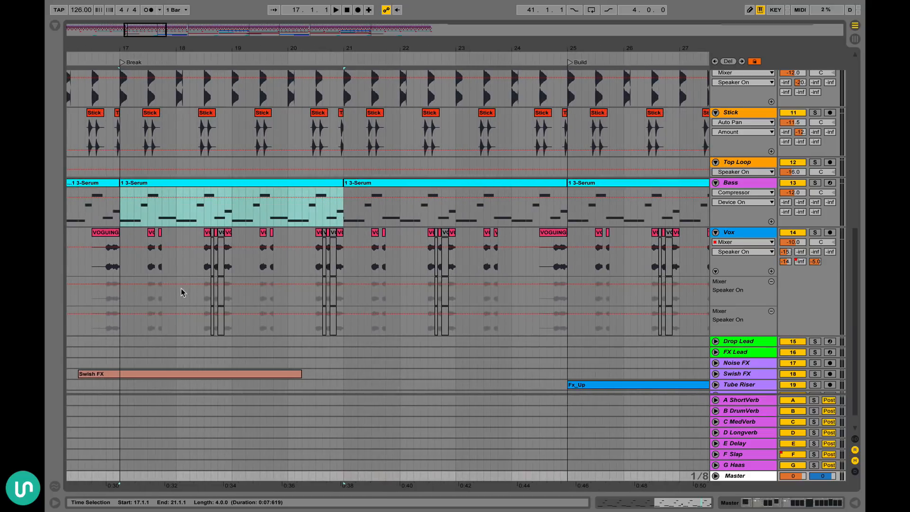
left_click(116, 245)
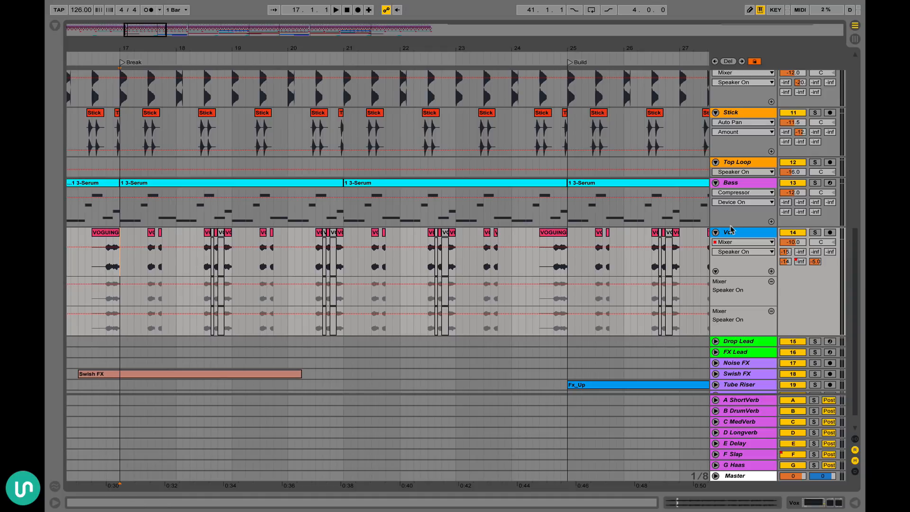
Solo the Vox track, show its device chain and play the chopped vocals from the start of the Break
left_click(816, 232)
double_click(735, 232)
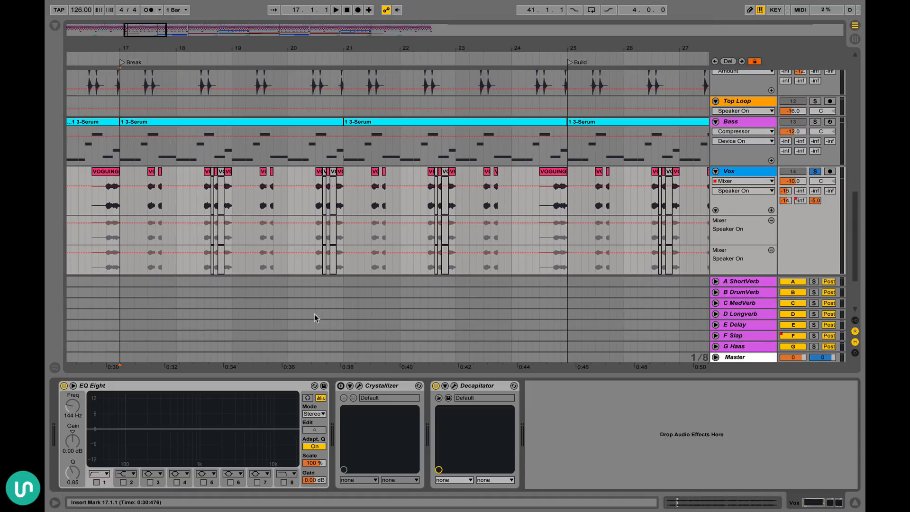
key("space")
key("ctrl+alt+l")
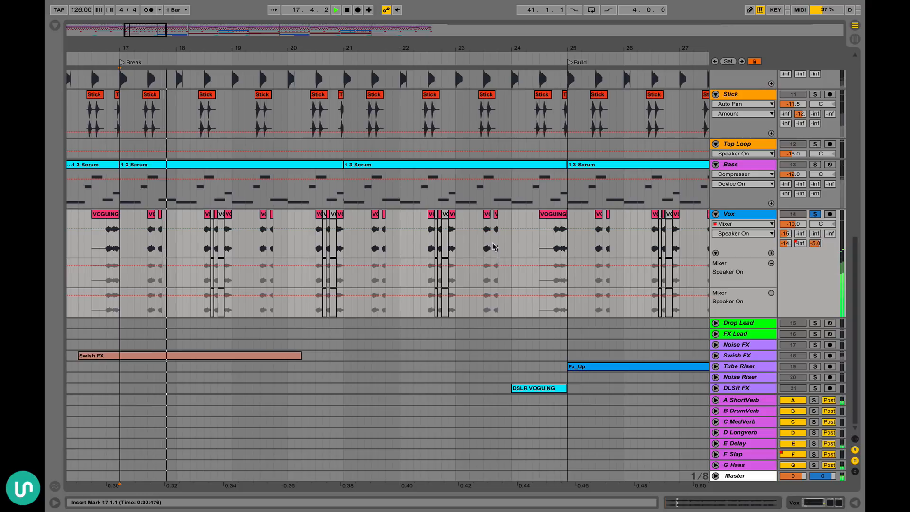
Try extending the VOGUING VOCAL LOOP clip before the Break to 24.1.1, listen from 17.2.1 and undo the extension
left_click(105, 214)
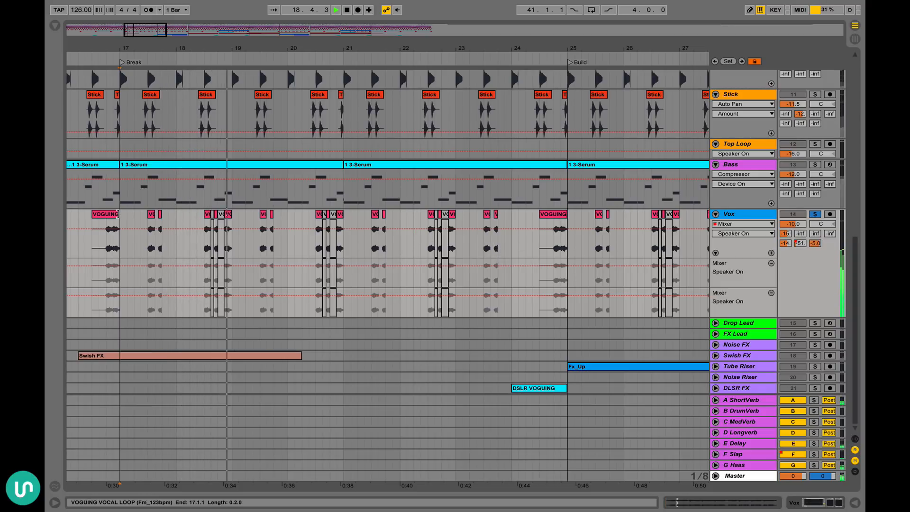
key("space")
left_click_drag(118, 214, 511, 214)
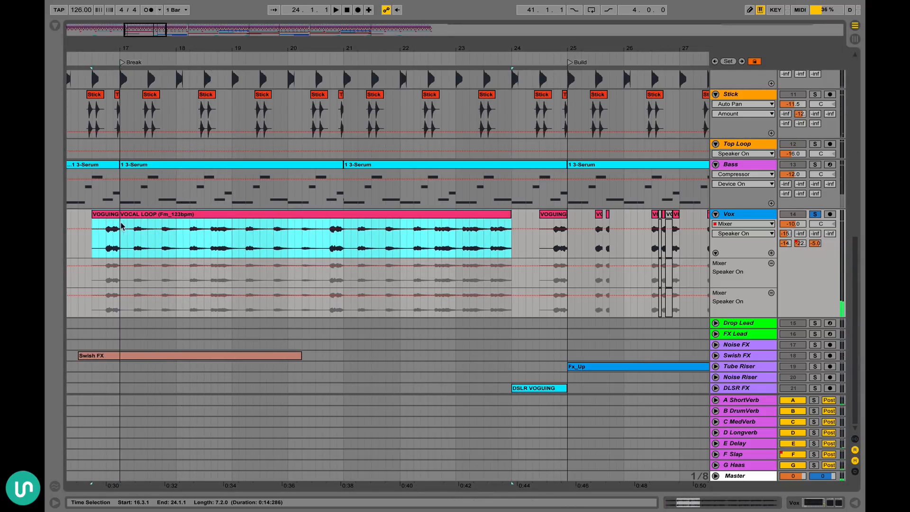
left_click(135, 239)
key("space")
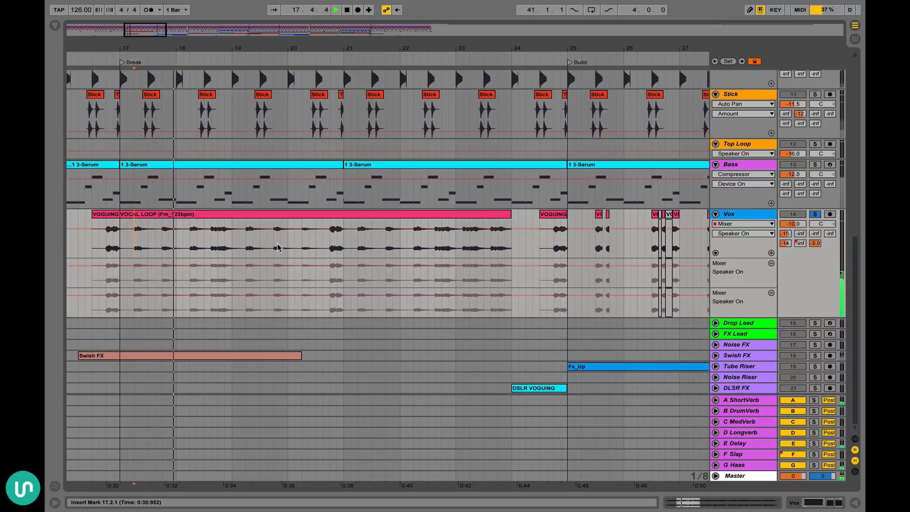
key("ctrl+z")
Select the chopped vocals on the Vox track from 17.1.1 to 21.1.1
left_click(106, 247)
left_click_drag(105, 247, 343, 259)
left_click(122, 247)
left_click(152, 247)
Clear the solos on the Bass and Vox tracks and play the full mix from the start of the Break
scroll(506, 206, "up", 2)
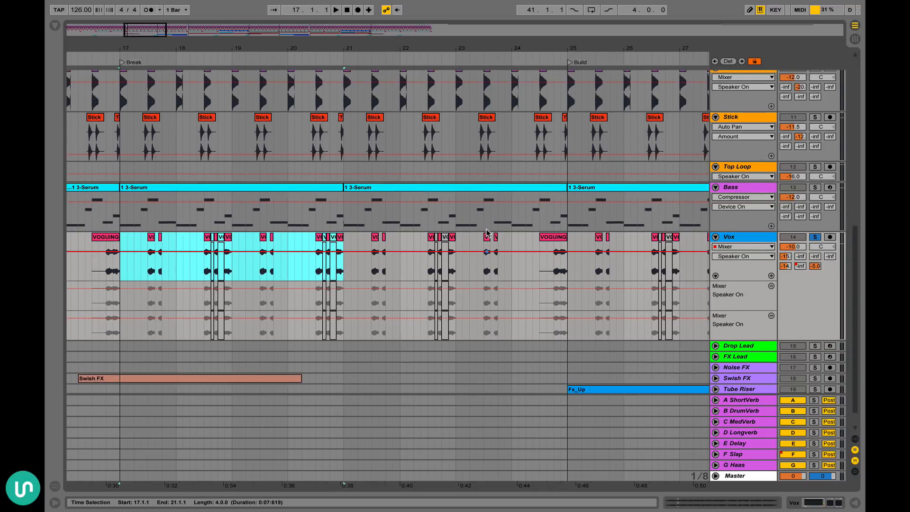
scroll(507, 206, "down", 1)
left_click(815, 177)
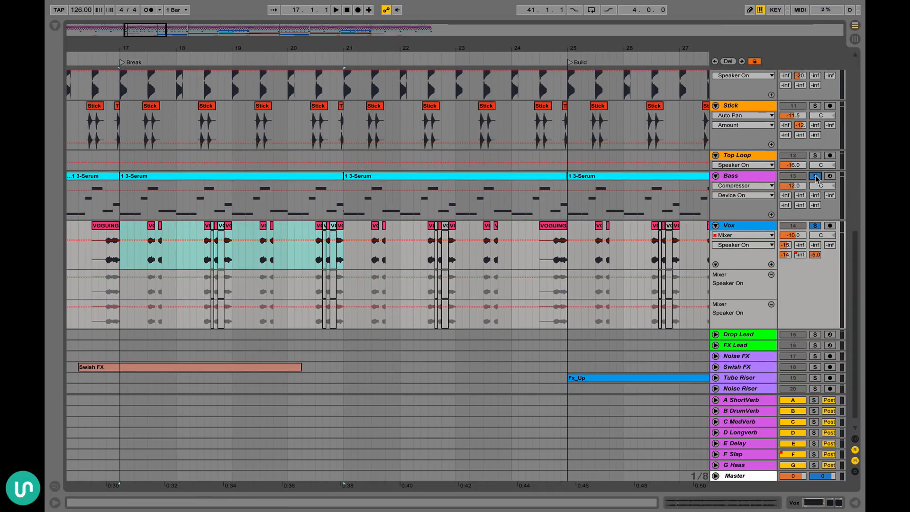
scroll(816, 179, "up", 10)
left_click(816, 179)
scroll(816, 179, "down", 10)
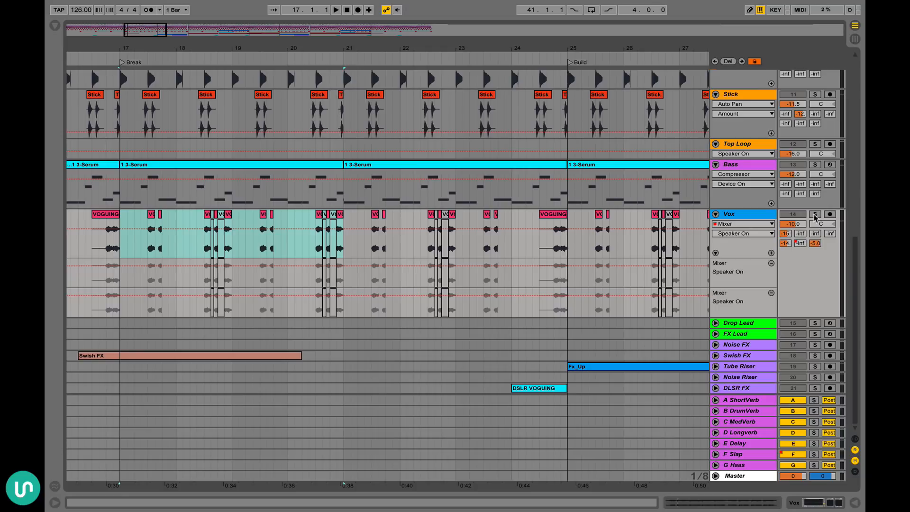
key("space")
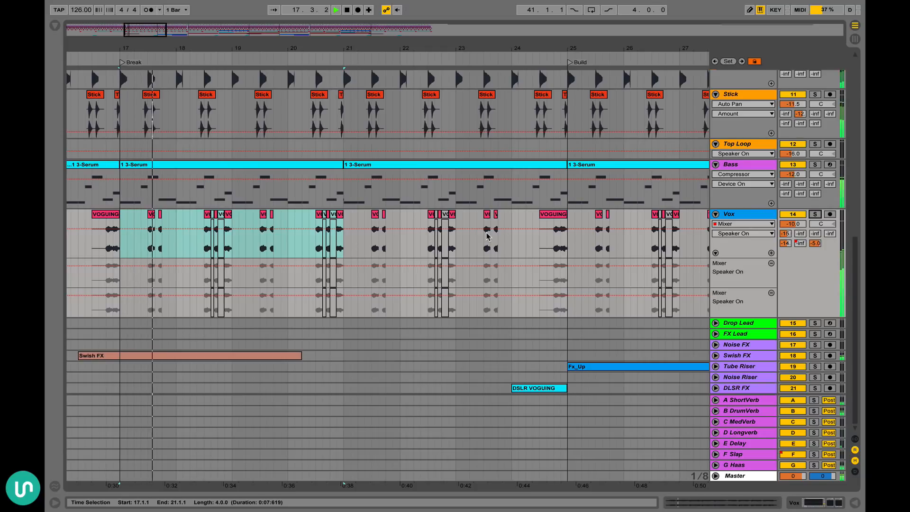
Unfold the Swish FX track, stop playback and select the time range from 16.1.1 to 21.1.1 around its clip
left_click(716, 356)
key("space")
scroll(569, 347, "down", 2)
scroll(527, 345, "left", 10)
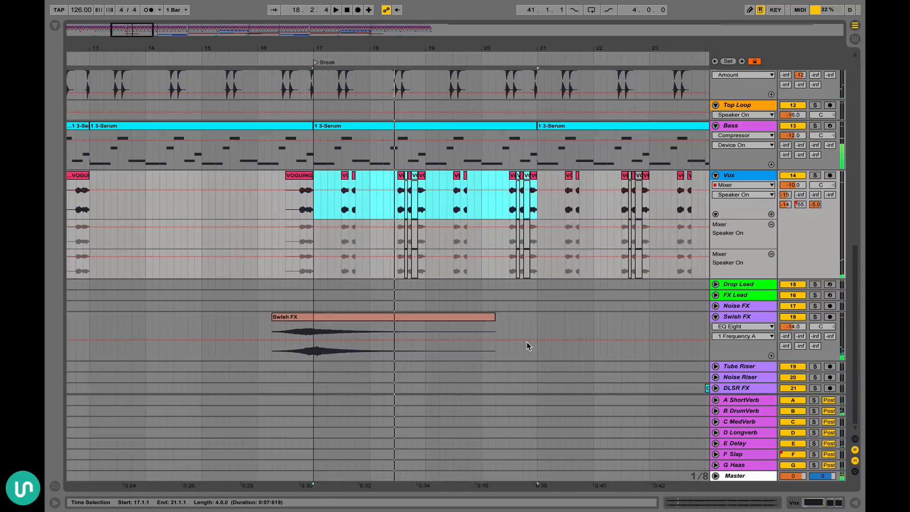
scroll(397, 332, "right", 6)
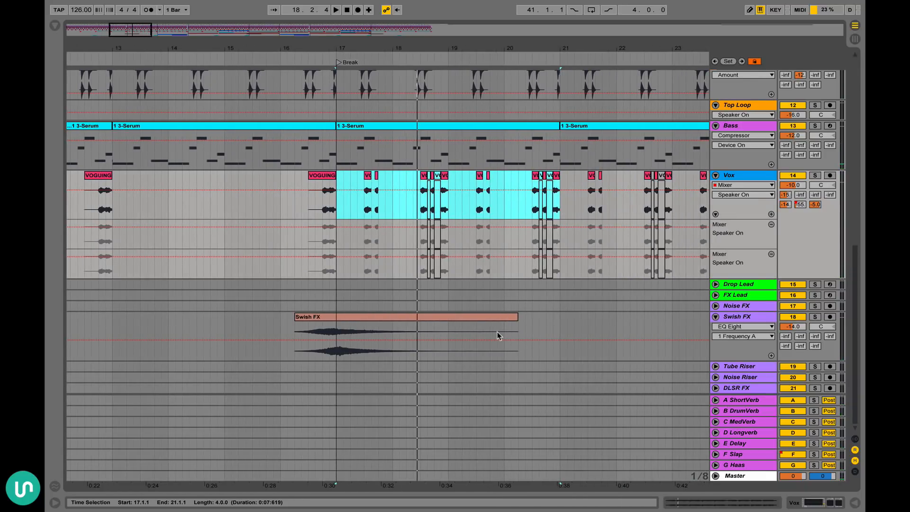
mouse_move(270, 328)
left_mouse_down()
mouse_move(493, 325)
mouse_move(281, 332)
left_mouse_up()
left_click(520, 327)
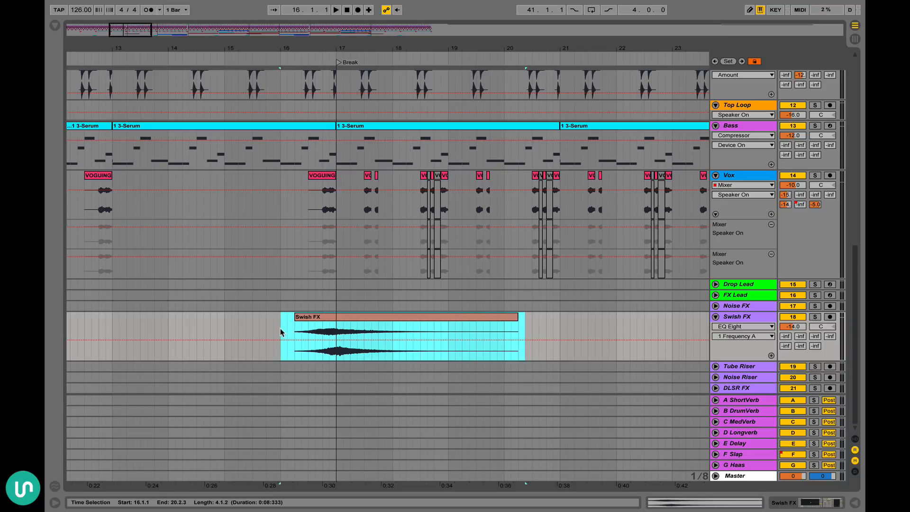
left_click_drag(281, 332, 558, 349)
scroll(559, 332, "right", 2)
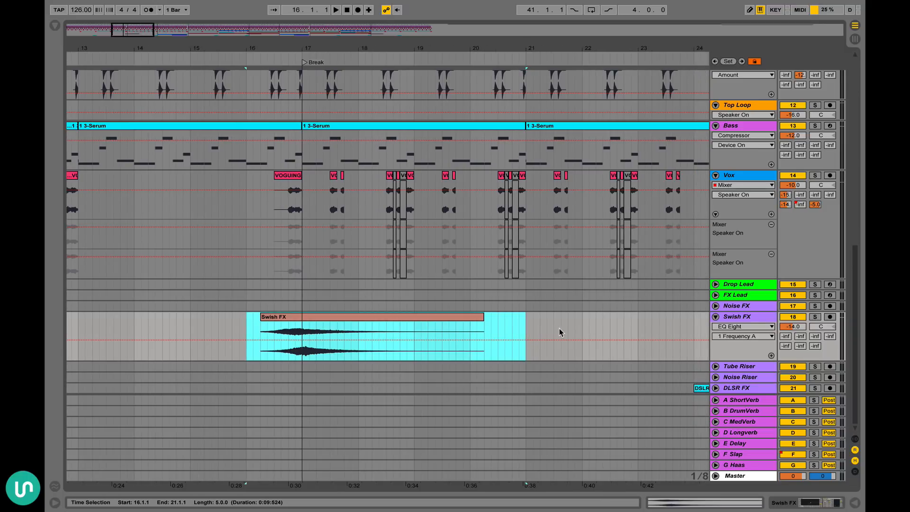
Play the transition into the Break from 16.1.1 to hear the Swish FX in the mix, and stop playback
key("space")
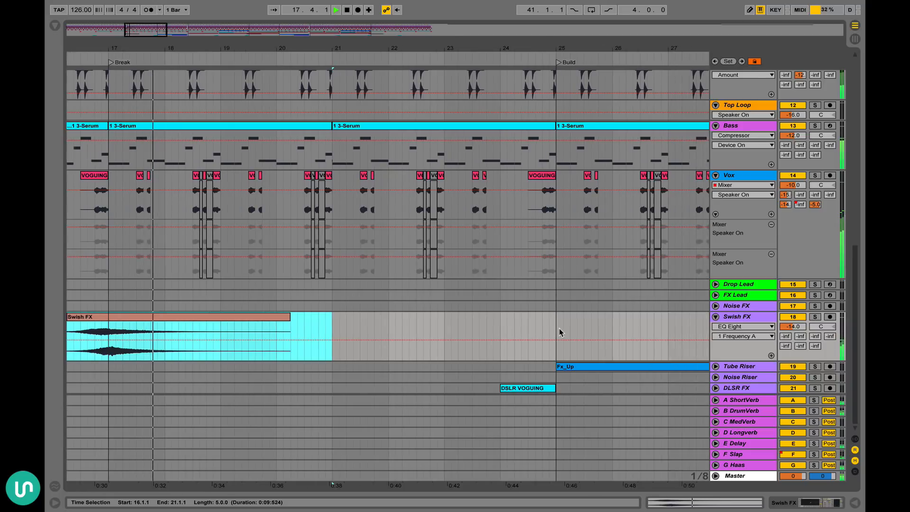
scroll(559, 328, "up", 1)
scroll(559, 328, "up", 8)
scroll(559, 328, "down", 9)
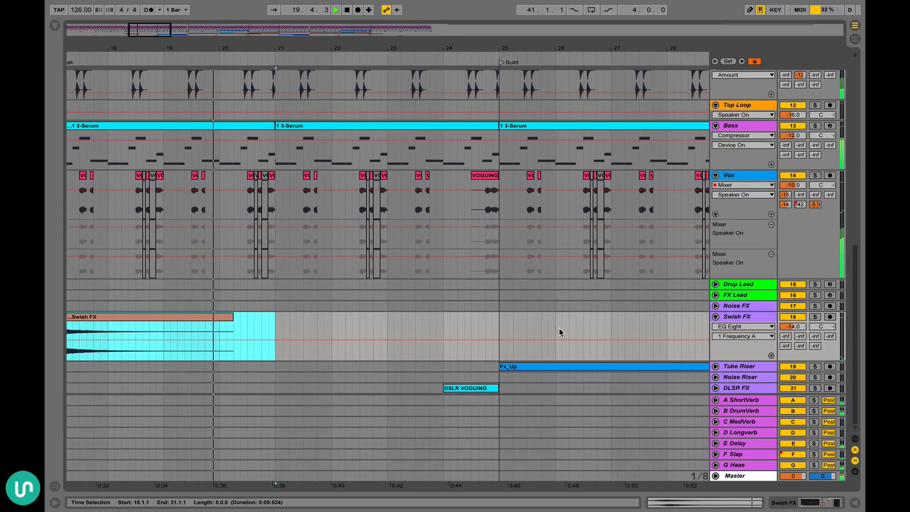
key("space")
Examine the drum, bass, vocal and effects tracks between the Break and the Build
scroll(320, 304, "right", 1)
scroll(321, 305, "left", 5)
scroll(320, 304, "right", 1)
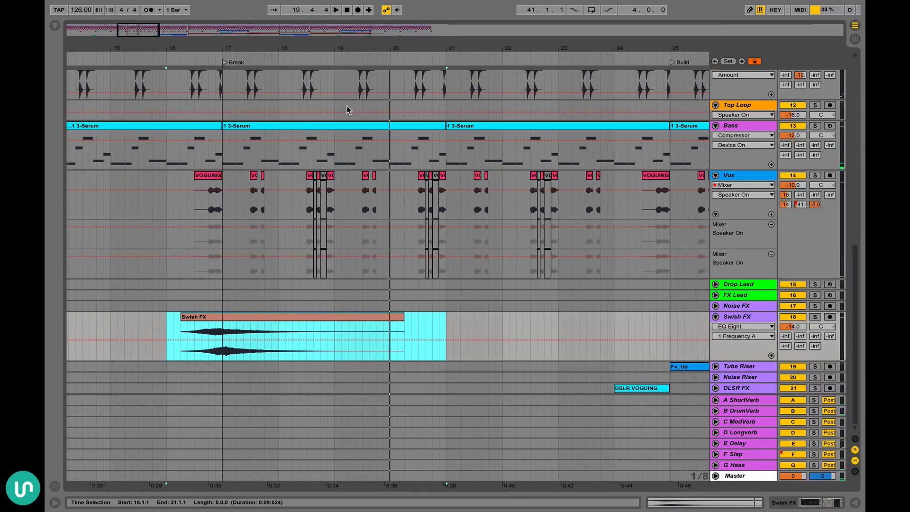
scroll(282, 166, "right", 2)
scroll(365, 158, "right", 4)
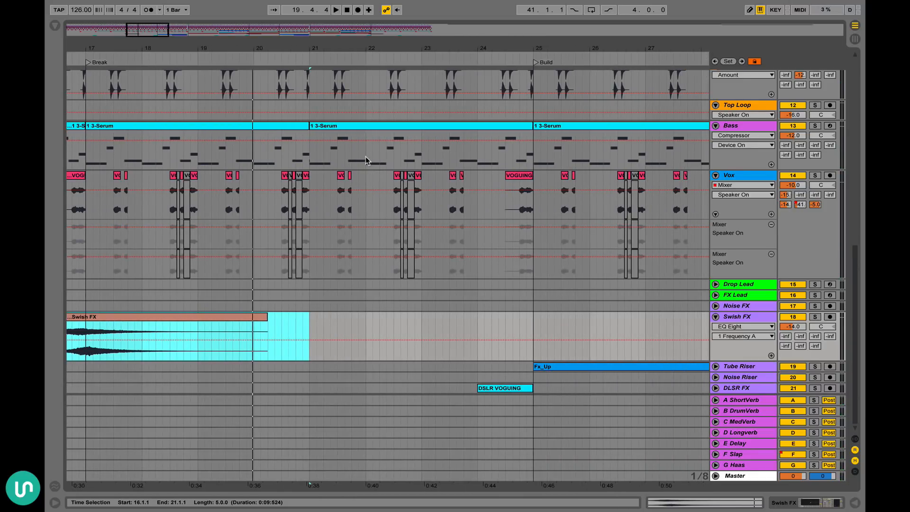
scroll(365, 158, "left", 5)
scroll(366, 158, "up", 10)
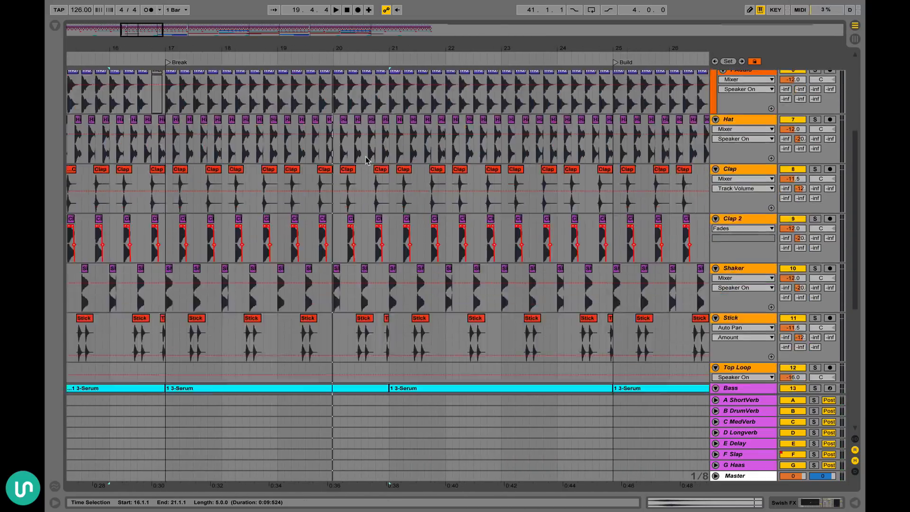
scroll(365, 158, "down", 6)
scroll(366, 160, "down", 3)
scroll(366, 157, "right", 4)
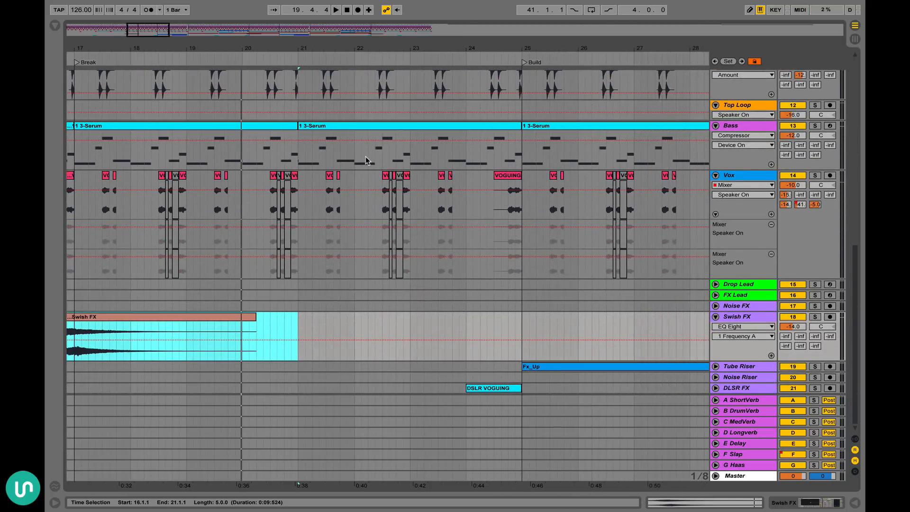
Unfold the DLSR FX track and select its DSLR VOGUING clip ahead of the Build, 24.1.1 to 25.1.1
left_click(377, 156)
scroll(441, 156, "right", 3)
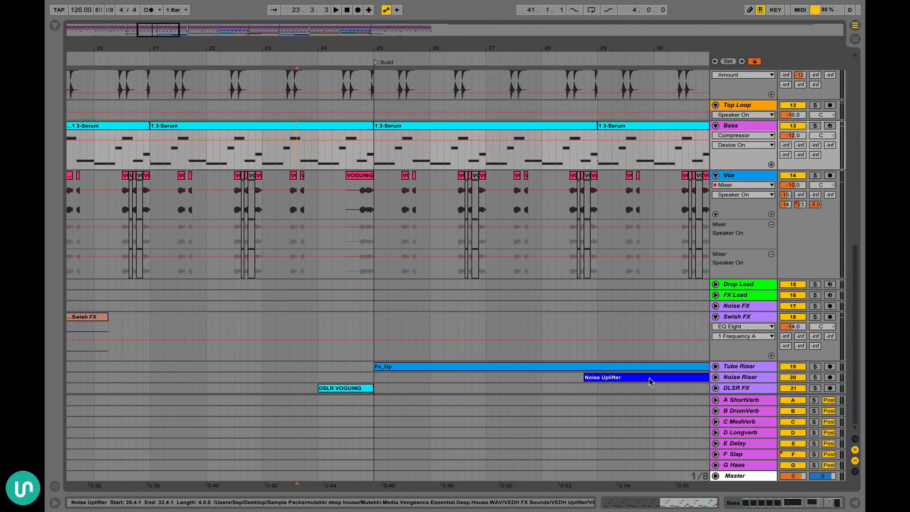
left_click(716, 387)
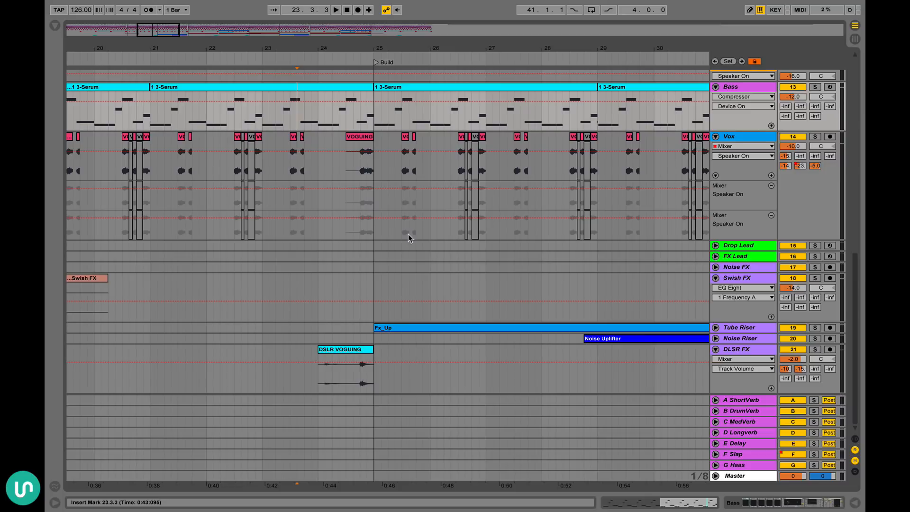
left_click(340, 349)
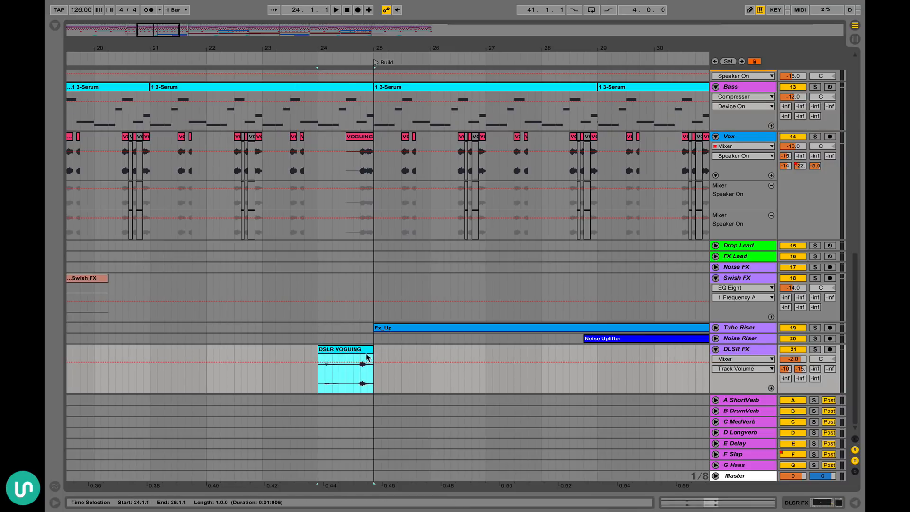
Solo the DLSR FX track, listen to the DSLR VOGUING clip, stop playback and clear the solo
left_click(816, 349)
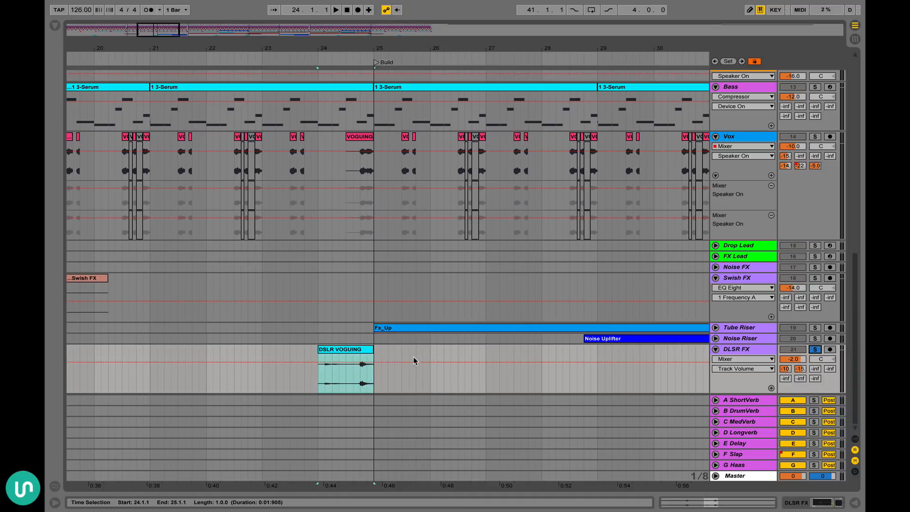
key("space")
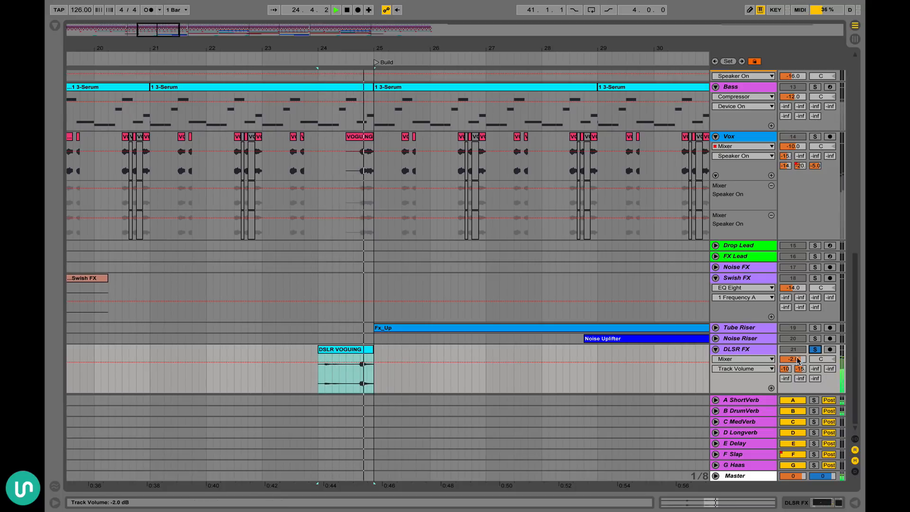
key("space")
left_click(816, 350)
Place the insert mark at 23.1.1 on the DLSR FX track and look over the transition into the Build
scroll(267, 308, "left", 5)
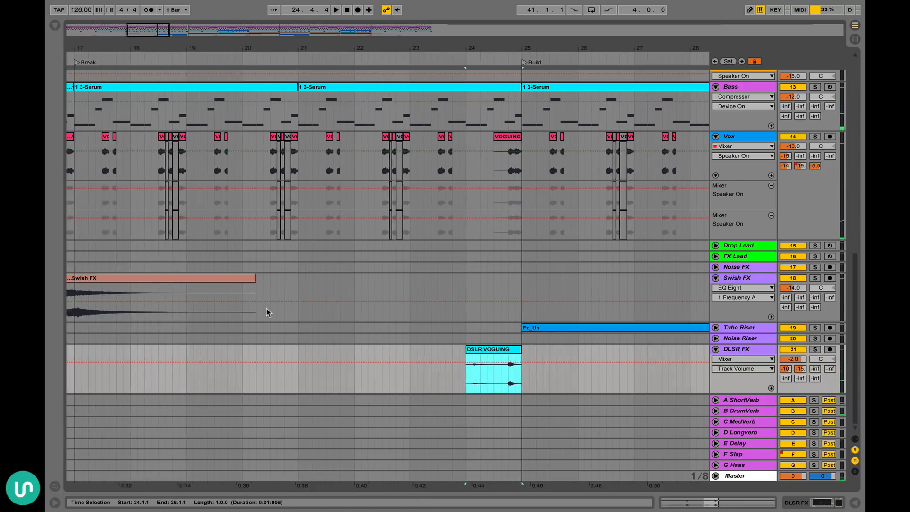
scroll(266, 308, "right", 6)
scroll(266, 308, "left", 4)
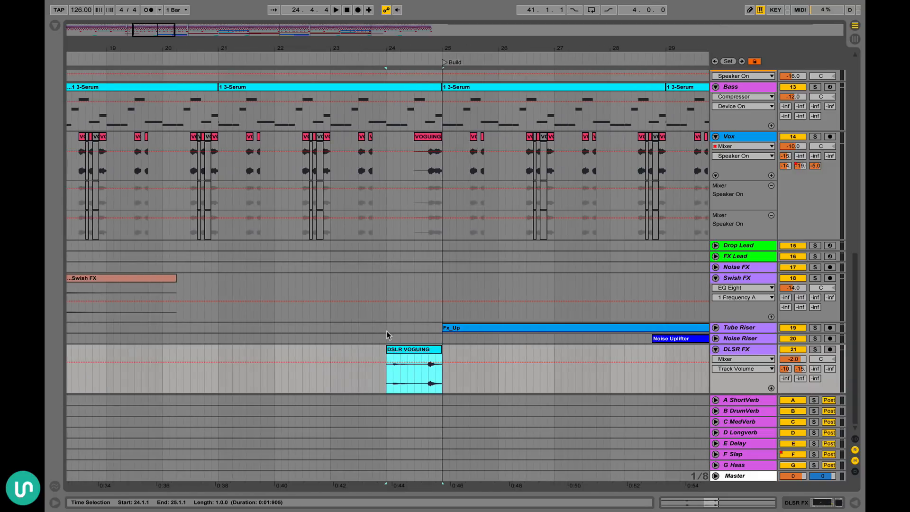
left_click(332, 350)
scroll(332, 354, "right", 4)
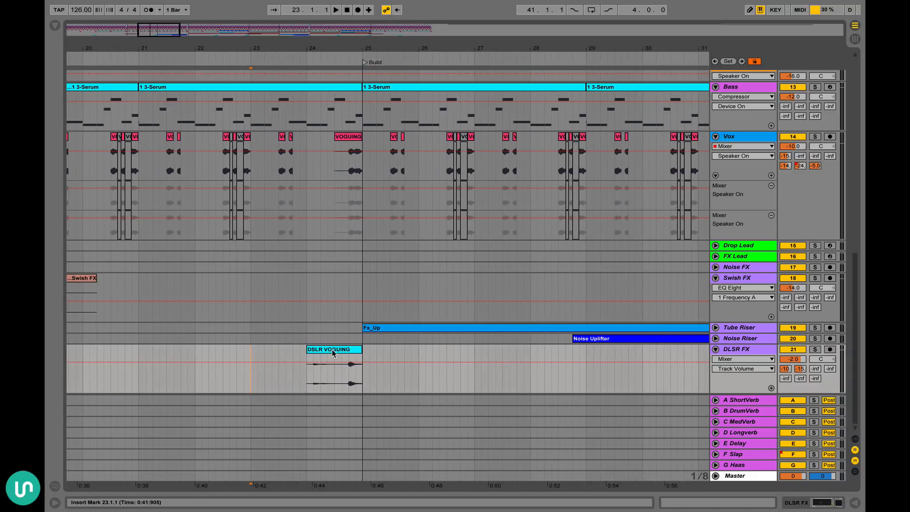
scroll(332, 353, "left", 1)
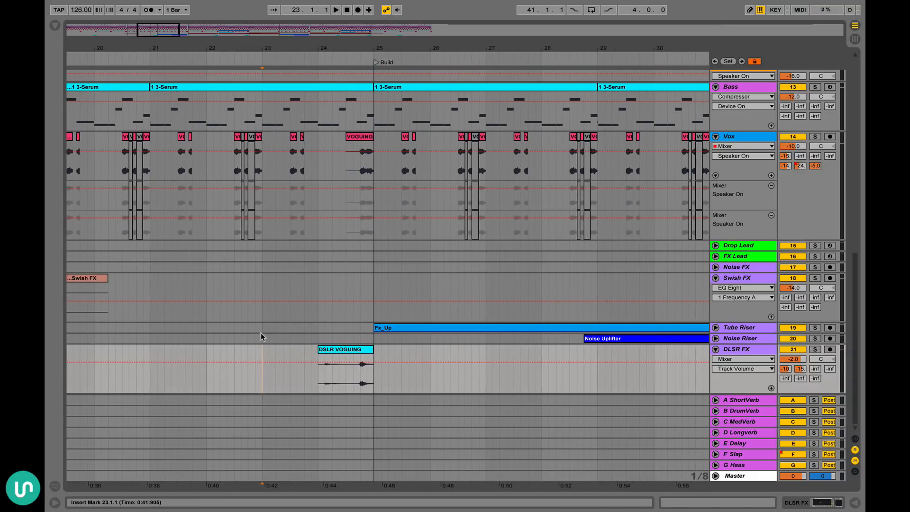
Select the whole Break section, 17.1.1 to 25.1.1, across the tracks from Bass down to DLSR FX
scroll(272, 117, "left", 10)
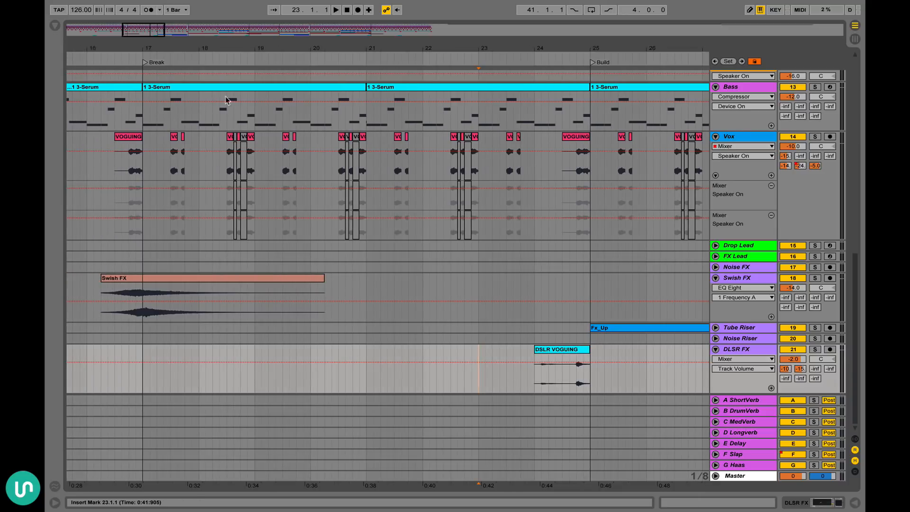
left_click(394, 89, "shift")
left_click(312, 89, "shift")
scroll(311, 89, "right", 10)
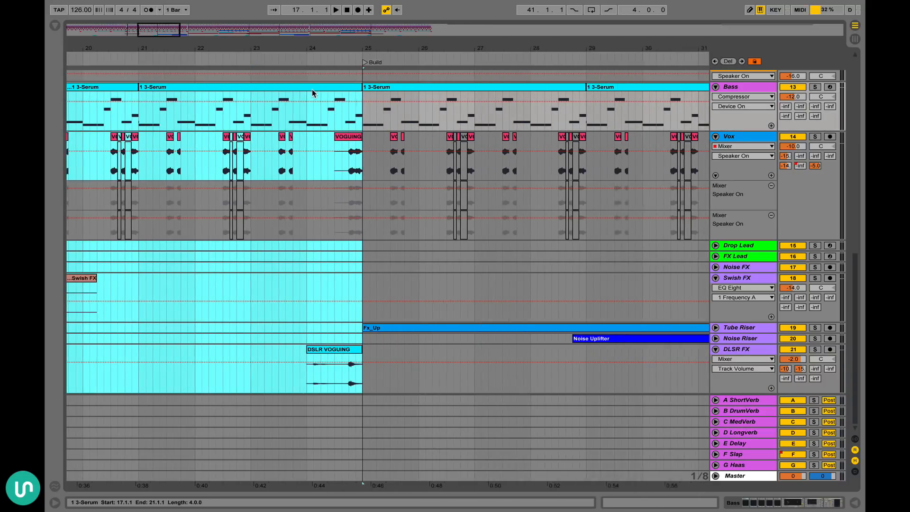
Select the Build's first 3-Serum bass clip, 25.1.1 to 29.1.1, and place the insert mark at 24.1.1 on the Swish FX track
scroll(312, 90, "right", 8)
left_click(311, 89)
scroll(312, 89, "left", 5)
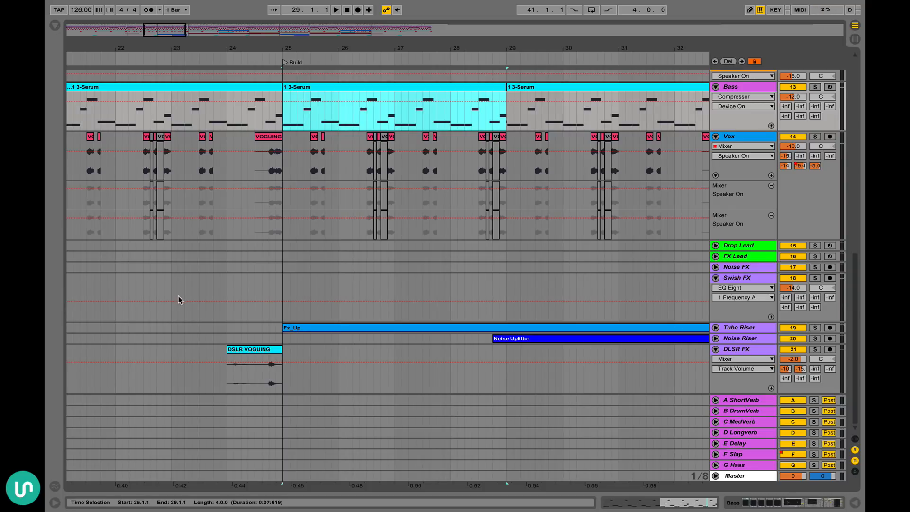
left_click(233, 275)
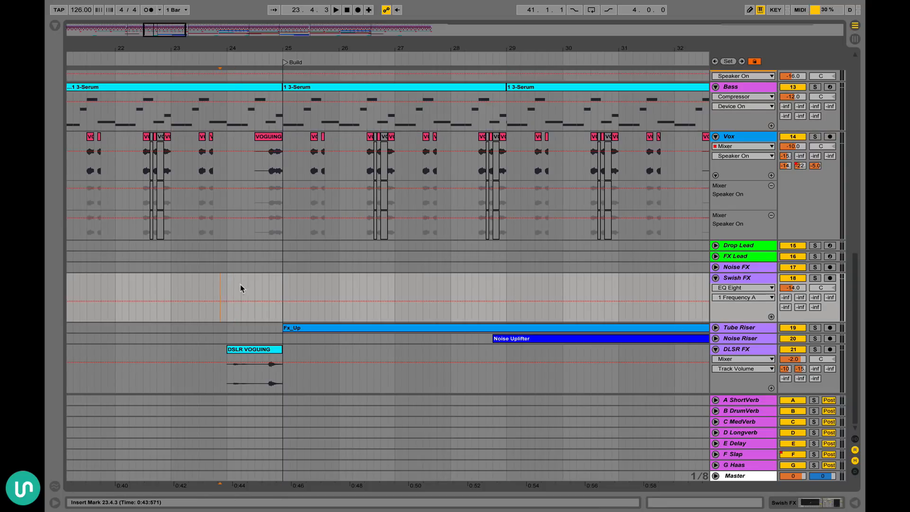
left_click(227, 287)
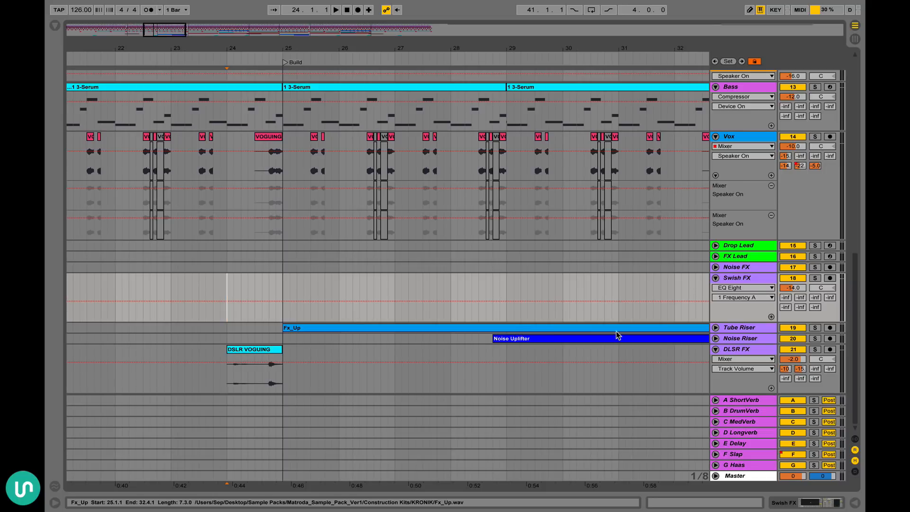
Look over the Build section up to Drop 1, examining the drums, bass, vocal chops and the Fx_Up and Noise Uplifter clips
scroll(490, 300, "up", 10)
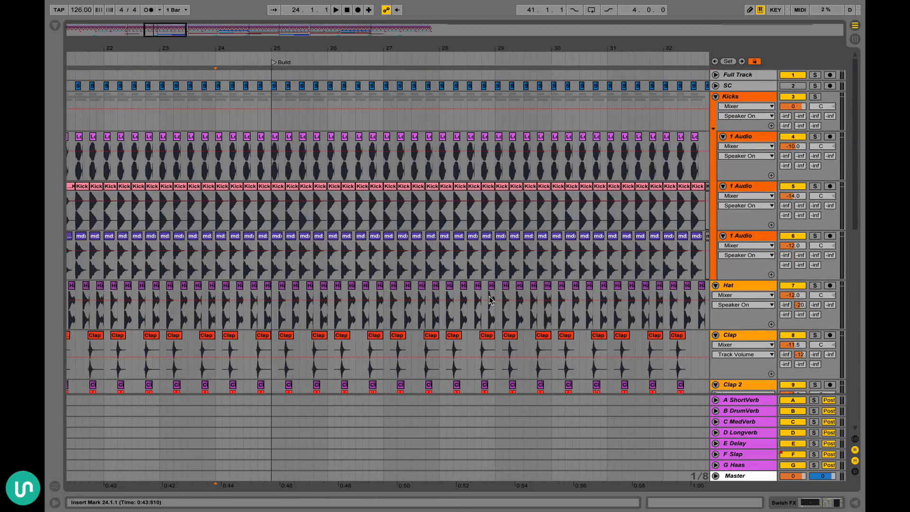
scroll(490, 300, "down", 10)
scroll(490, 299, "right", 6)
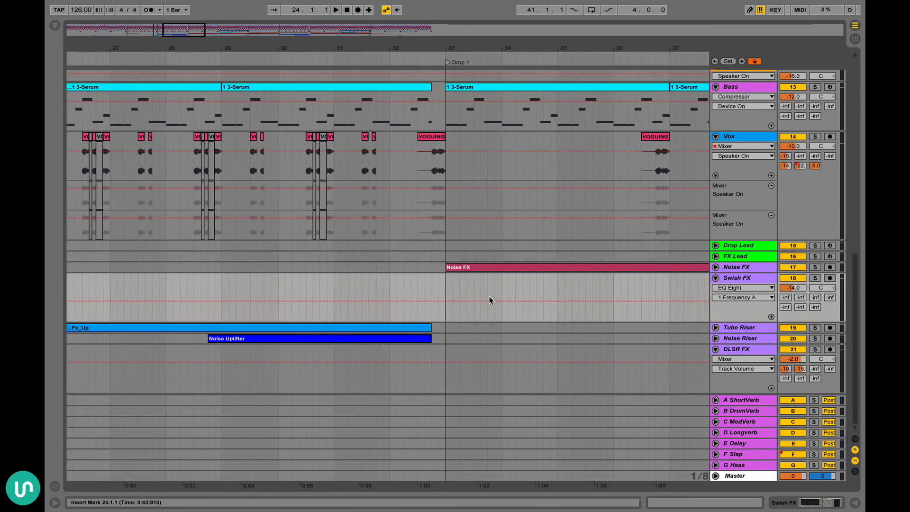
scroll(490, 300, "left", 6)
scroll(489, 296, "right", 2)
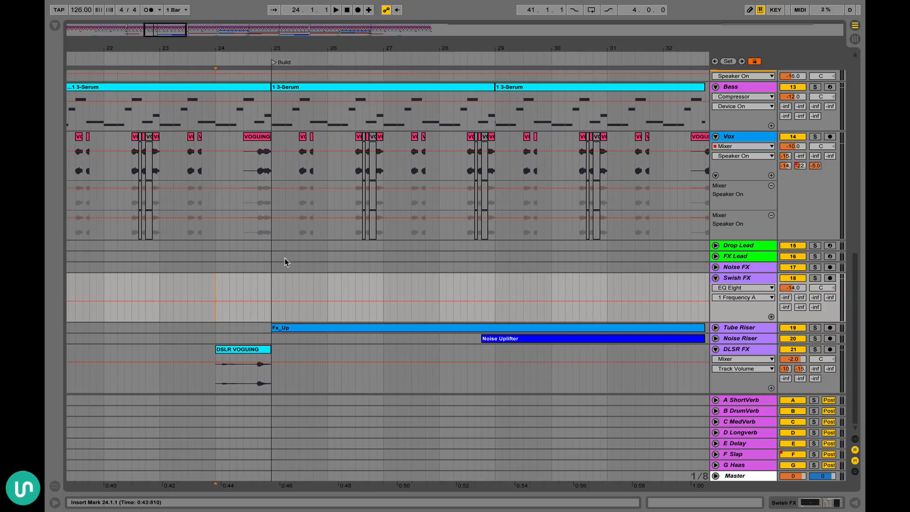
scroll(283, 258, "right", 5)
scroll(284, 258, "right", 1)
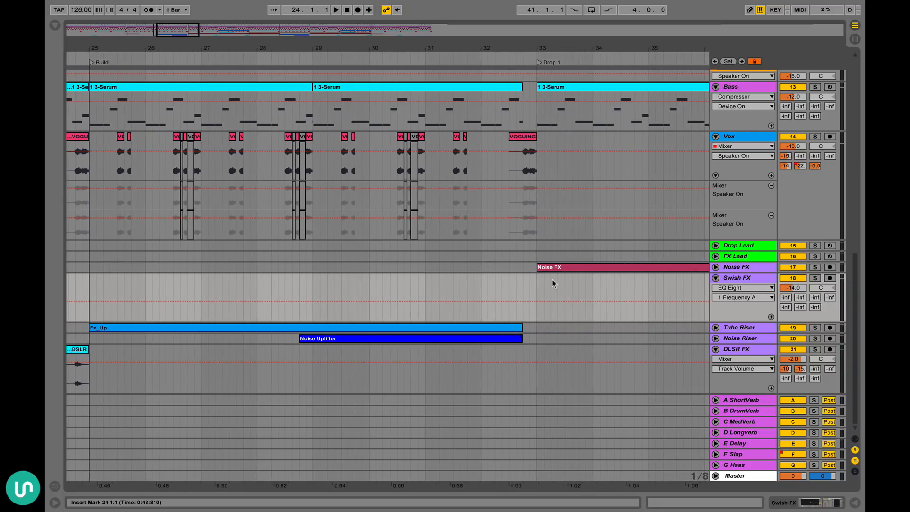
scroll(464, 309, "left", 4)
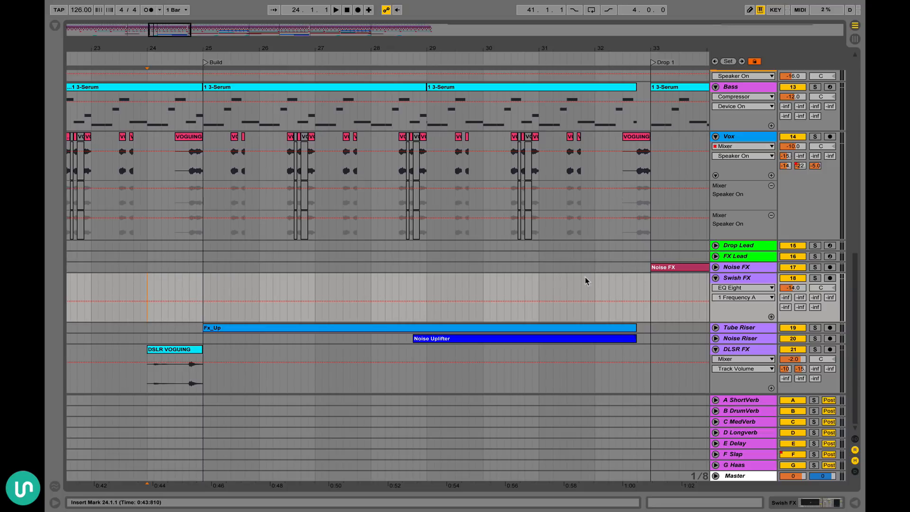
scroll(515, 284, "right", 2)
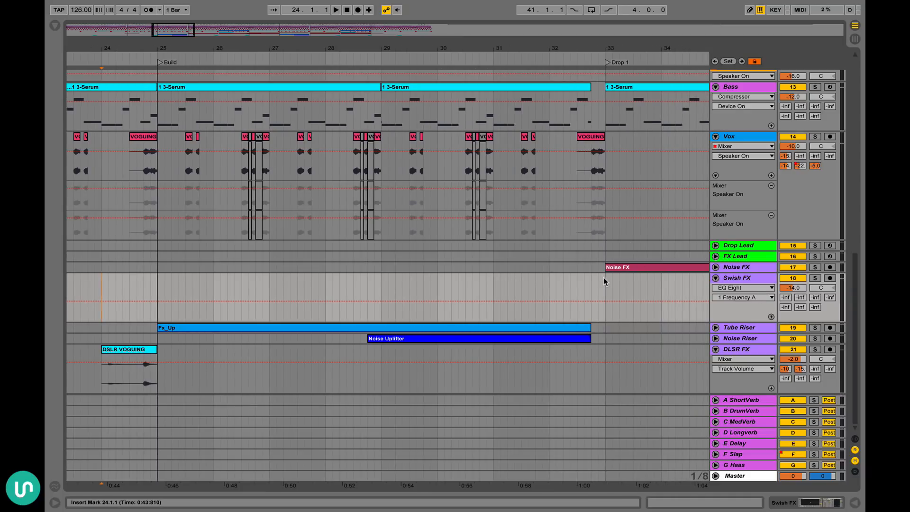
scroll(604, 277, "left", 2)
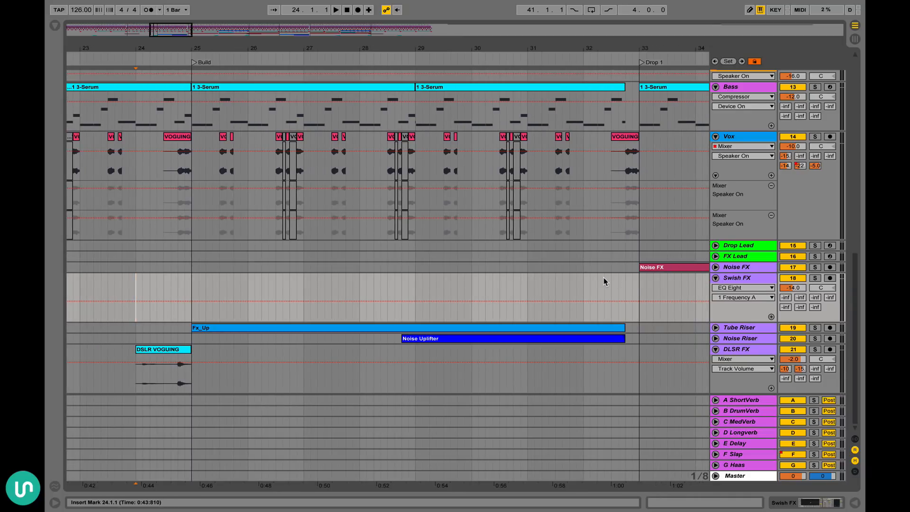
scroll(362, 279, "left", 2)
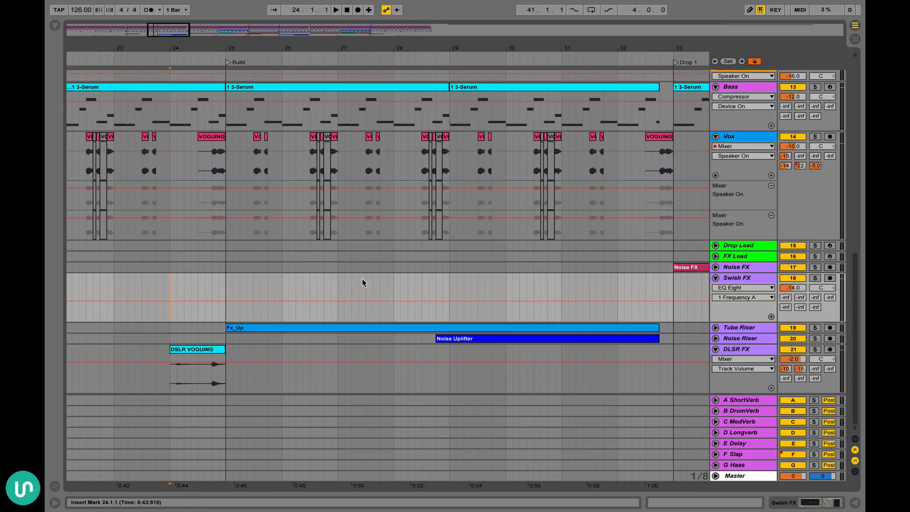
scroll(362, 278, "left", 2)
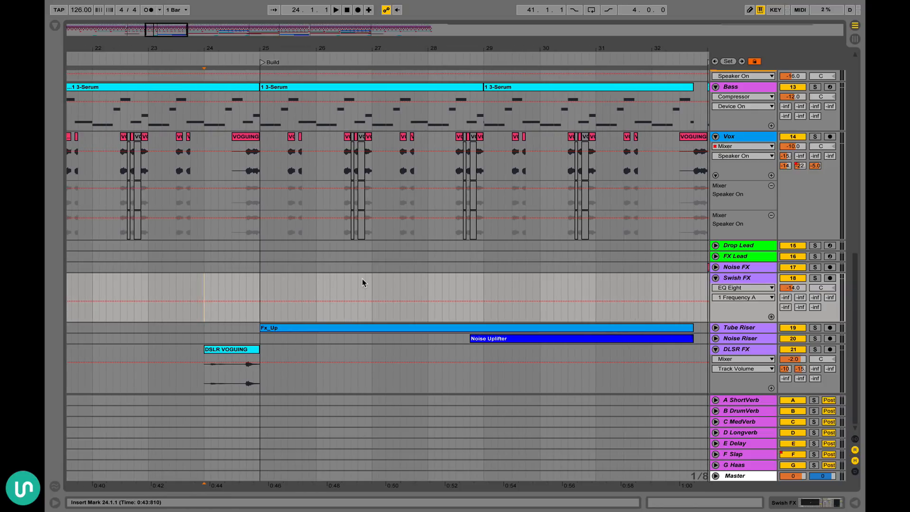
Unfold the Tube Riser track and play from 24.1.1 into the Build, briefly soloing the riser
left_click(715, 328)
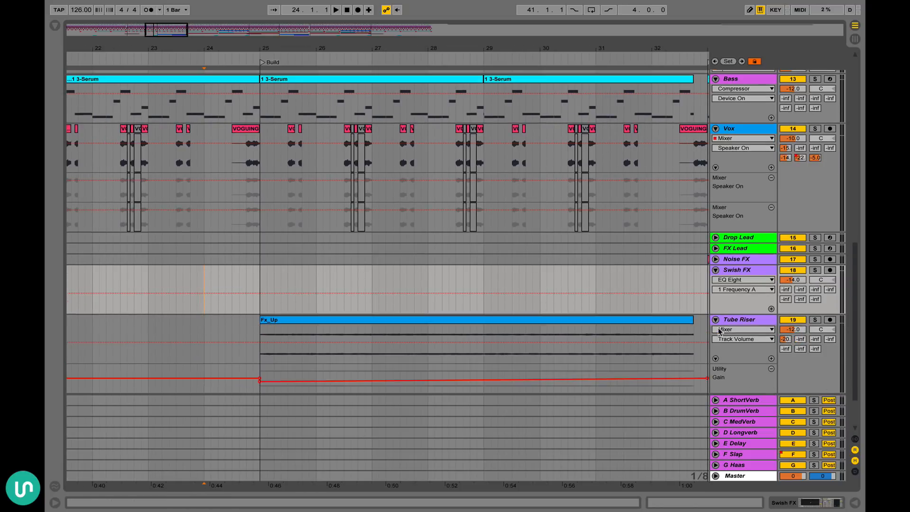
scroll(454, 323, "down", 3)
scroll(454, 322, "right", 1)
key("space")
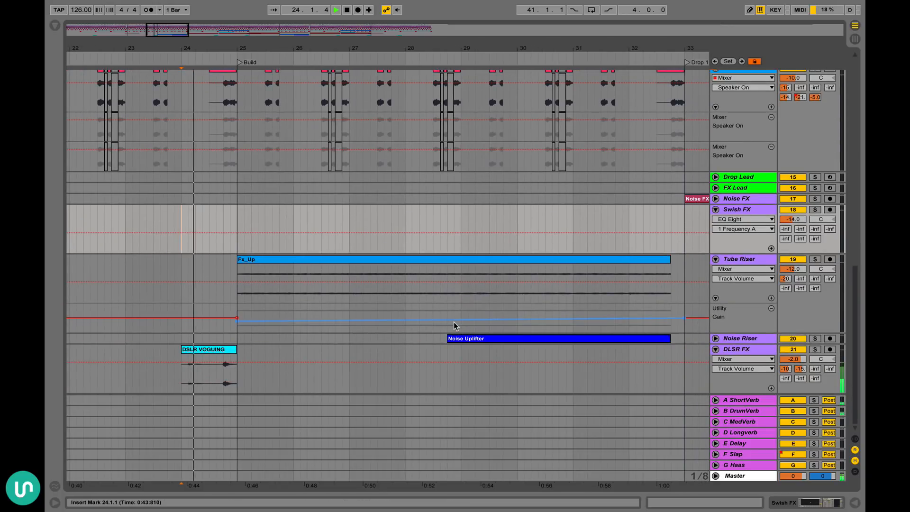
scroll(501, 300, "right", 2)
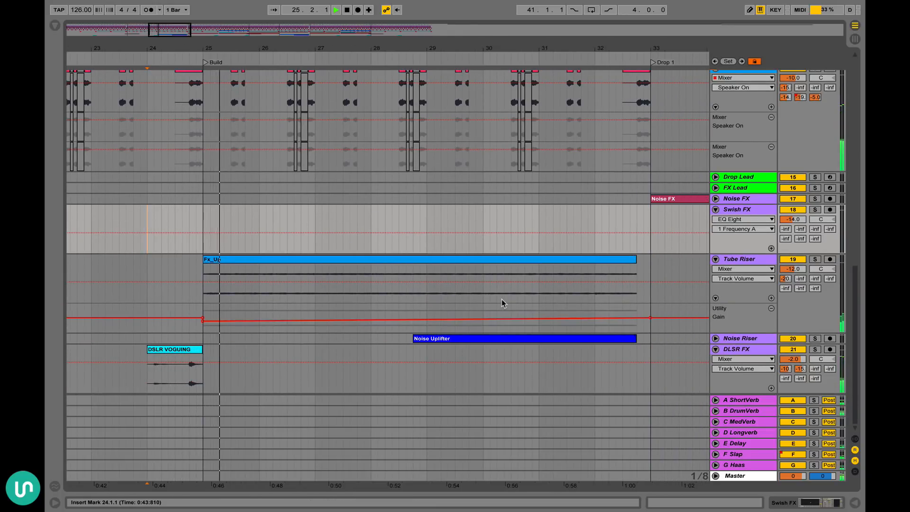
left_click(814, 259)
left_click(816, 260)
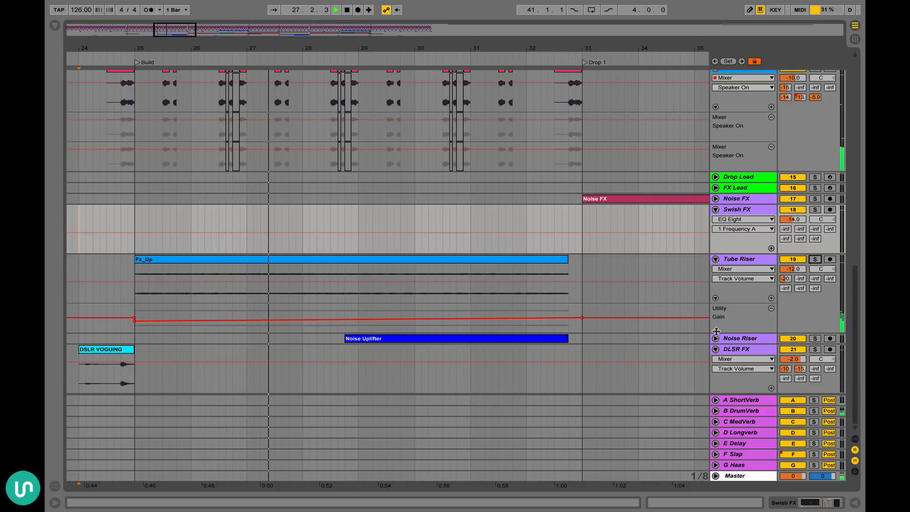
Unfold the Noise Riser track, listen through the Build into Drop 1 and stop playback
left_click(716, 339)
scroll(564, 294, "down", 2)
scroll(564, 294, "right", 3)
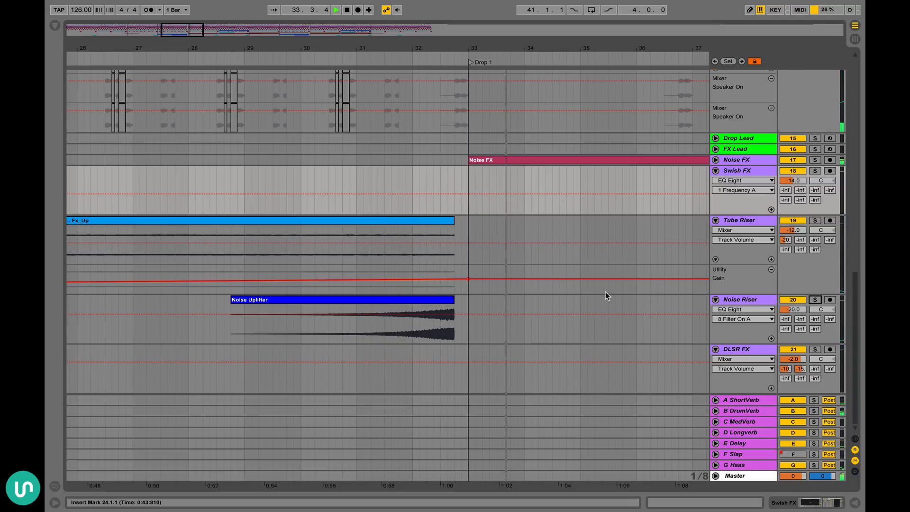
key("space")
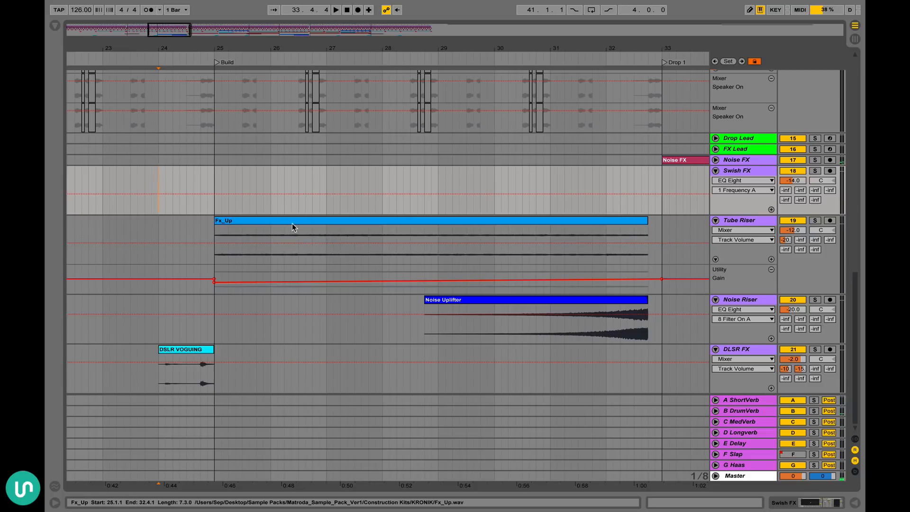
Select the Fx_Up and Noise Uplifter clips together, and narrow the selection to Fx_Up, 25.1.1 to 32.4.1
left_click(488, 234)
left_click(642, 301, "shift")
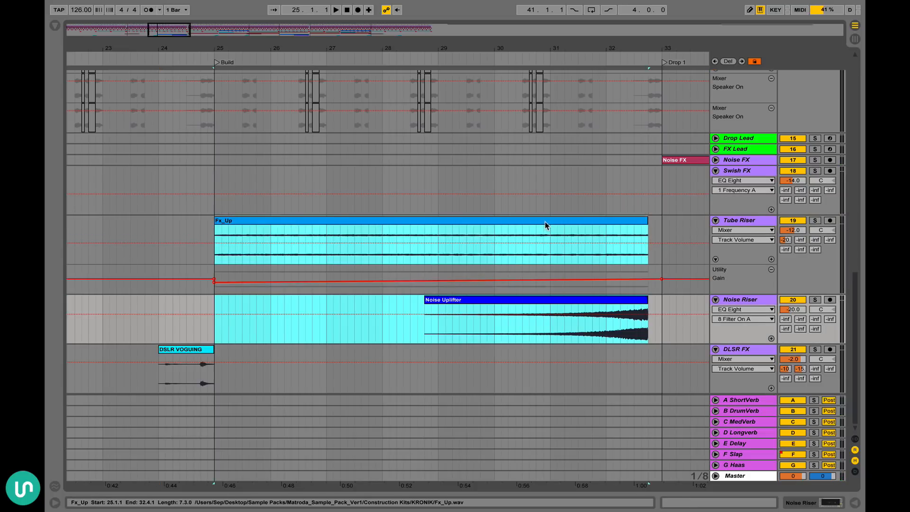
left_click(545, 223)
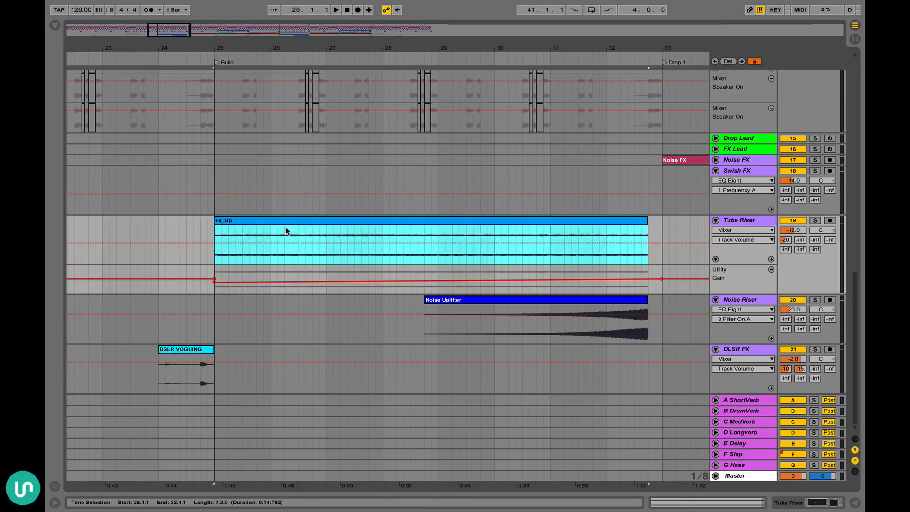
Examine the Build's drums and the Tube Riser's gain automation, and place the insert mark at 25.1.1 on Tube Riser
scroll(428, 248, "up", 2)
scroll(427, 248, "down", 2)
scroll(495, 261, "up", 12)
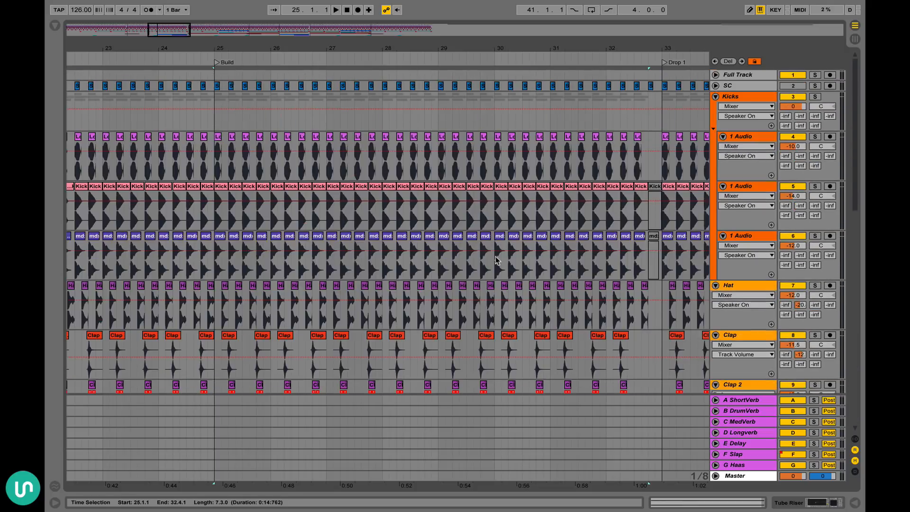
scroll(496, 261, "down", 8)
scroll(496, 261, "up", 4)
scroll(496, 261, "down", 7)
scroll(496, 261, "left", 1)
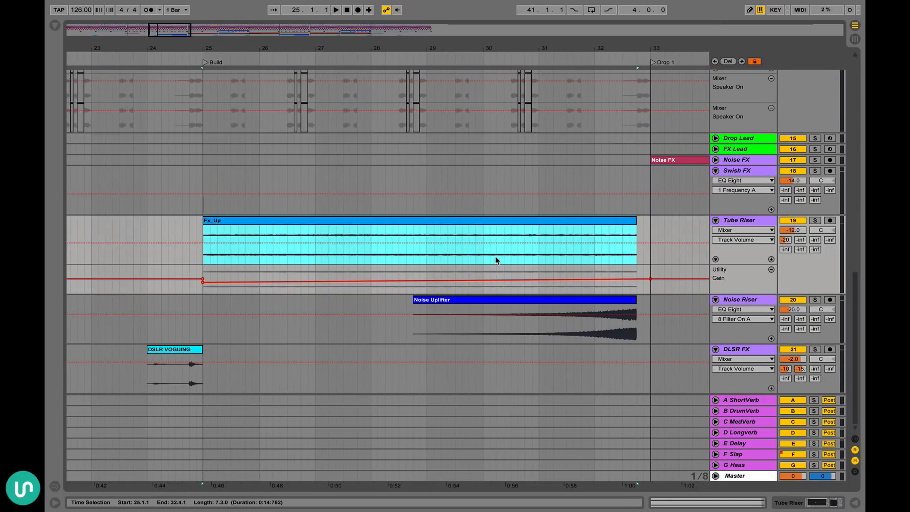
scroll(406, 265, "right", 5)
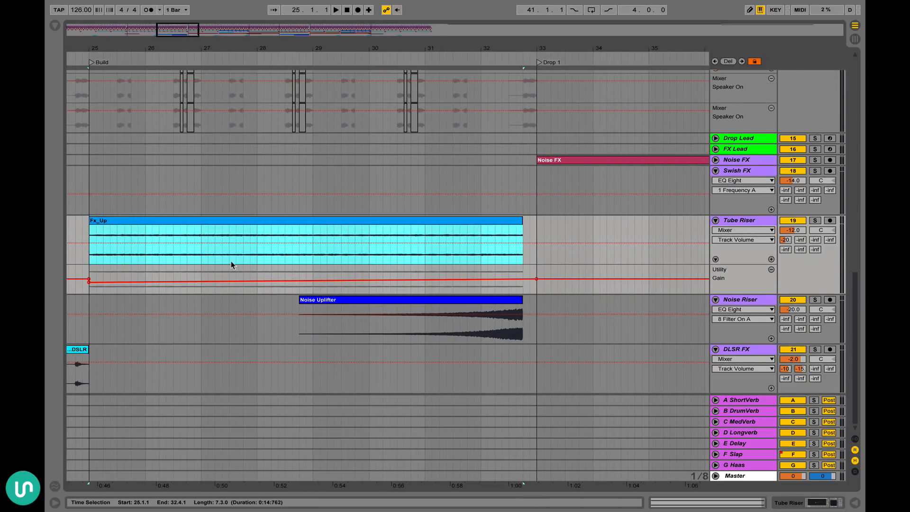
scroll(391, 246, "left", 4)
mouse_move(134, 283)
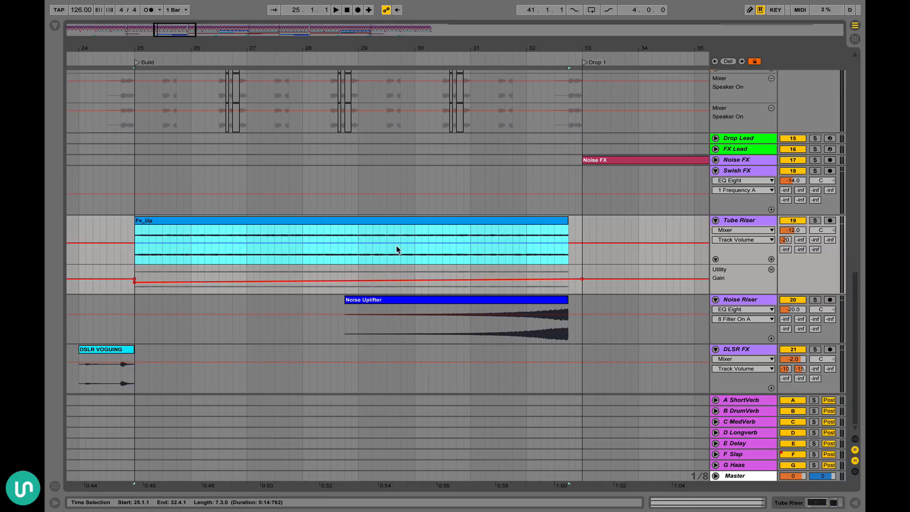
left_click(136, 263)
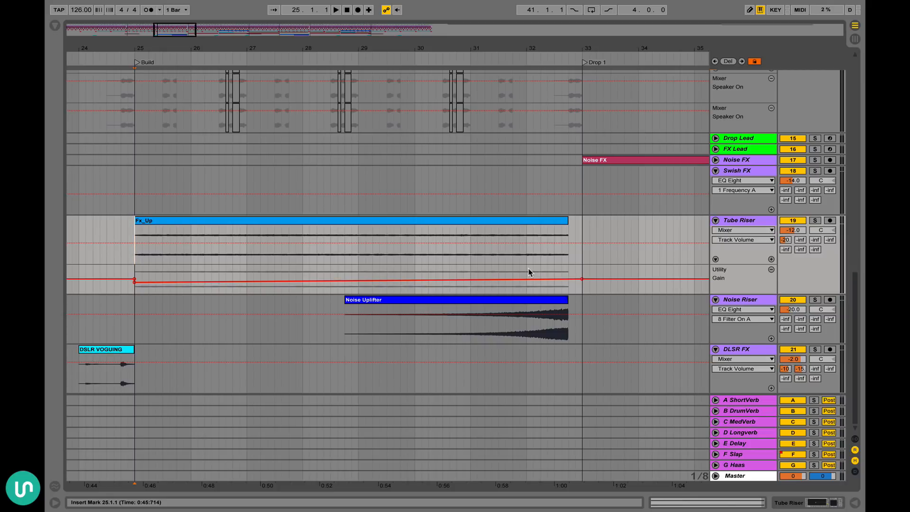
Highlight the Noise Uplifter from 29.1.1 to 33.1.1 and again to 32.4.1, and clear the selection with the insert mark at 30.2.1
left_click(422, 326)
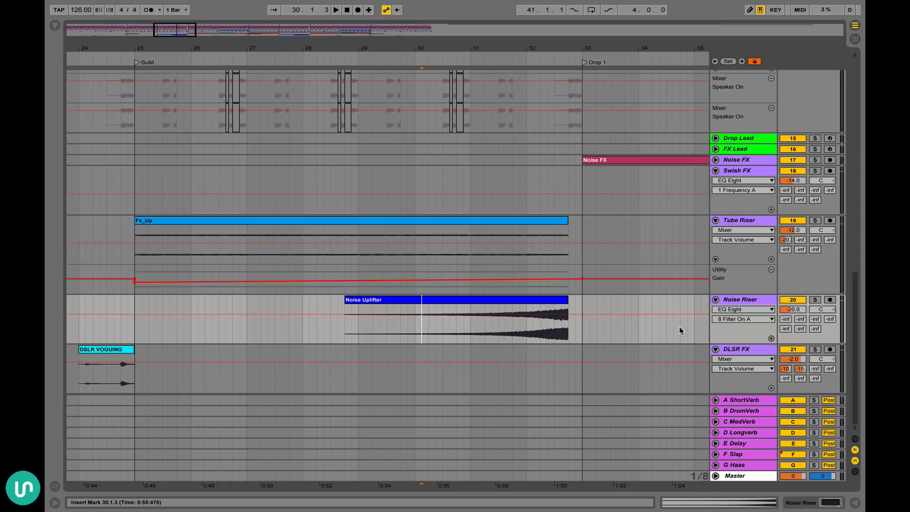
left_click_drag(358, 324, 582, 325)
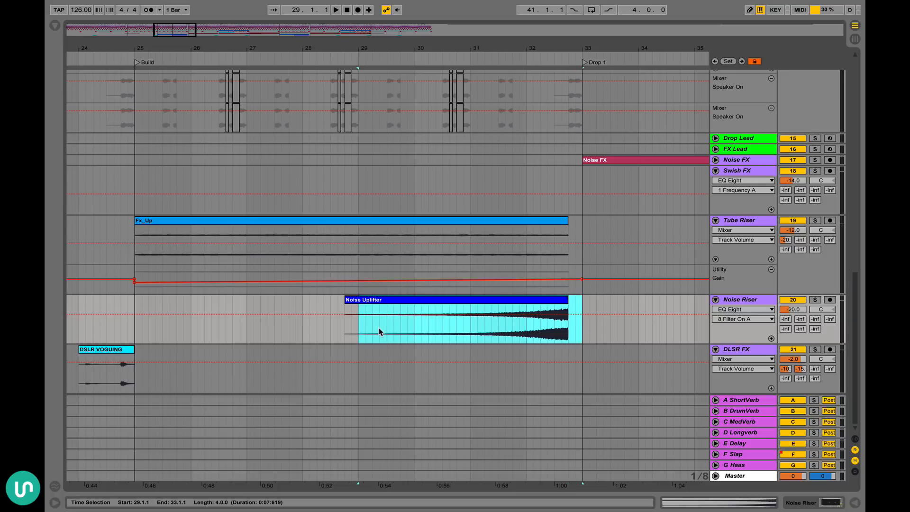
left_click(366, 334)
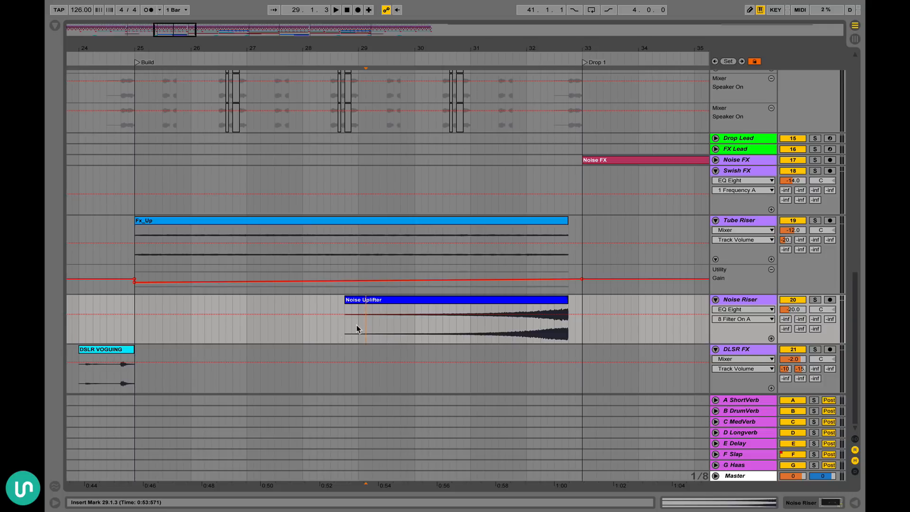
left_click_drag(359, 332, 567, 332)
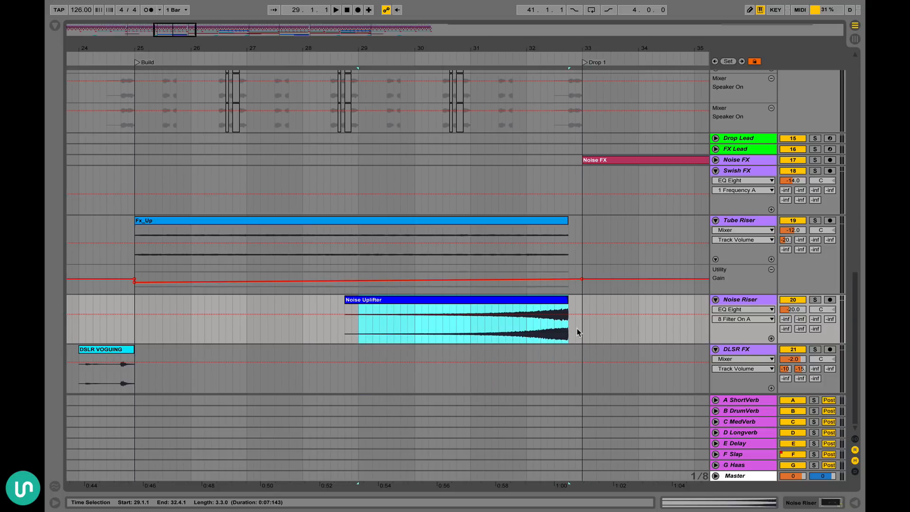
left_click(576, 332)
left_click(428, 327)
Select the one-beat gap before Drop 1, 32.4.1 to 33.1.1, from the Master up to the DLSR FX track
scroll(429, 326, "right", 2)
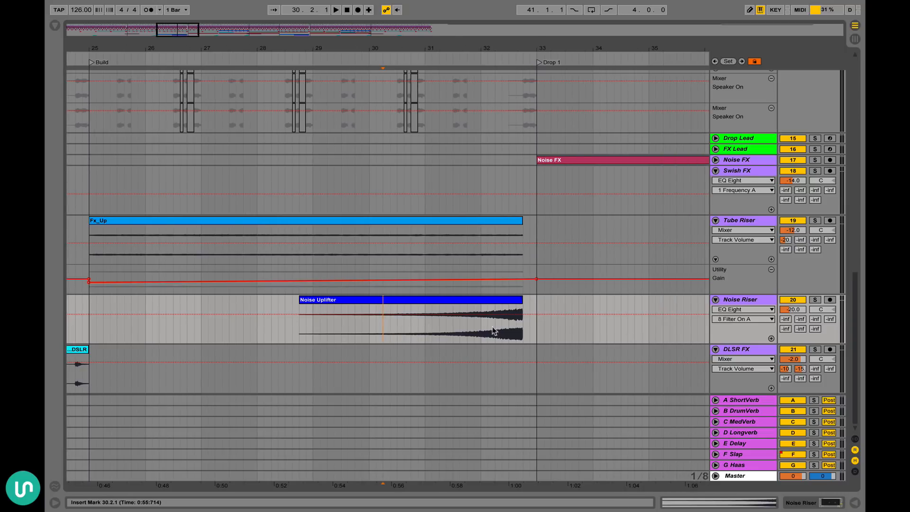
scroll(506, 342, "right", 3)
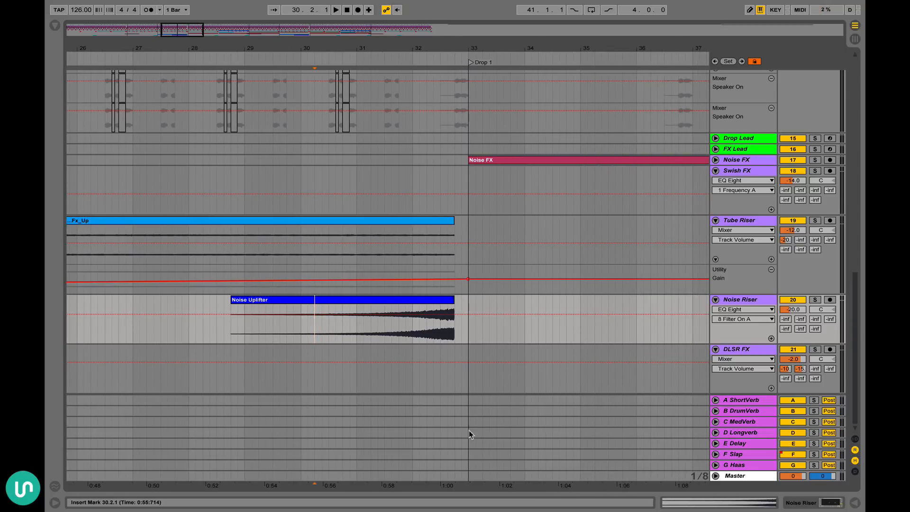
left_click_drag(454, 475, 468, 342)
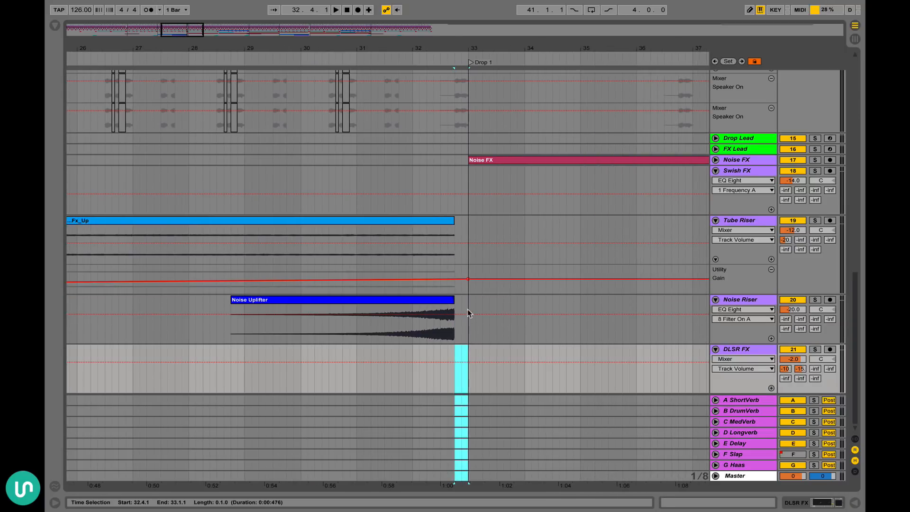
Extend the gap selection up to the first kick track to inspect the tracks it spans, and place the insert mark at 33.1.1 on Vox
scroll(468, 310, "up", 3)
scroll(468, 309, "up", 10)
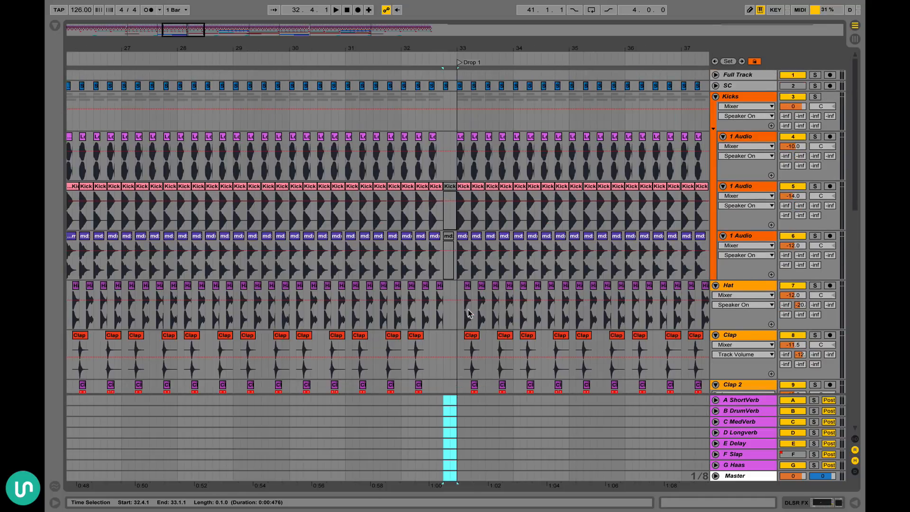
left_click(454, 145, "shift")
scroll(450, 124, "down", 10)
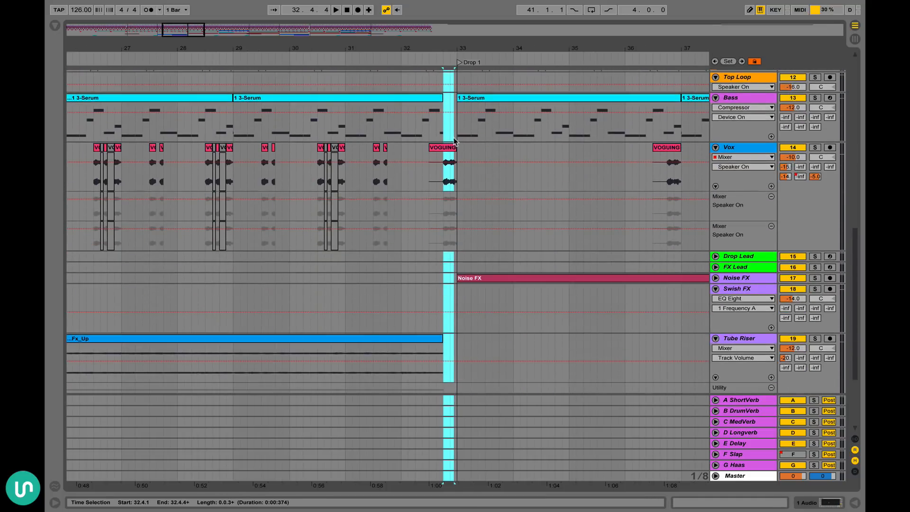
scroll(450, 114, "down", 1)
left_click(455, 150)
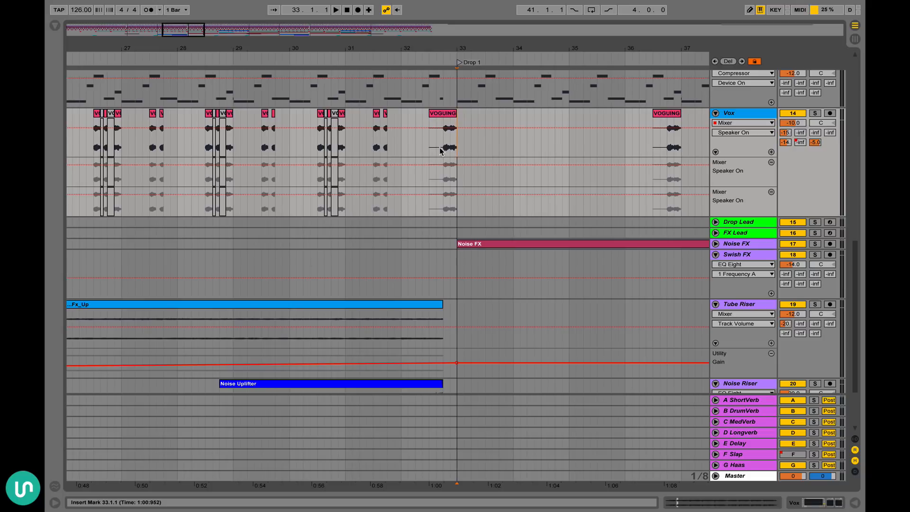
Highlight the last vocal clip before Drop 1 on the Vox track, from 32.3.1 to 33.1.1
left_click(443, 148, "shift")
left_click(444, 147)
mouse_move(441, 150)
left_mouse_down()
mouse_move(476, 151)
mouse_move(429, 149)
left_mouse_up()
left_click(440, 153, "shift")
scroll(429, 148, "down", 1)
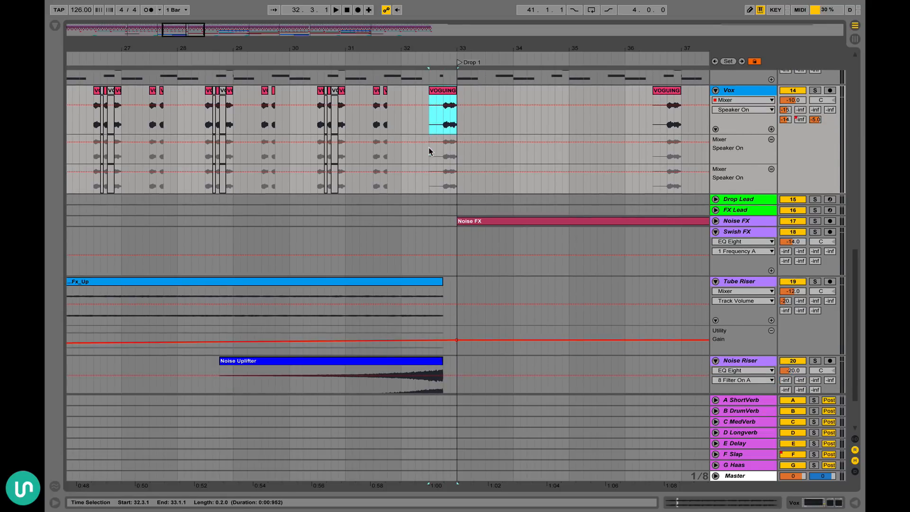
scroll(429, 148, "up", 4)
scroll(428, 151, "down", 4)
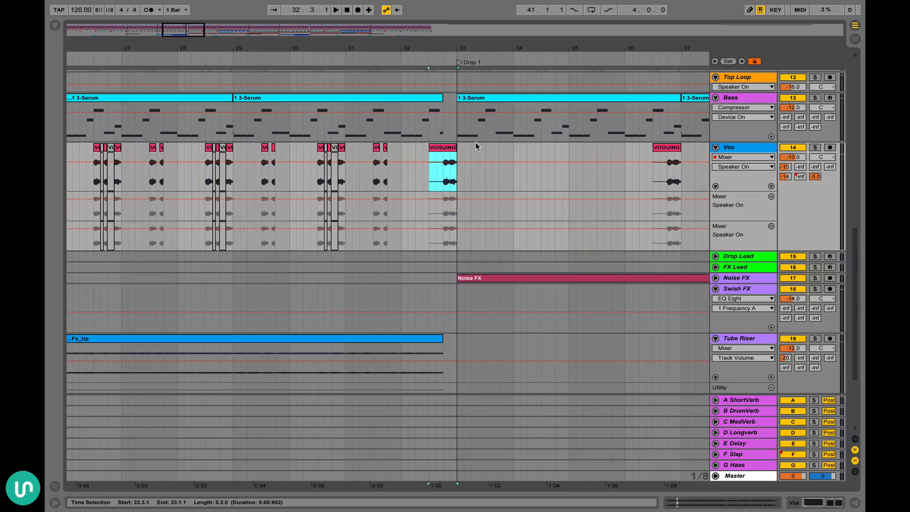
Highlight the Bass track's last bar before Drop 1, from 32.1.1 to 33.1.1
scroll(477, 146, "up", 1)
left_click_drag(445, 149, 455, 158)
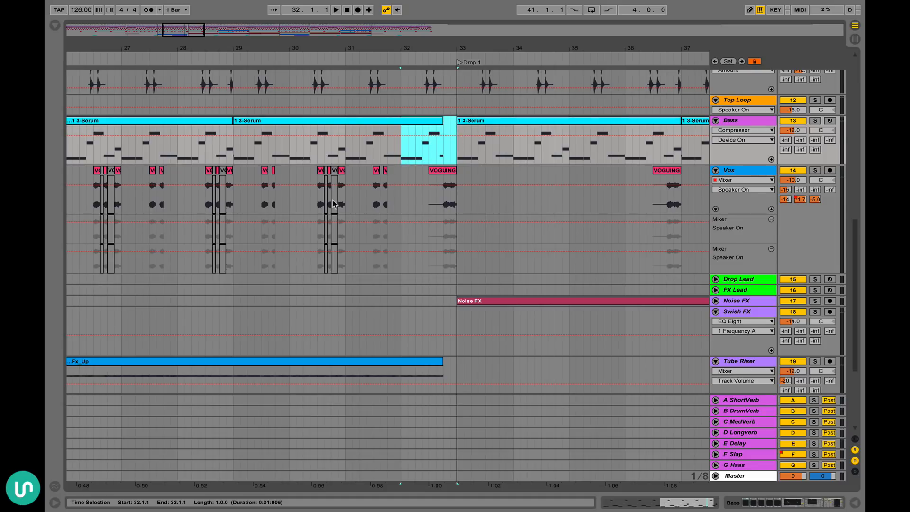
scroll(437, 184, "up", 5)
scroll(437, 184, "down", 10)
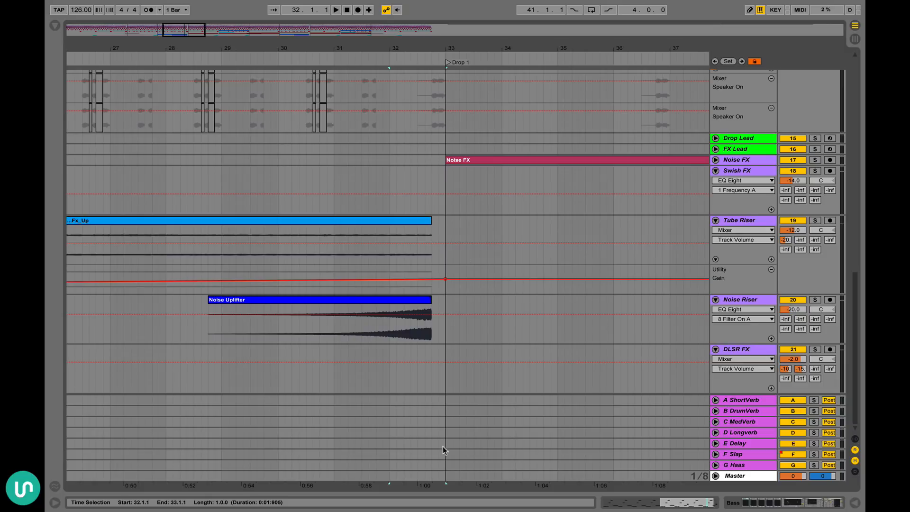
Select the gap from 32.4.1 to 33.1.1 from the Master up to the first kick track, and inspect the tracks it spans
left_click(445, 480)
scroll(462, 294, "up", 10)
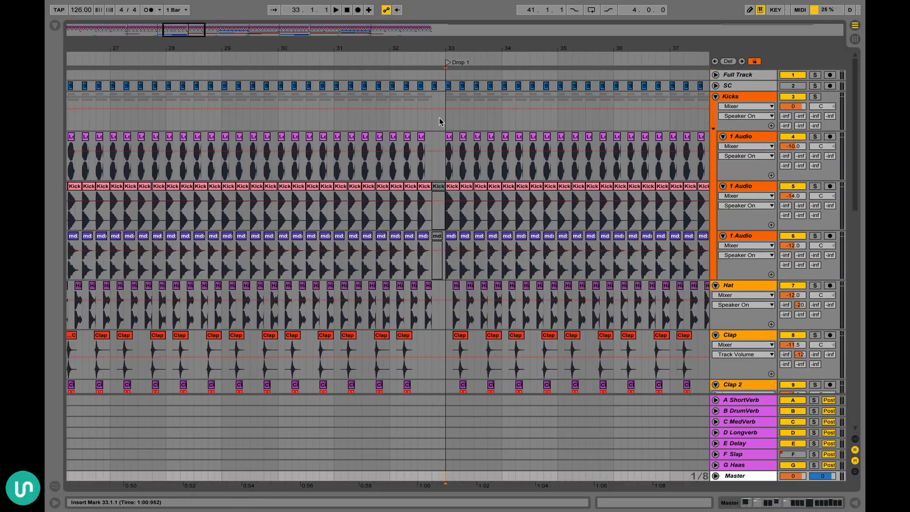
left_click(432, 137, "shift")
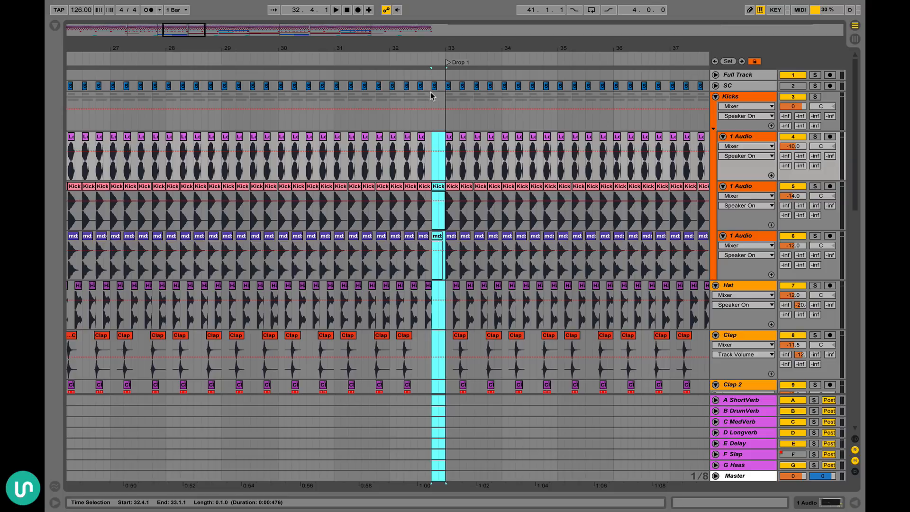
scroll(431, 91, "down", 7)
scroll(434, 287, "down", 1)
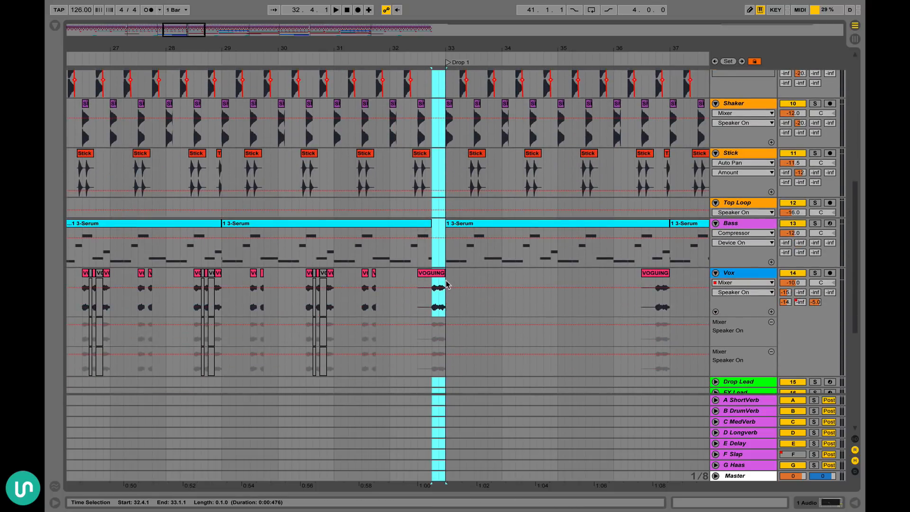
Place the insert mark at the start of the Build, 25.1.1, on the Vox track
left_click(397, 283)
scroll(397, 283, "left", 1)
left_click(123, 283)
scroll(123, 283, "left", 3)
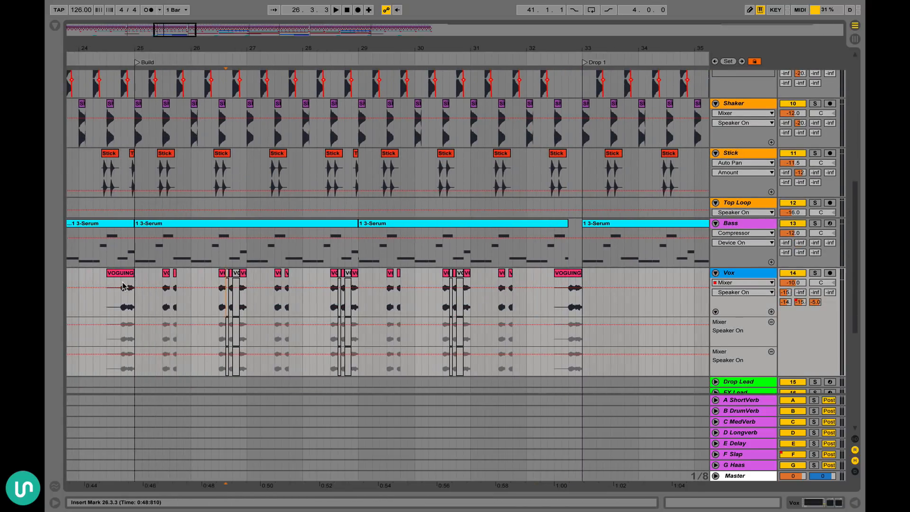
scroll(123, 286, "left", 2)
scroll(123, 285, "down", 1)
left_click(182, 278)
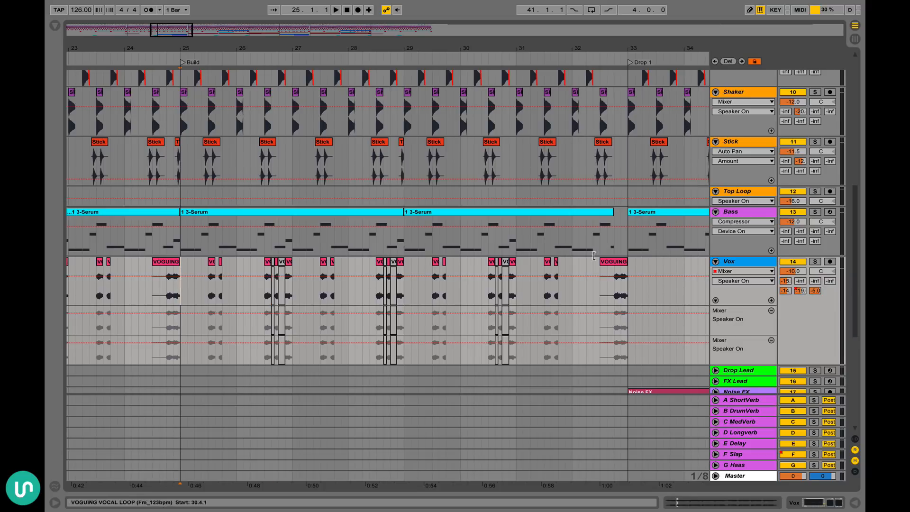
Show the Vox track's F-Slap send automation and follow its curve from the Build into Drop 1
left_click(800, 290)
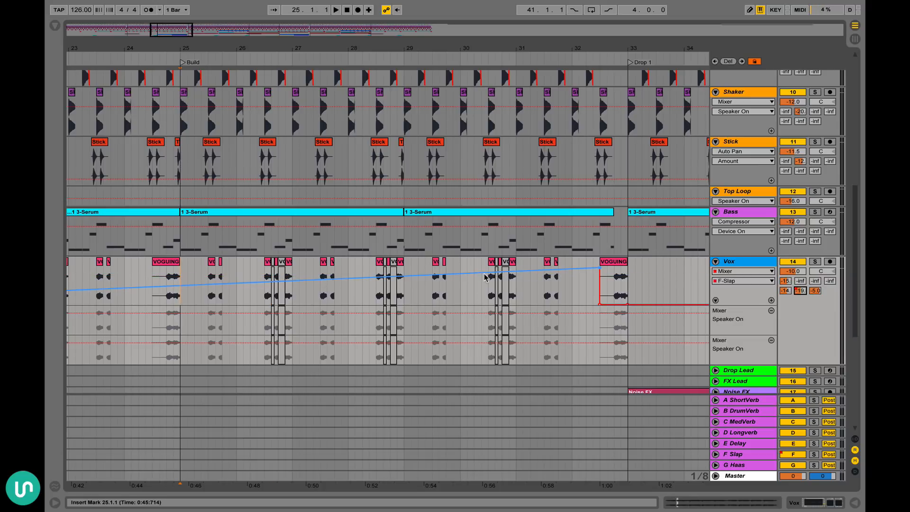
scroll(533, 276, "down", 1)
scroll(477, 273, "left", 2)
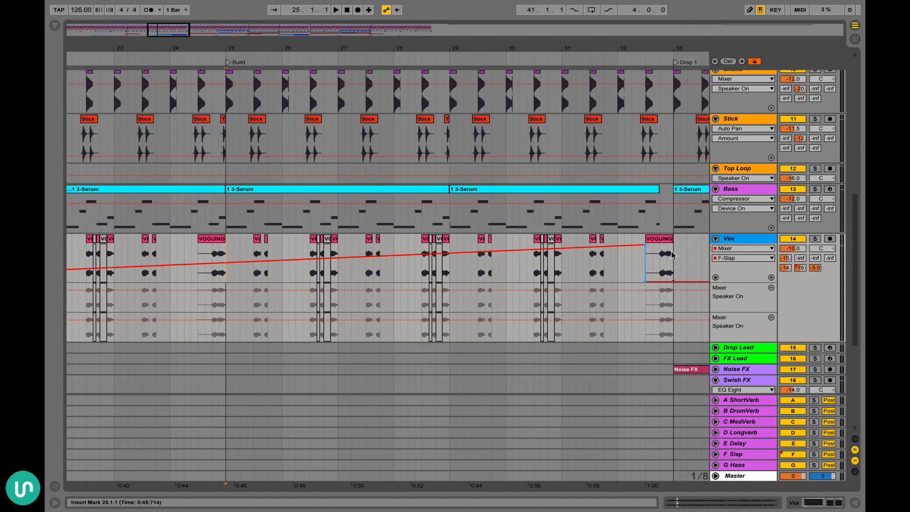
scroll(664, 243, "right", 1)
scroll(654, 274, "left", 1)
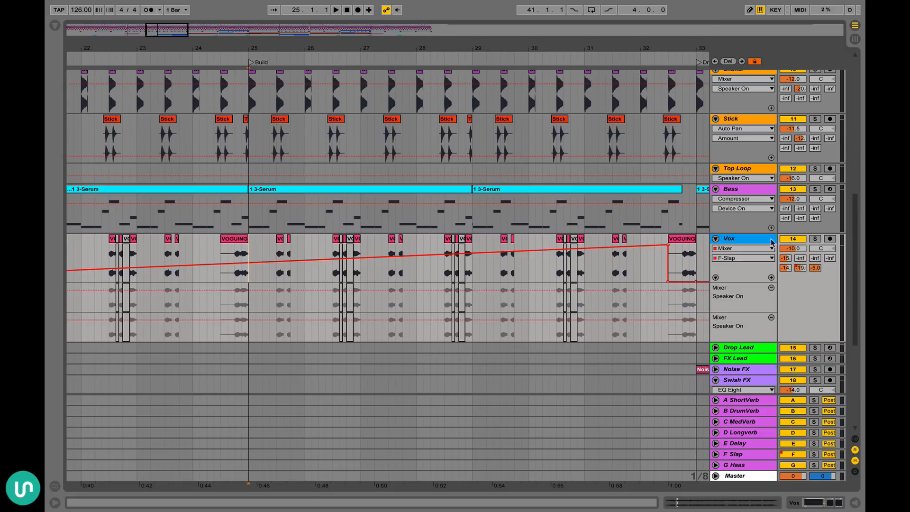
scroll(504, 256, "right", 6)
scroll(402, 258, "right", 4)
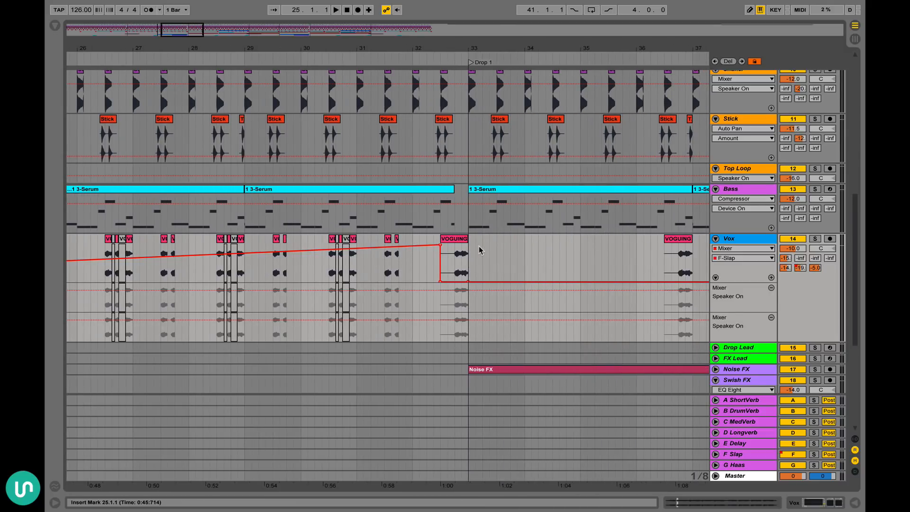
scroll(480, 250, "right", 10)
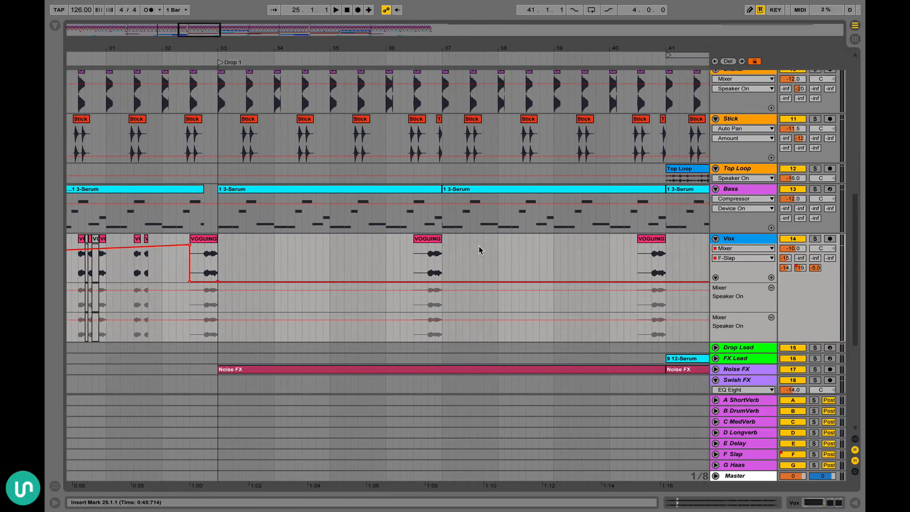
Place the insert mark at 32.3.3 on Top Loop and compare the tracks across the Break, Build and Drop 1
left_click(199, 175)
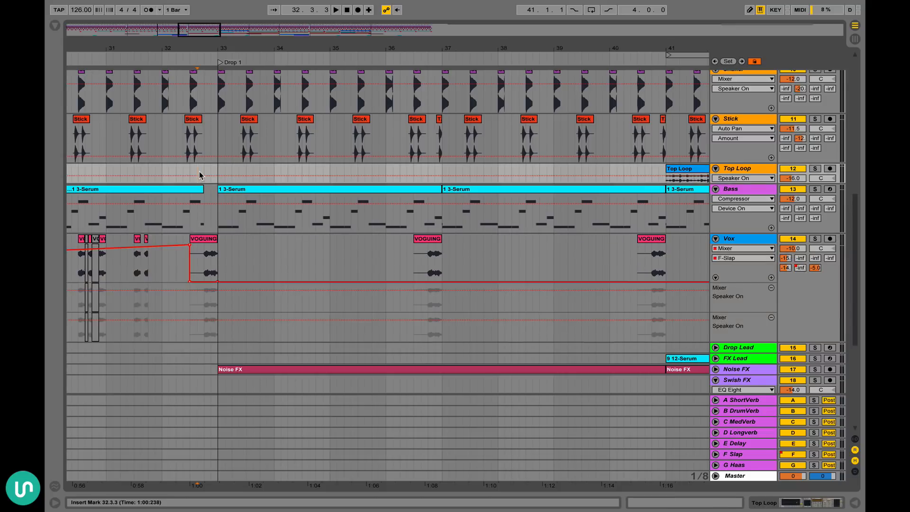
scroll(199, 174, "down", 8)
scroll(199, 175, "left", 12)
scroll(199, 174, "up", 18)
scroll(199, 175, "left", 13)
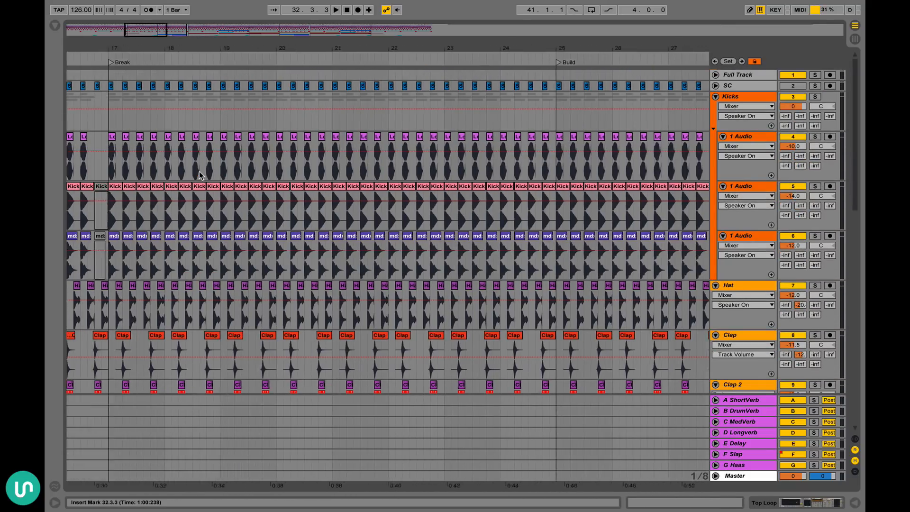
scroll(199, 174, "right", 7)
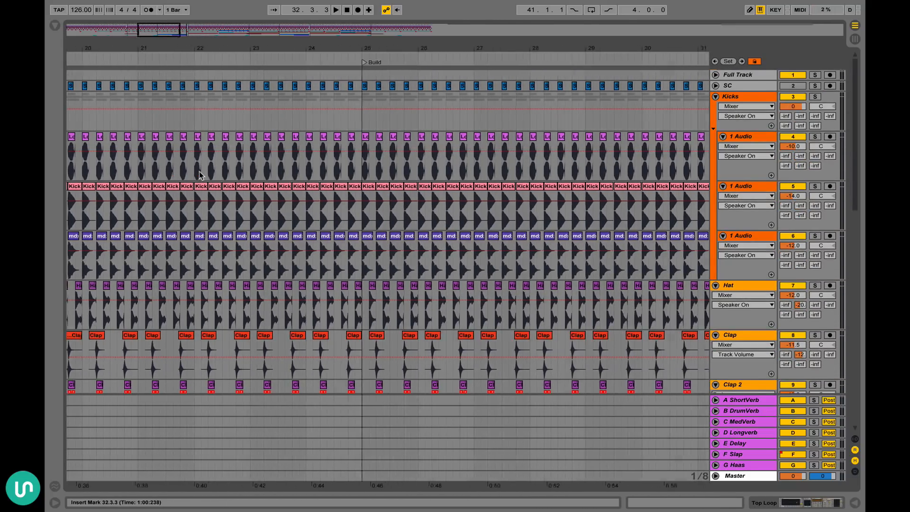
scroll(199, 174, "right", 20)
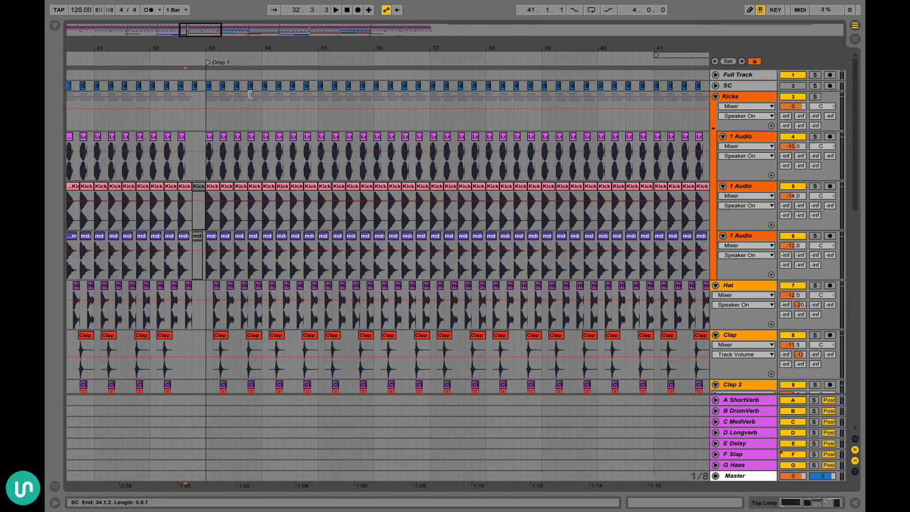
scroll(206, 103, "down", 10)
scroll(206, 103, "right", 2)
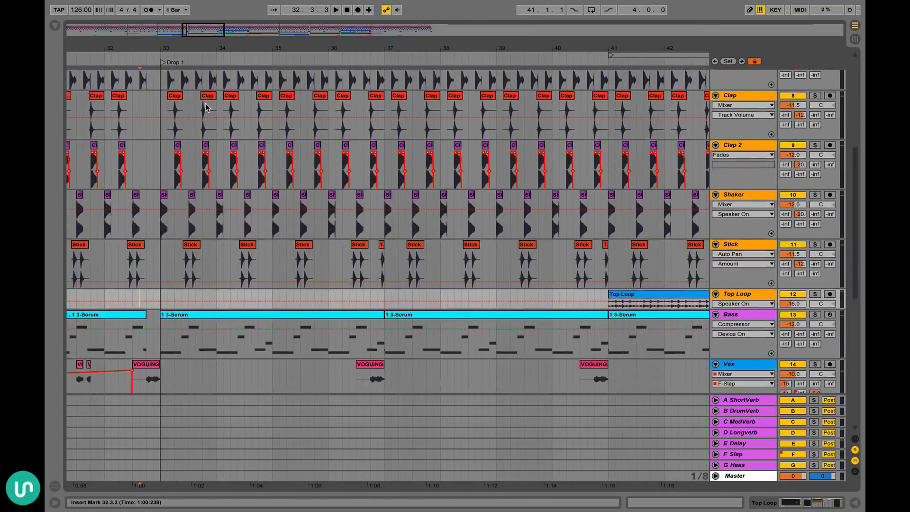
scroll(206, 104, "up", 10)
scroll(206, 103, "left", 2)
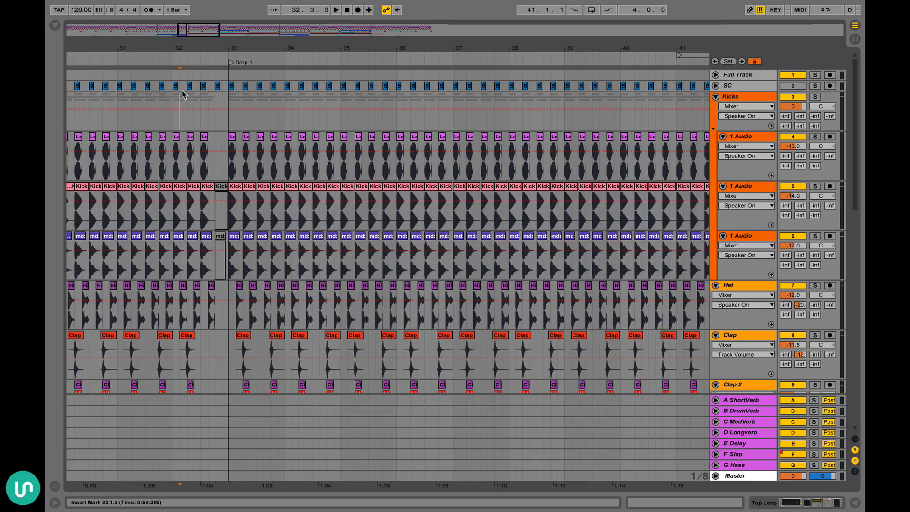
Play the transition into Drop 1 from 32.1.3, unfold the Noise FX track during playback, and stop
left_click(182, 91)
key("space")
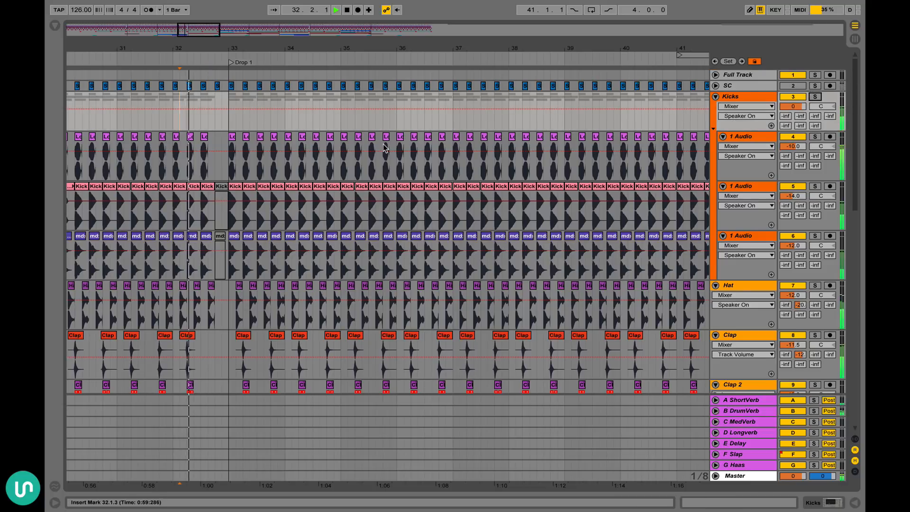
scroll(385, 148, "down", 10)
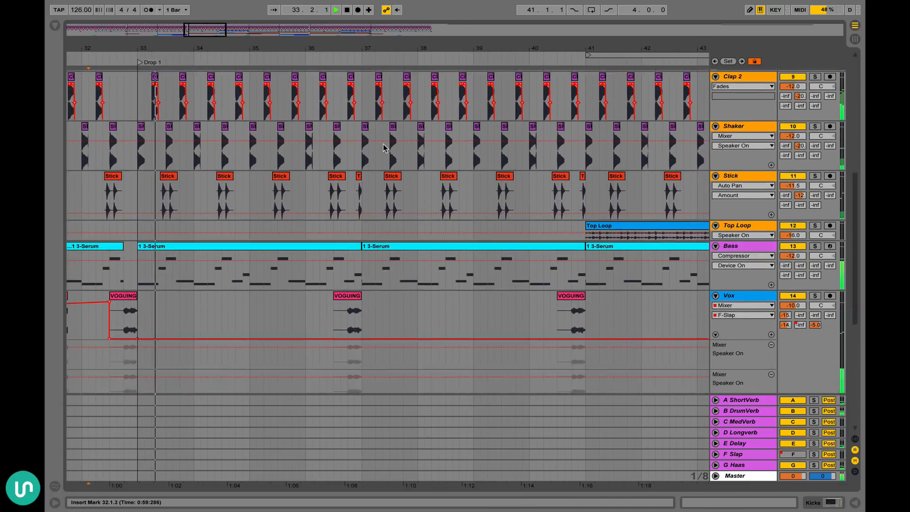
scroll(383, 146, "down", 10)
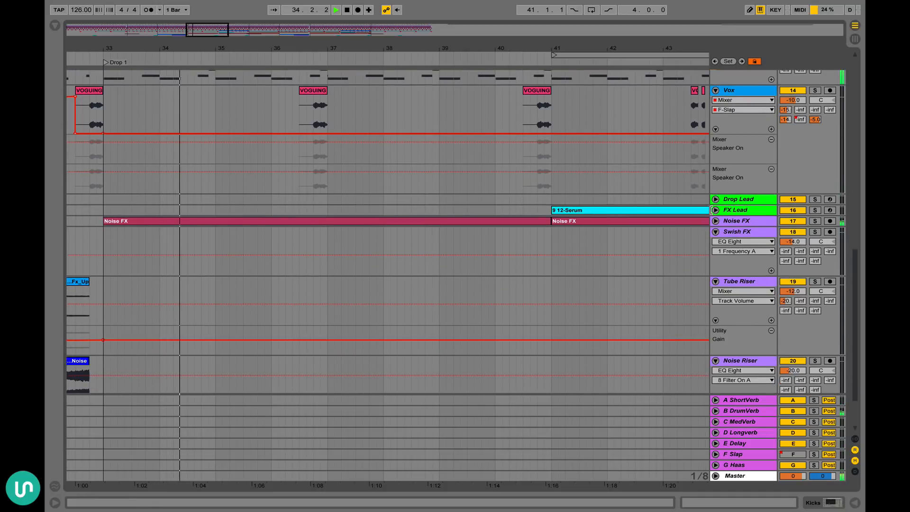
left_click(716, 221)
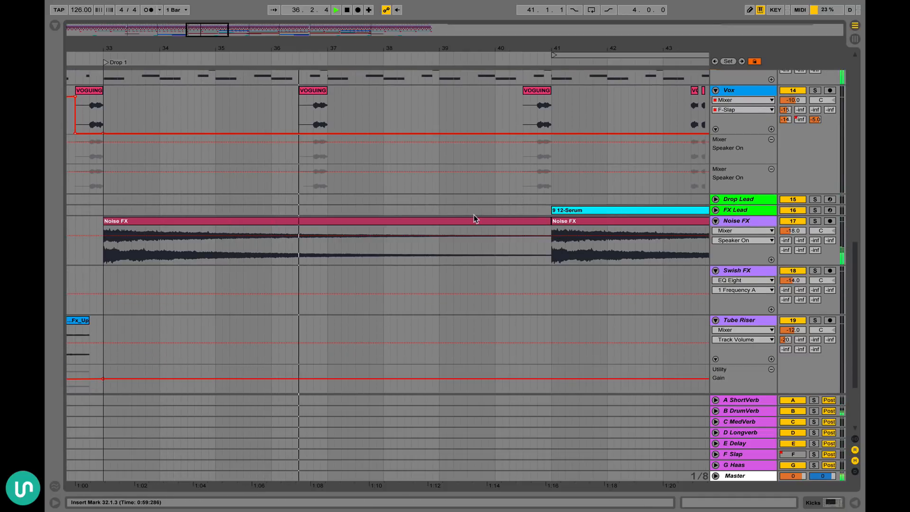
key("space")
scroll(141, 210, "left", 2)
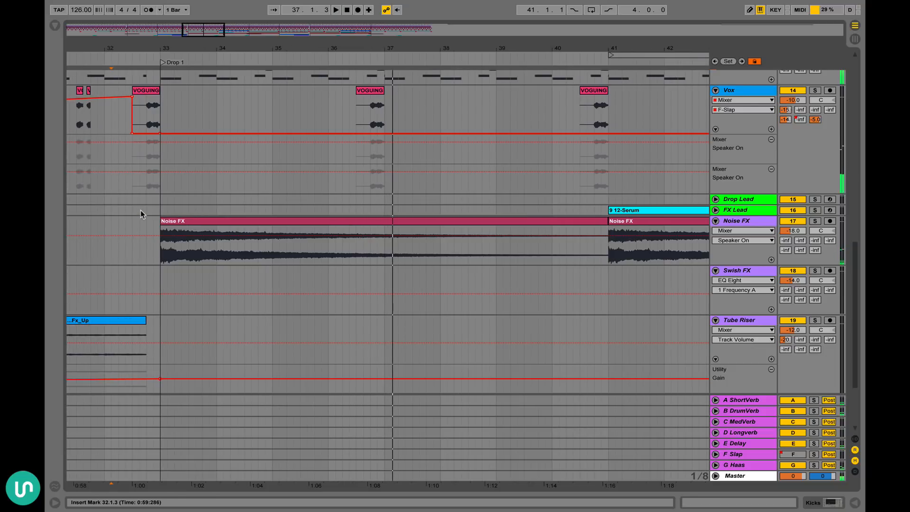
Select the Noise FX clip at Drop 1, solo its track, and audition about the first bar
left_click(195, 221)
scroll(196, 223, "left", 2)
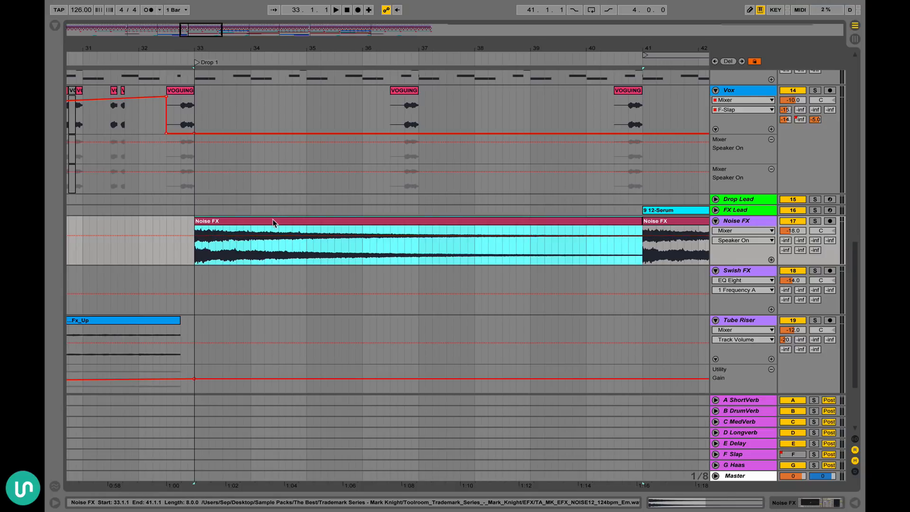
left_click(815, 221)
key("space")
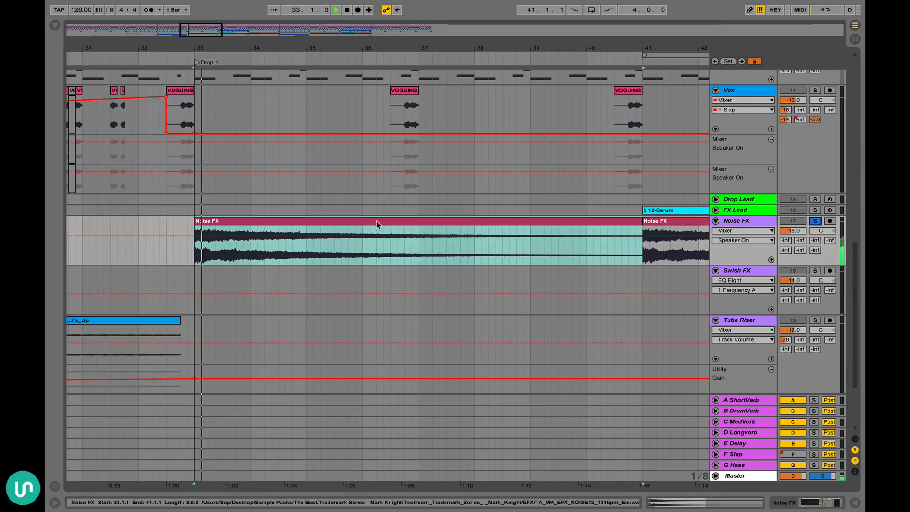
key("space")
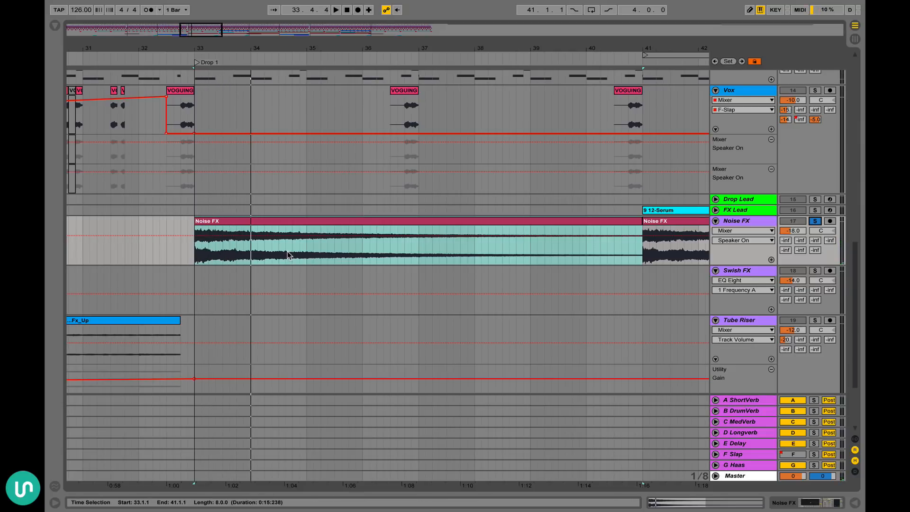
Examine the tracks above and below the Noise FX clip in Drop 1, and turn off the Noise FX solo
scroll(300, 272, "down", 3)
scroll(300, 271, "up", 5)
scroll(301, 271, "down", 3)
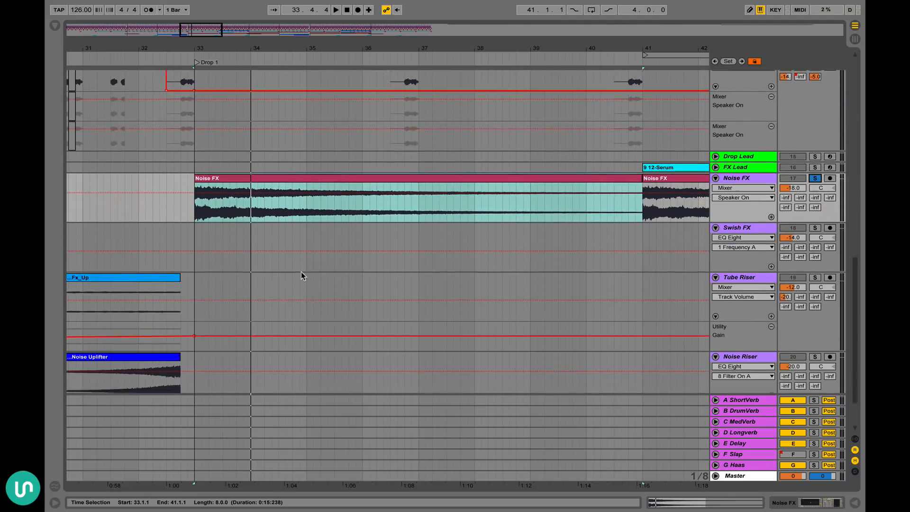
scroll(301, 275, "down", 1)
scroll(301, 272, "up", 12)
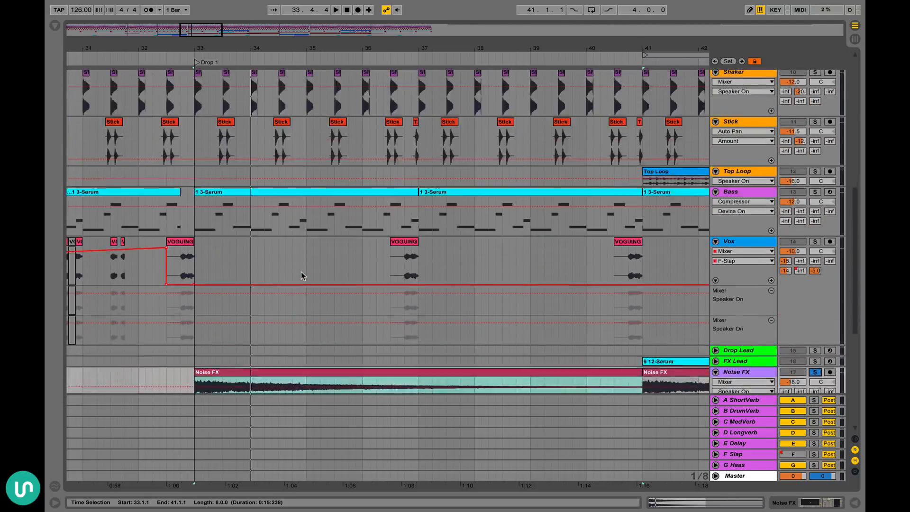
scroll(301, 271, "down", 10)
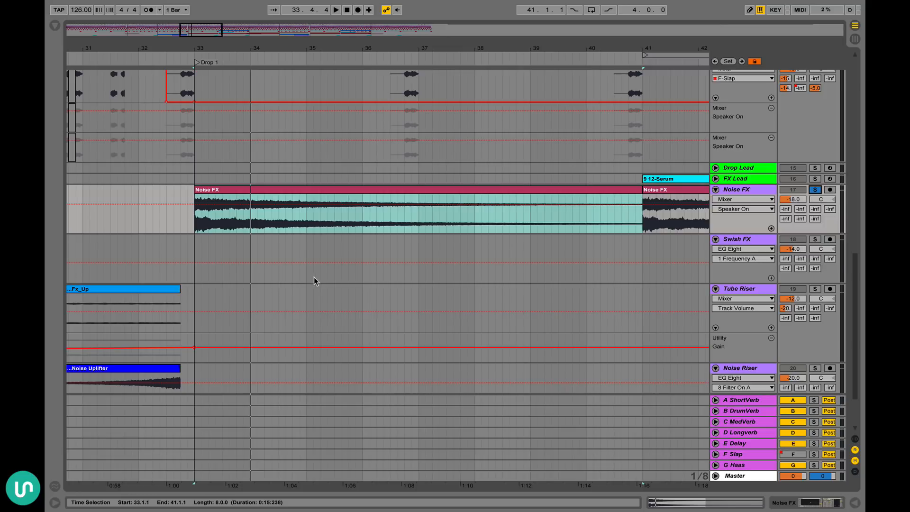
scroll(303, 248, "up", 2)
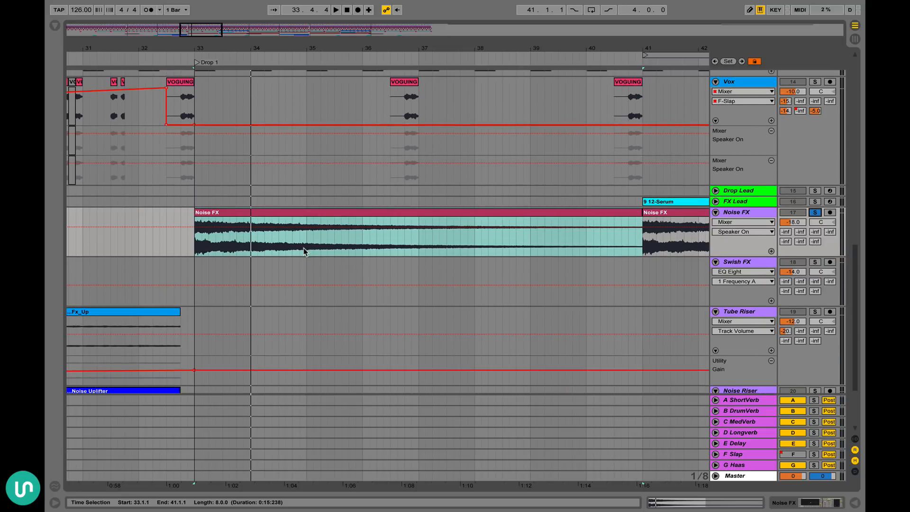
left_click(815, 212)
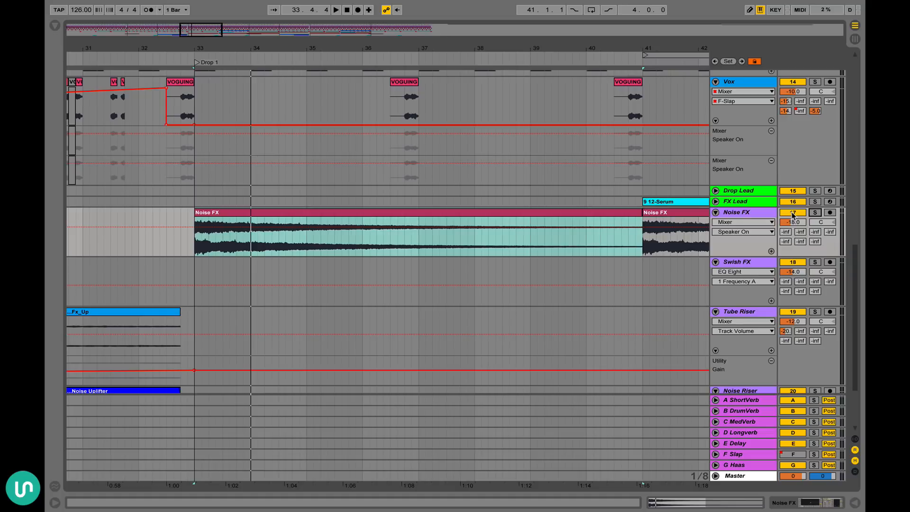
Place the insert mark at 32.1.3 on Noise FX and play into Drop 1 with the Noise FX track active
left_click(792, 212)
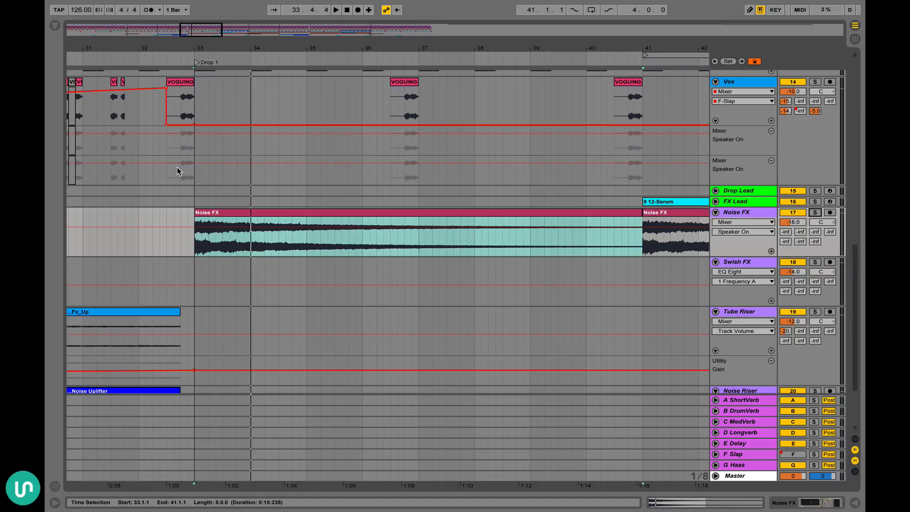
left_click(146, 212)
key("space")
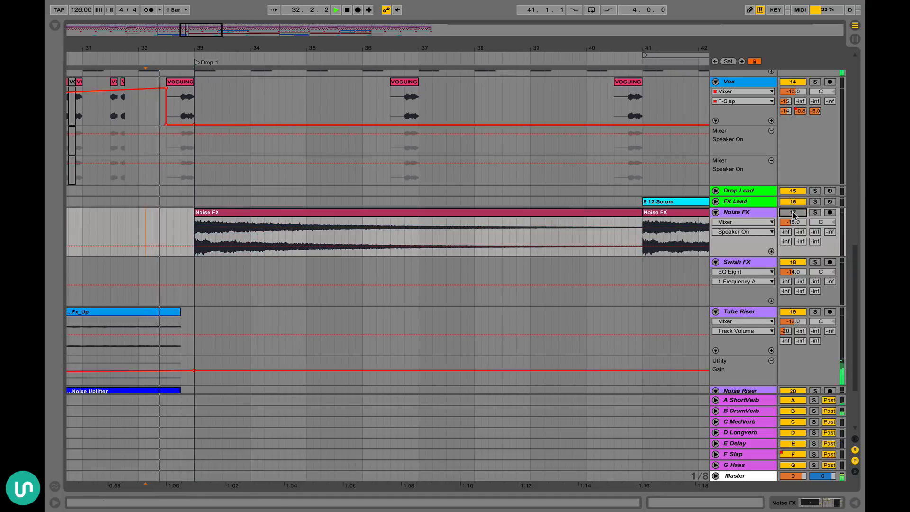
left_click(793, 212)
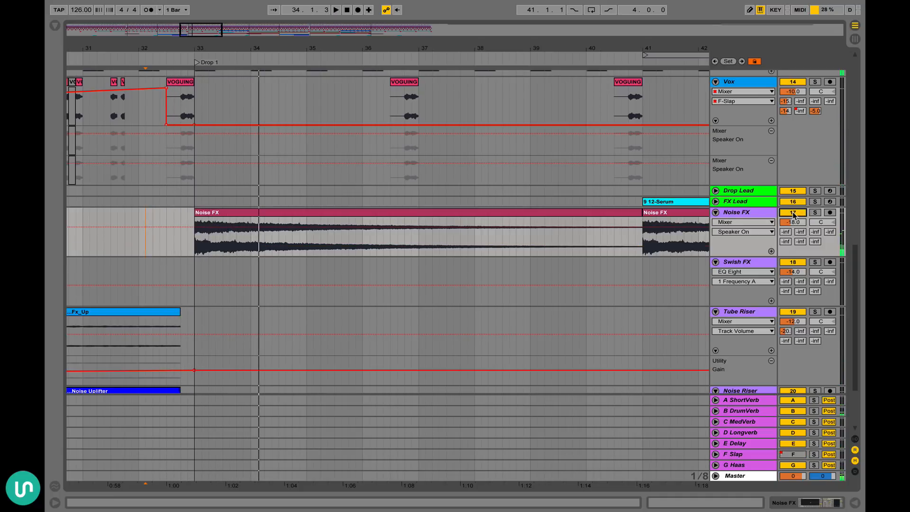
Mute the Noise FX track, replay the transition from 32.1.3 into Drop 1, and stop
left_click(792, 212)
key("space")
key("space")
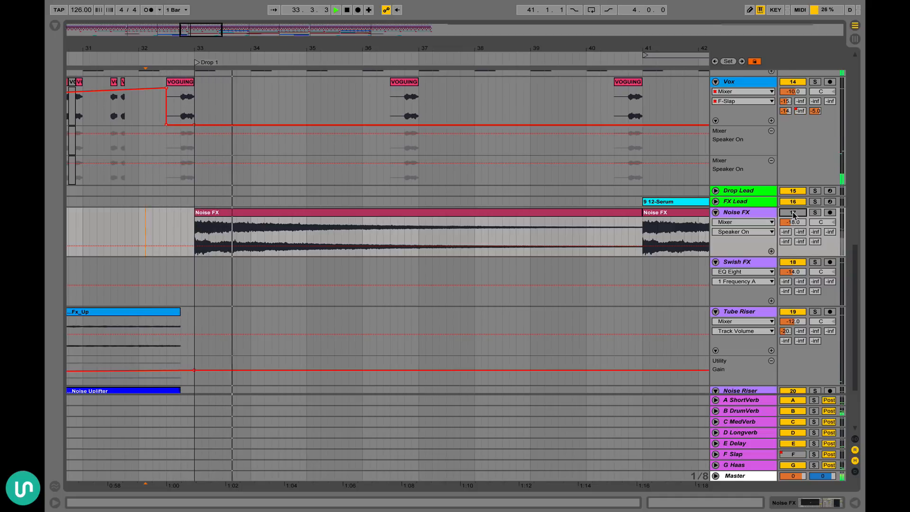
key("space")
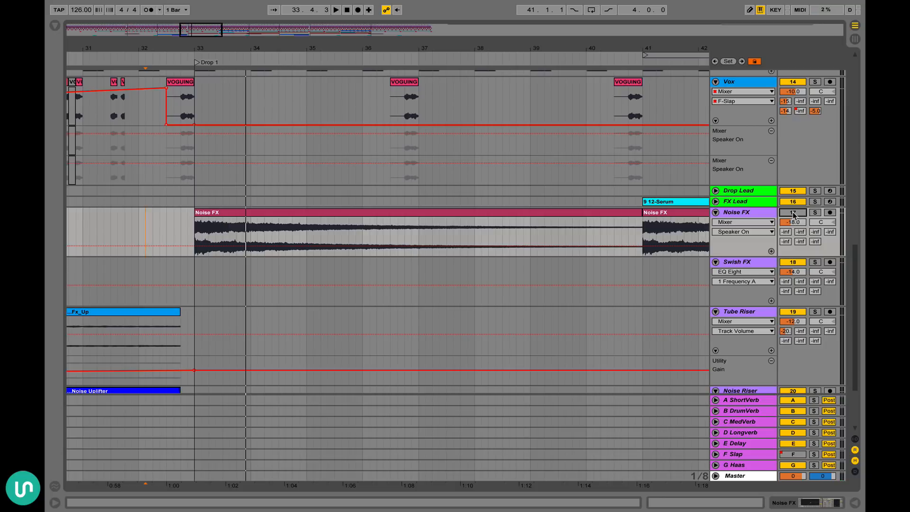
Examine the tracks from Stick down to DLSR FX across the Build and Drop 1
scroll(275, 211, "left", 3)
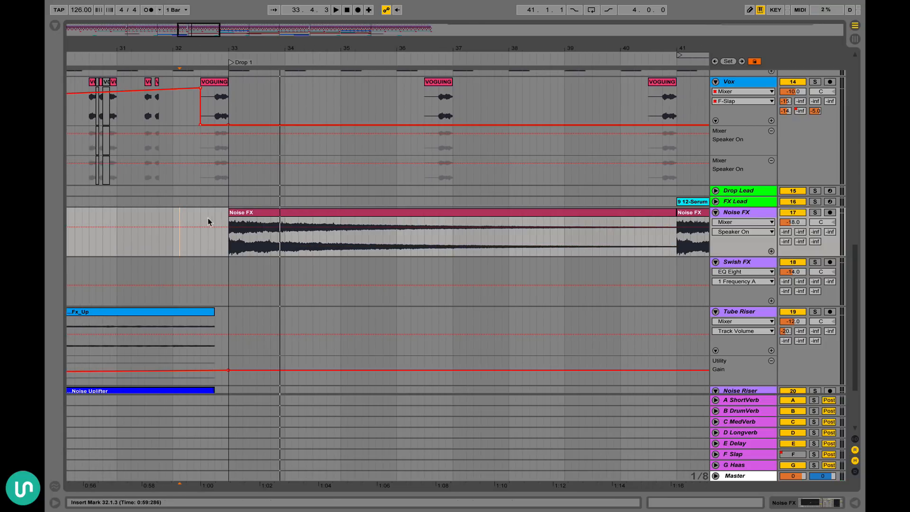
scroll(267, 210, "down", 4)
scroll(268, 210, "right", 3)
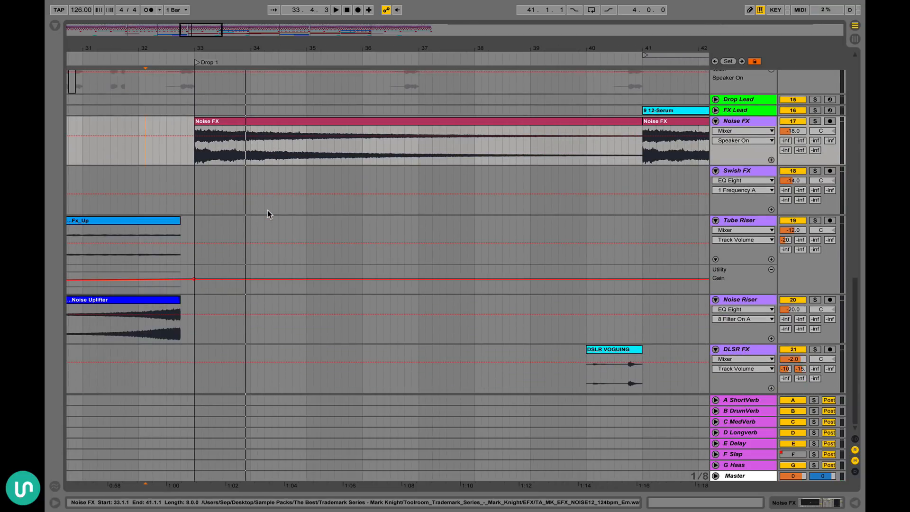
scroll(268, 210, "up", 12)
scroll(267, 209, "down", 3)
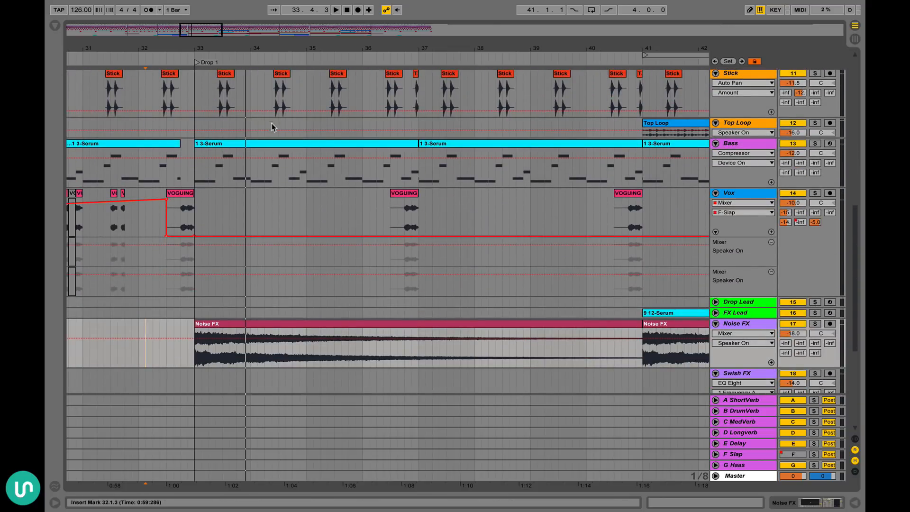
scroll(268, 142, "down", 2)
scroll(269, 142, "right", 1)
scroll(268, 142, "up", 1)
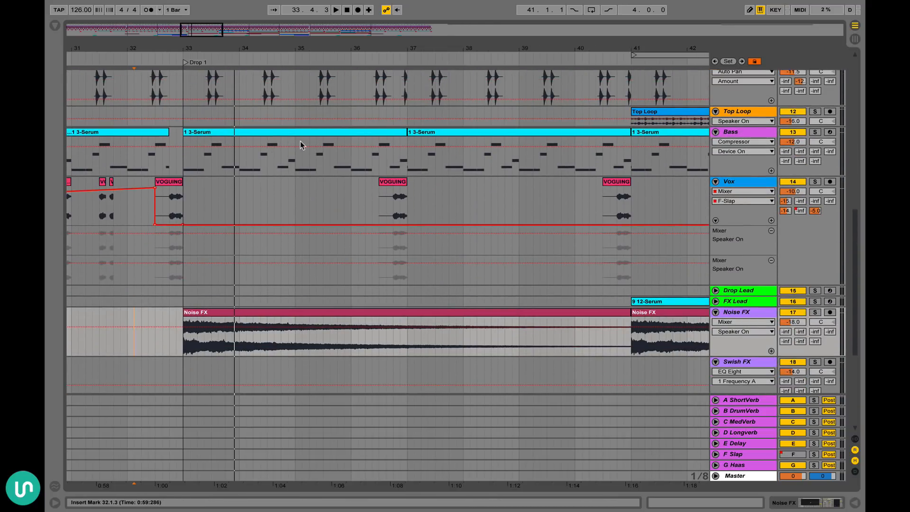
Select the Noise FX clip at the start of Drop 1 and compare it with the percussion, Bass and Vox tracks
left_click(242, 312)
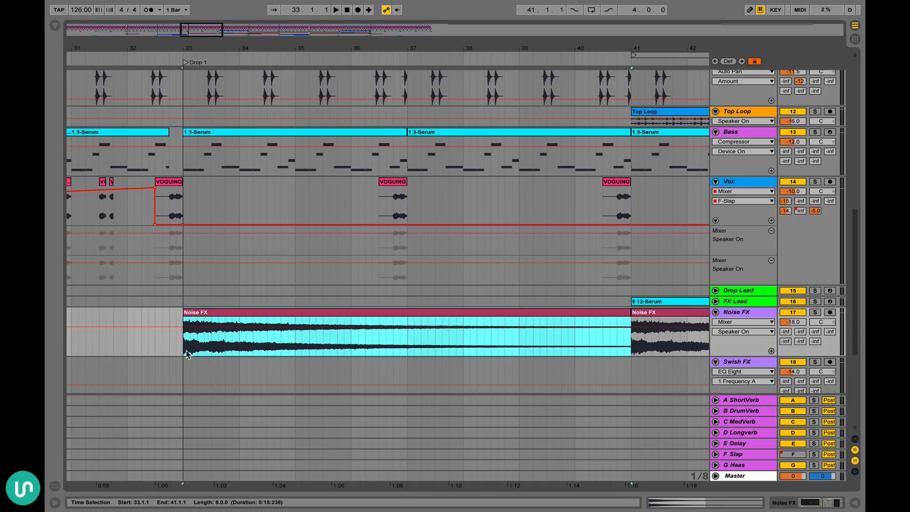
scroll(187, 351, "right", 1)
scroll(187, 351, "up", 2)
scroll(186, 351, "down", 2)
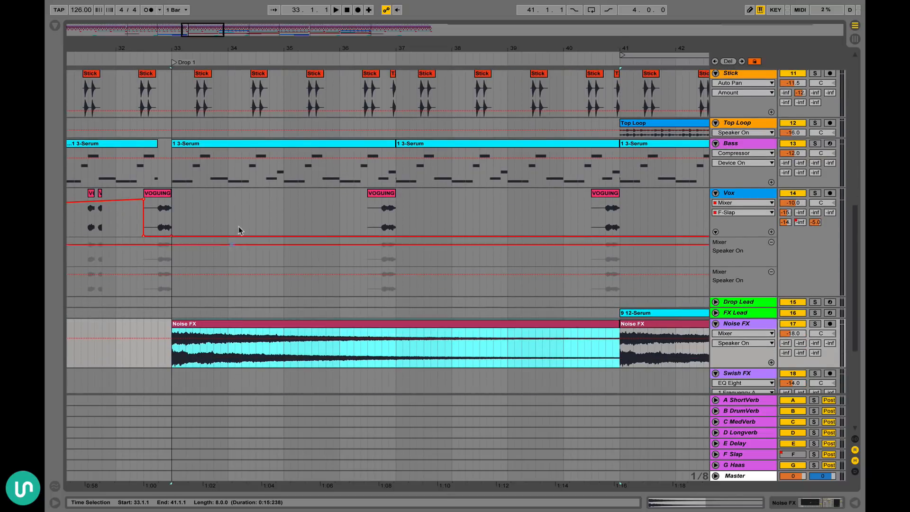
scroll(284, 237, "down", 2)
scroll(373, 325, "down", 7)
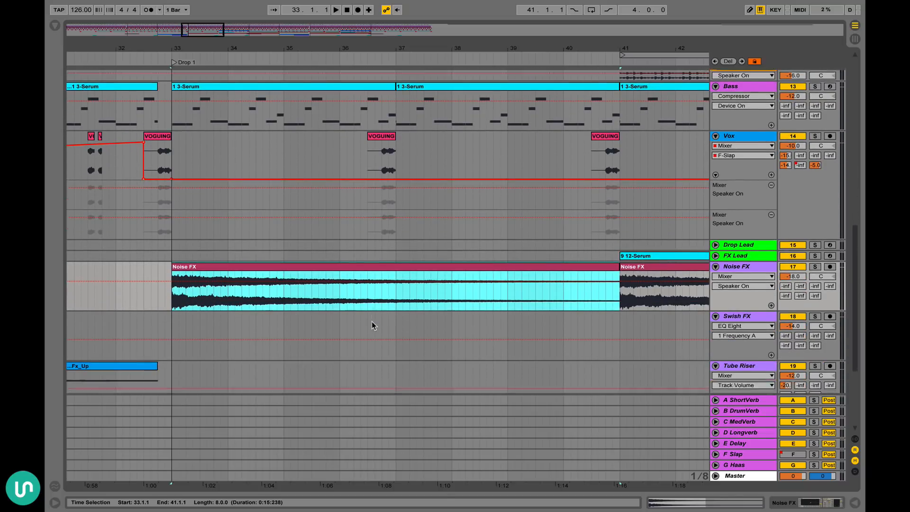
scroll(373, 325, "right", 1)
scroll(372, 325, "up", 10)
scroll(372, 325, "up", 1)
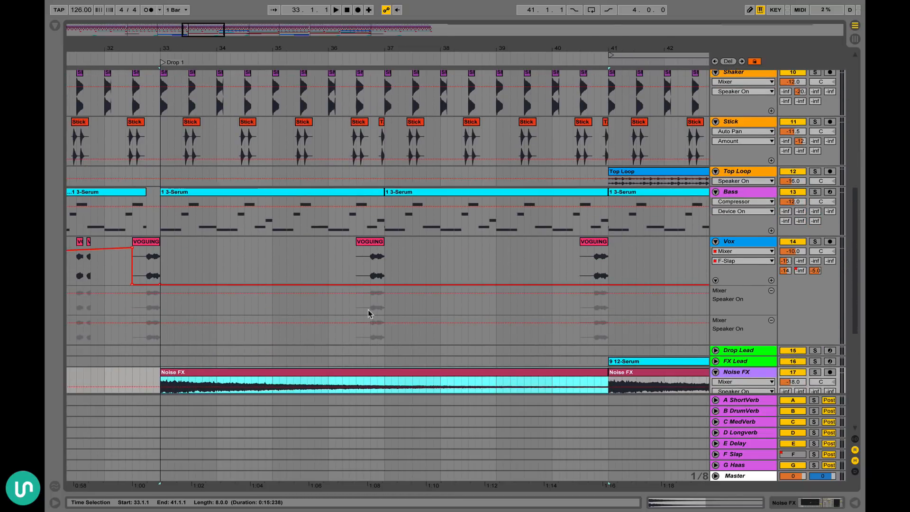
Select the two Bass clips from bar 33 to bar 41 and compare the tracks on both sides of bar 41
left_click(319, 197)
left_click(479, 193, "shift")
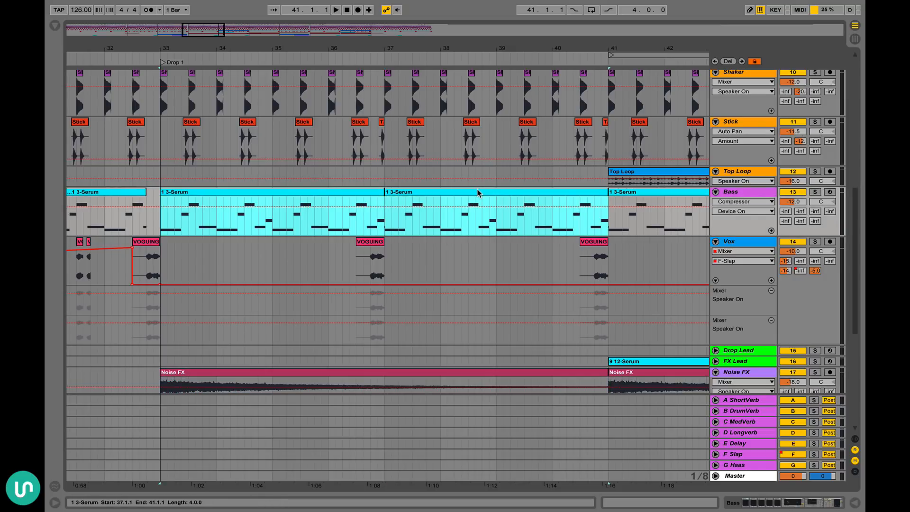
scroll(478, 193, "right", 3)
scroll(478, 193, "left", 2)
scroll(479, 193, "right", 10)
scroll(479, 193, "up", 1)
scroll(477, 189, "down", 11)
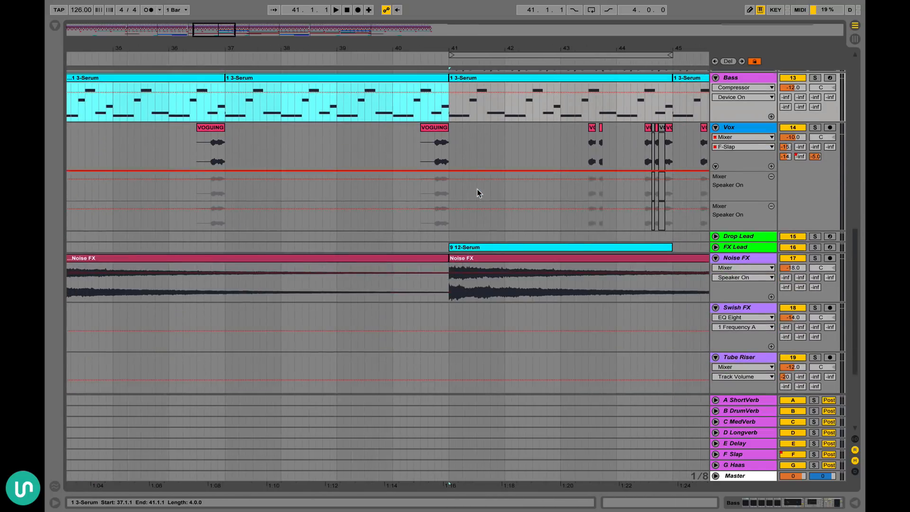
scroll(476, 188, "up", 2)
scroll(442, 189, "left", 5)
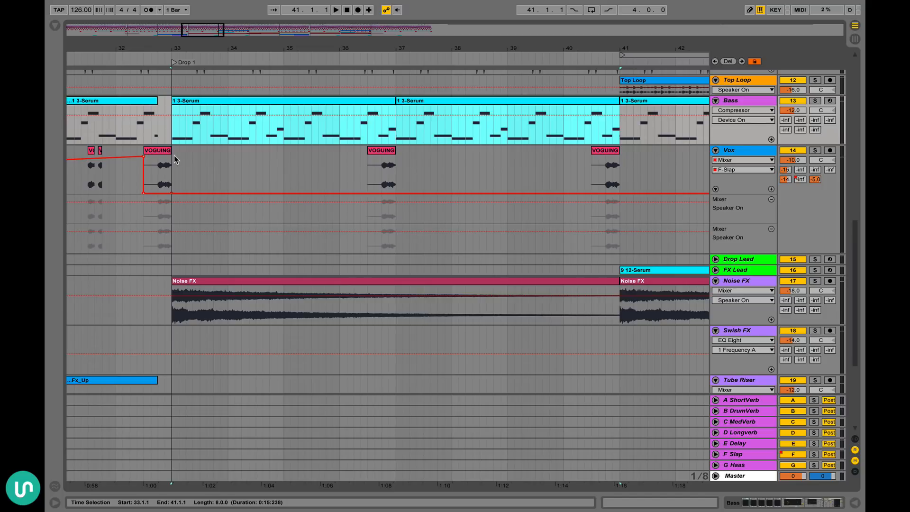
Play the arrangement from the start of Drop 1 at bar 33
left_click_drag(175, 155, 400, 179)
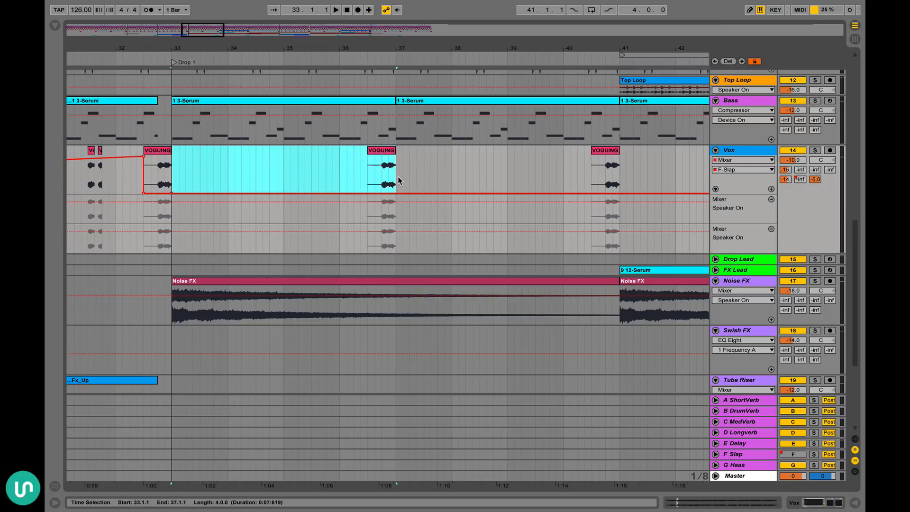
left_click(171, 176)
key("space")
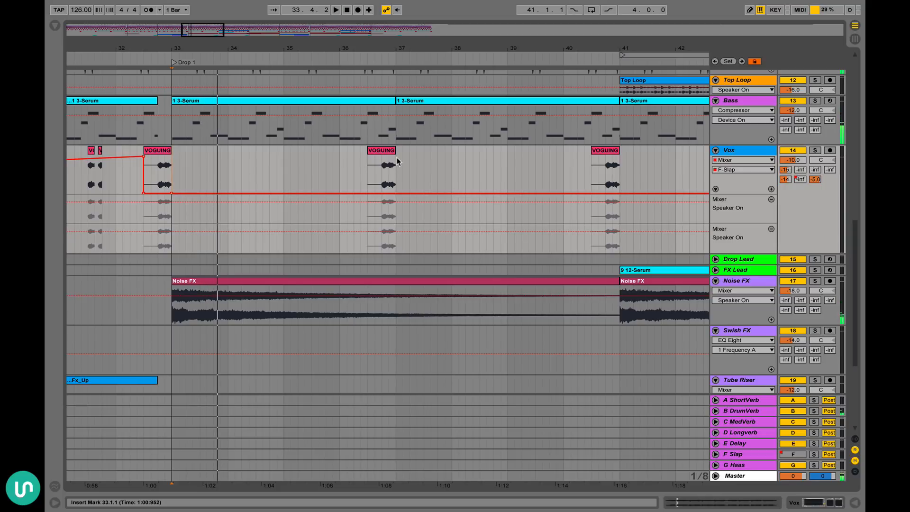
Play the VOGUING vocal clip before bar 37 from 36.3, then set the insert mark at 39.3 on the Vox track
left_click_drag(368, 176, 384, 177)
left_click(365, 176)
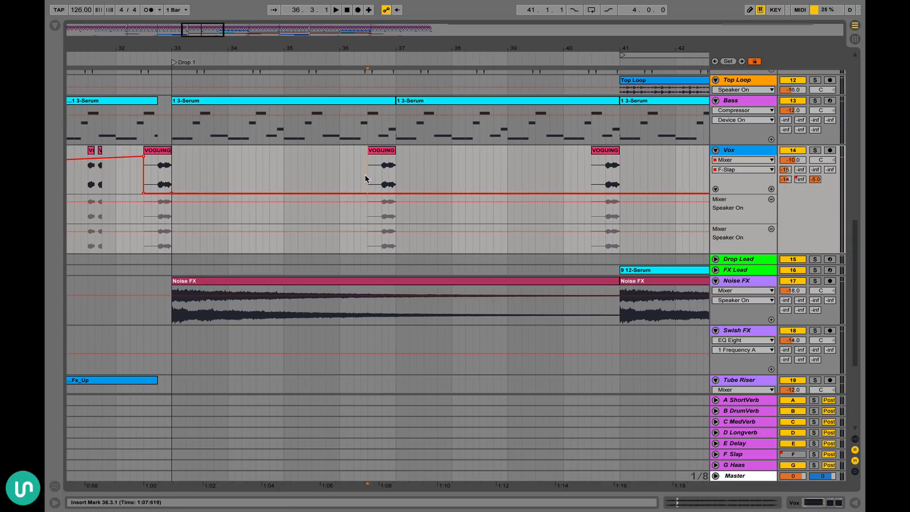
scroll(365, 178, "right", 4)
key("space")
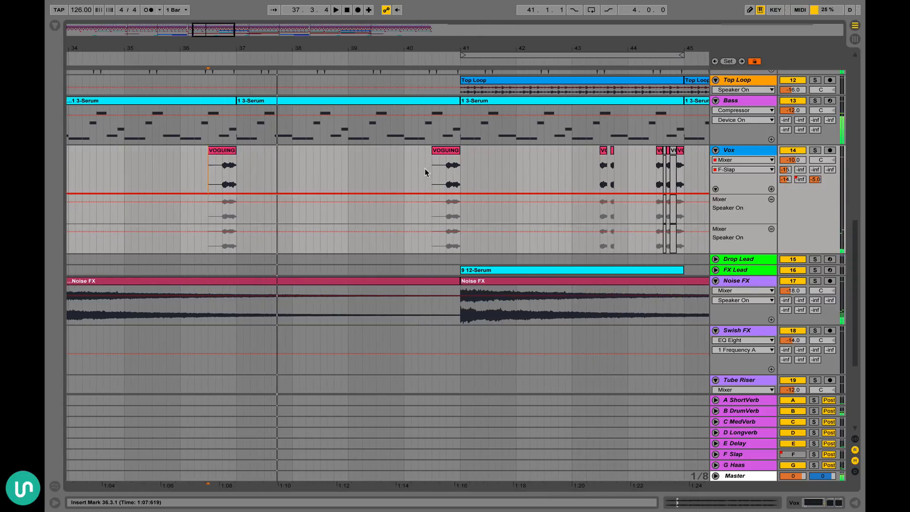
left_click(378, 175)
key("space")
scroll(390, 169, "left", 5)
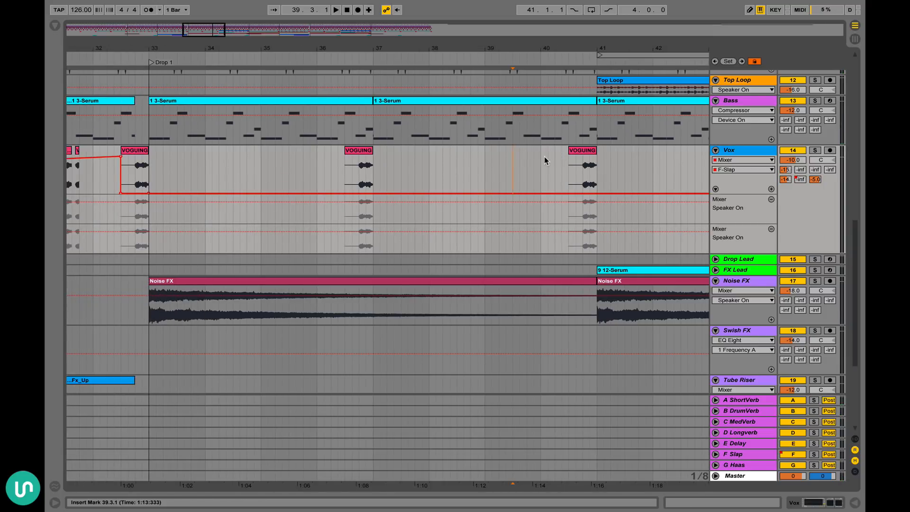
scroll(516, 160, "right", 3)
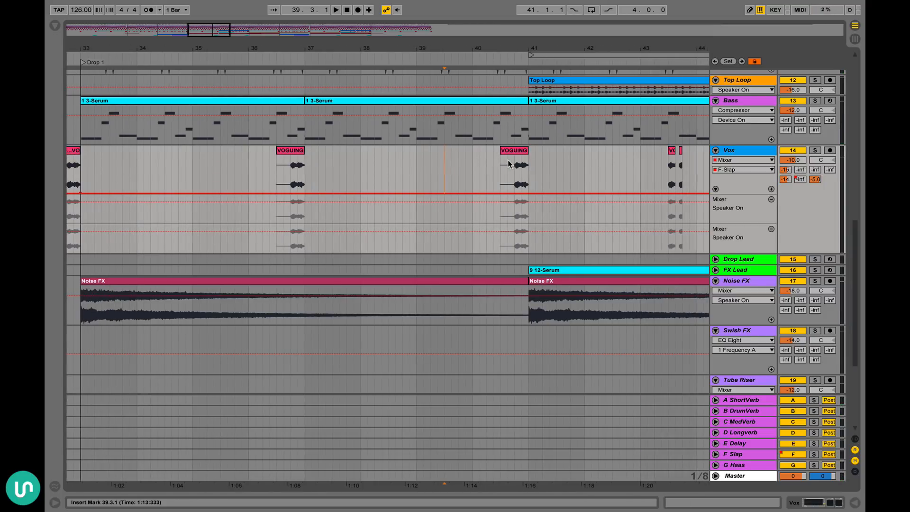
Show the Master track's devices and play from 39.3 to bar 41 to audition the Auto Filter
double_click(744, 474)
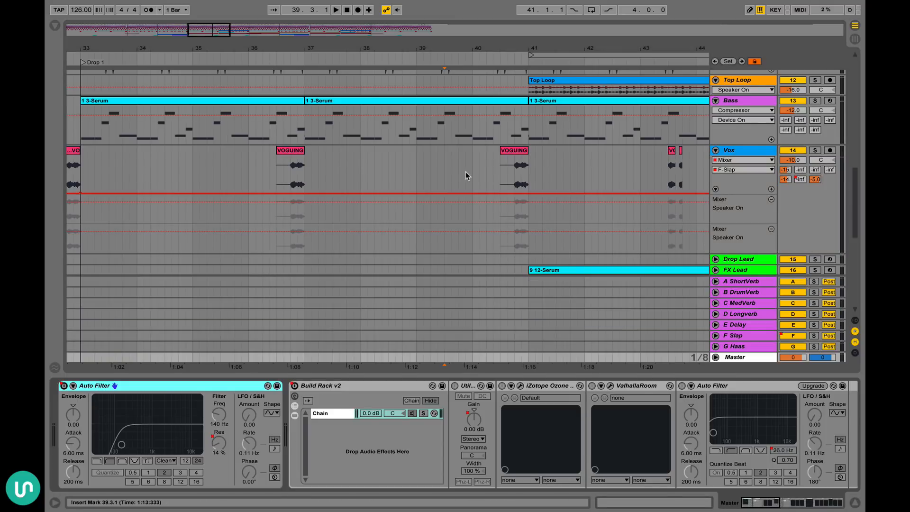
key("space")
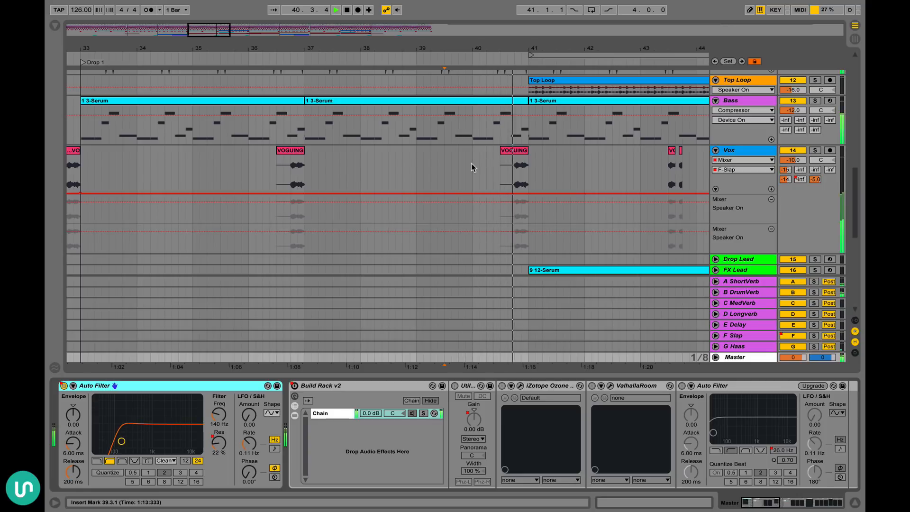
key("space")
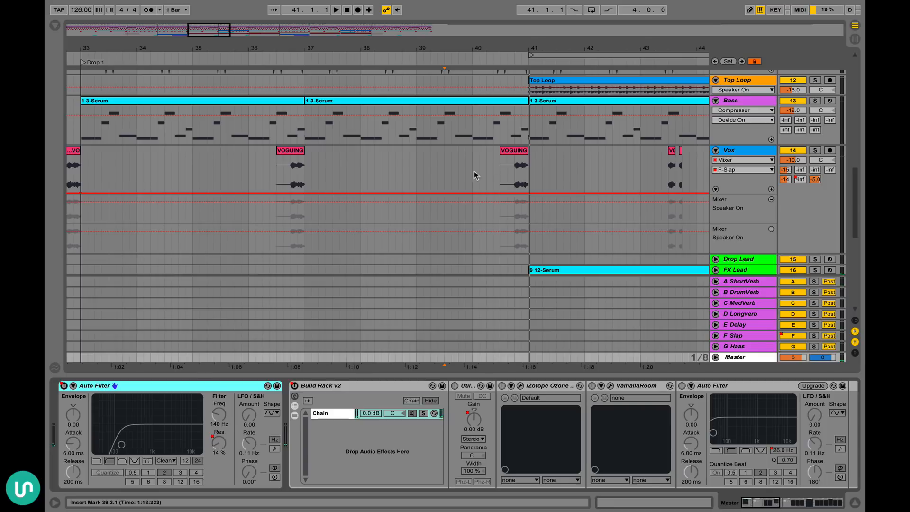
Select bar 40 on the Vox track and audition it while inspecting the resonance control of the Master's Auto Filter
left_click_drag(473, 153, 530, 152)
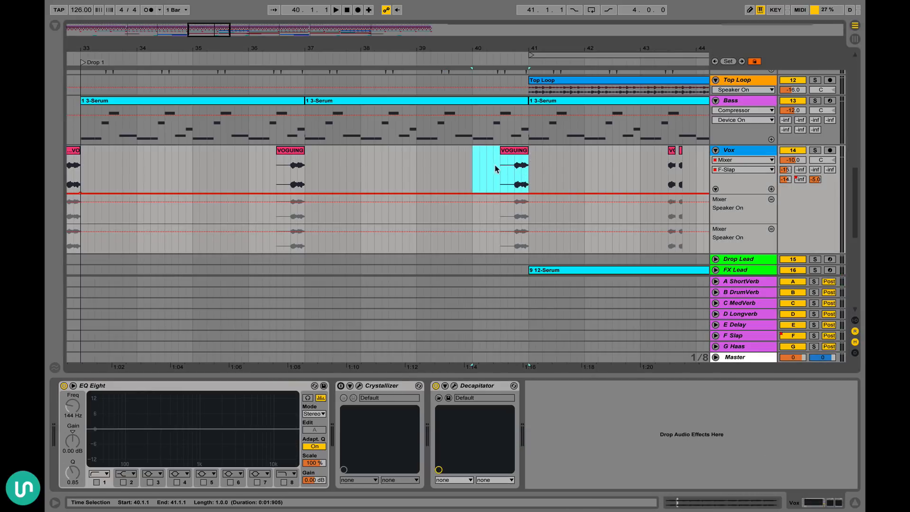
left_click(741, 359)
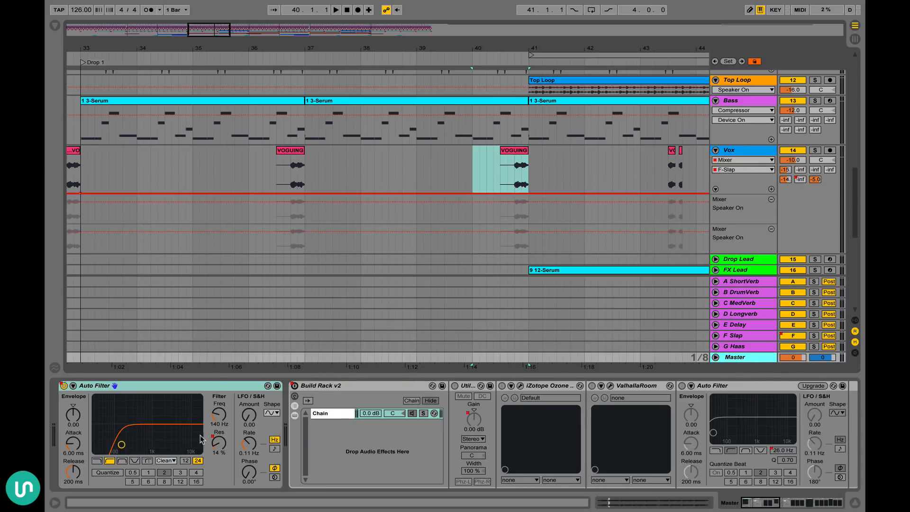
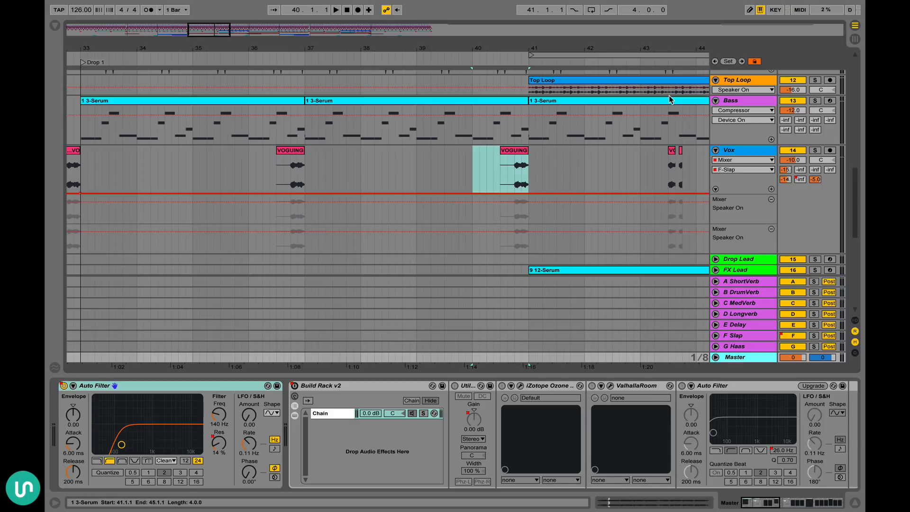
left_click(221, 442)
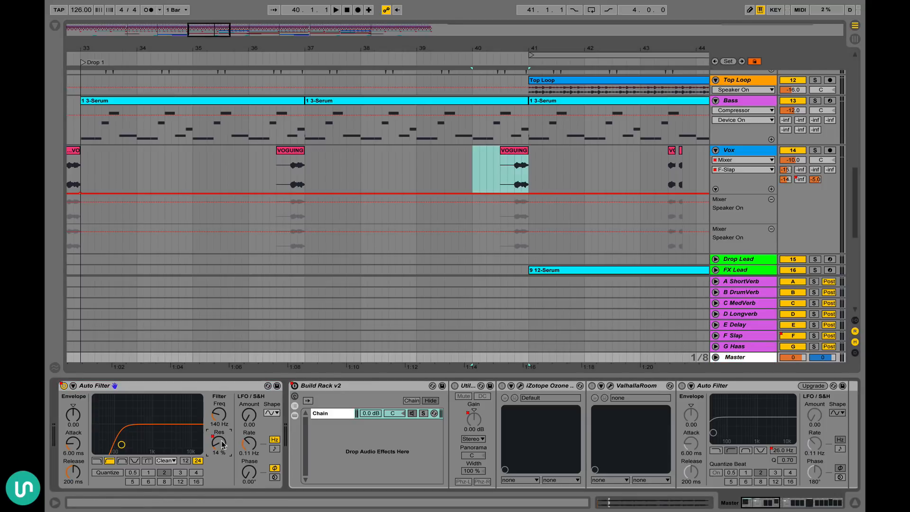
key("space")
left_click_drag(221, 446, 219, 444)
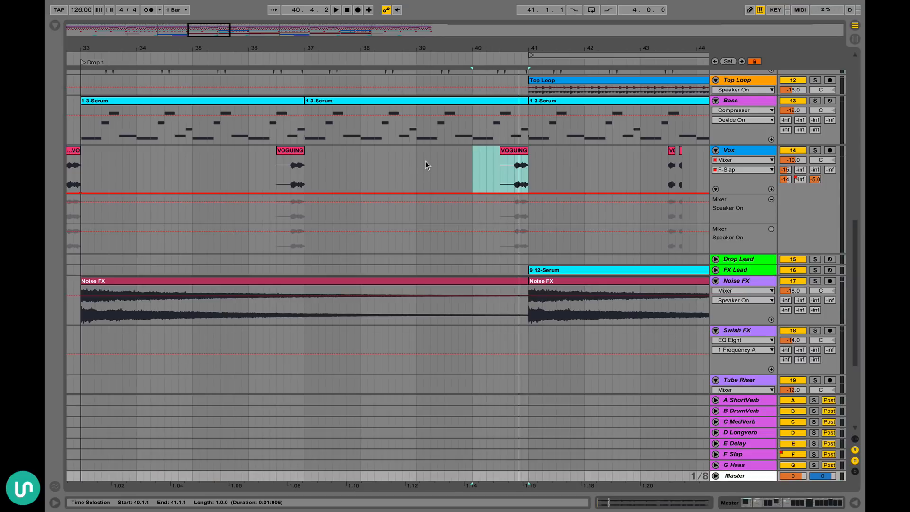
Play the arrangement from bar 40 past the Top Loop's entry at bar 41
left_click(425, 161)
scroll(531, 161, "right", 5)
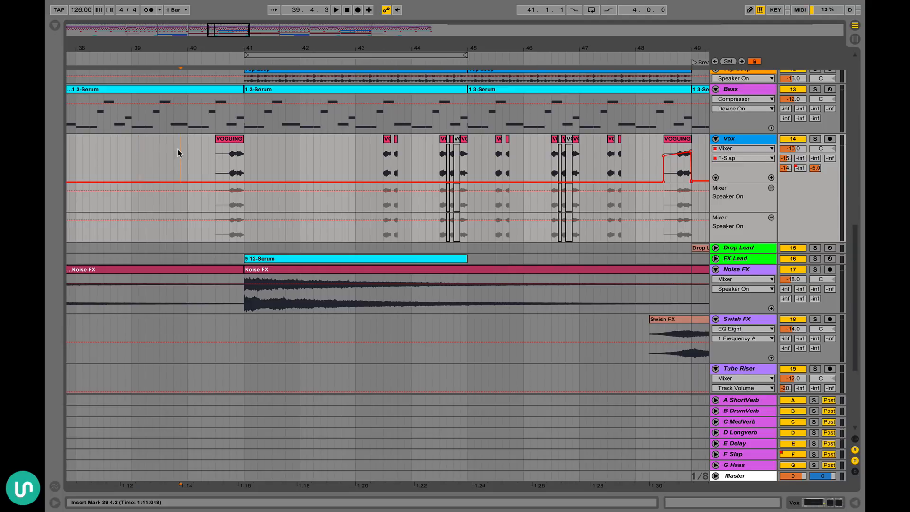
left_click(193, 148)
scroll(349, 163, "left", 3)
scroll(349, 164, "up", 2)
key("space")
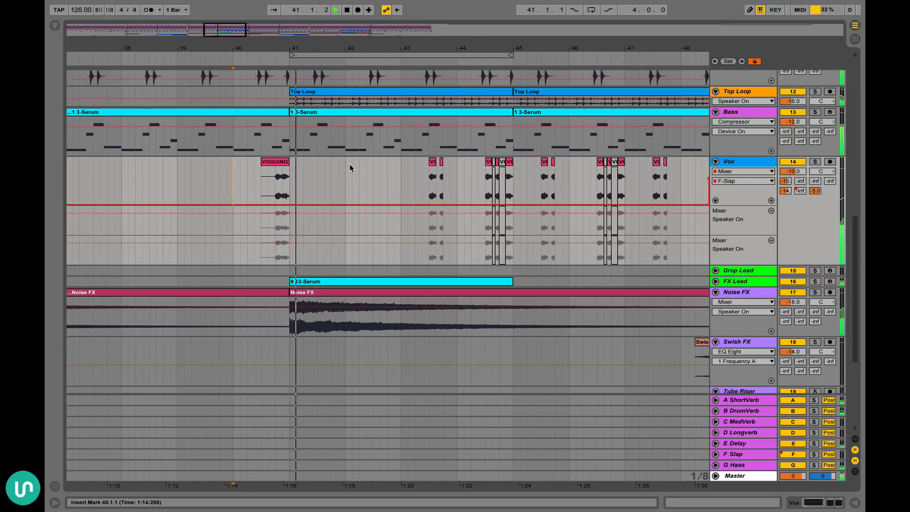
scroll(349, 163, "right", 3)
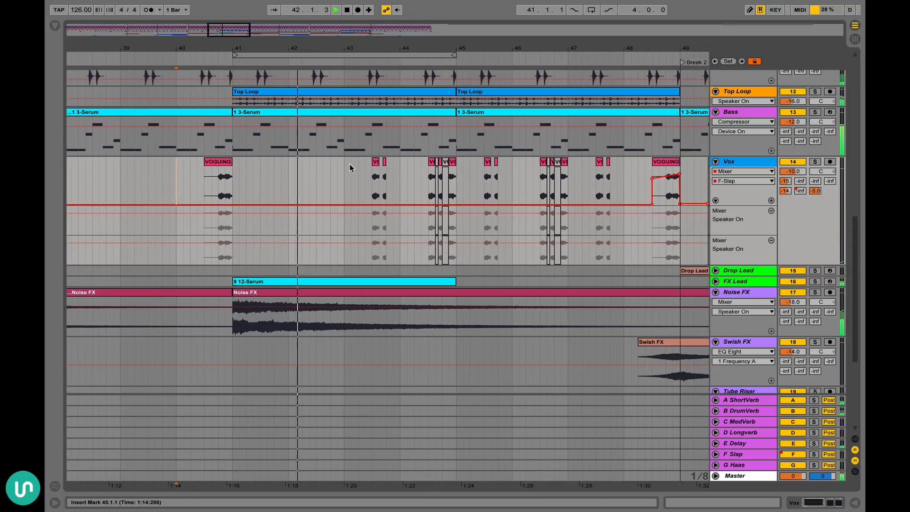
key("space")
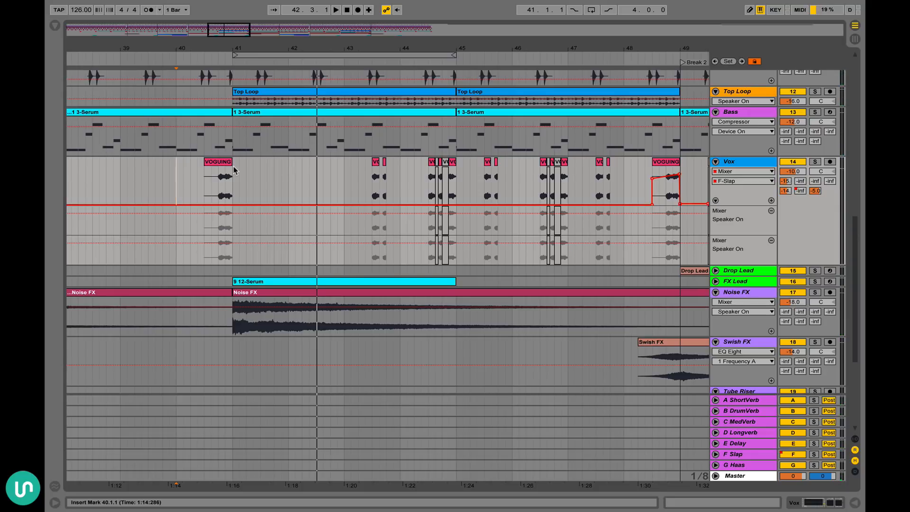
Increase the Top Loop track's height and select its first clip, starting at bar 41
scroll(234, 169, "left", 1)
scroll(234, 169, "right", 3)
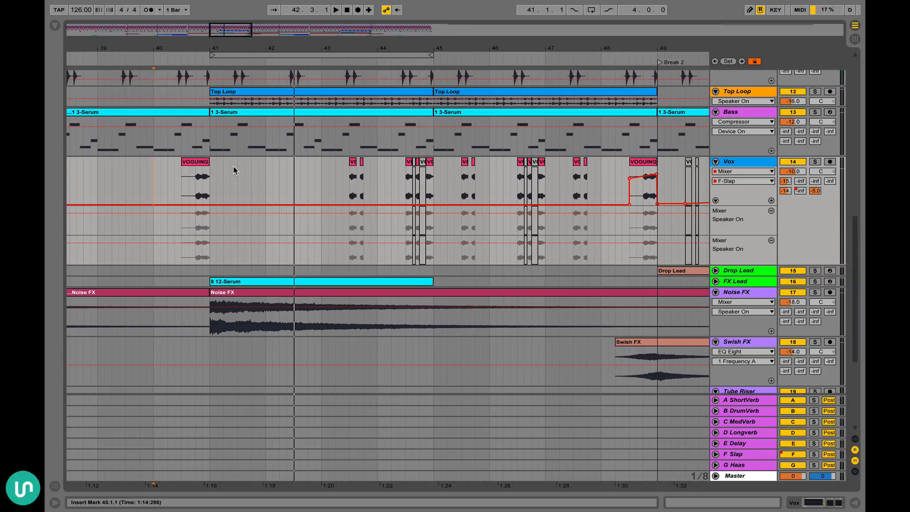
scroll(233, 166, "left", 1)
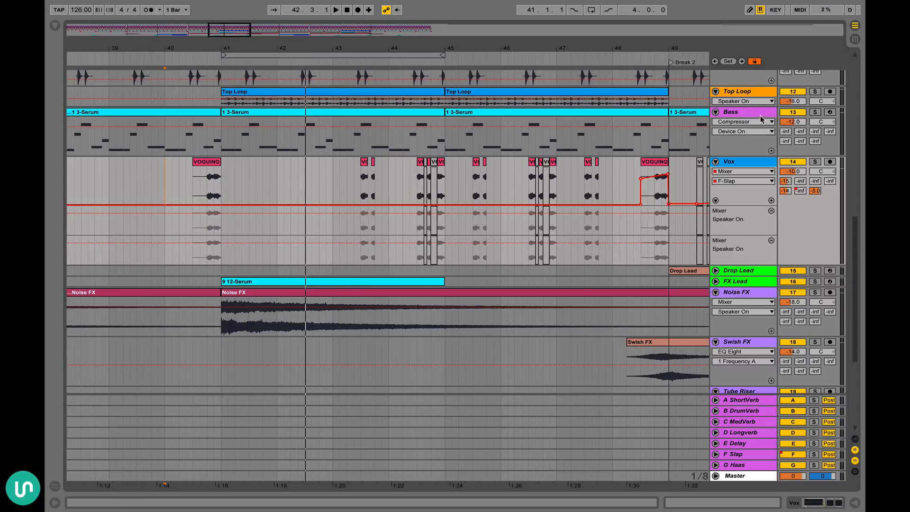
left_click_drag(760, 109, 761, 153)
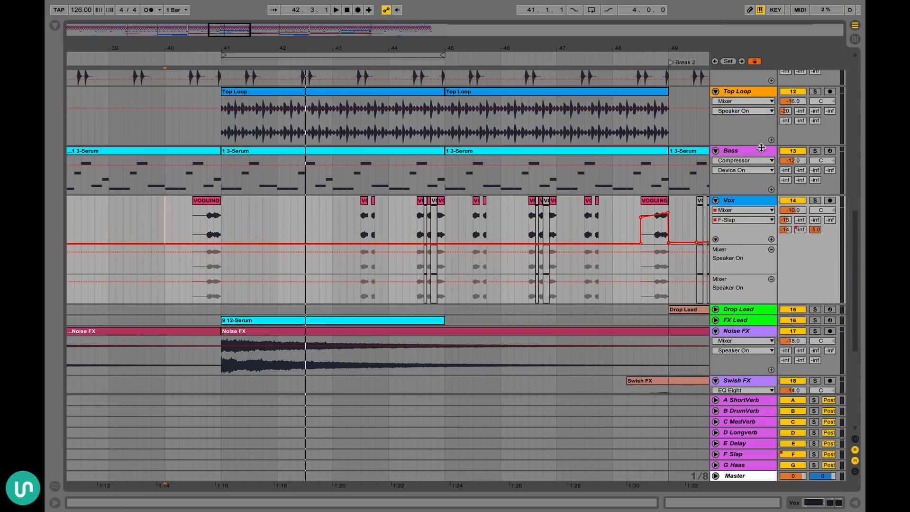
left_click(394, 95)
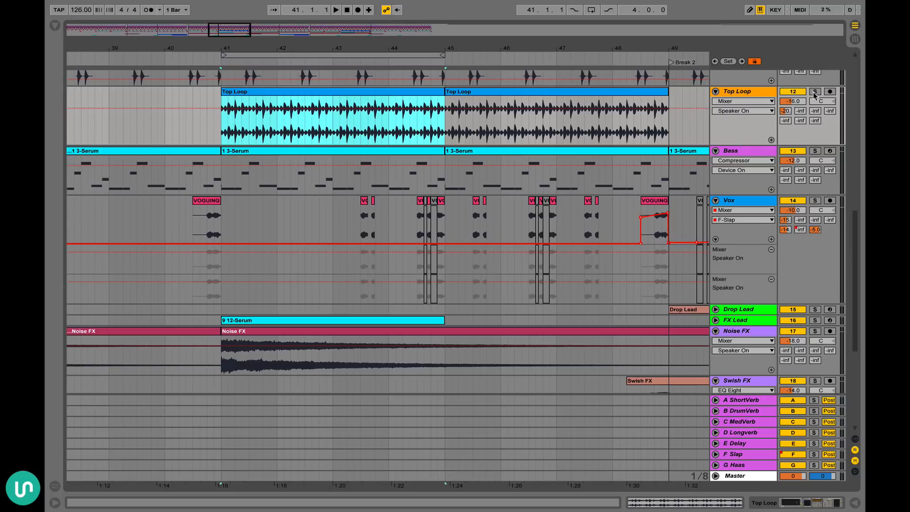
Examine the Top Loop track across both halves of Drop 1, from bar 33 to Break 2
scroll(392, 98, "left", 8)
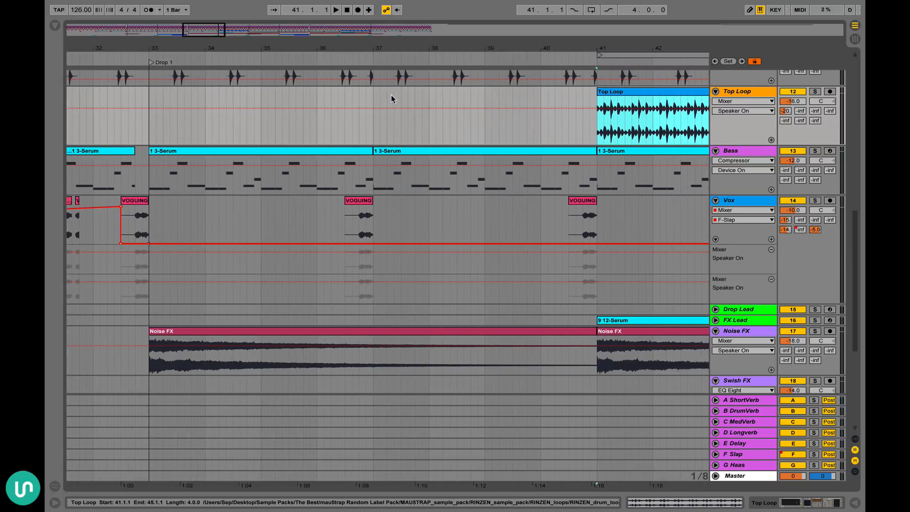
scroll(392, 98, "right", 5)
scroll(392, 97, "right", 4)
scroll(370, 97, "left", 8)
scroll(341, 97, "down", 1)
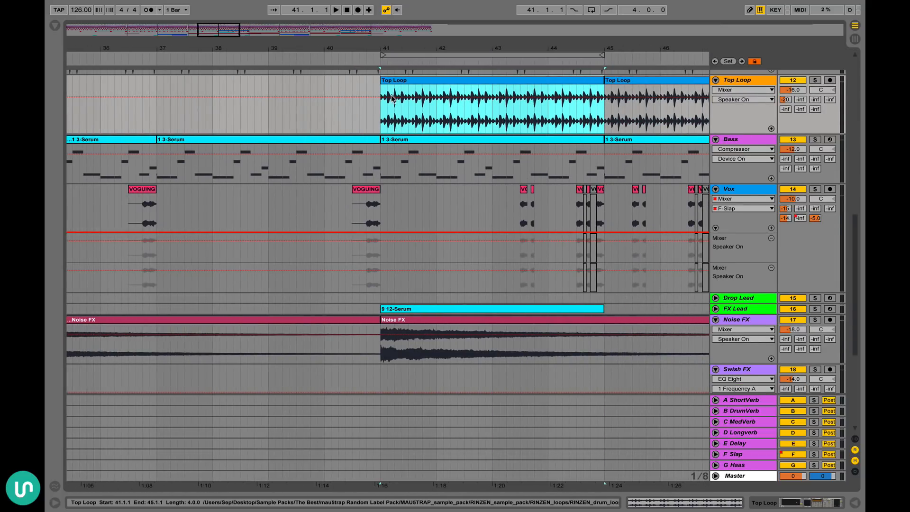
scroll(327, 95, "left", 7)
scroll(324, 91, "right", 5)
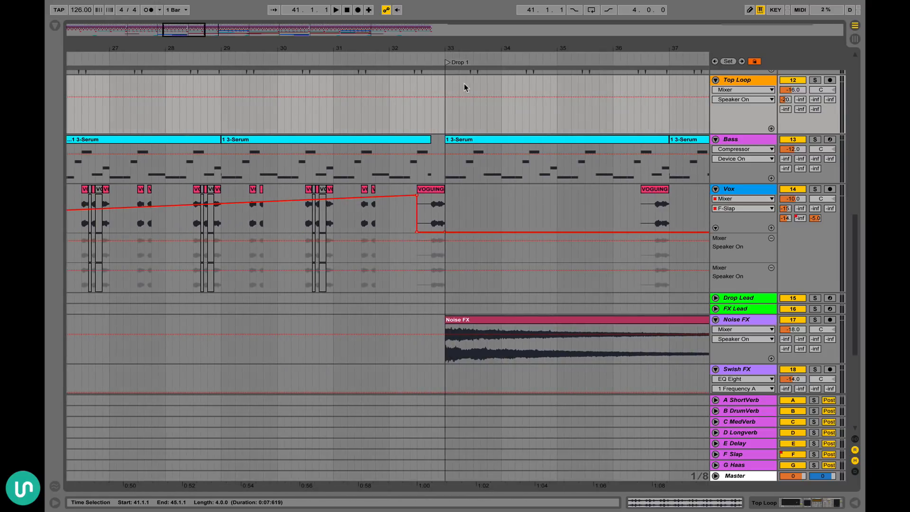
scroll(464, 87, "right", 5)
scroll(467, 86, "right", 5)
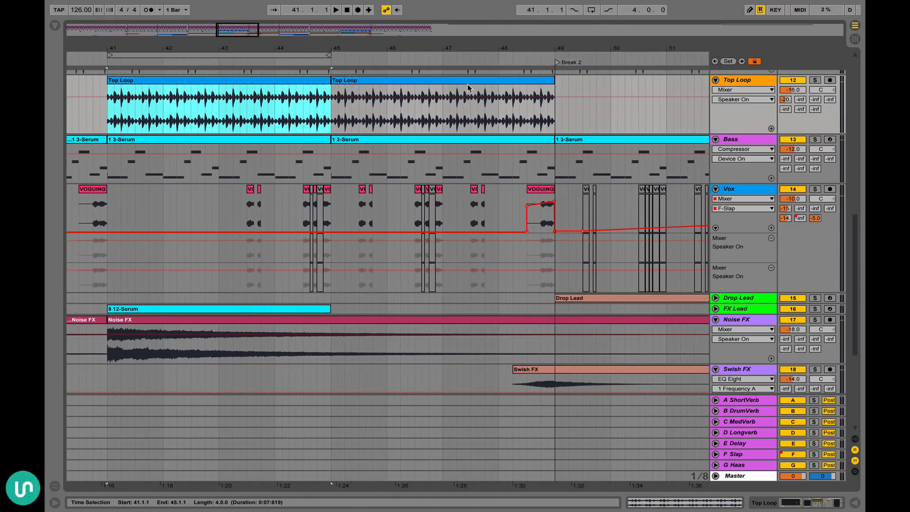
scroll(426, 90, "left", 3)
scroll(292, 98, "up", 4)
scroll(293, 102, "left", 1)
scroll(294, 102, "down", 1)
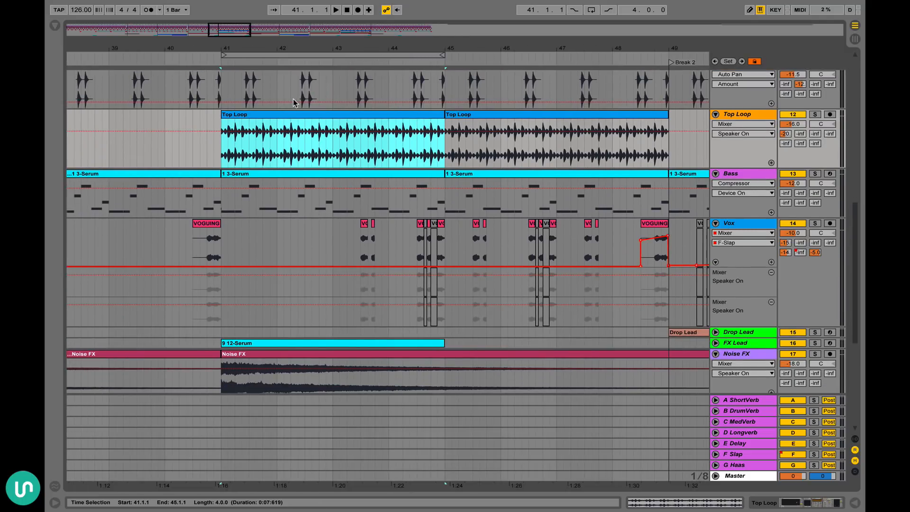
Audition the first Top Loop clip from bar 41 in solo, then turn the track's solo off
left_click(206, 123)
left_click(335, 115)
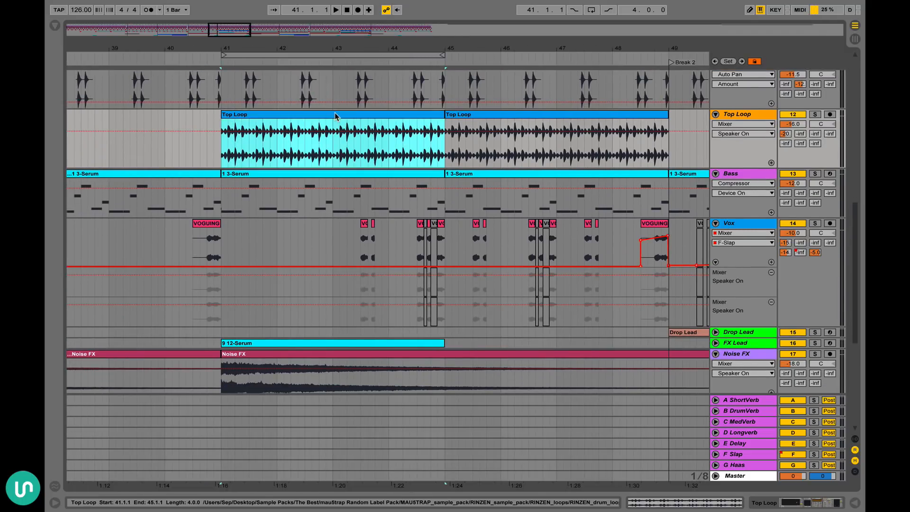
left_click(815, 115)
key("space")
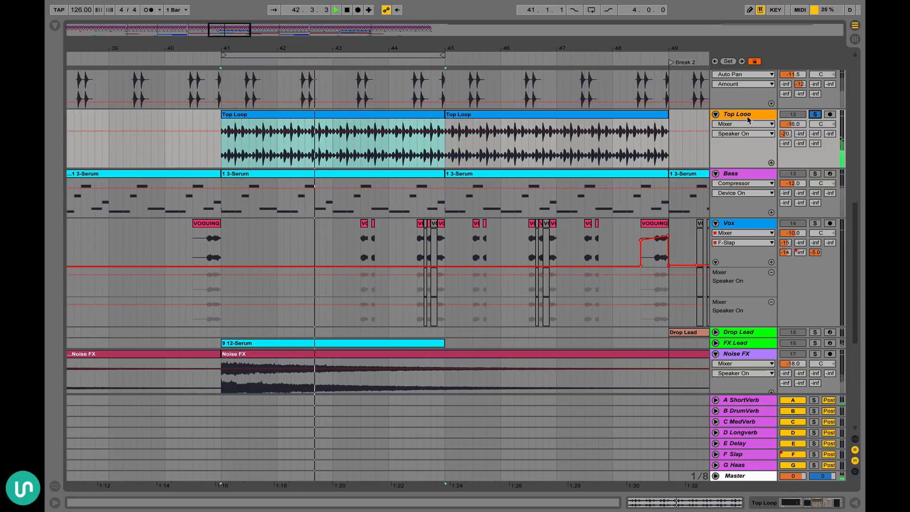
key("space")
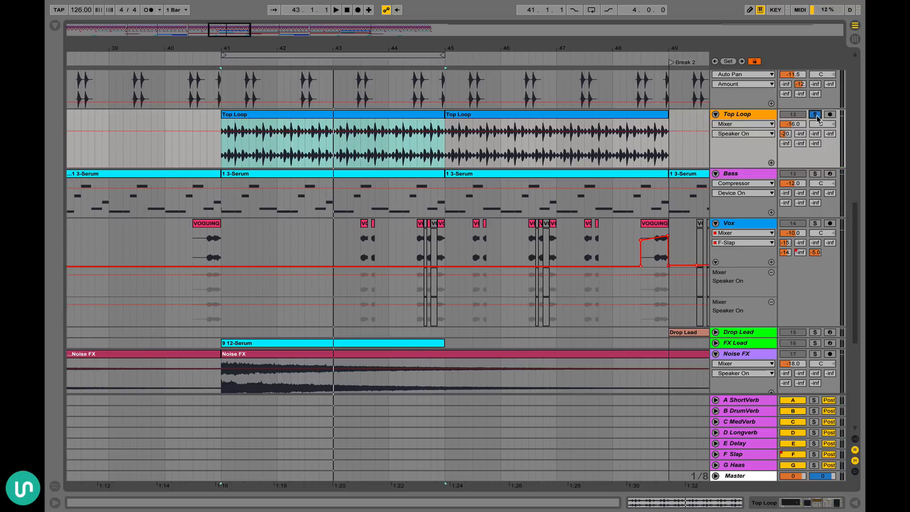
left_click(816, 116)
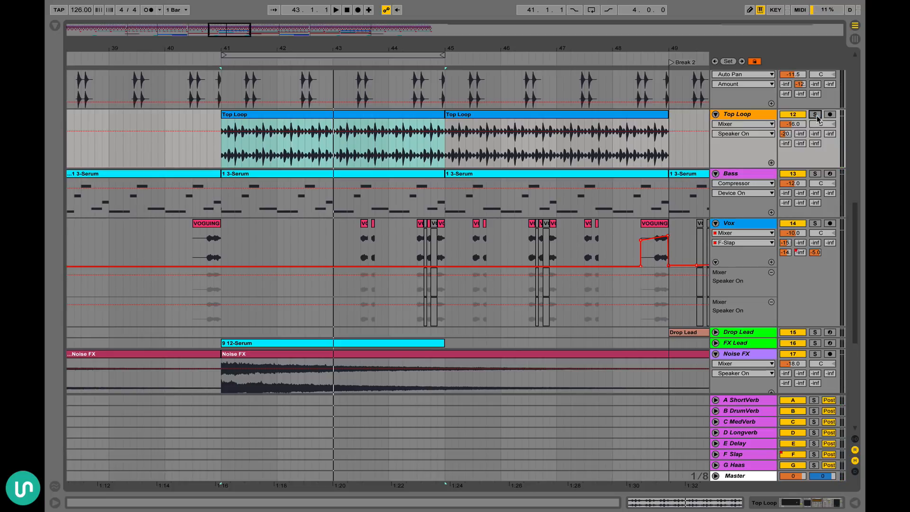
Play the full mix from 40.3 into the Top Loop section, then inspect the FX tracks below
left_click(193, 128)
key("space")
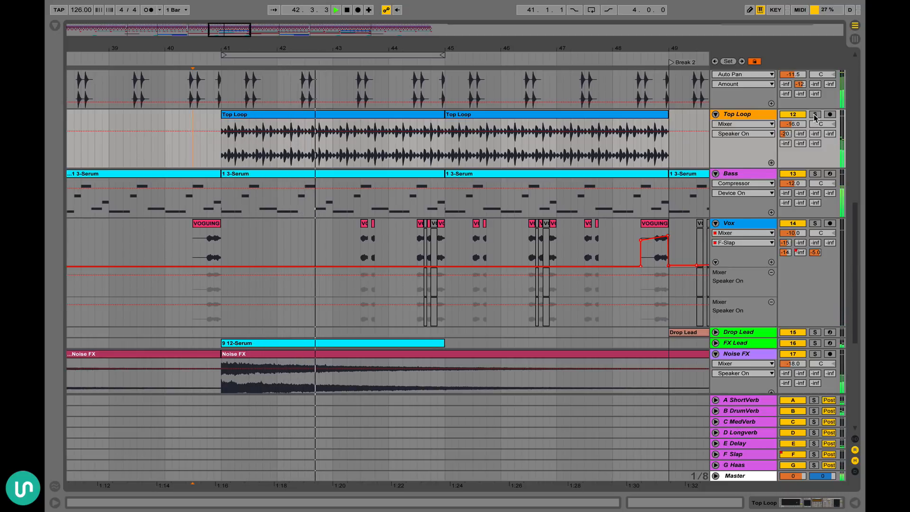
key("space")
scroll(340, 144, "down", 10)
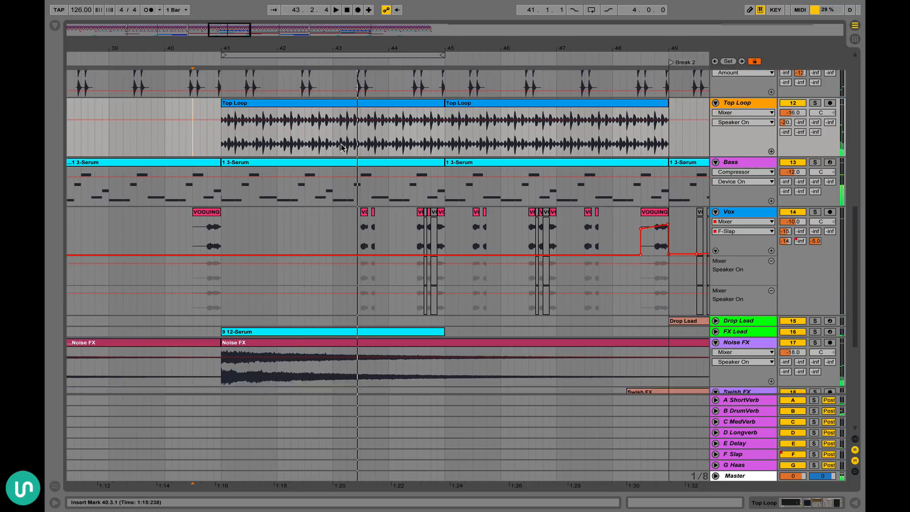
scroll(340, 143, "up", 5)
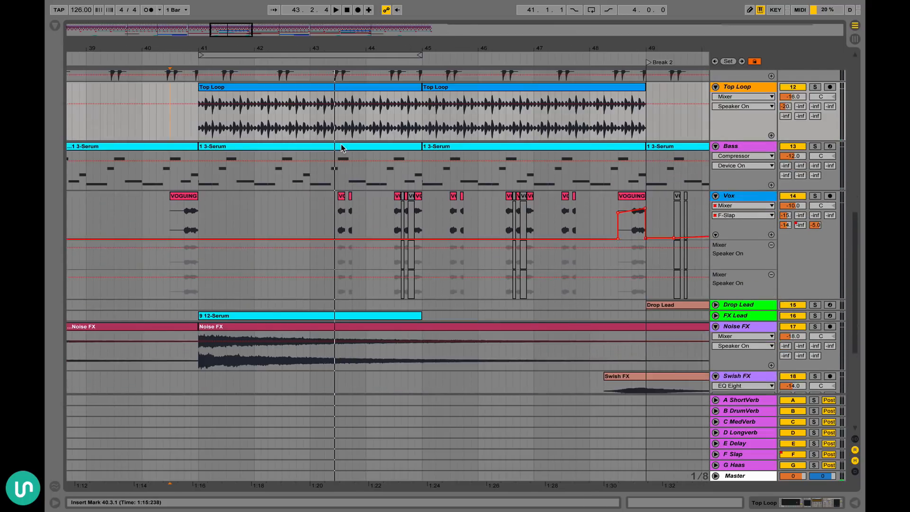
scroll(245, 187, "down", 3)
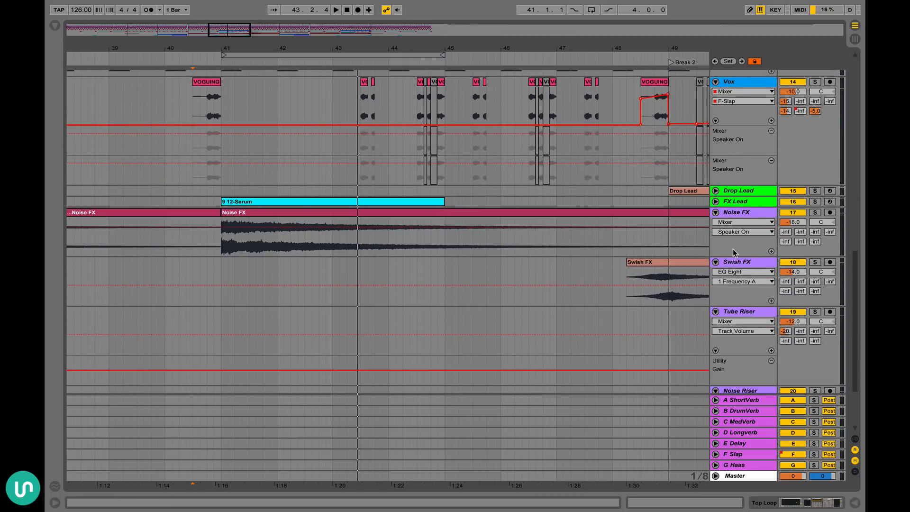
Unfold the FX Lead track, select its Serum clip at bar 41 and show the track's device chain
left_click(716, 201)
left_click(313, 204)
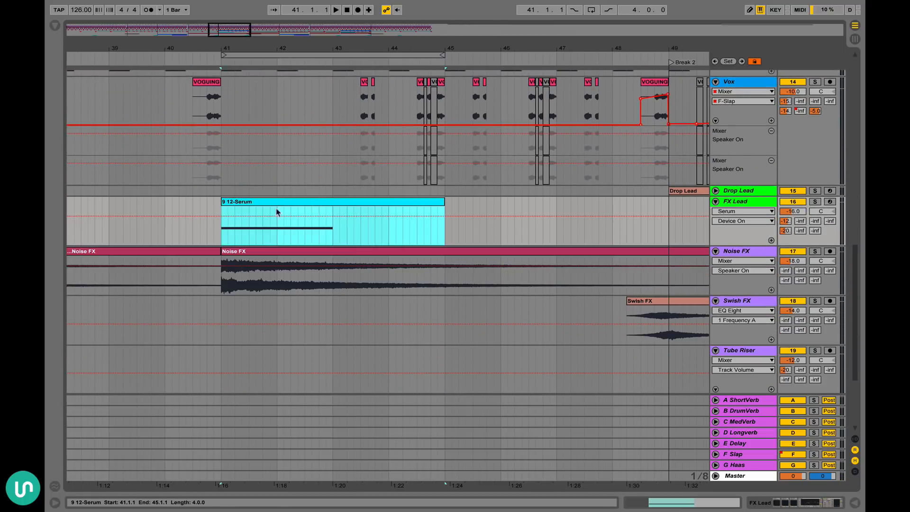
double_click(742, 201)
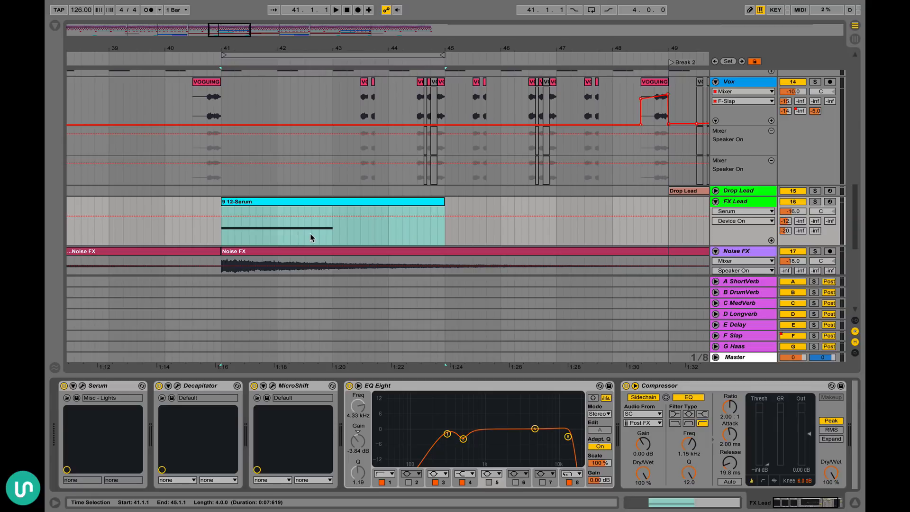
scroll(464, 189, "down", 5)
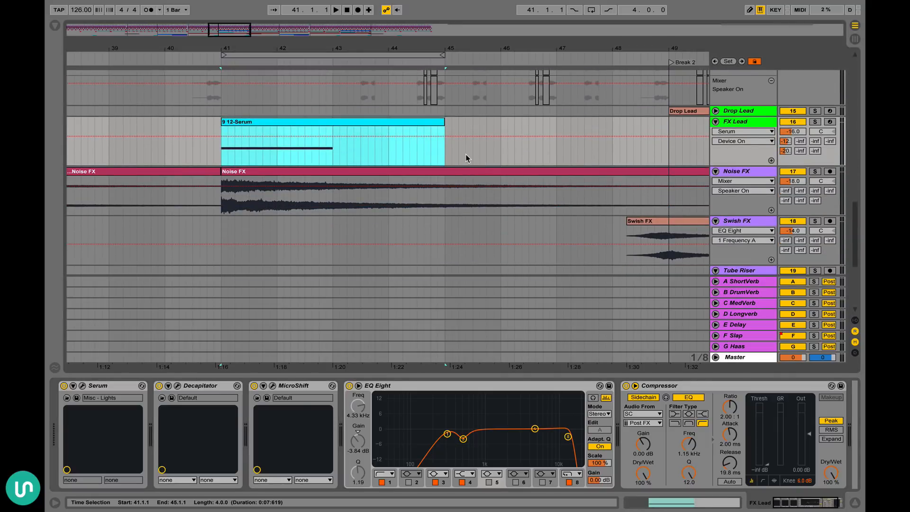
Compare the FX Lead clip starting at bar 41 with the Noise FX clip below it, including the bars before
left_click(255, 204)
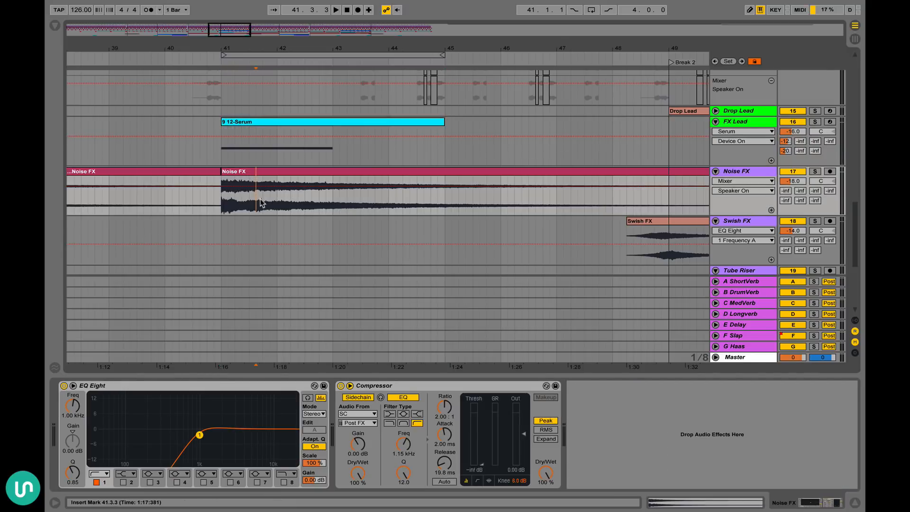
scroll(288, 170, "up", 1)
left_click(325, 144)
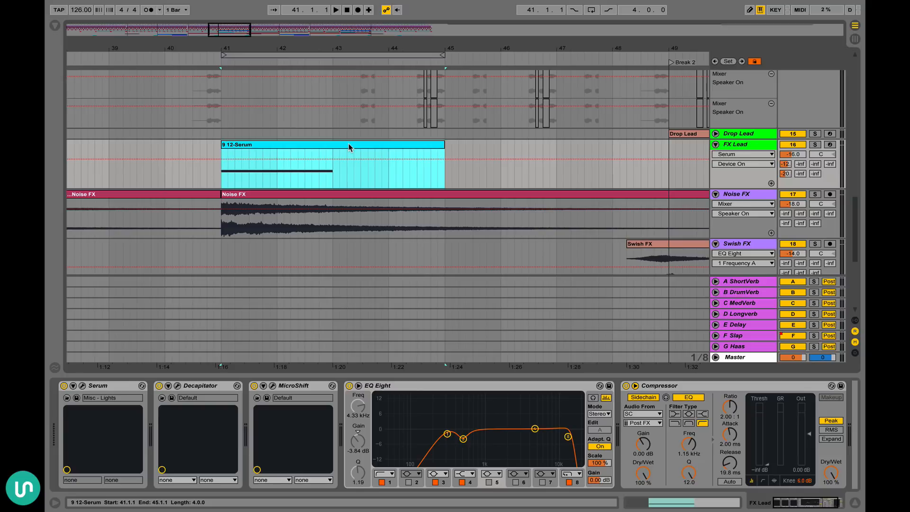
scroll(348, 145, "left", 1)
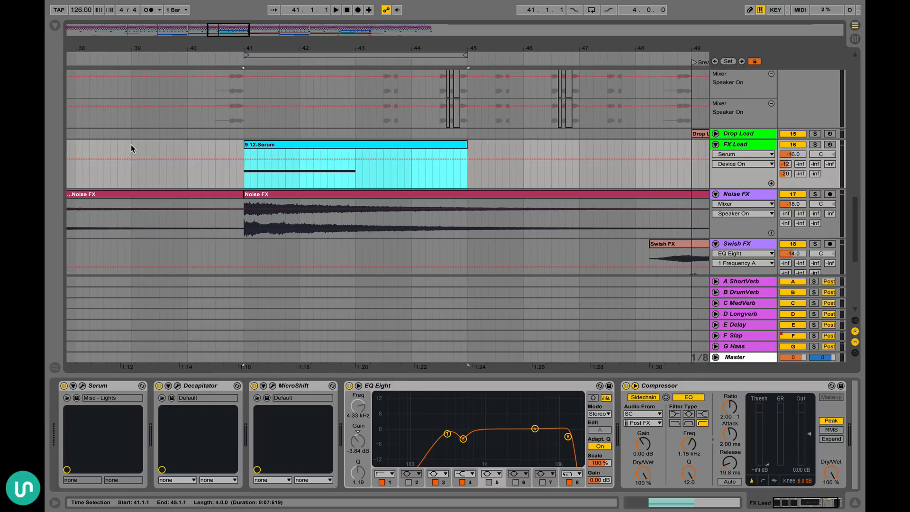
left_click(131, 144)
left_click(334, 147)
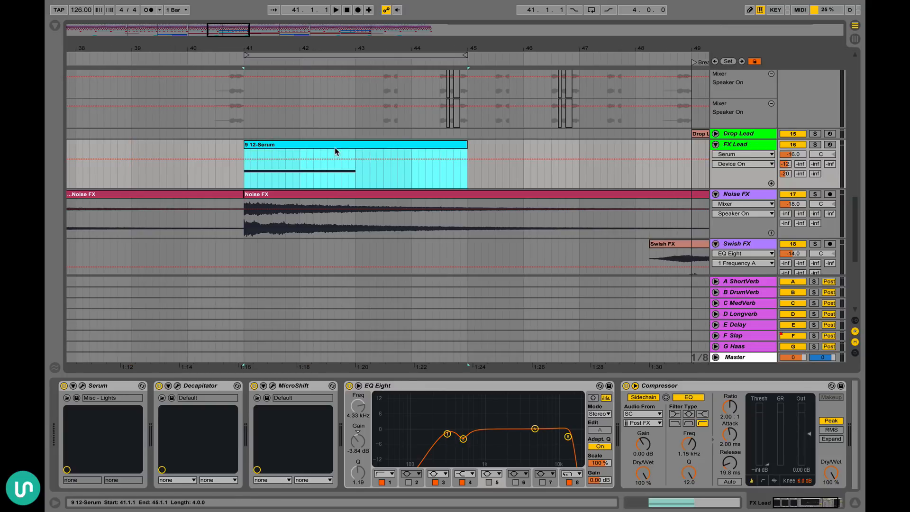
scroll(399, 141, "right", 2)
scroll(400, 141, "left", 6)
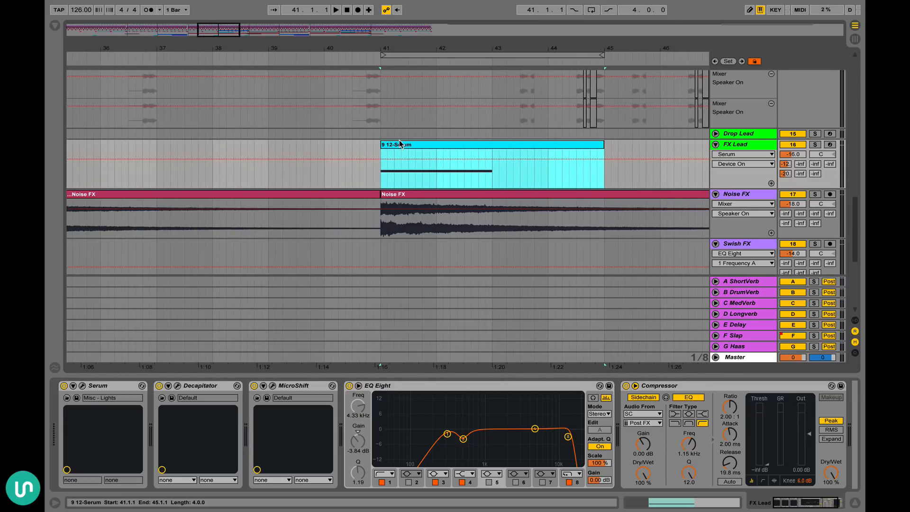
scroll(399, 143, "right", 5)
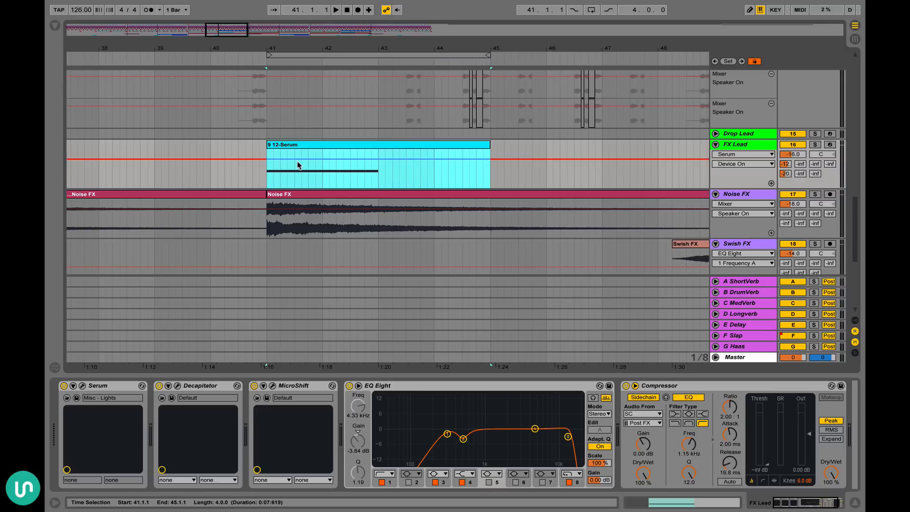
Examine the FX Lead clip's placement from bar 41 to 45 against the empty bars leading into it
left_click(210, 151)
scroll(210, 152, "down", 2)
scroll(284, 138, "right", 2)
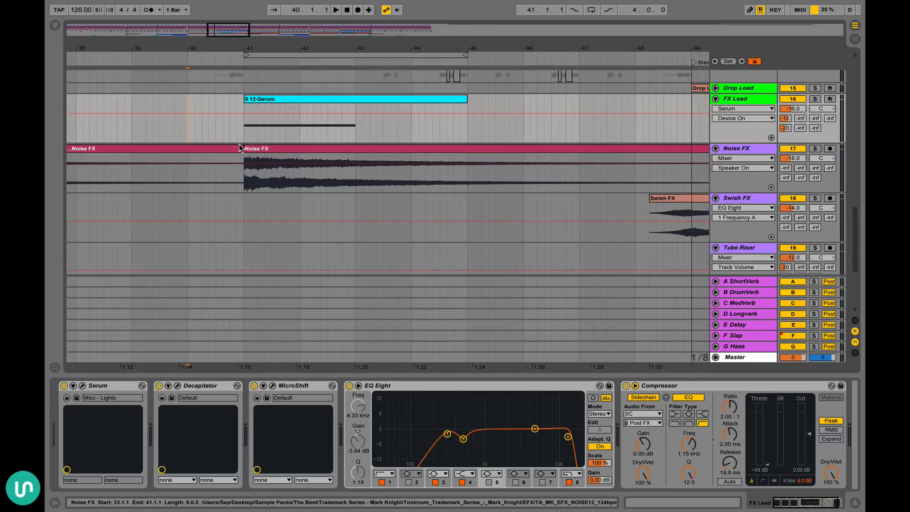
left_click(436, 100)
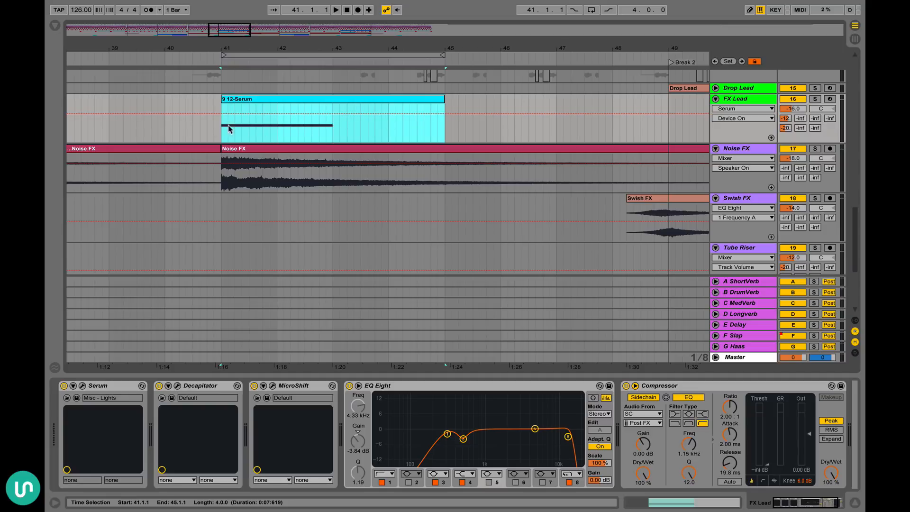
scroll(215, 140, "left", 2)
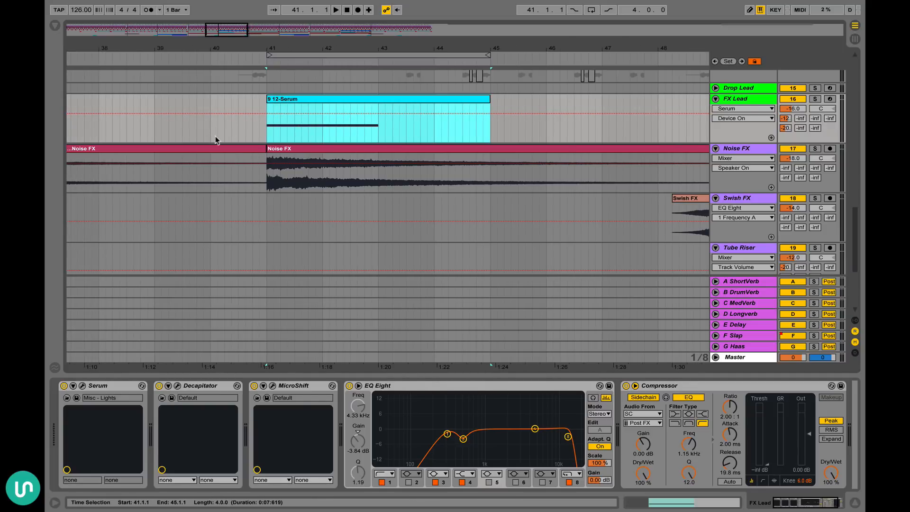
left_click(204, 129)
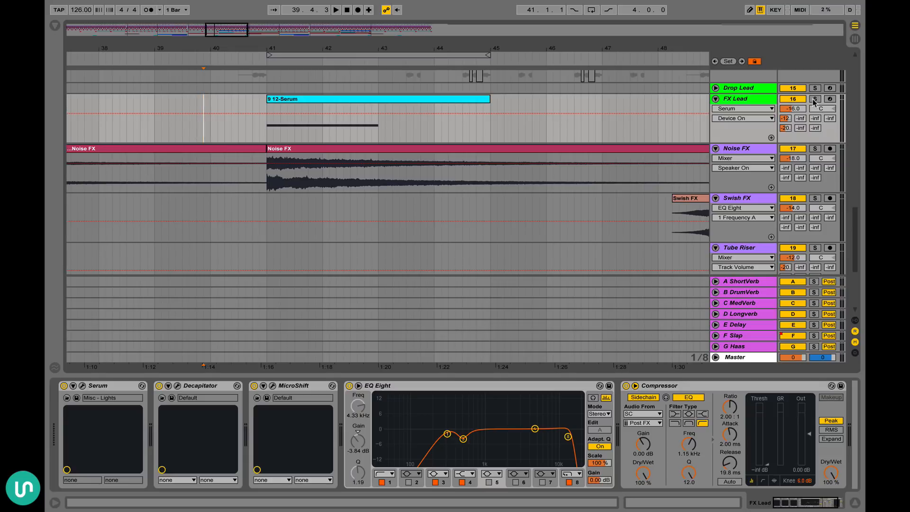
left_click(154, 105)
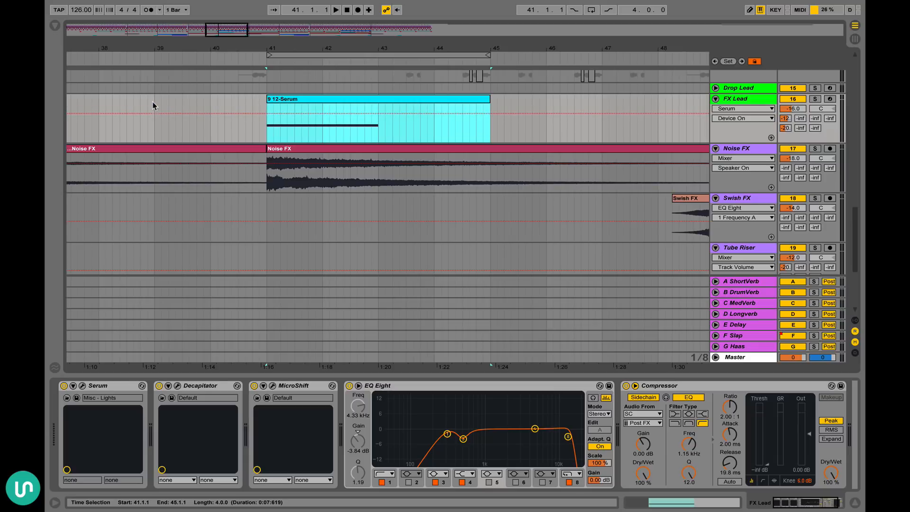
left_click(346, 99)
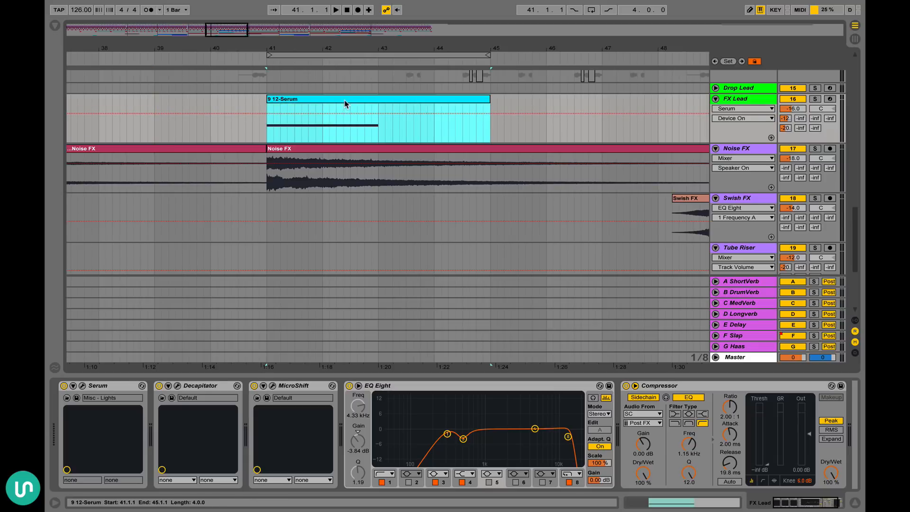
left_click(154, 101)
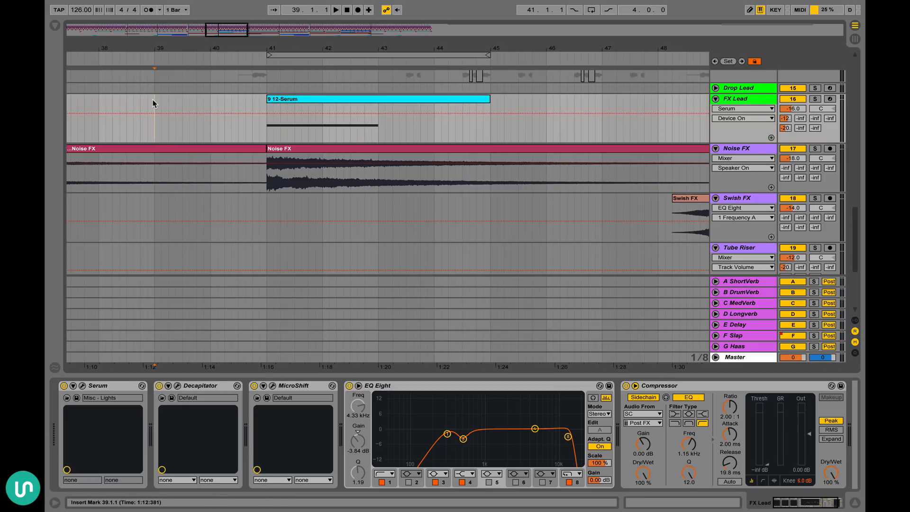
left_click(394, 103)
left_click(280, 97)
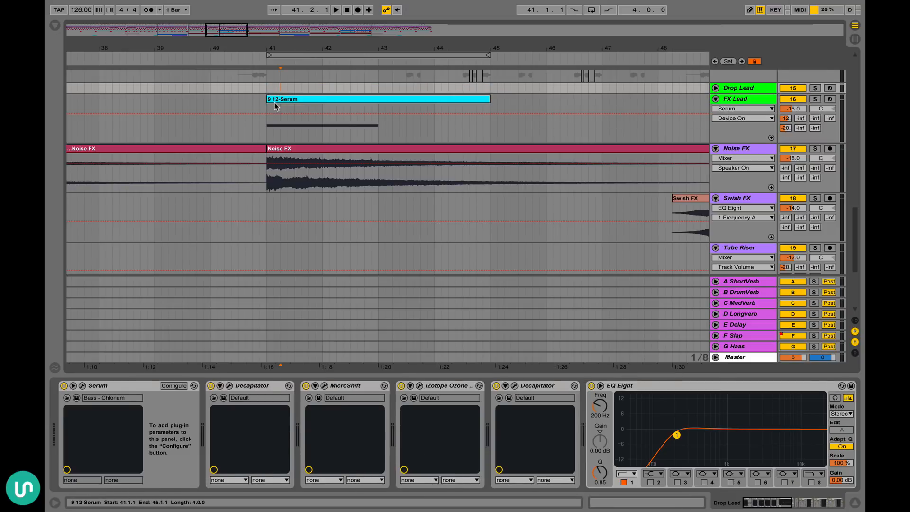
Play the full mix from 39.1.1 through the FX Lead entry to just before bar 45, viewing the surrounding tracks
left_click(175, 101)
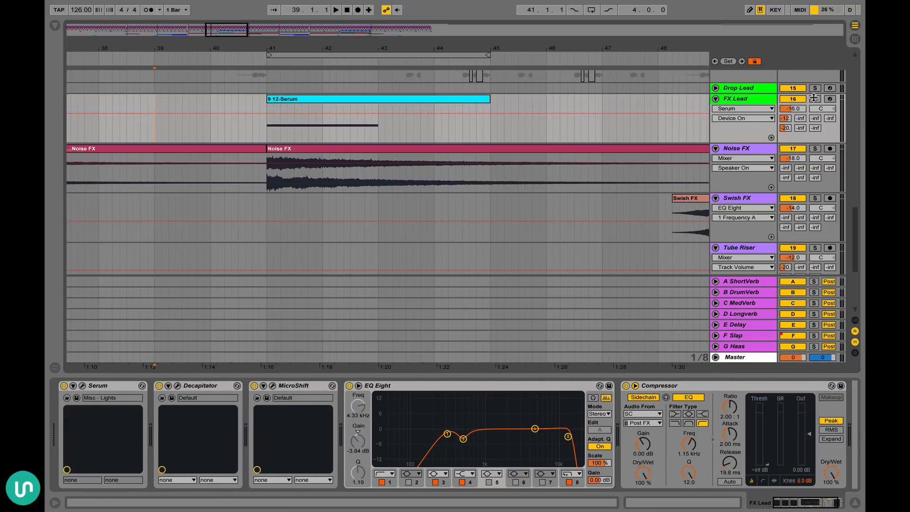
key("space")
scroll(448, 172, "down", 5)
scroll(447, 172, "right", 4)
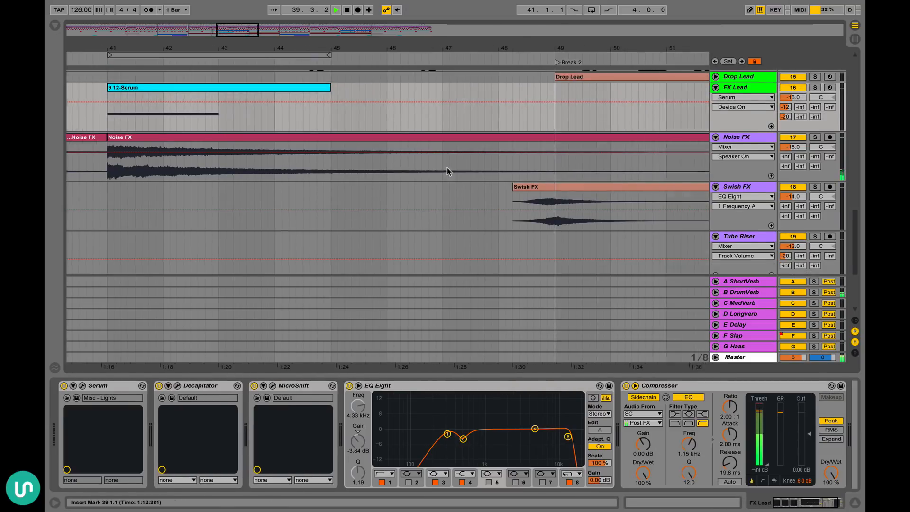
scroll(447, 172, "up", 5)
scroll(448, 172, "left", 3)
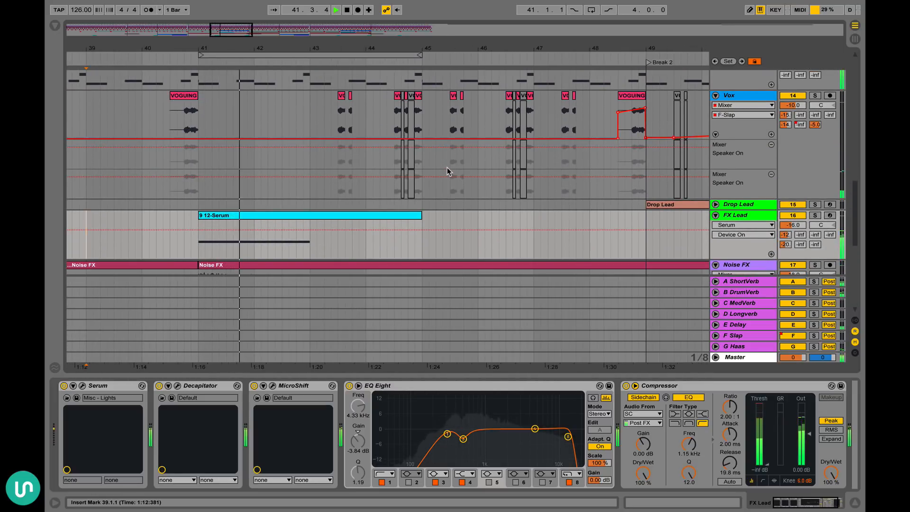
scroll(447, 167, "right", 2)
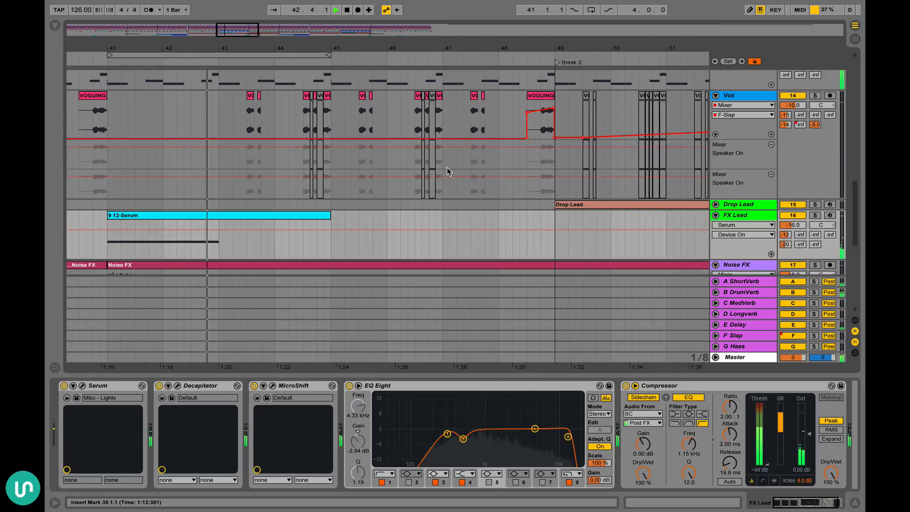
scroll(448, 167, "up", 3)
scroll(447, 167, "up", 3)
scroll(447, 167, "down", 6)
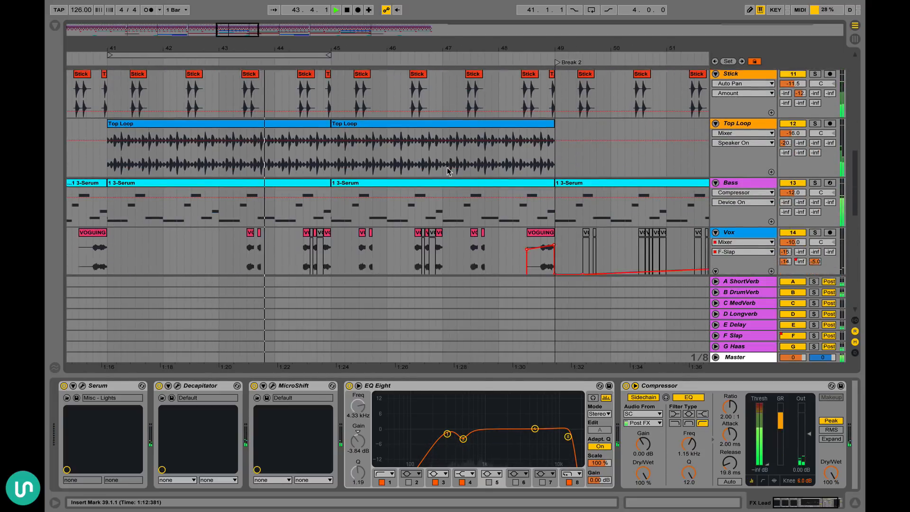
scroll(448, 169, "down", 1)
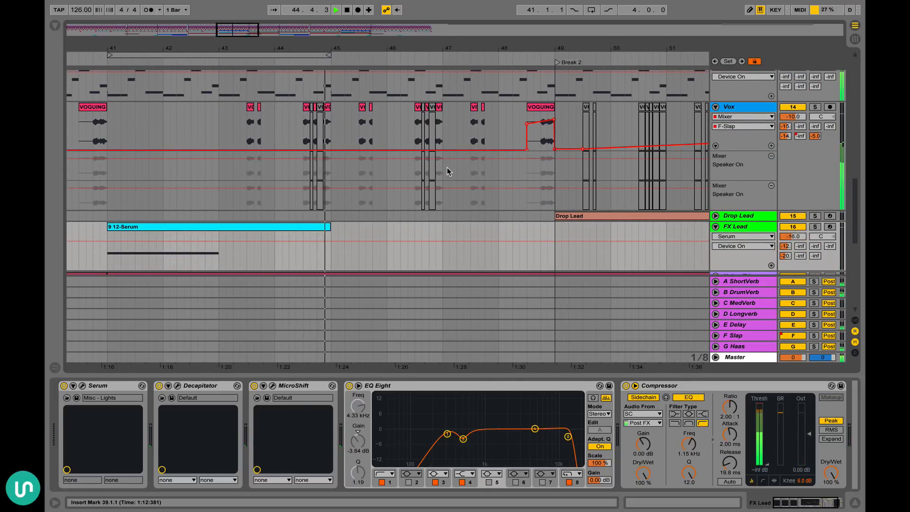
scroll(447, 168, "left", 1)
scroll(448, 167, "left", 2)
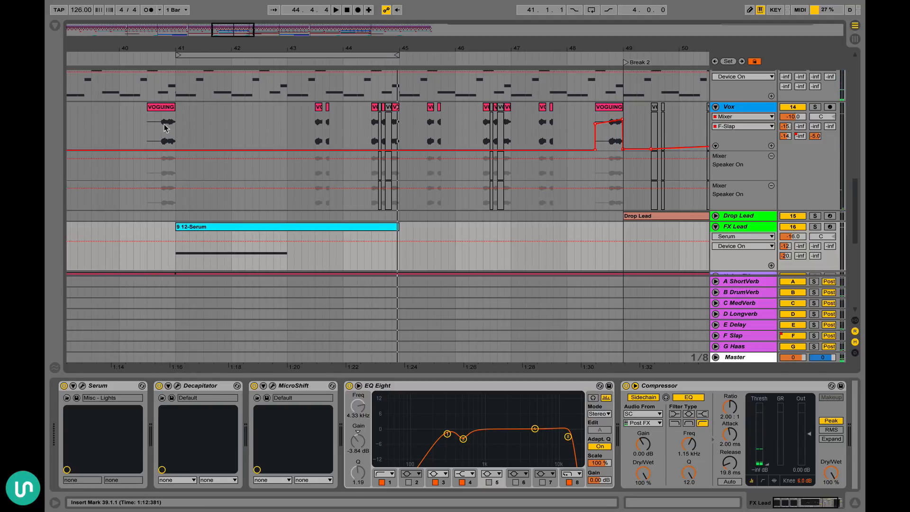
Examine the Vox clips and their volume automation from the Build through both halves of Drop 1
scroll(377, 122, "left", 5)
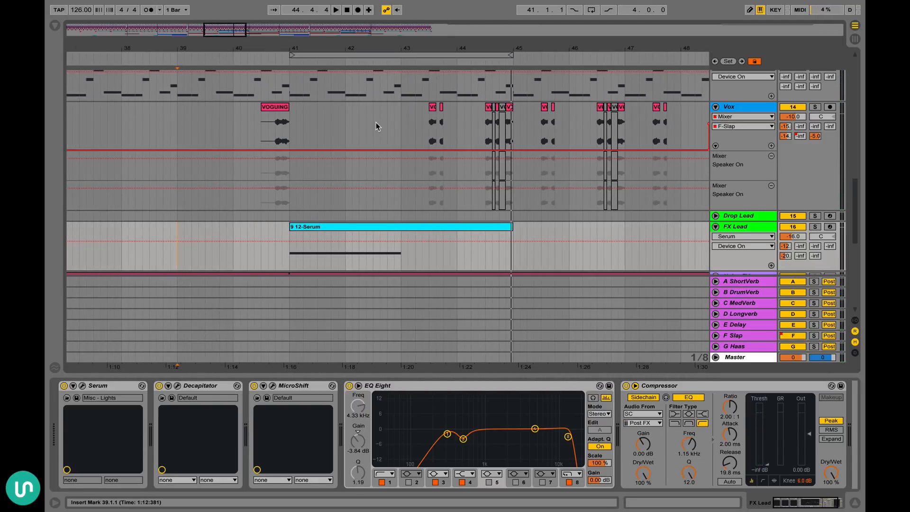
scroll(327, 116, "left", 15)
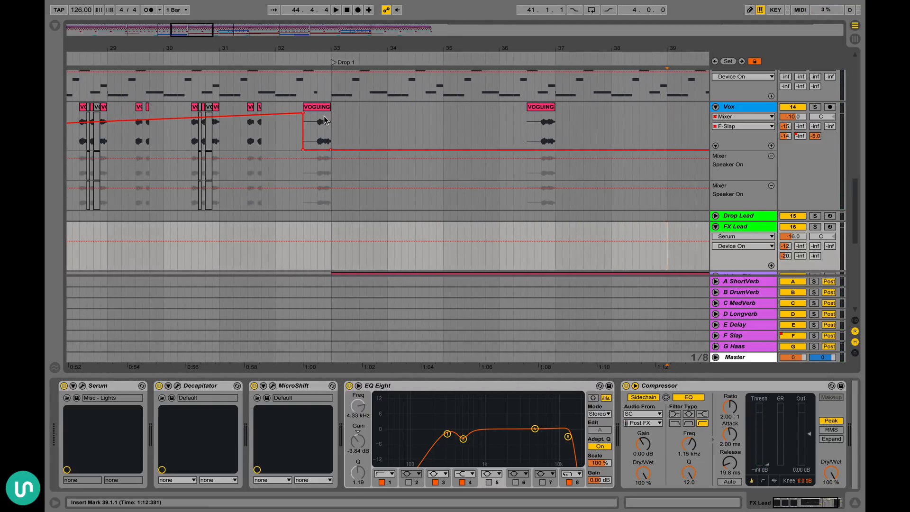
scroll(360, 116, "right", 3)
left_click(394, 116)
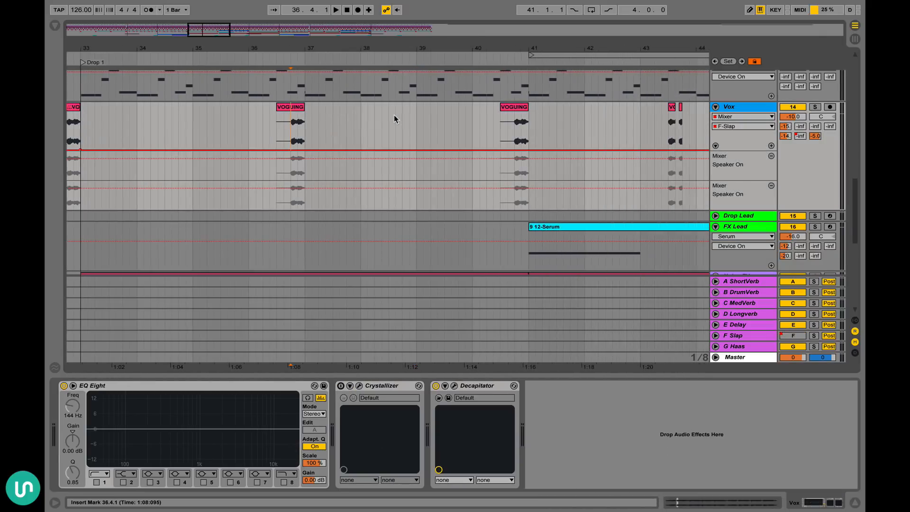
scroll(394, 116, "right", 5)
scroll(454, 116, "right", 5)
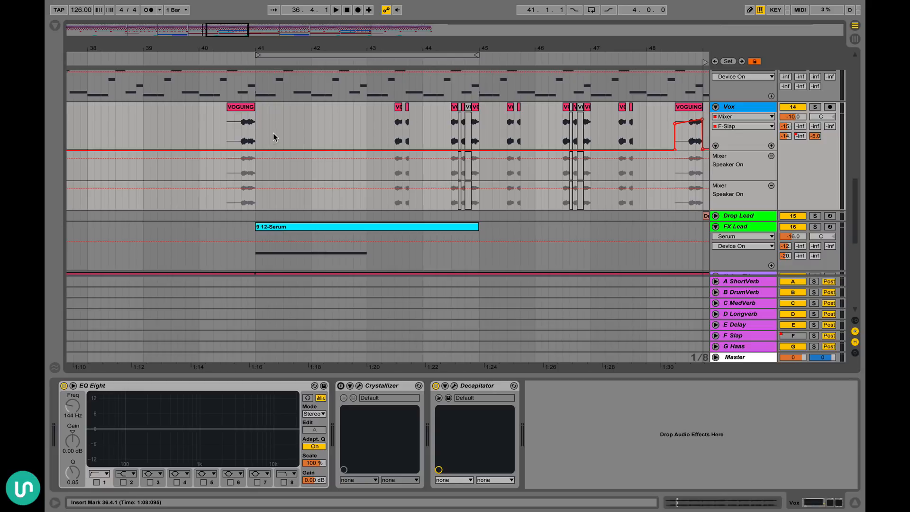
scroll(321, 133, "left", 20)
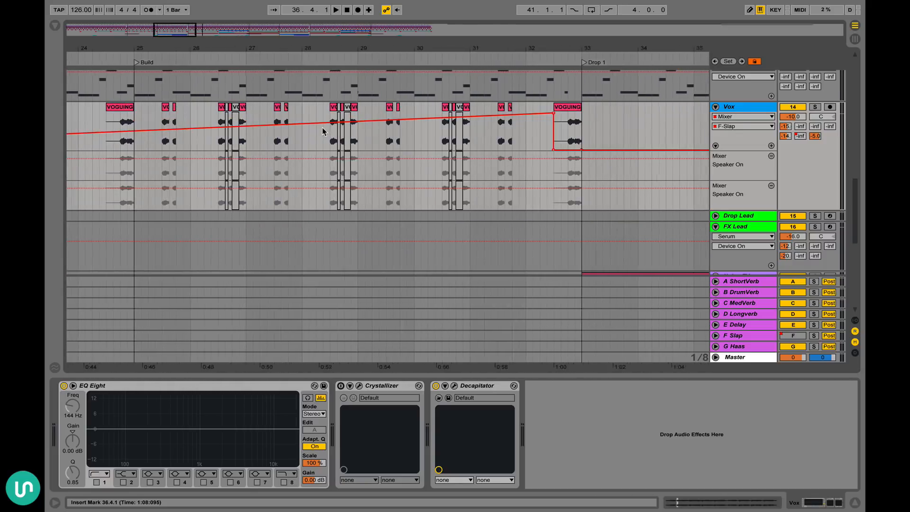
scroll(323, 129, "right", 2)
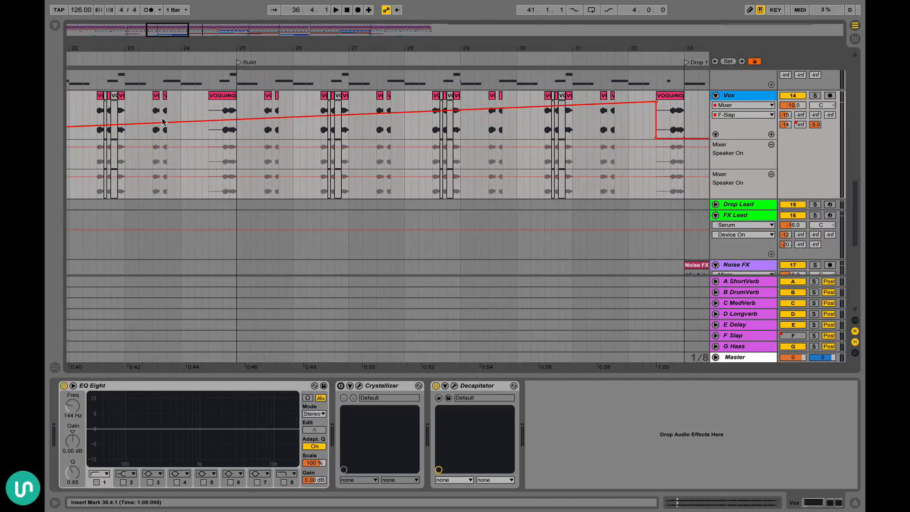
scroll(295, 150, "right", 20)
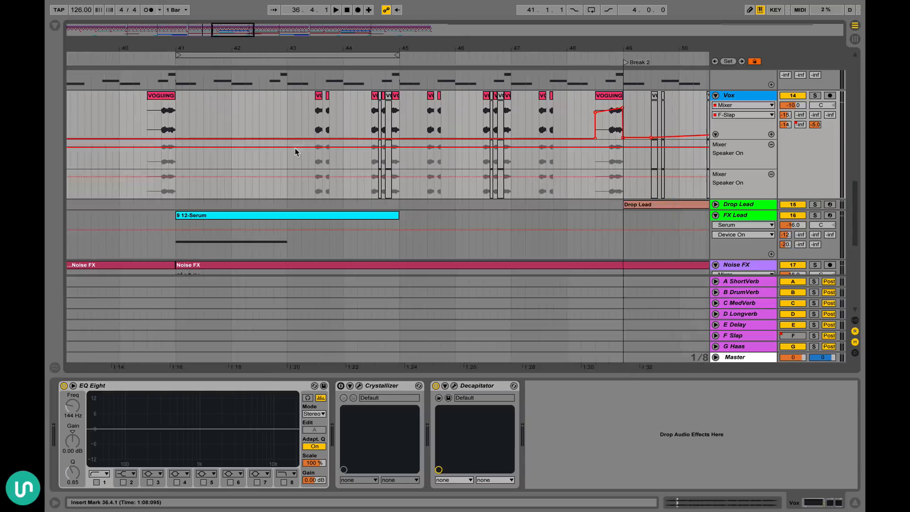
Play the full mix from 42.3.3 through the end of Drop 1 into Break 2, viewing the drum, bass and vocal tracks
left_click(336, 115)
key("space")
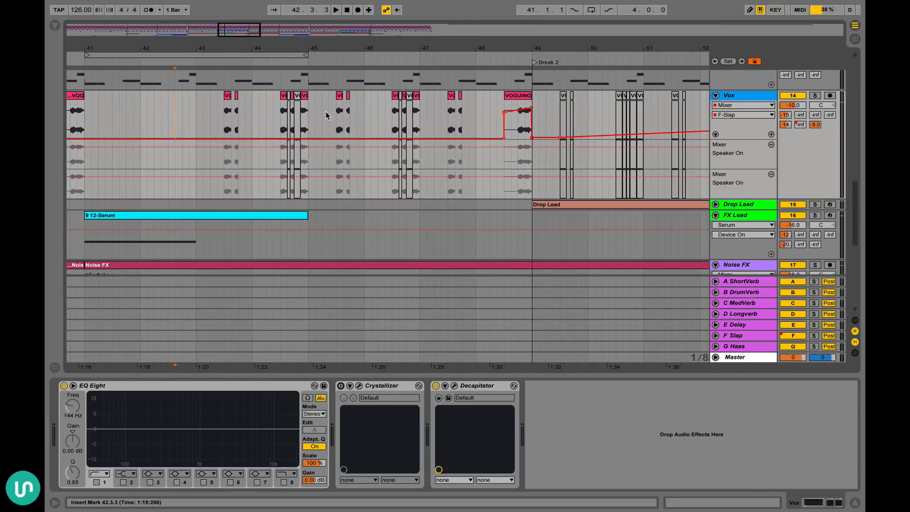
scroll(326, 112, "down", 10)
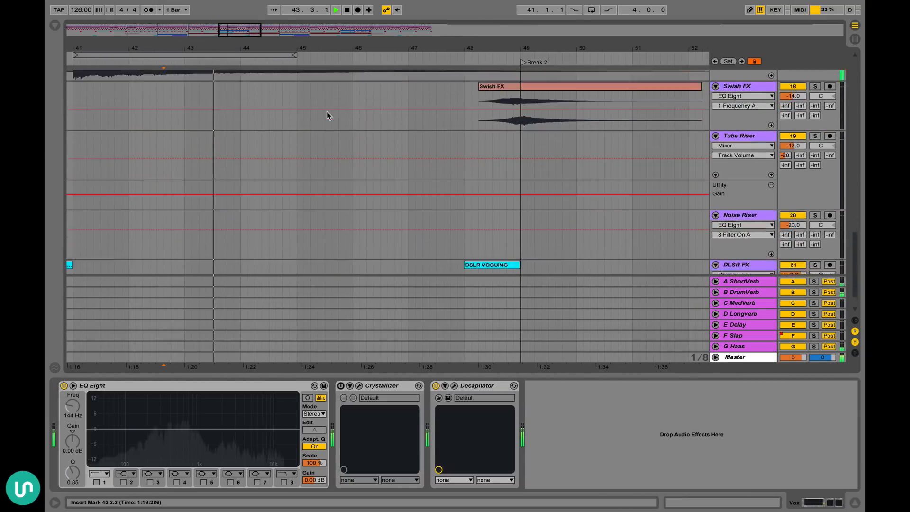
scroll(326, 112, "up", 12)
scroll(326, 112, "down", 4)
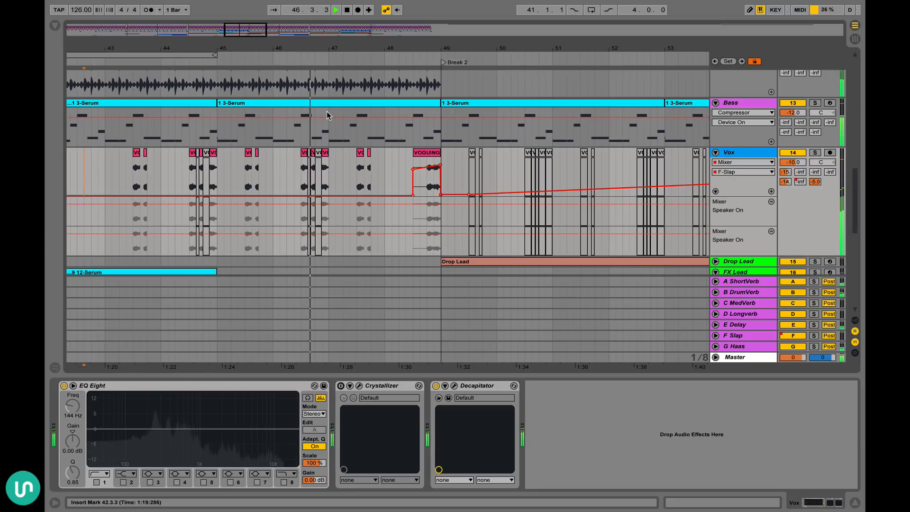
scroll(326, 112, "up", 6)
scroll(327, 112, "down", 8)
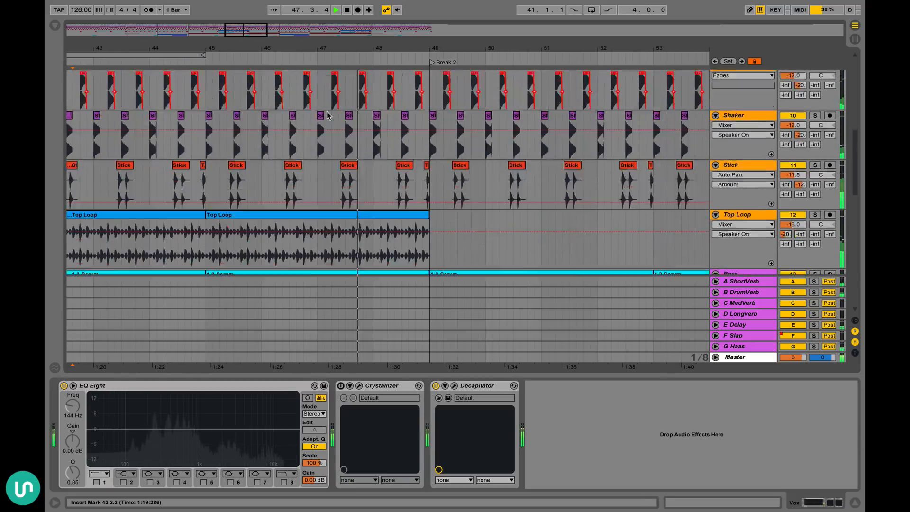
scroll(326, 112, "up", 3)
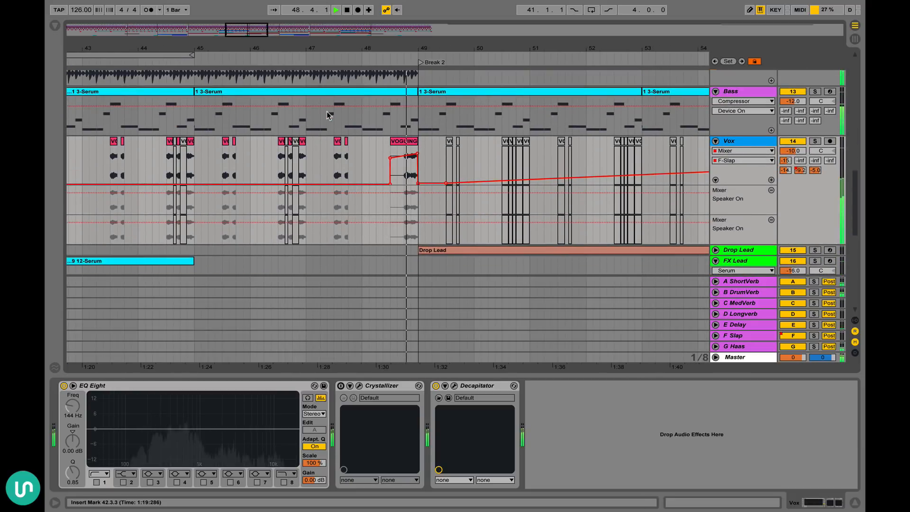
key("space")
scroll(326, 112, "left", 5)
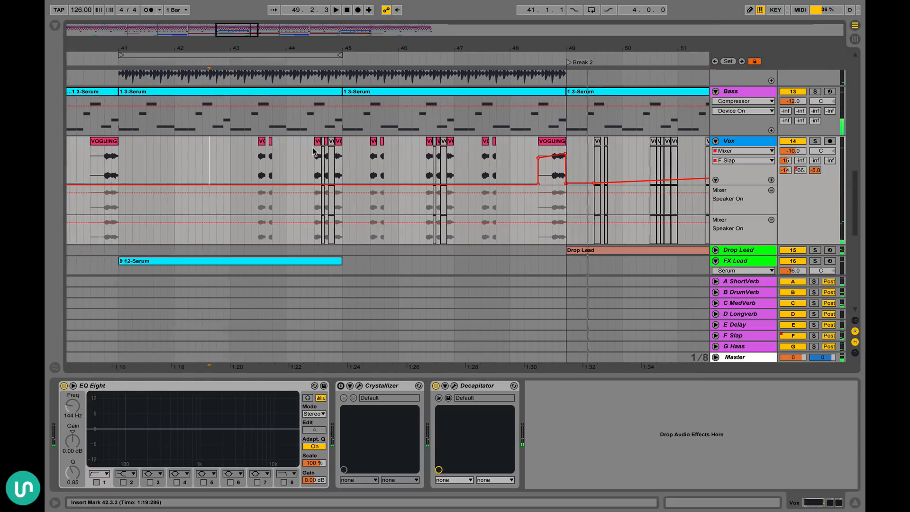
Examine the Vox automation and the surrounding tracks across the transition from Drop 1 into Break 2
scroll(312, 147, "down", 6)
scroll(311, 147, "down", 10)
scroll(312, 147, "up", 16)
scroll(312, 147, "right", 5)
scroll(312, 147, "down", 9)
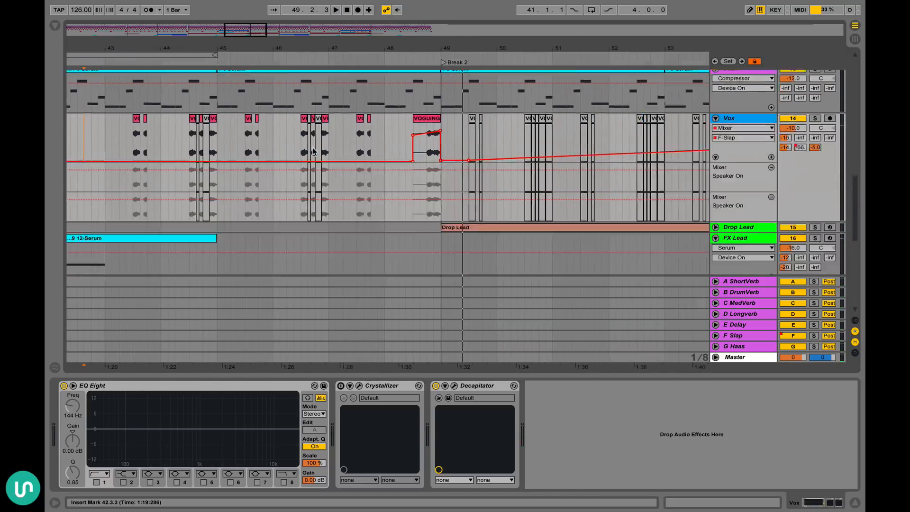
scroll(311, 147, "up", 5)
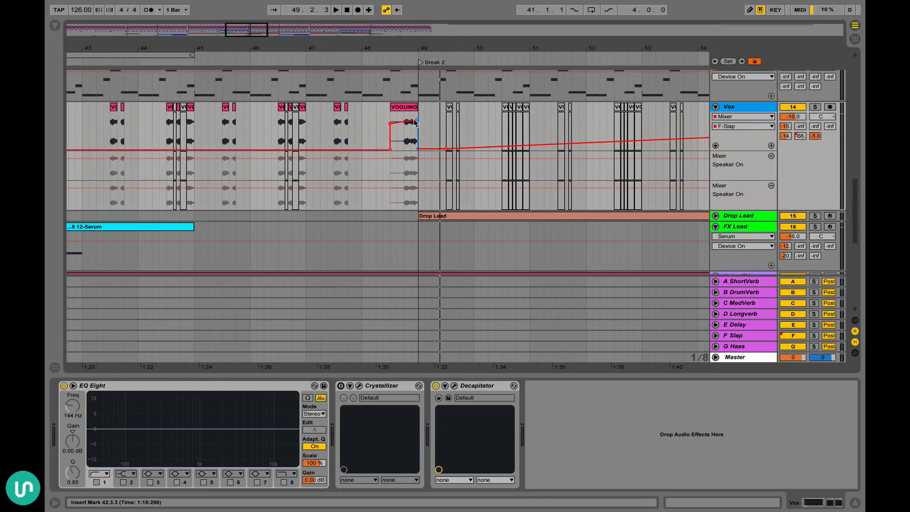
scroll(414, 122, "down", 4)
scroll(415, 123, "up", 5)
scroll(414, 124, "left", 2)
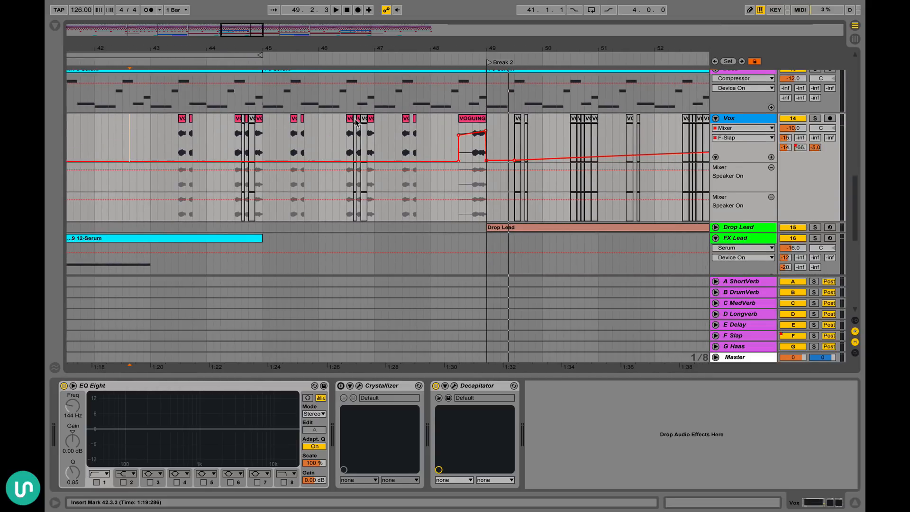
Highlight the Vox track from 48.1.1 to 49.1.1, then the Swish FX transition from 48.1.1 to 52.2.1
left_click(419, 126)
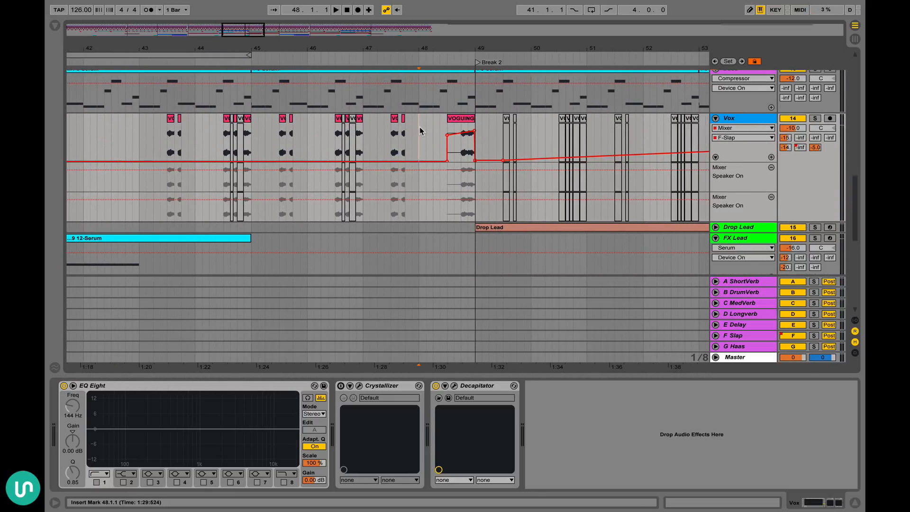
left_click(471, 116, "shift")
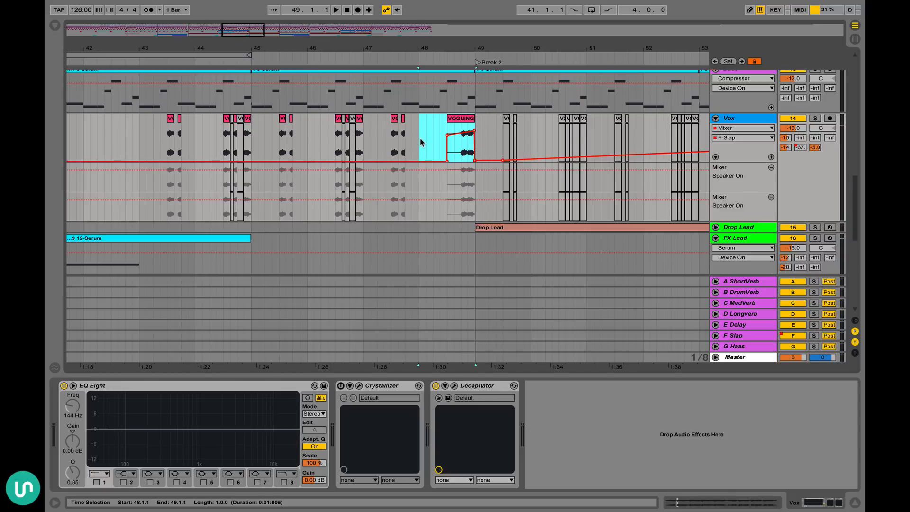
scroll(420, 141, "down", 8)
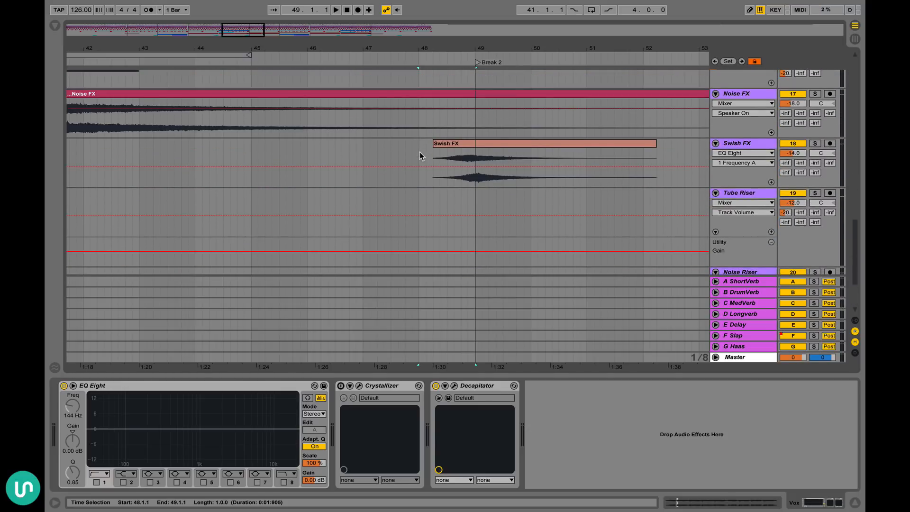
left_click_drag(420, 153, 646, 167)
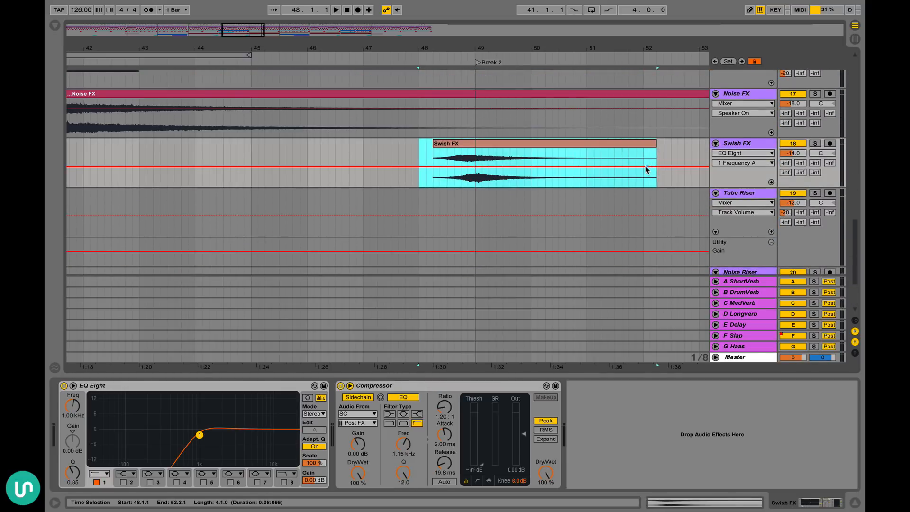
Select the DSLR VOGUING clips at bars 48 and 40 on the DLSR FX track to compare their placement
scroll(569, 163, "down", 3)
scroll(568, 163, "down", 1)
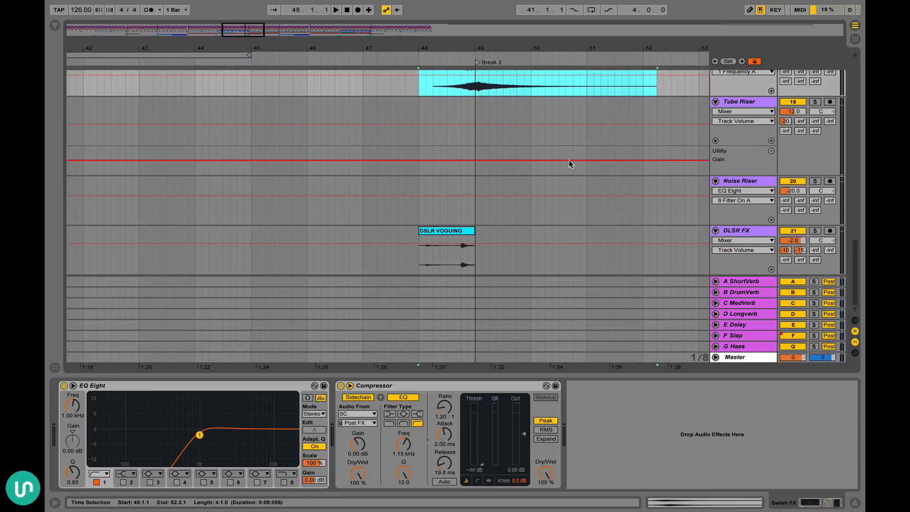
left_click(442, 237)
scroll(443, 235, "left", 6)
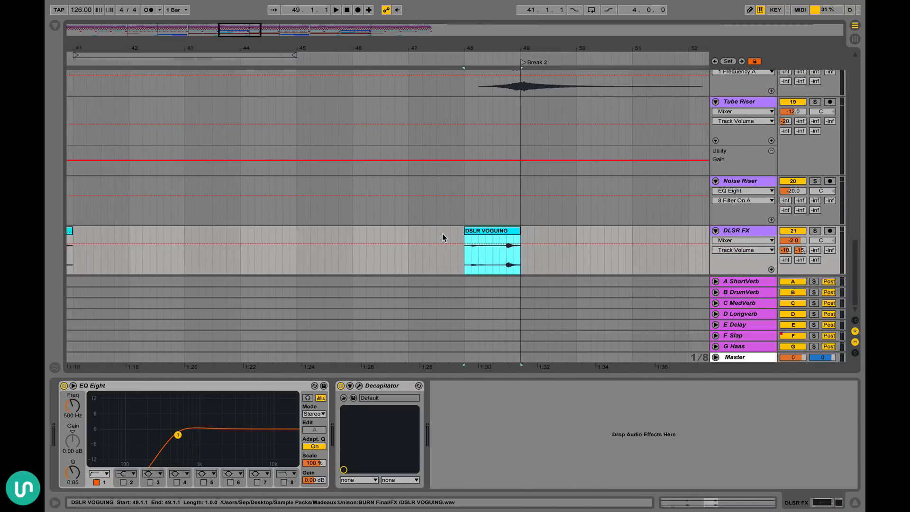
left_click(294, 235)
scroll(295, 234, "left", 1)
scroll(294, 235, "right", 9)
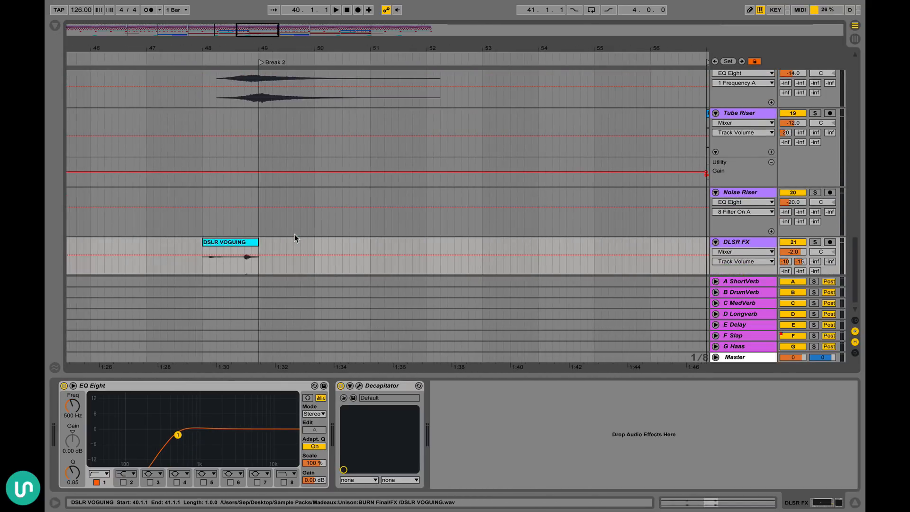
scroll(295, 235, "left", 1)
left_click(254, 245)
Highlight the raised automation over the Vox VOGUING clip from 48.3.1 to 49.1.1
scroll(255, 245, "left", 1)
scroll(254, 245, "up", 10)
scroll(254, 247, "down", 5)
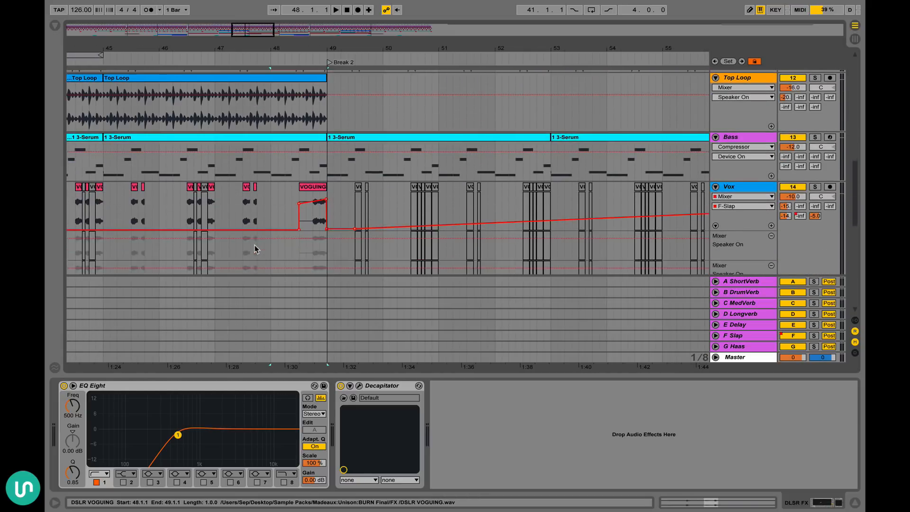
scroll(254, 246, "left", 1)
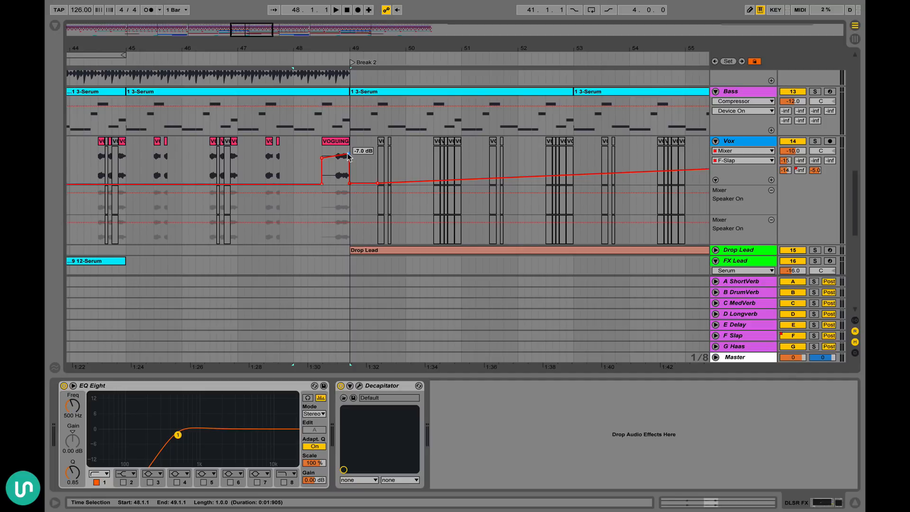
left_click_drag(345, 155, 323, 156)
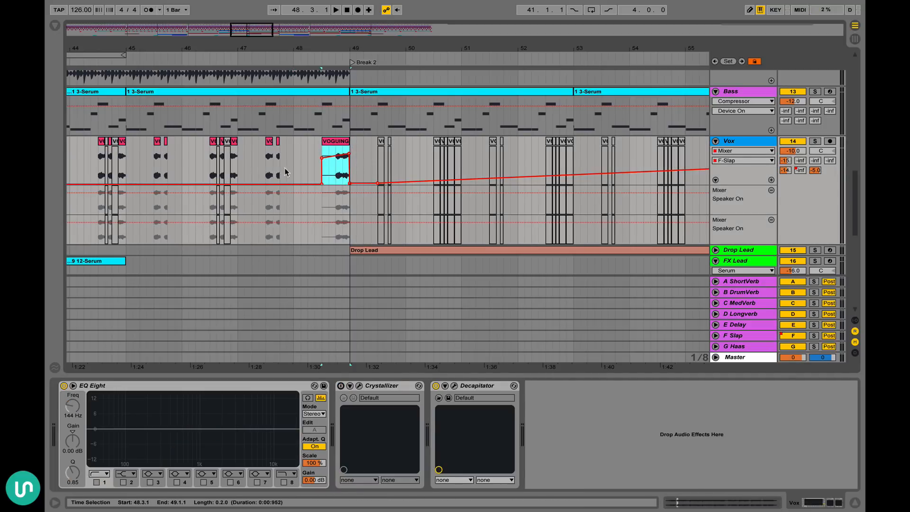
Play from 48.1.1 into Break 2, soloing the Vox track to audition the last VOGUING clip
left_click(295, 161)
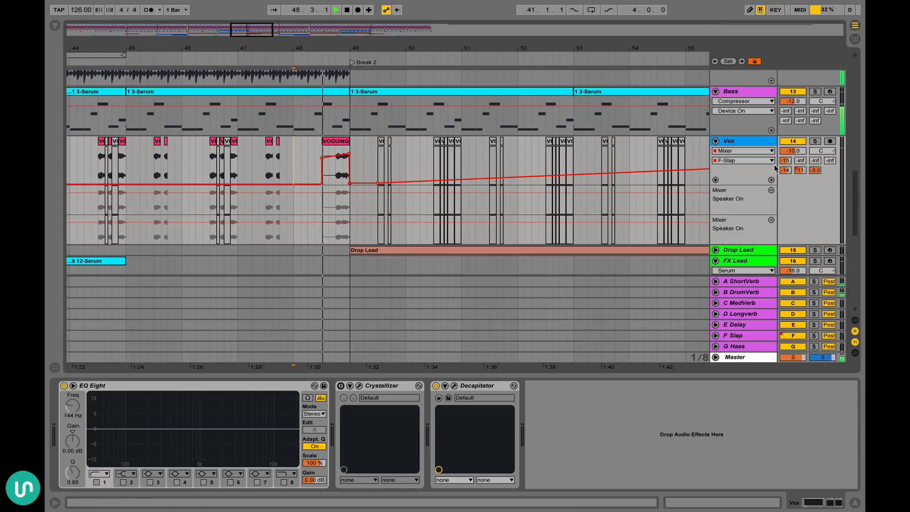
key("space")
left_click(814, 141)
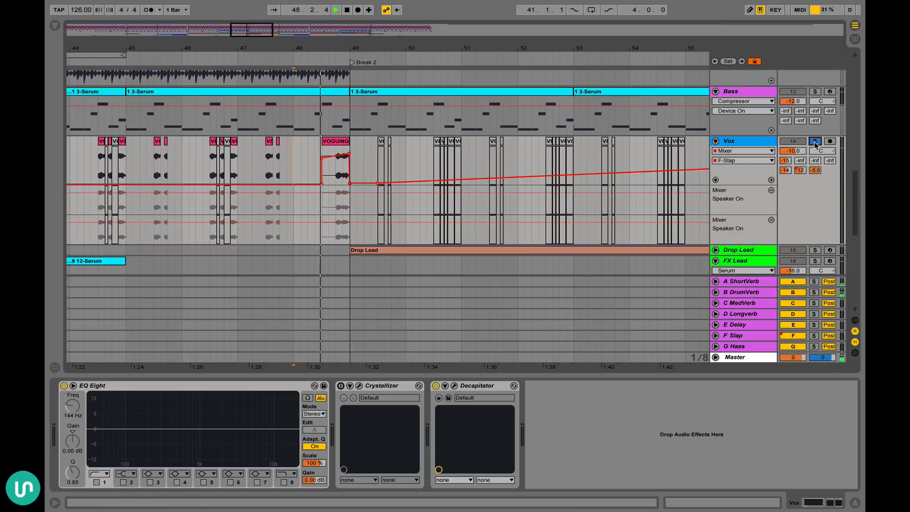
key("space")
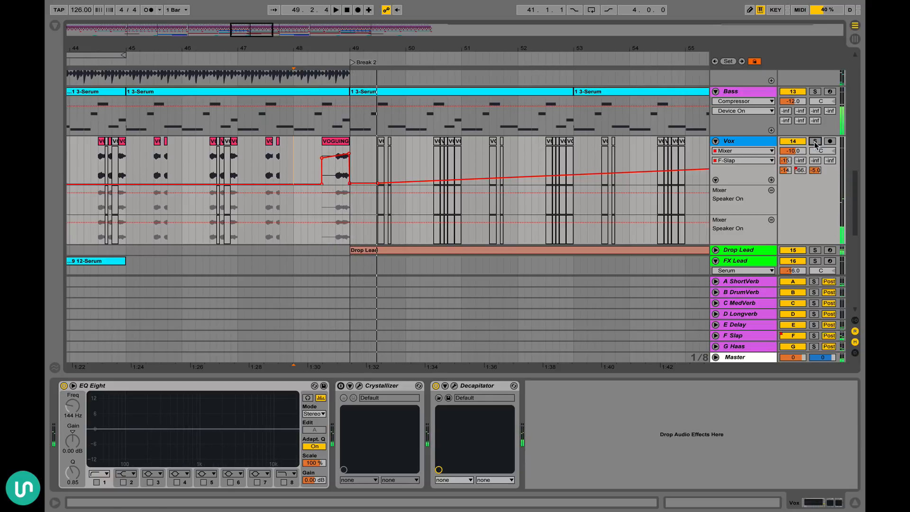
Examine the tracks from the kicks down to the DLSR FX around the start of Break 2
scroll(346, 149, "down", 10)
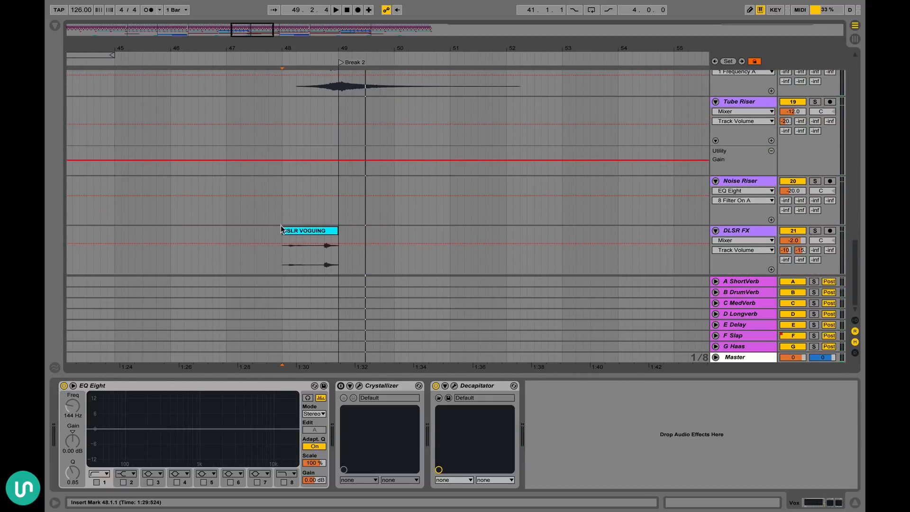
scroll(408, 196, "up", 10)
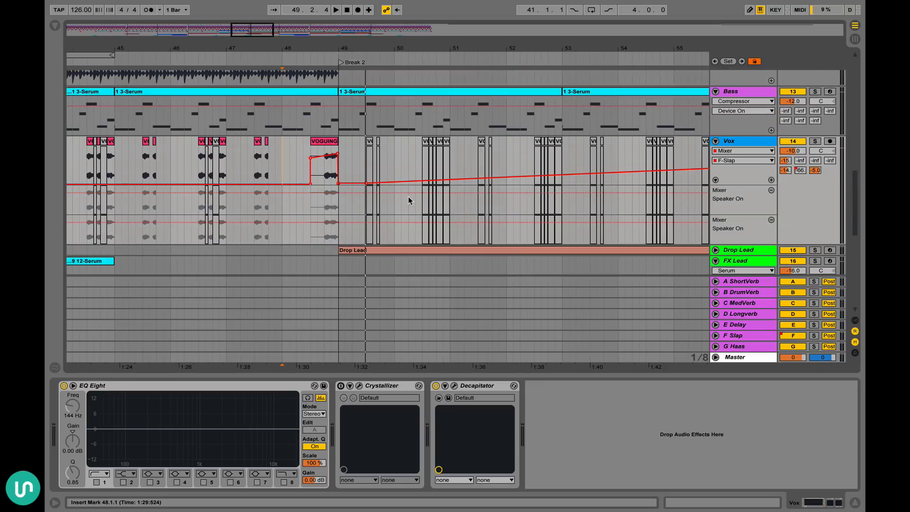
scroll(409, 196, "down", 8)
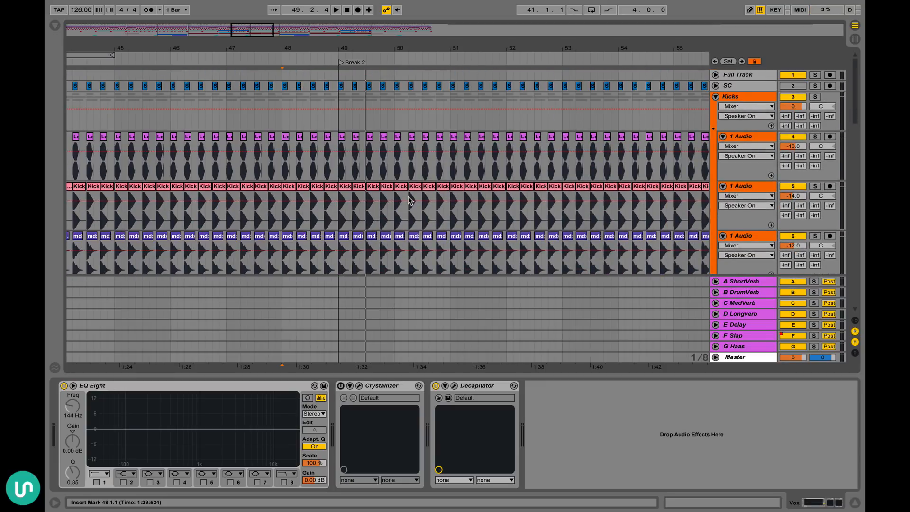
scroll(408, 196, "down", 10)
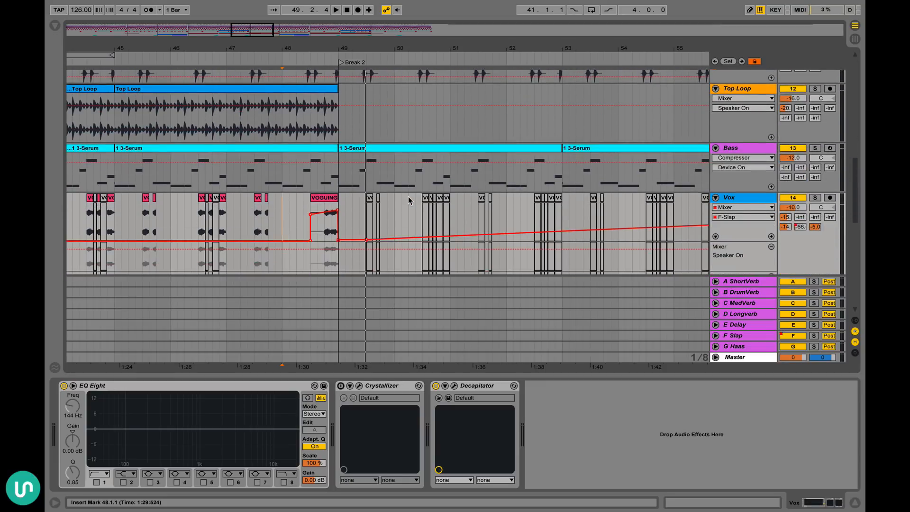
scroll(408, 196, "down", 2)
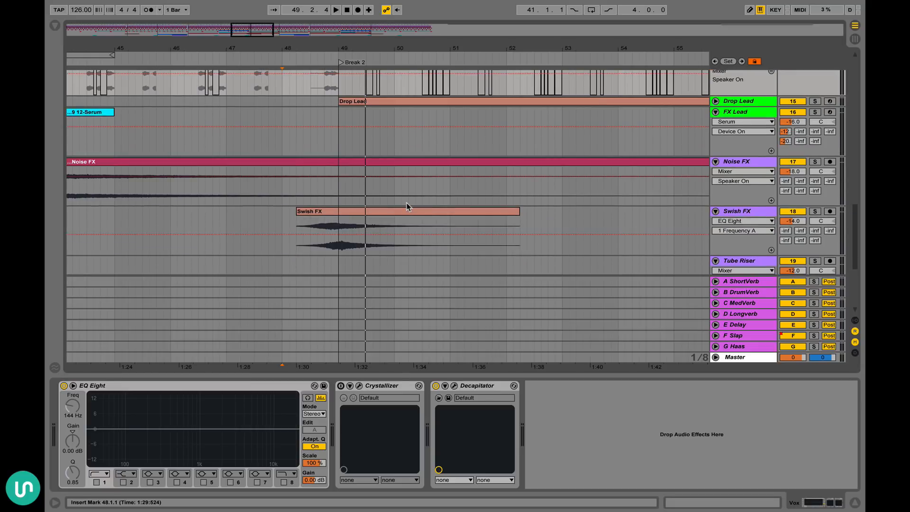
scroll(405, 203, "down", 6)
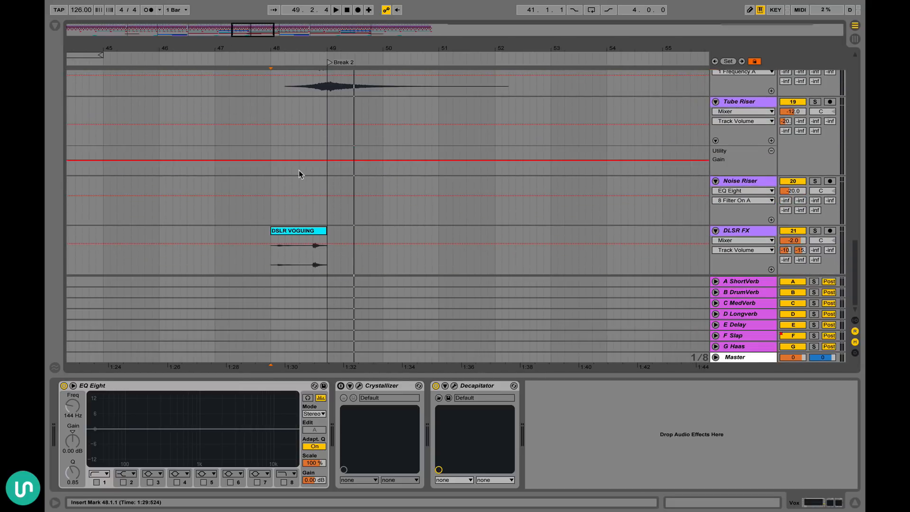
left_click(295, 111)
Unfold the Drop Lead track and place the insert marker on it at 48.3.1, just before its first clip
scroll(295, 112, "up", 8)
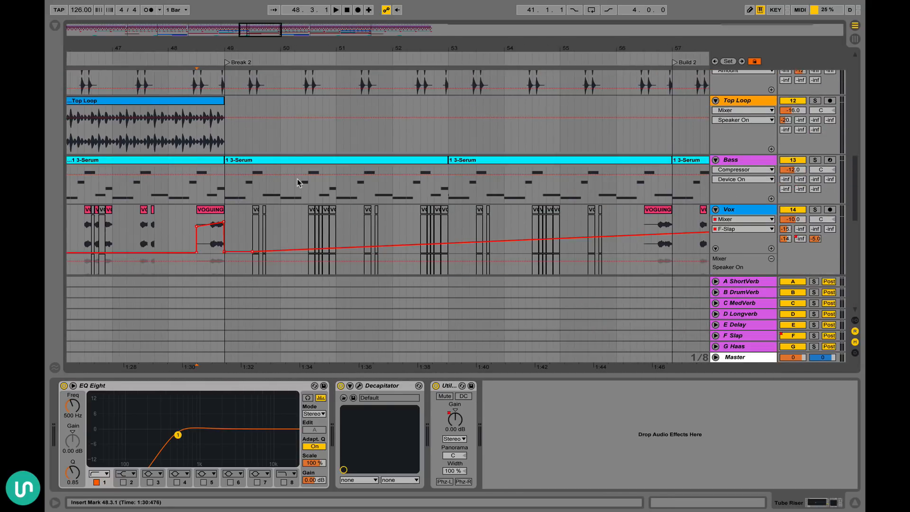
left_click(716, 239)
scroll(417, 217, "down", 2)
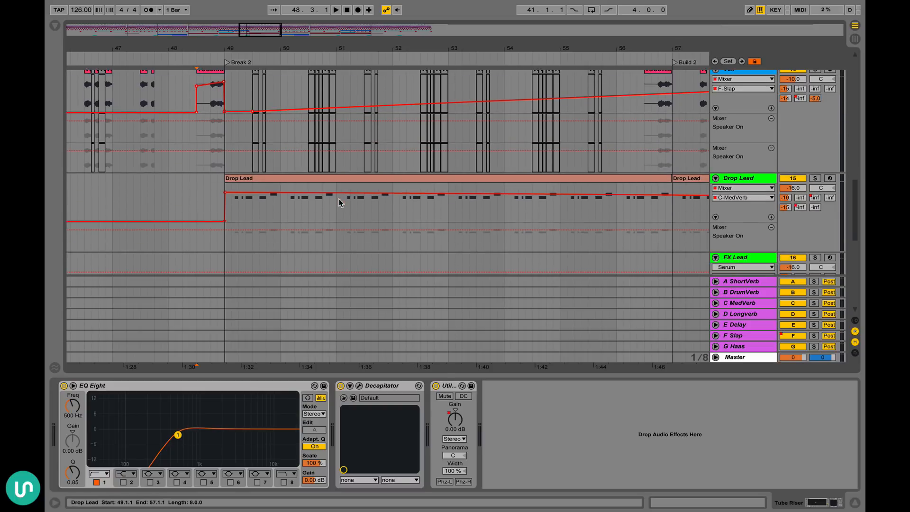
left_click(309, 188)
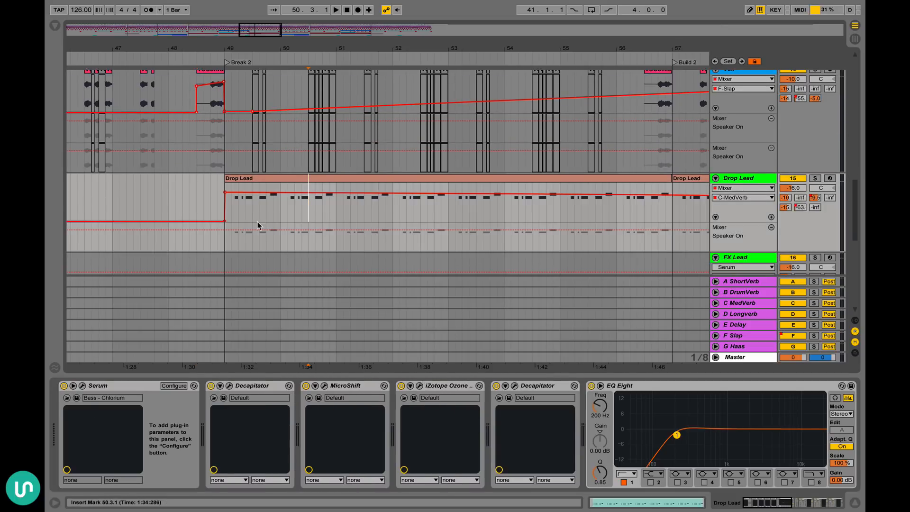
left_click(197, 193)
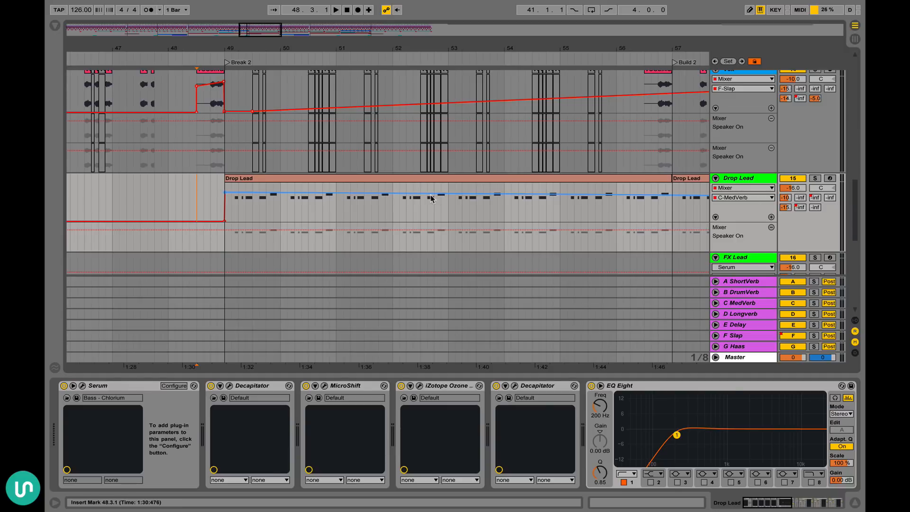
Compare the Drop Lead's placement in Break 2 with the Build and Drop 1 sections over a wider time range
scroll(539, 175, "right", 3)
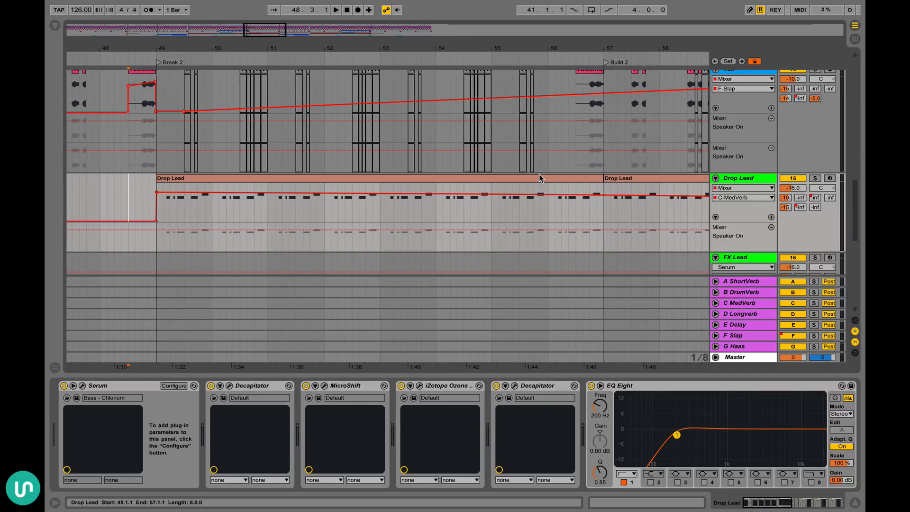
left_click_drag(491, 47, 490, 28)
scroll(121, 182, "left", 15)
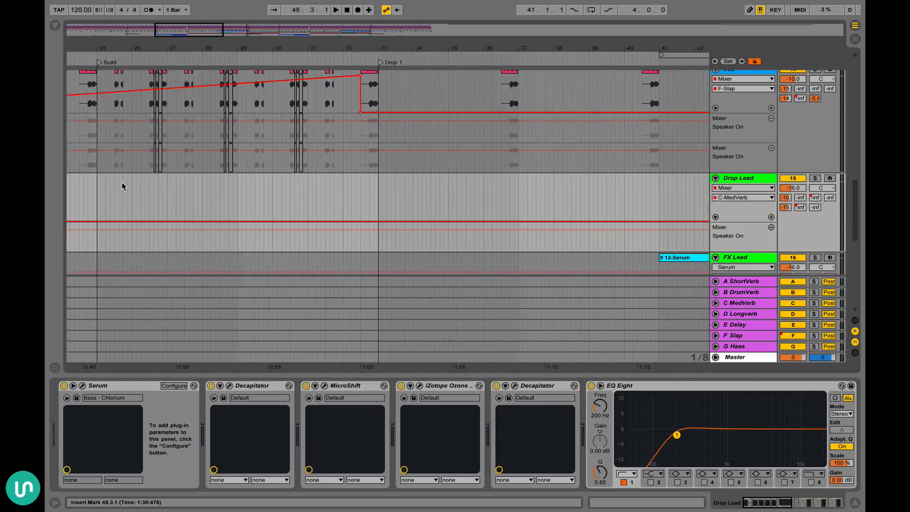
scroll(121, 182, "right", 10)
scroll(121, 182, "down", 5)
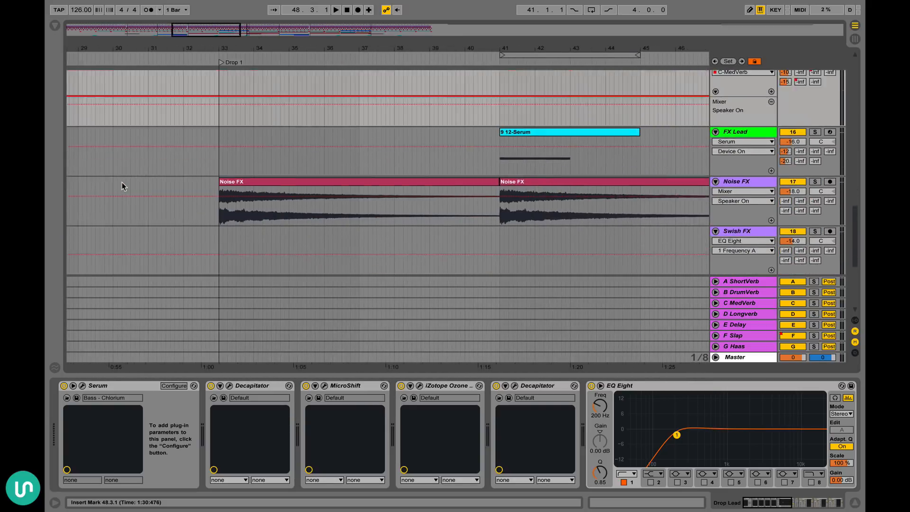
Examine the Drop Lead clips and their C-MedVerb send automation from the end of Drop 1 through Break 2 and Build 2
scroll(121, 182, "up", 4)
scroll(281, 167, "up", 2)
scroll(280, 167, "left", 5)
scroll(281, 167, "right", 10)
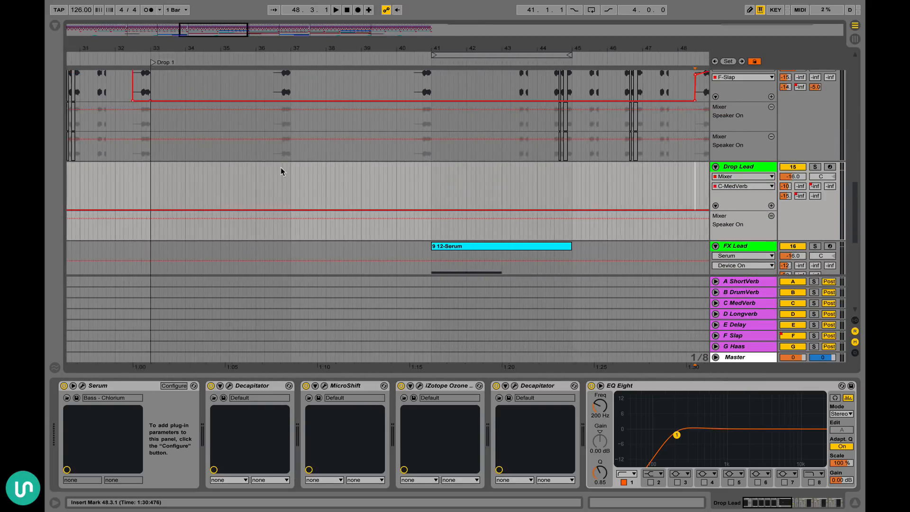
scroll(280, 168, "right", 6)
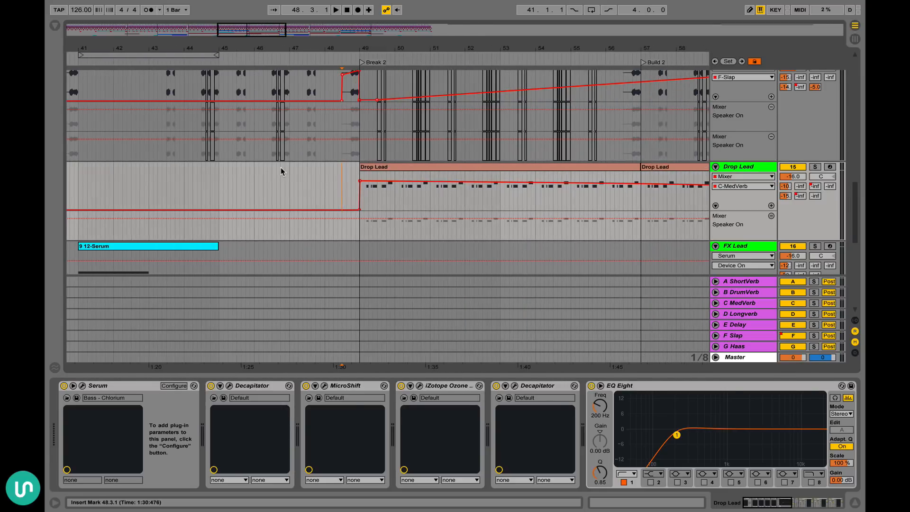
scroll(379, 167, "right", 8)
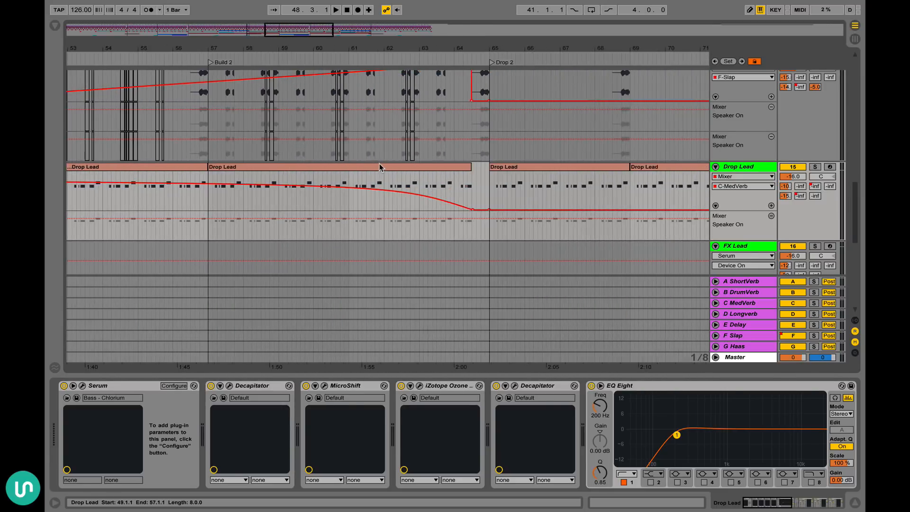
scroll(386, 163, "left", 8)
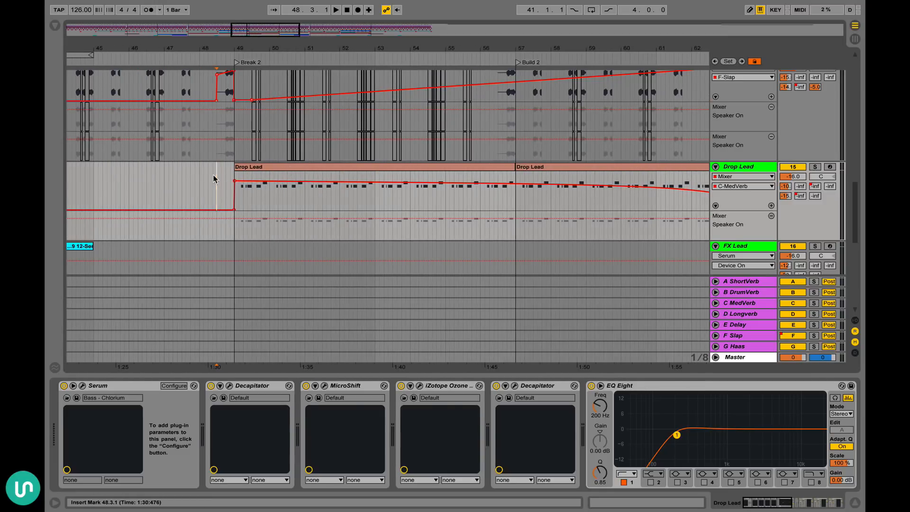
scroll(275, 166, "right", 3)
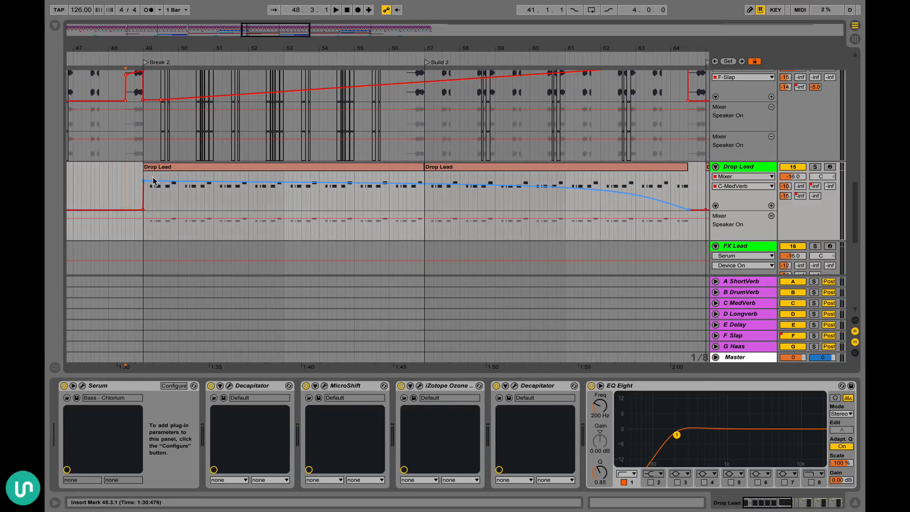
scroll(186, 182, "left", 1)
scroll(287, 166, "left", 2)
Examine the tracks from Top Loop down to the DLSR FX through Break 2 and into Build 2
scroll(287, 166, "up", 5)
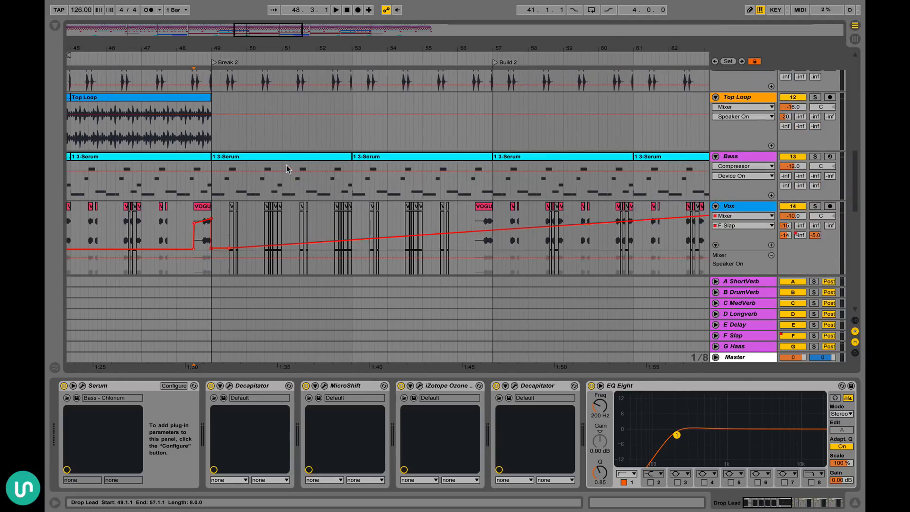
scroll(286, 167, "down", 5)
scroll(286, 167, "up", 2)
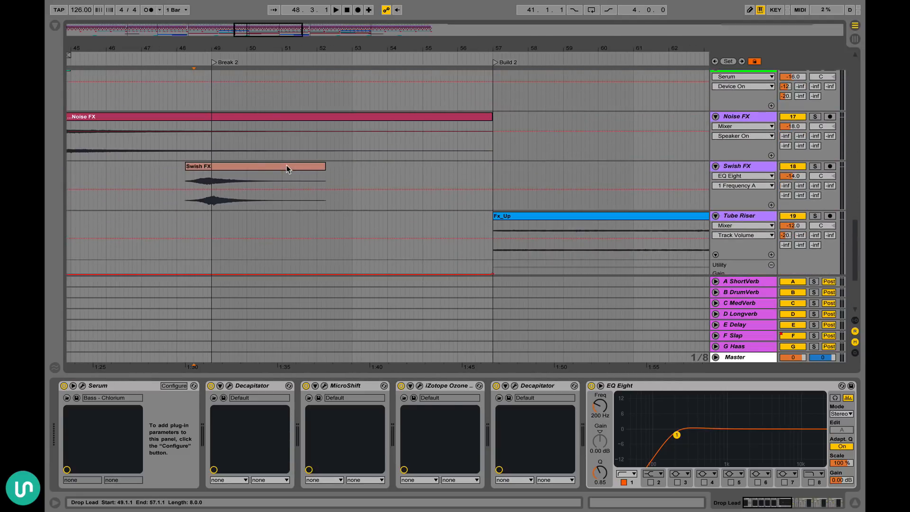
scroll(287, 167, "down", 2)
scroll(287, 167, "right", 5)
scroll(286, 165, "right", 2)
scroll(286, 165, "left", 2)
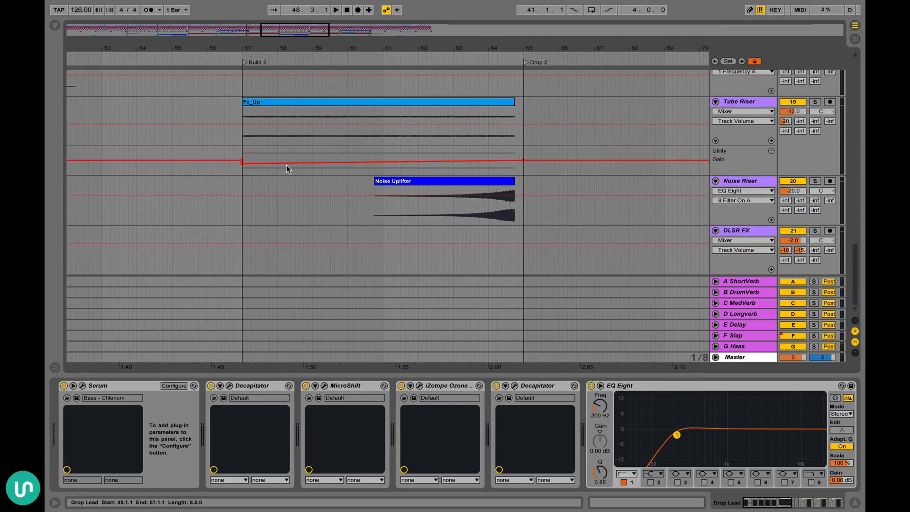
Review the drum, Bass, Vox and Drop Lead tracks across Build 2 and return to the start of Break 2
scroll(287, 165, "up", 5)
scroll(286, 165, "down", 1)
scroll(286, 165, "up", 4)
scroll(286, 166, "down", 3)
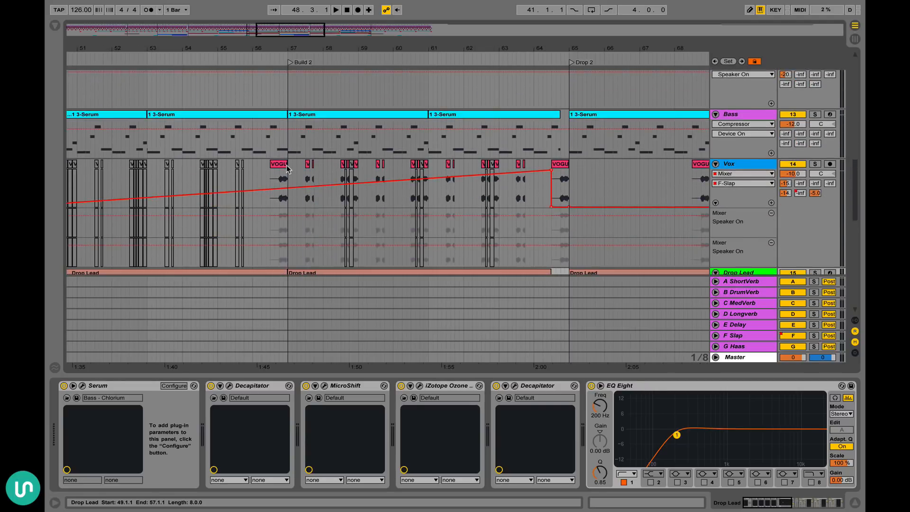
scroll(287, 166, "up", 6)
scroll(286, 166, "down", 6)
scroll(286, 167, "down", 4)
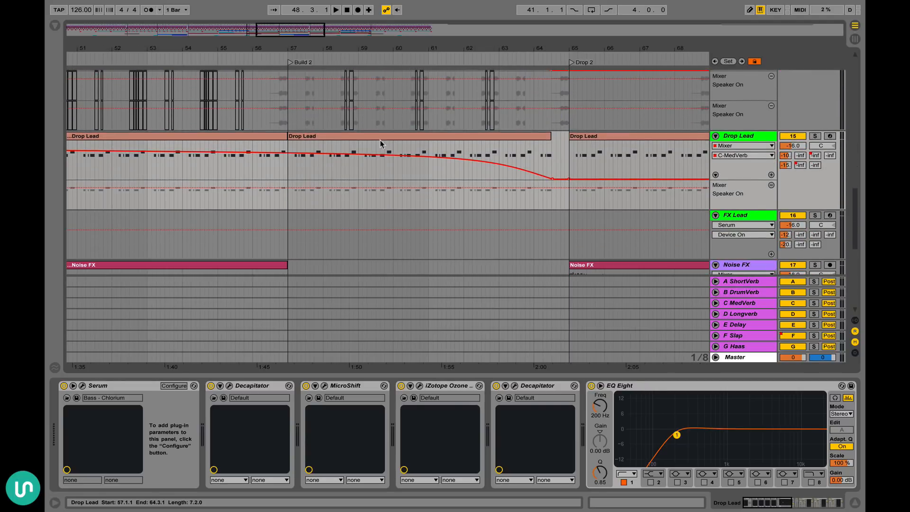
scroll(322, 135, "right", 1)
scroll(220, 142, "left", 6)
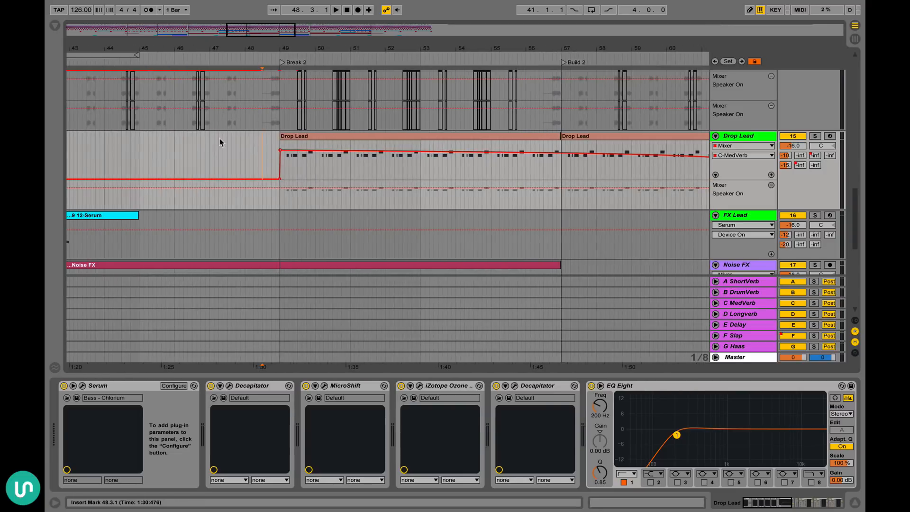
Play from 48.3.1 through Break 2 into Build 2, following the Drop Lead, Vox and drum tracks, and stop around bar 59
key("space")
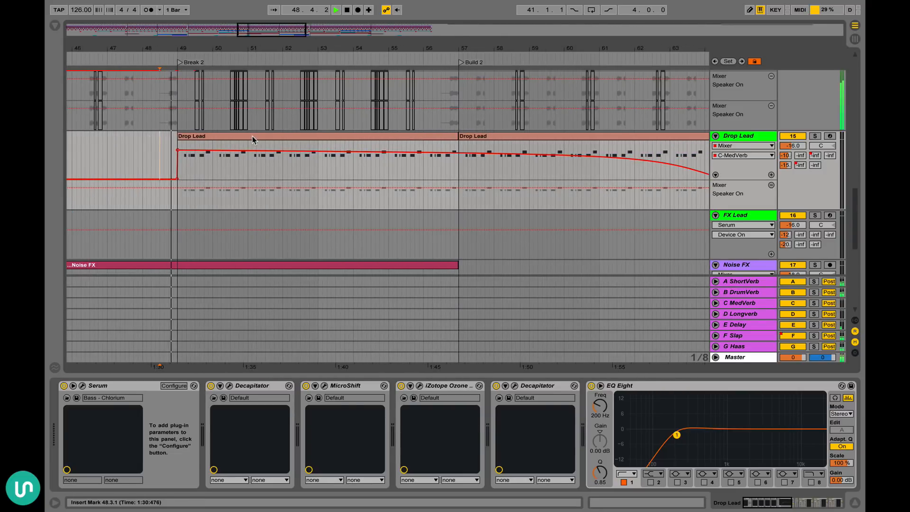
scroll(252, 136, "right", 3)
scroll(252, 135, "left", 1)
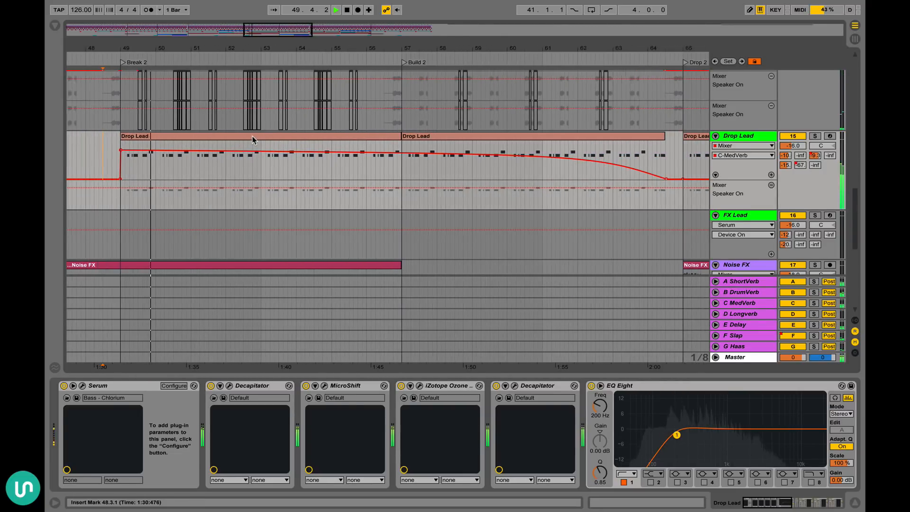
scroll(252, 136, "down", 1)
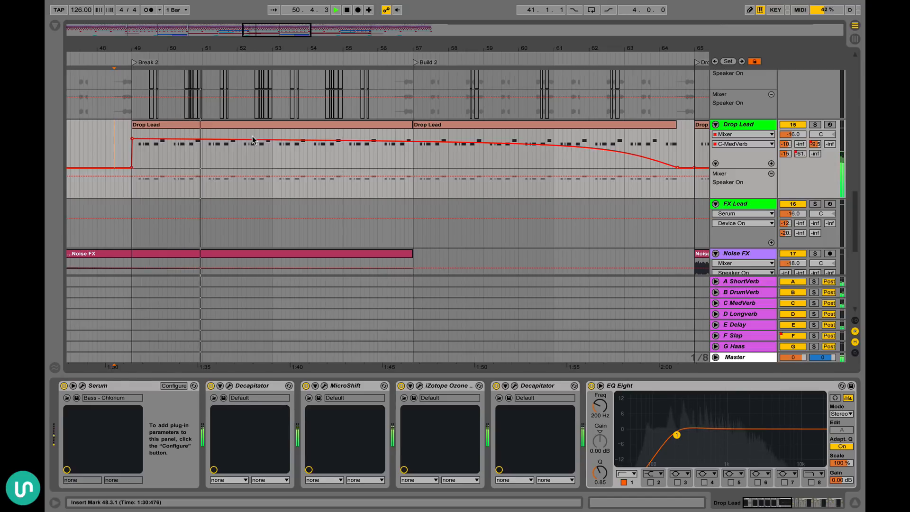
scroll(253, 135, "up", 4)
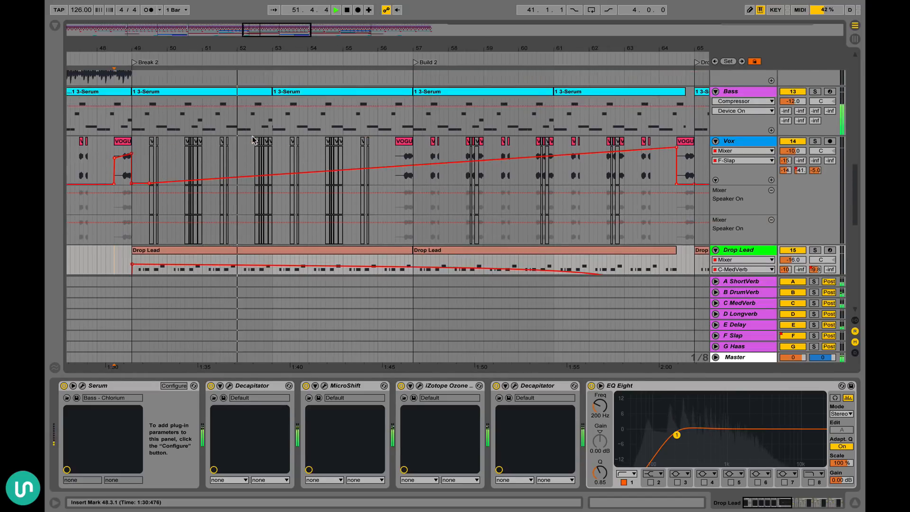
scroll(252, 136, "up", 3)
scroll(252, 136, "left", 1)
scroll(252, 136, "down", 4)
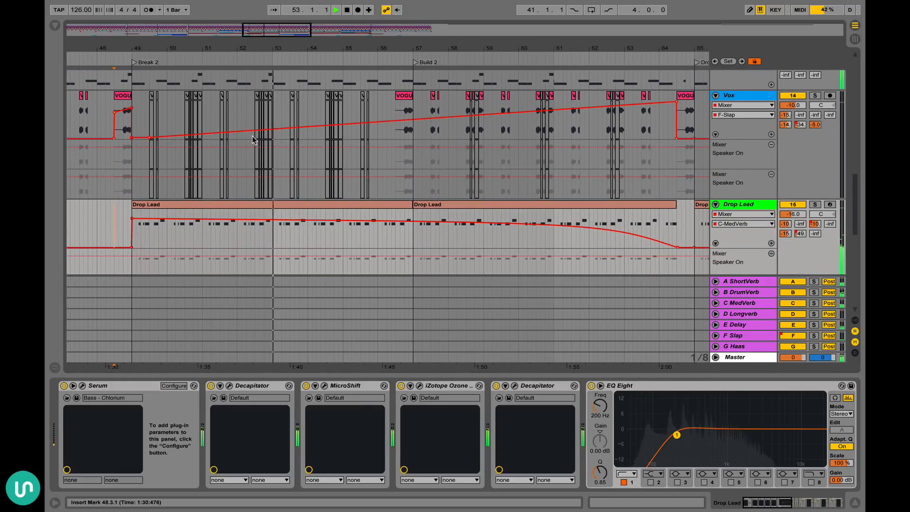
scroll(252, 136, "right", 2)
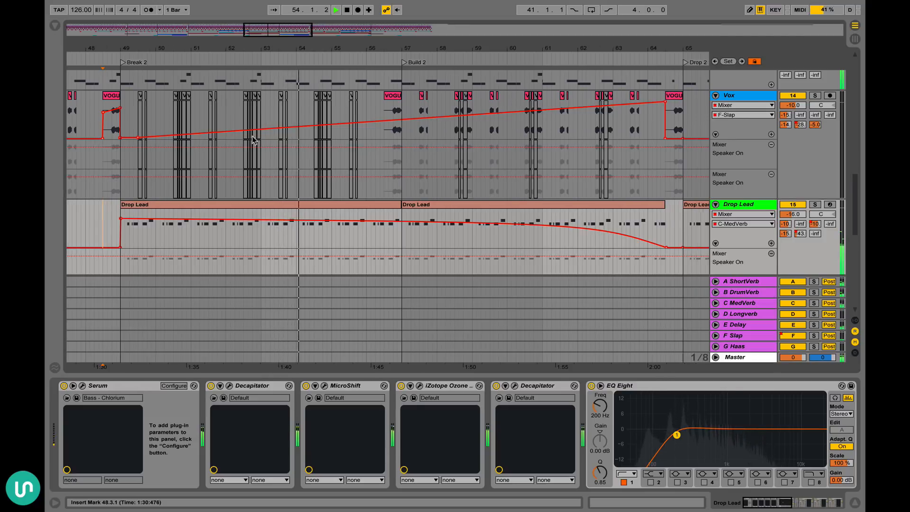
scroll(252, 136, "up", 2)
scroll(252, 135, "up", 6)
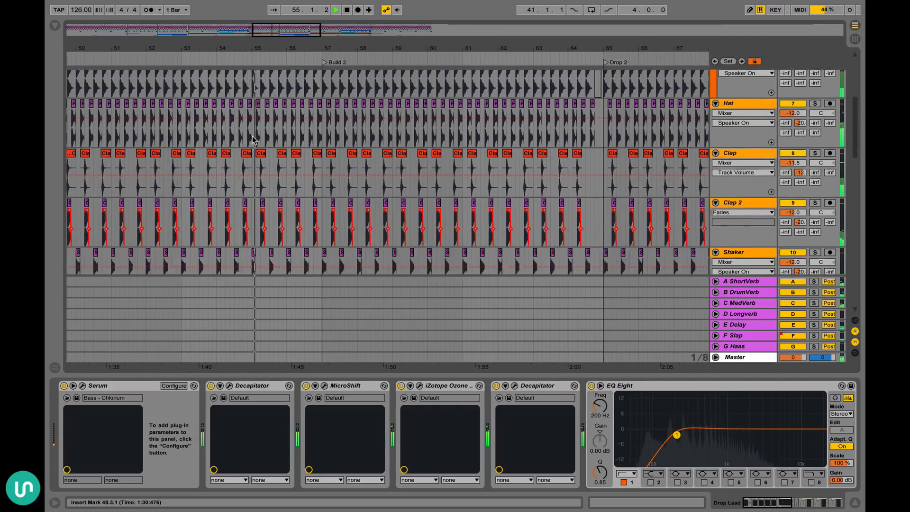
scroll(252, 135, "down", 3)
scroll(252, 135, "down", 4)
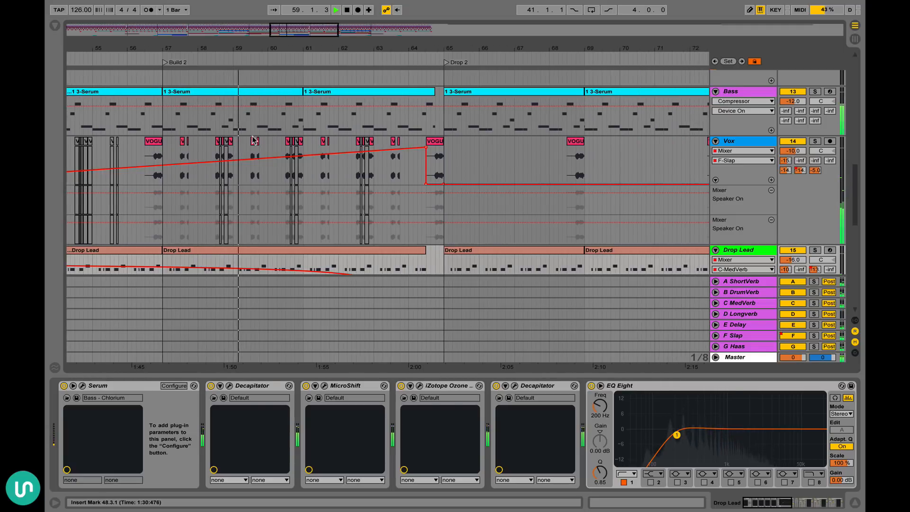
scroll(252, 138, "down", 1)
key("space")
Place the insert marker on the Vox track at 61.1.1 to inspect its rising F-Slap send automation in Build 2
scroll(252, 140, "left", 3)
scroll(252, 140, "up", 1)
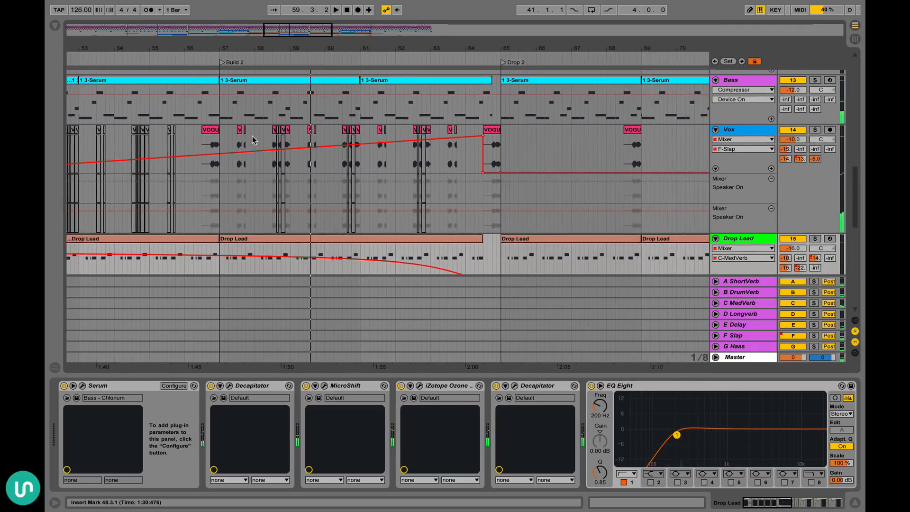
scroll(252, 139, "right", 1)
scroll(313, 143, "down", 1)
scroll(312, 143, "left", 1)
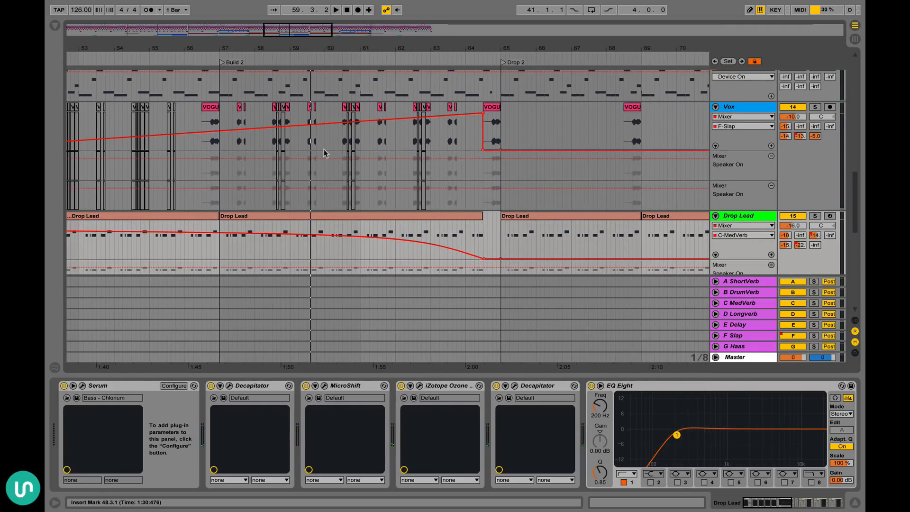
left_click(392, 156)
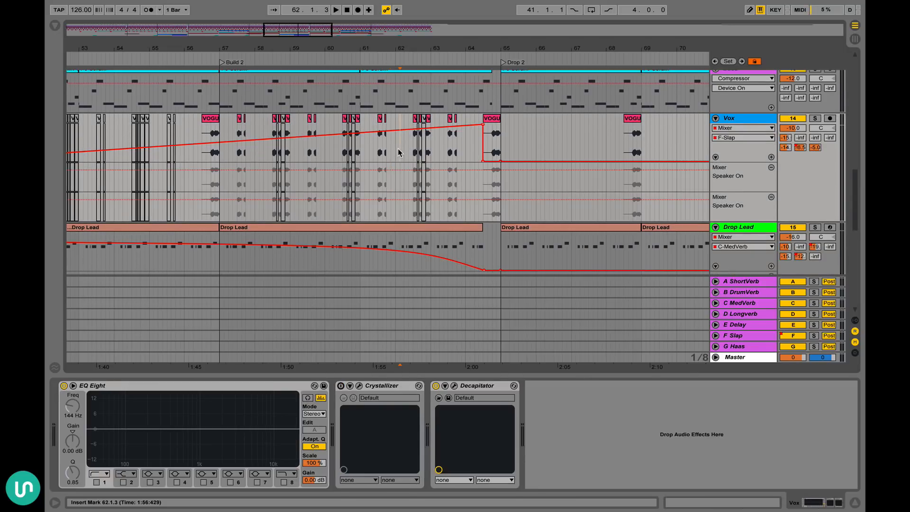
scroll(394, 153, "left", 1)
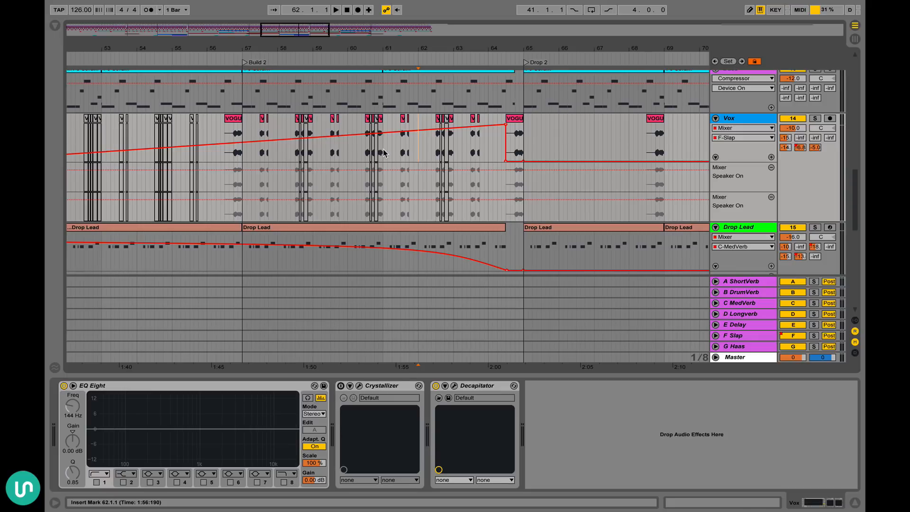
left_click(384, 153)
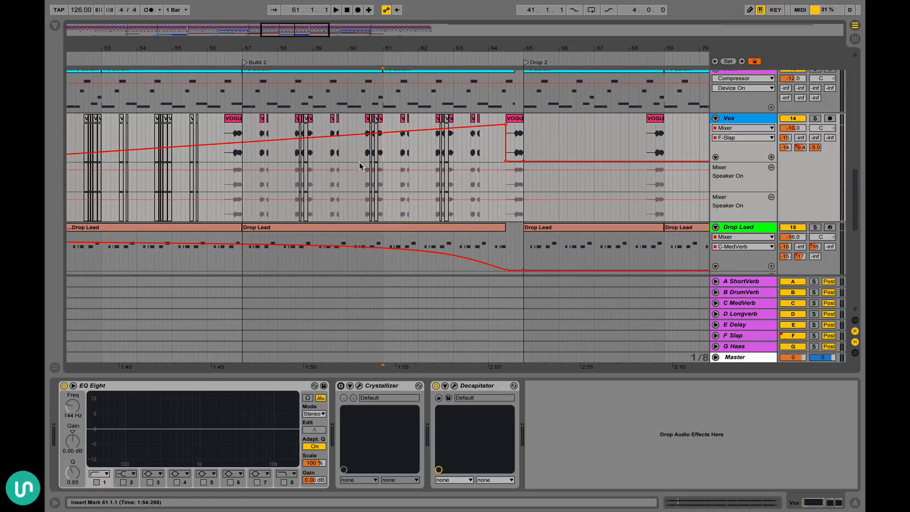
Compare the Vox F-Slap send automation with the Drop Lead's C-MedVerb automation from Break 2 up to Drop 2, marking 62.3.1 on Vox
scroll(359, 165, "down", 1)
scroll(359, 165, "left", 1)
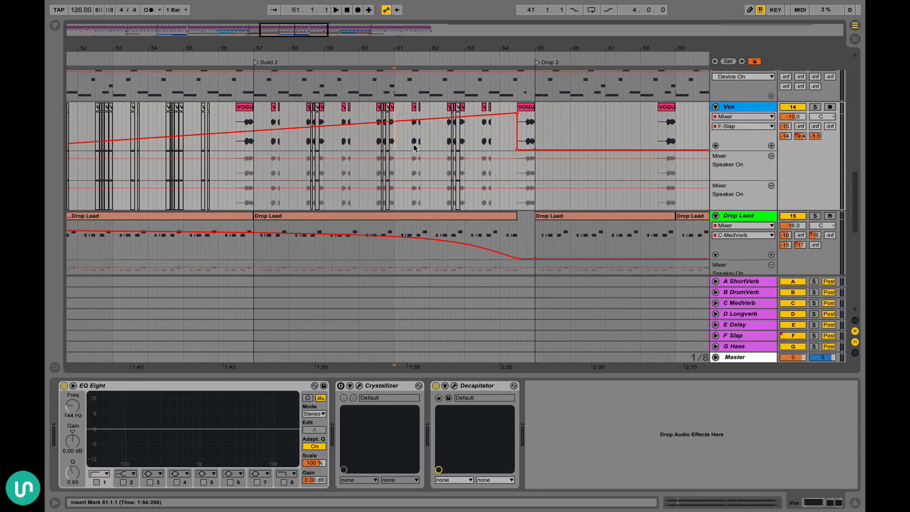
scroll(413, 147, "right", 3)
scroll(401, 142, "right", 2)
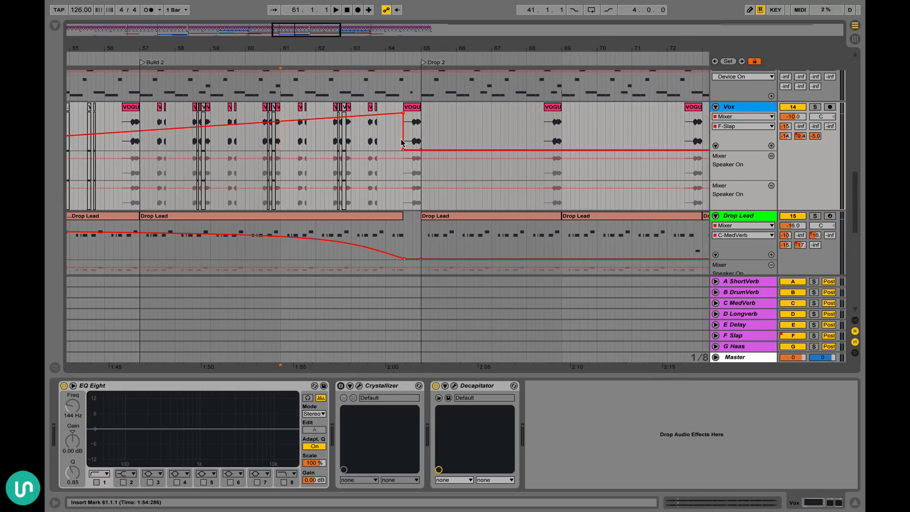
scroll(221, 236, "left", 8)
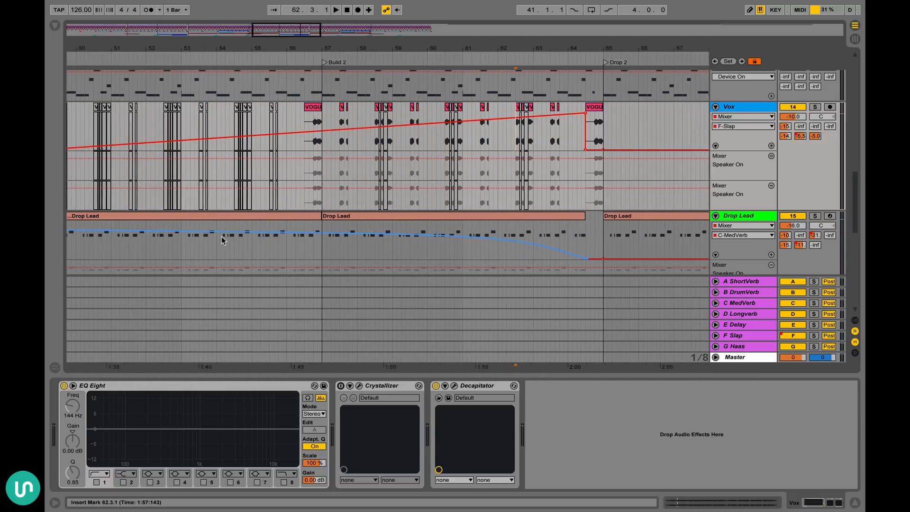
scroll(139, 228, "left", 3)
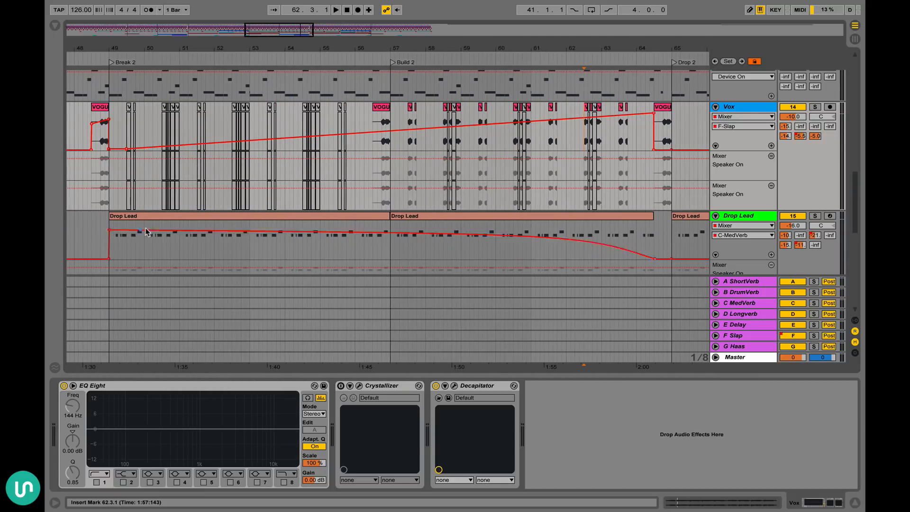
Select the Drop Lead clip from 49.1.1 to 57.1.1, audition its opening with the track soloed, and end the solo
left_click(120, 221)
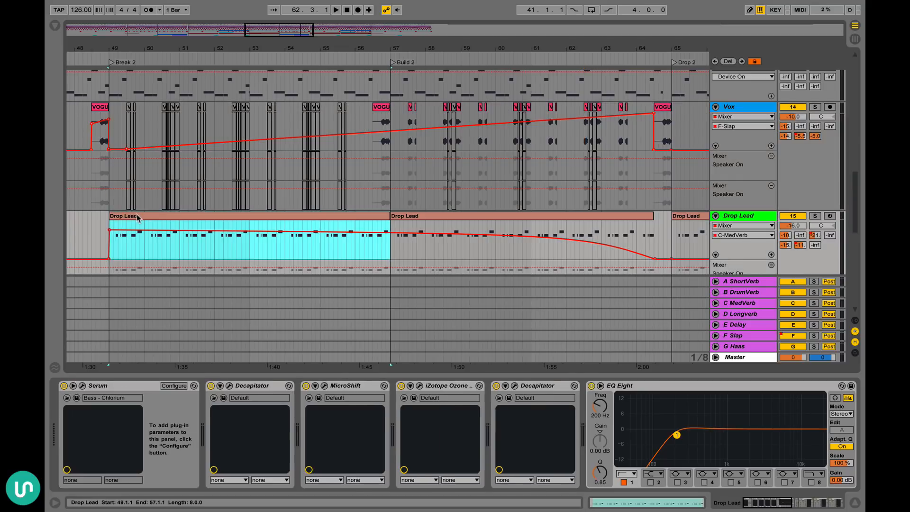
left_click(814, 217)
key("space")
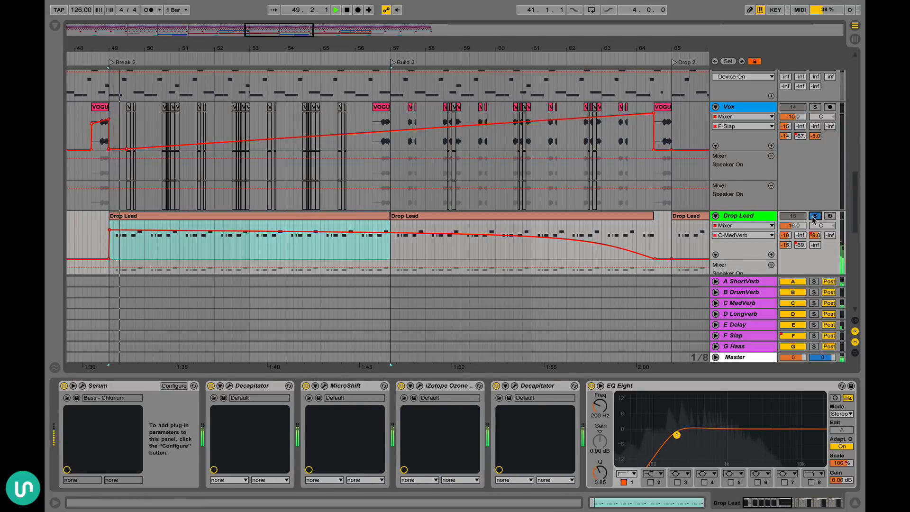
key("space")
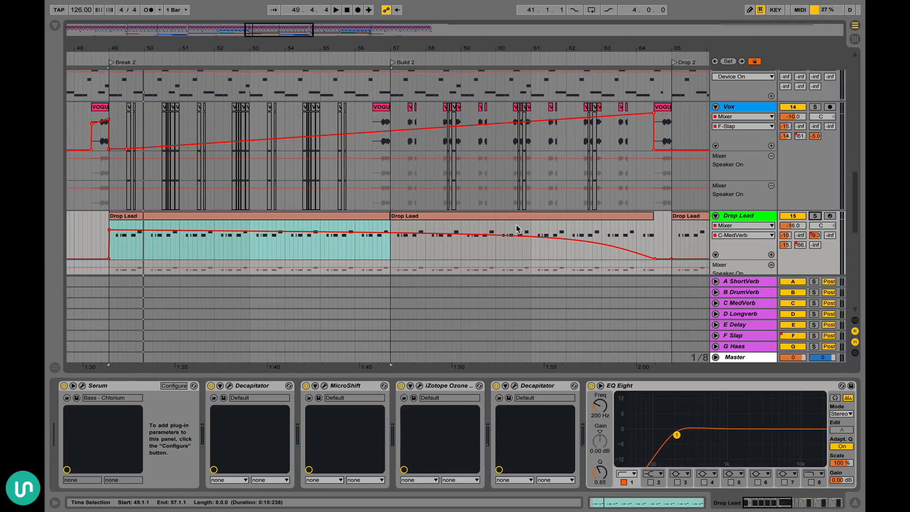
Play the arrangement from 62.4.1 on the Drop Lead track through the transition into Drop 2 and stop around bar 67
scroll(640, 234, "right", 5)
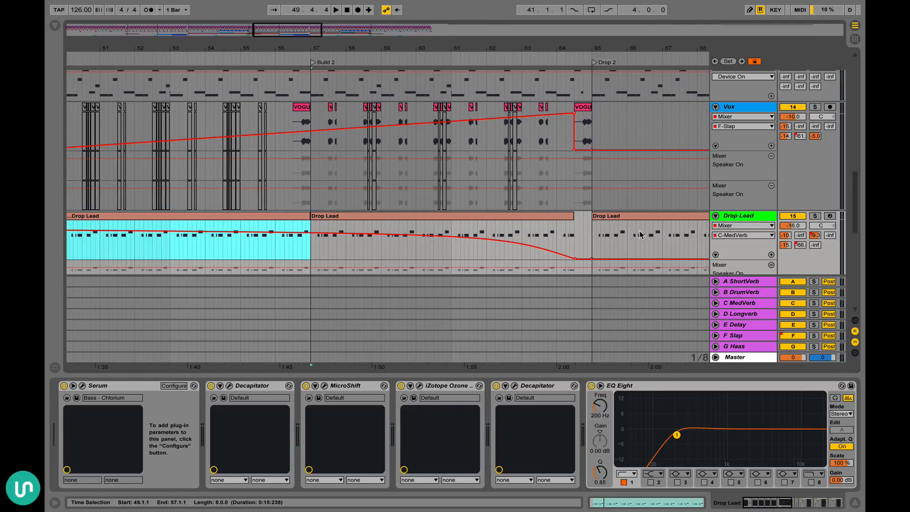
scroll(641, 215, "right", 3)
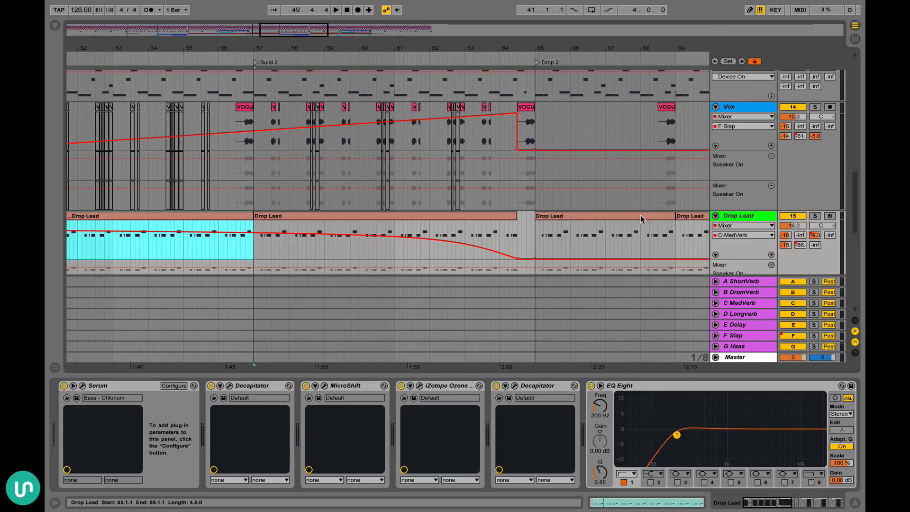
left_click(455, 232)
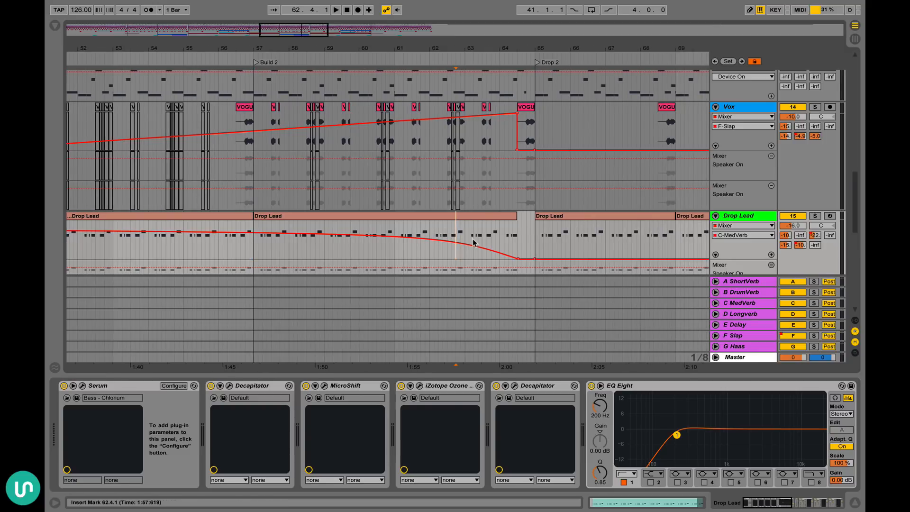
scroll(543, 227, "right", 10)
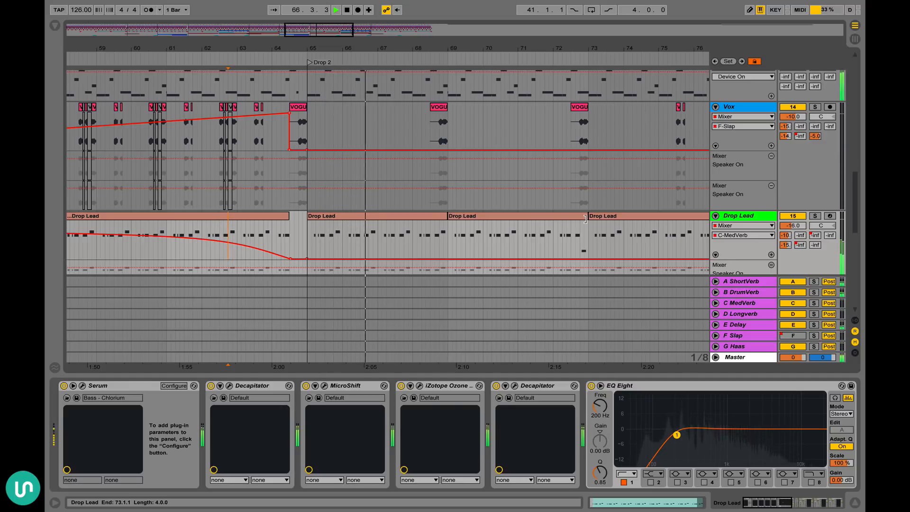
key("space")
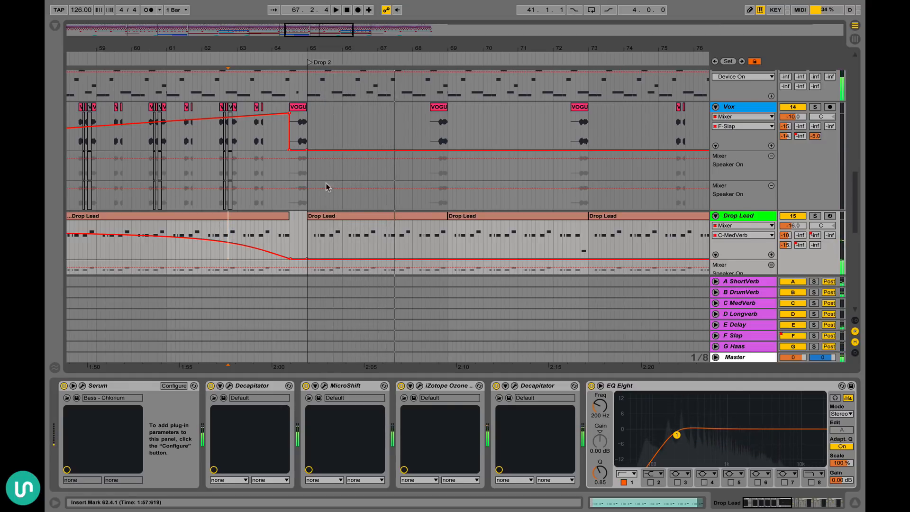
Open the Drop Lead clip at 65.1.1 to inspect its MIDI notes, and hide the clip detail view again
left_click(323, 217)
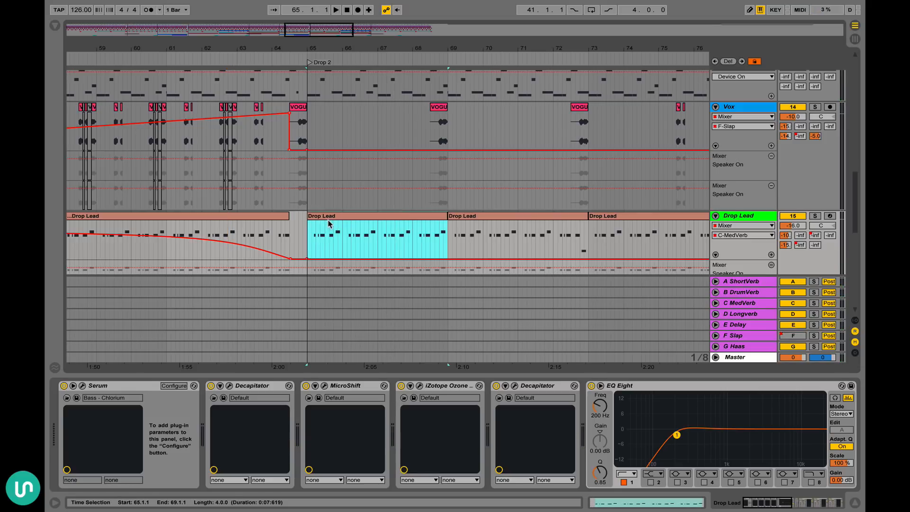
double_click(315, 223)
left_click(240, 418)
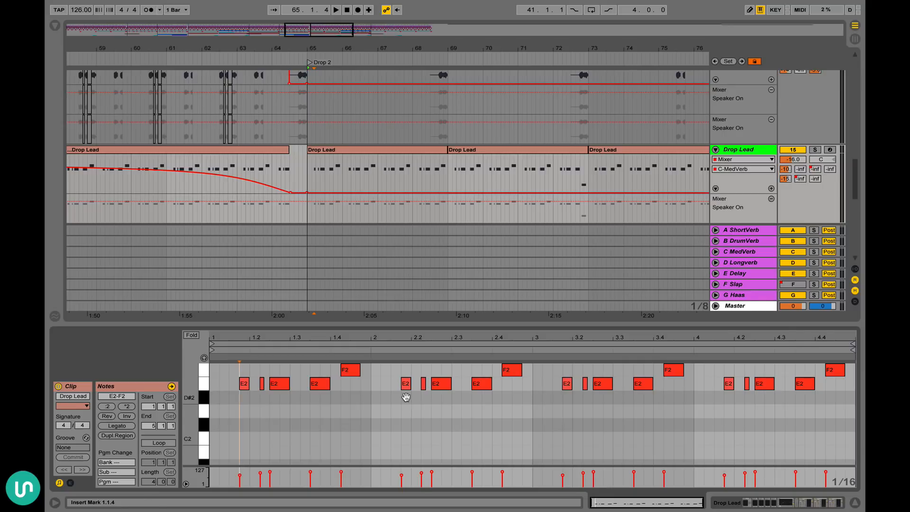
key("alt+super+l")
scroll(313, 186, "right", 5)
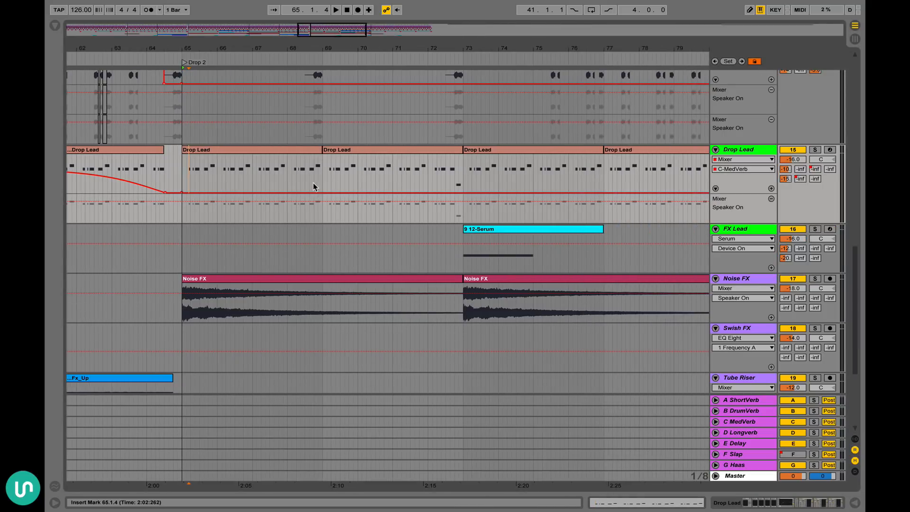
Select the two Drop Lead clips that span the first half of Drop 2, from 65.1.1 to 73.1.1
scroll(287, 155, "up", 4)
scroll(304, 180, "left", 2)
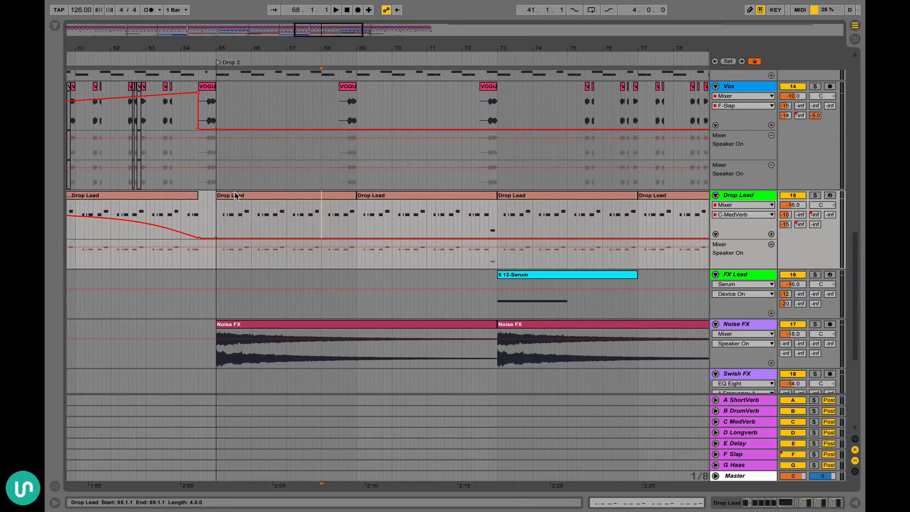
left_click(311, 192)
left_click(462, 192, "shift")
scroll(462, 192, "up", 2)
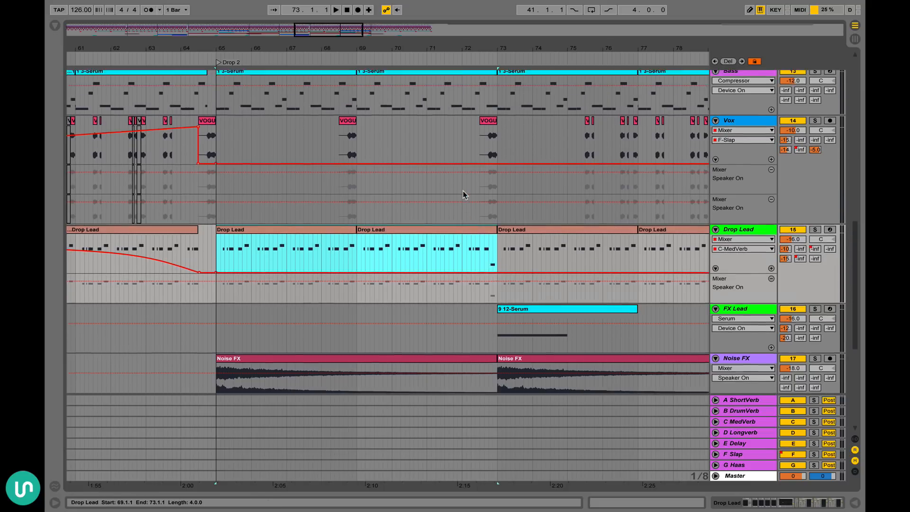
scroll(463, 192, "down", 1)
scroll(462, 192, "left", 1)
left_click(312, 209)
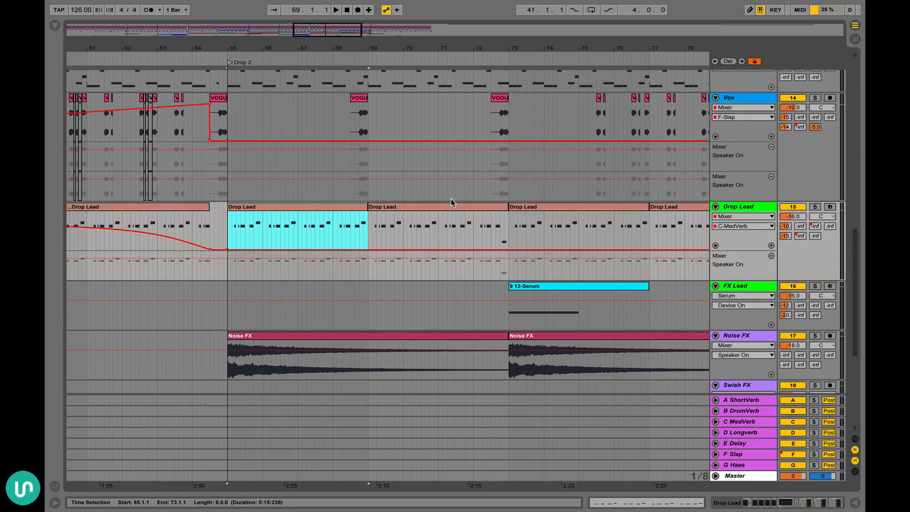
left_click(451, 202, "shift")
Review the tracks around the selected Drop Lead clips, play Drop 2 from 65.1.1 and stop around bar 74
scroll(351, 213, "up", 8)
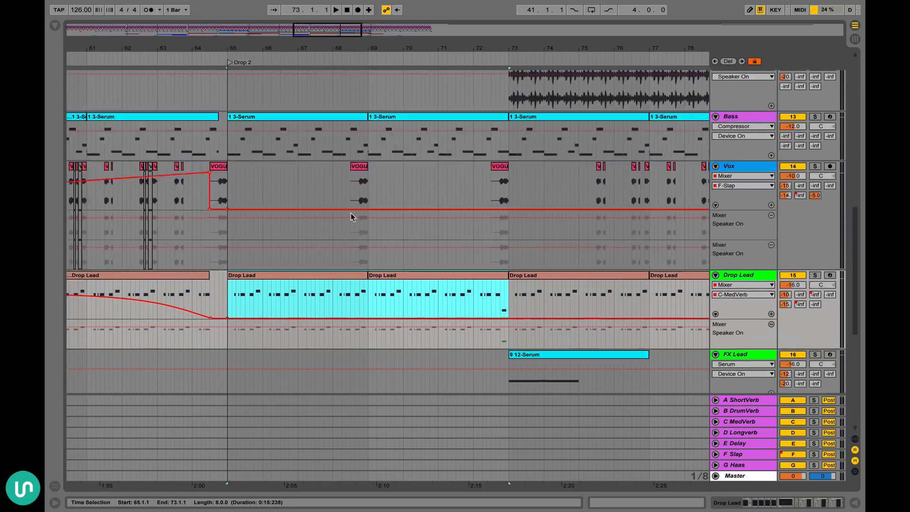
scroll(351, 213, "down", 9)
scroll(351, 213, "right", 1)
scroll(351, 217, "up", 2)
scroll(351, 217, "right", 1)
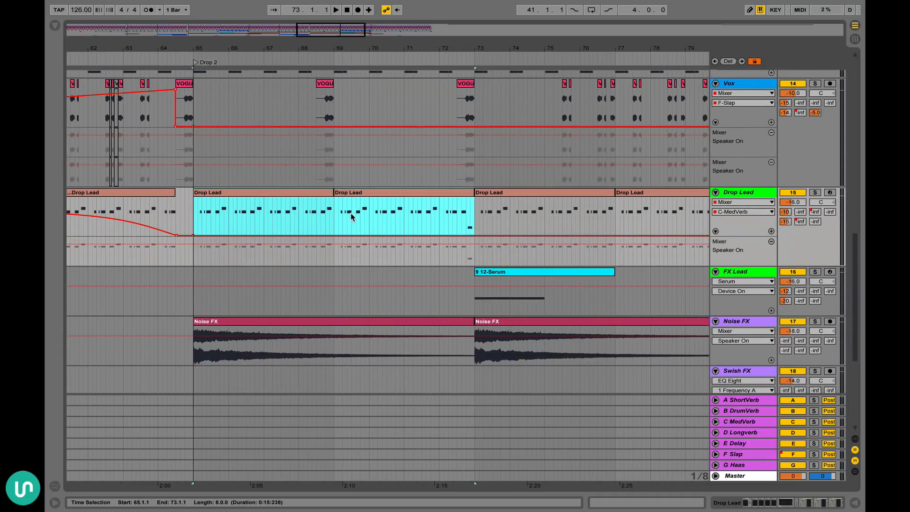
scroll(474, 249, "up", 2)
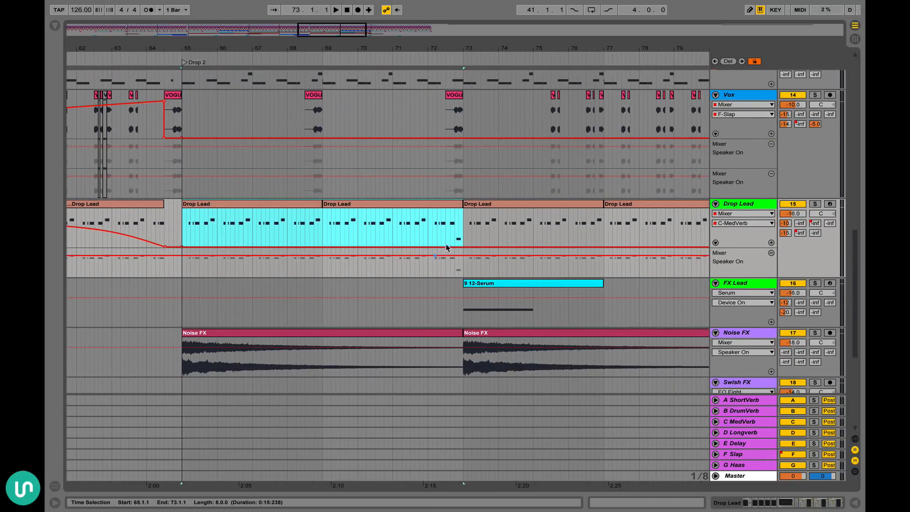
key("space")
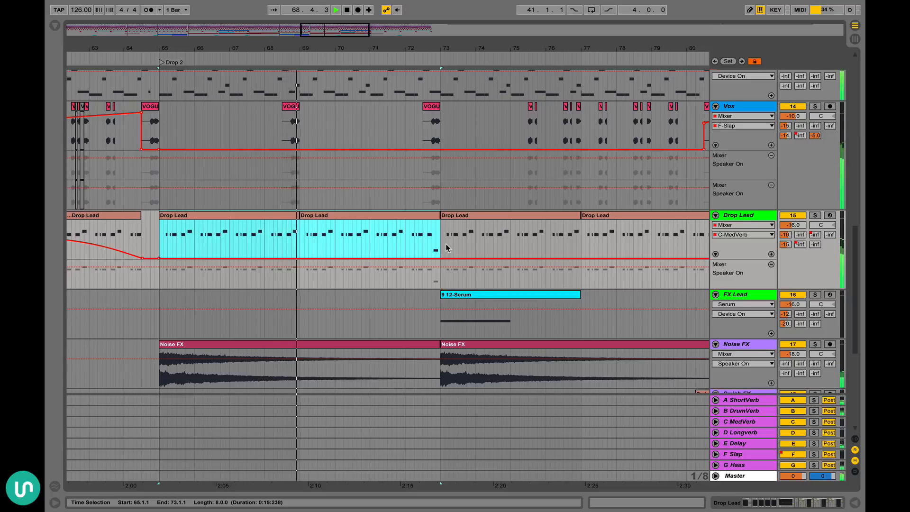
scroll(446, 243, "up", 2)
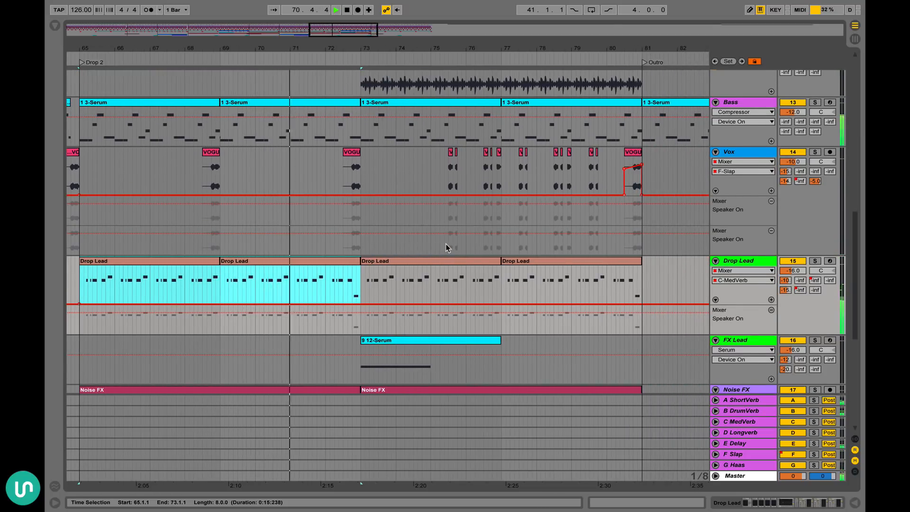
scroll(445, 243, "down", 1)
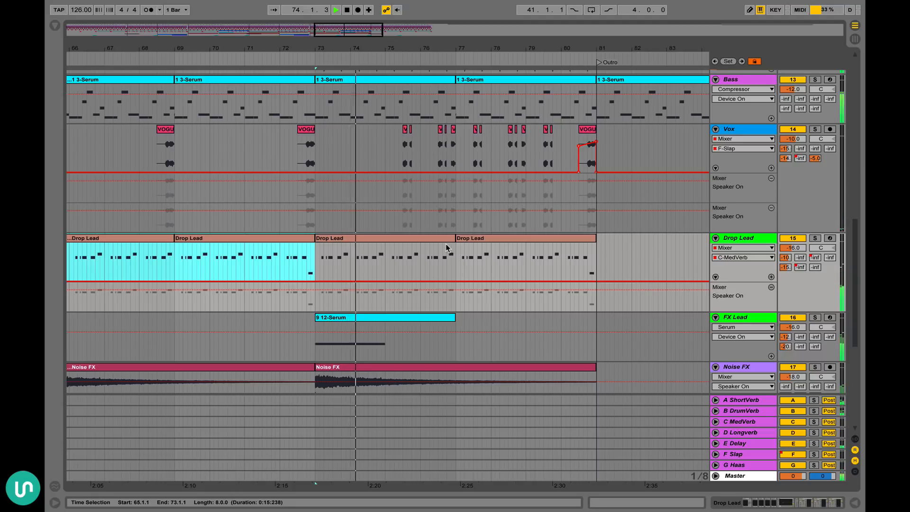
key("space")
Compare the two Drop Lead clips in the first half of Drop 2, selecting the one at 69.1.1 and the one at 65.1.1
left_click(251, 245)
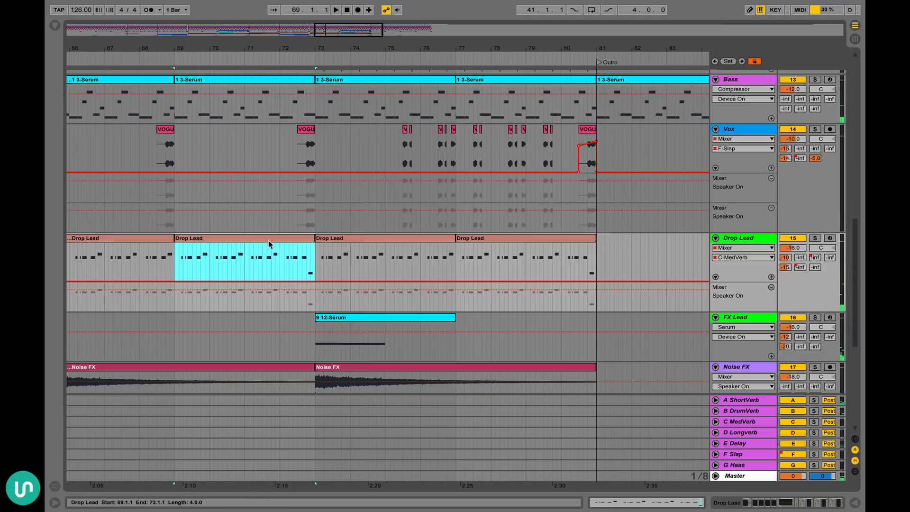
scroll(279, 253, "left", 10)
scroll(279, 253, "right", 8)
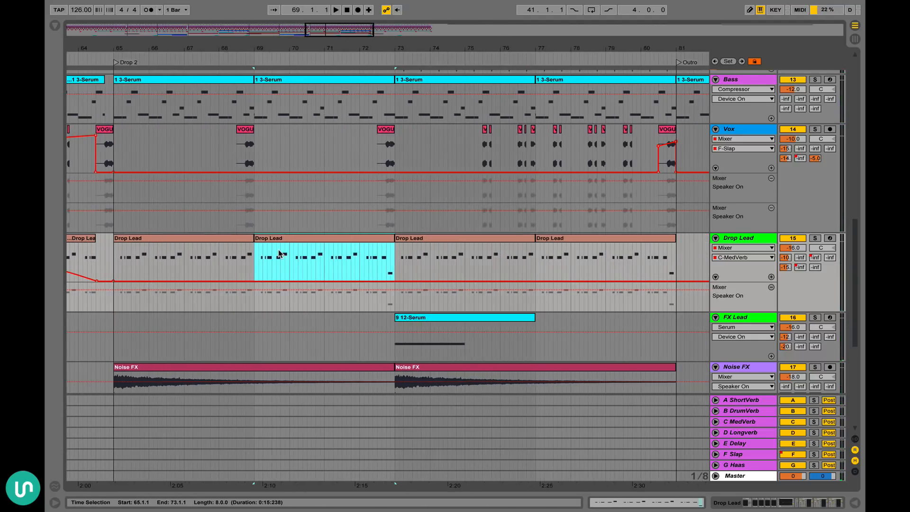
scroll(201, 238, "left", 3)
left_click(201, 239)
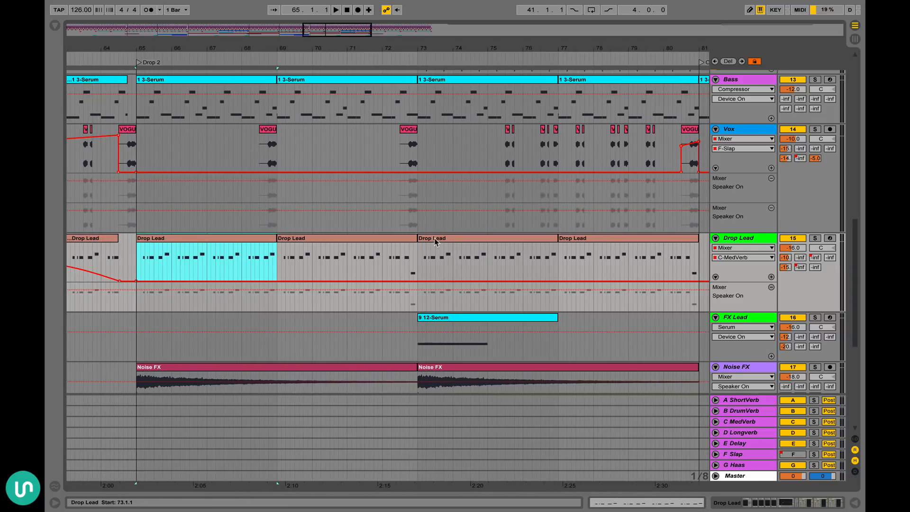
Compare the Noise FX clips starting at 65.1.1 and 73.1.1, and place the insert marker at the second clip's start
scroll(201, 239, "left", 3)
scroll(272, 316, "down", 3)
scroll(199, 325, "left", 4)
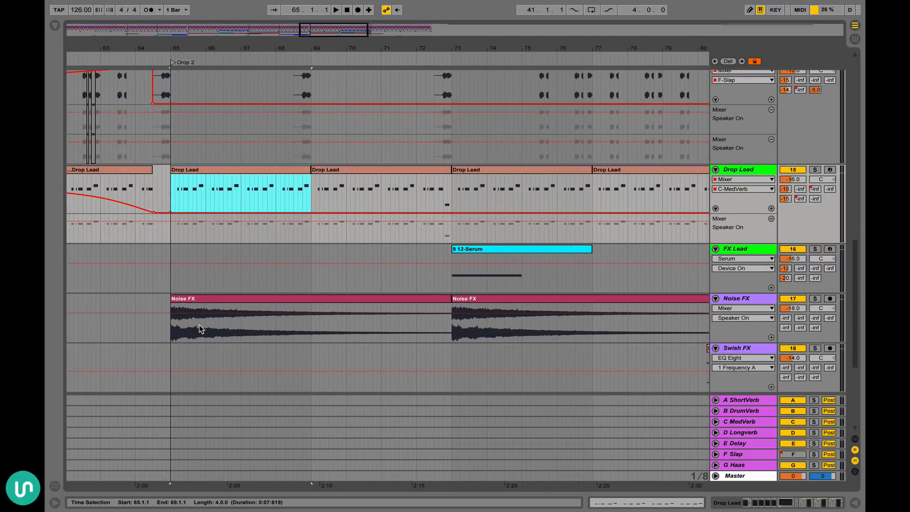
left_click(224, 302)
scroll(224, 303, "right", 3)
left_click(437, 302)
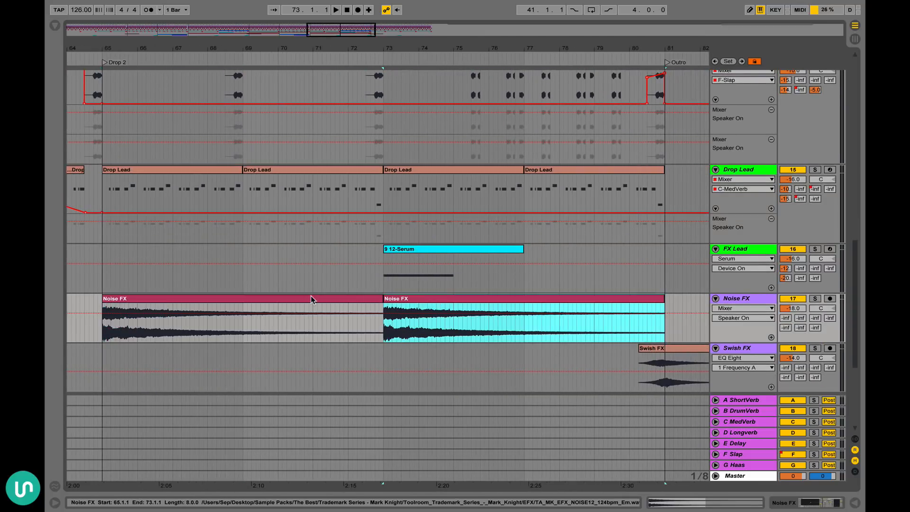
left_click(313, 298)
left_click(425, 300)
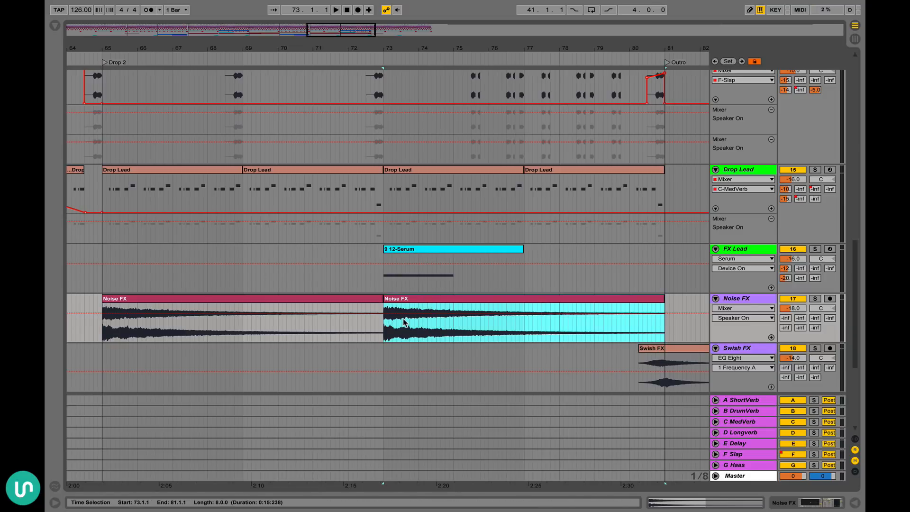
left_click(384, 331)
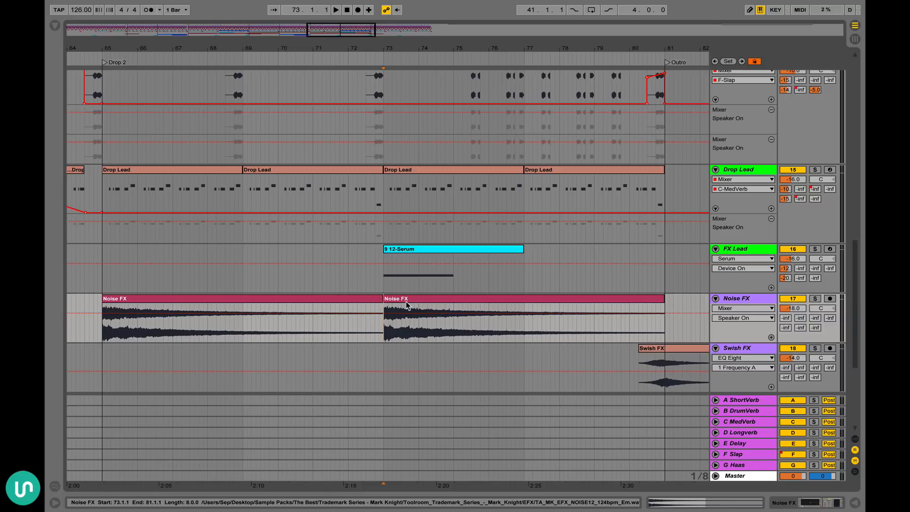
Inspect the layers from bar 73 of Drop 2, placing the insert marker at 72.2.1 on FX Lead and 75.1.3 on Vox
left_click(362, 257)
scroll(360, 258, "right", 3)
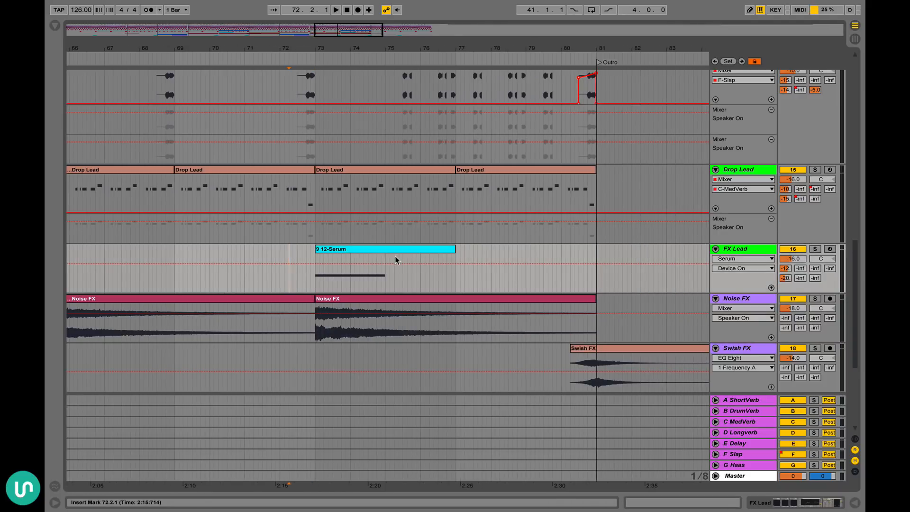
scroll(367, 247, "up", 5)
scroll(368, 246, "right", 2)
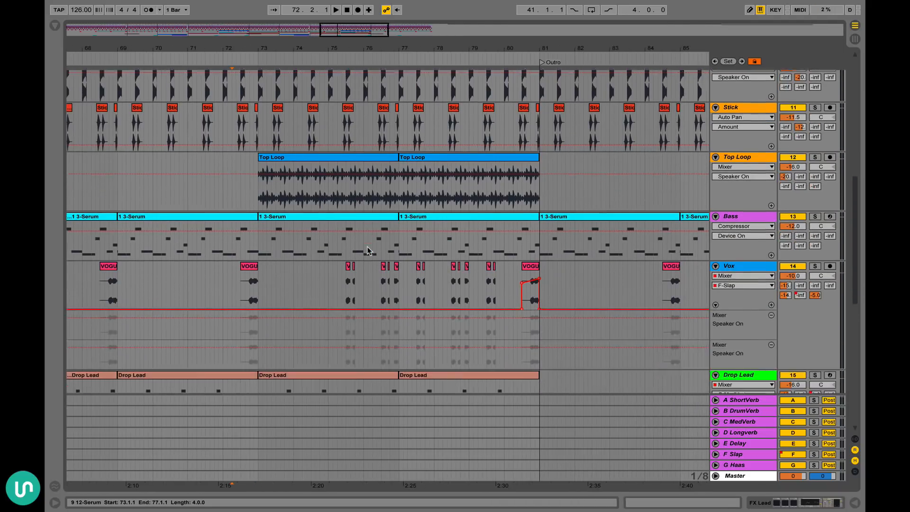
scroll(368, 250, "down", 1)
scroll(367, 249, "right", 1)
left_click(323, 261)
scroll(323, 261, "right", 2)
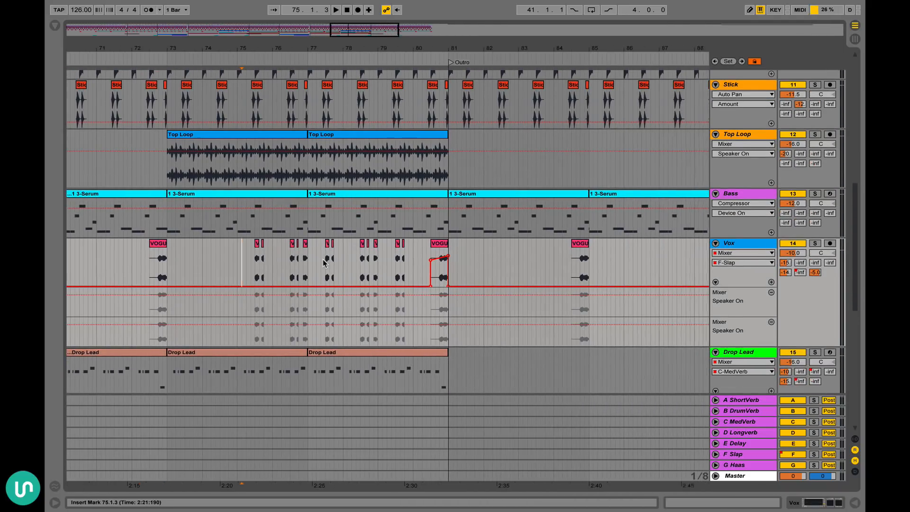
Review the lead and FX tracks in the second half of Drop 2 and select the Drop Lead clip from 73.1.1 to 77.1.1
scroll(322, 261, "left", 3)
scroll(323, 261, "down", 5)
scroll(332, 242, "down", 5)
scroll(332, 241, "left", 1)
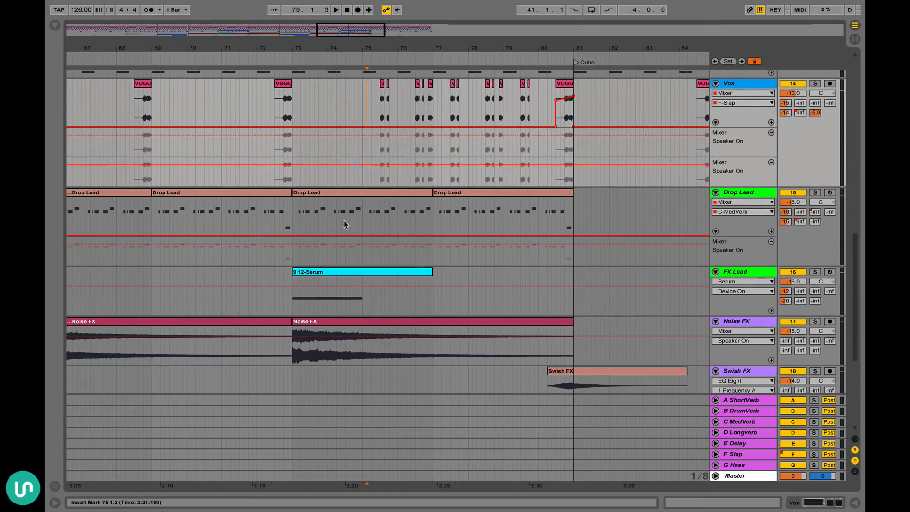
scroll(344, 220, "up", 3)
scroll(377, 196, "right", 3)
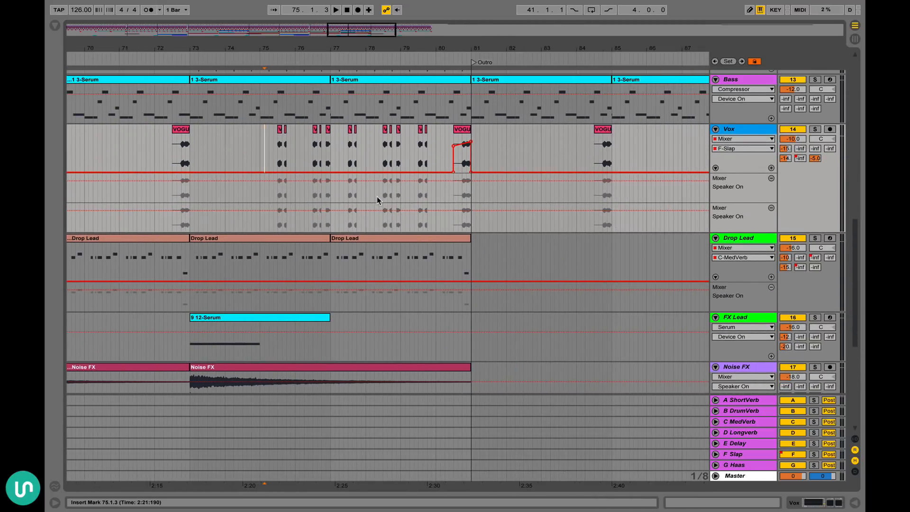
scroll(328, 231, "left", 1)
scroll(328, 231, "down", 1)
left_click(265, 233)
left_click(278, 227)
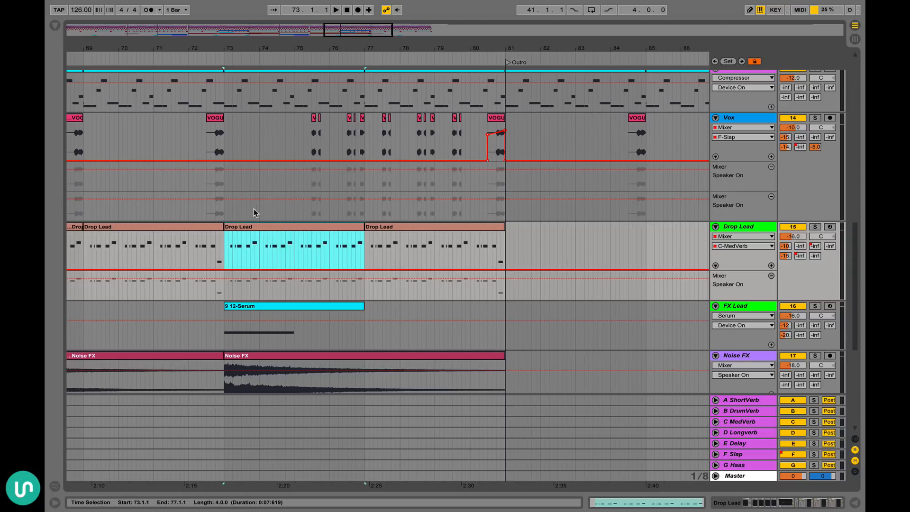
Select the chopped vocal section on the Vox track from 75.1.1 to 77.1.1
scroll(280, 111, "left", 1)
scroll(280, 111, "up", 4)
scroll(280, 112, "down", 5)
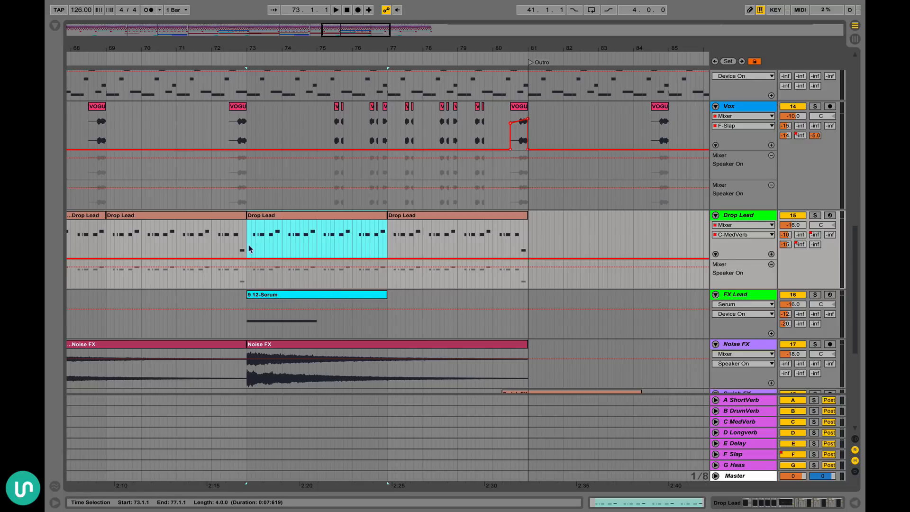
left_click(336, 121)
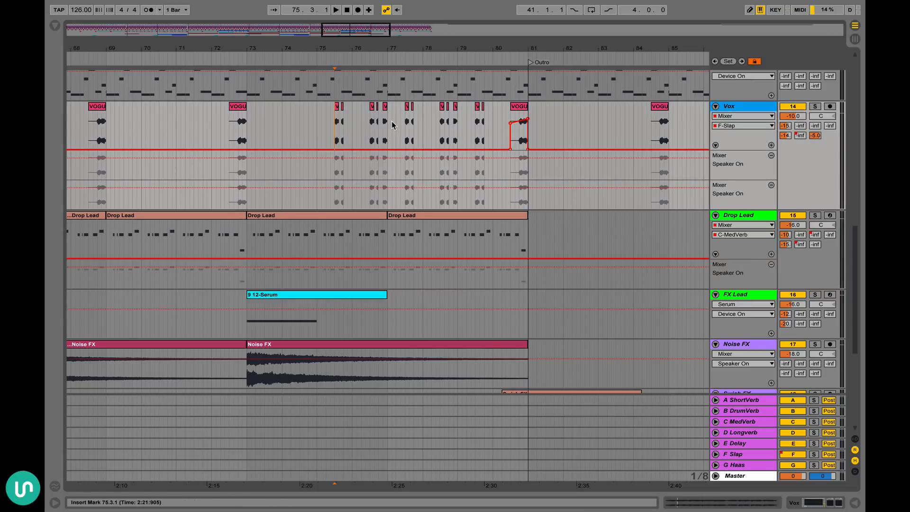
mouse_move(387, 125)
left_mouse_down()
mouse_move(317, 125)
mouse_move(387, 126)
left_mouse_up()
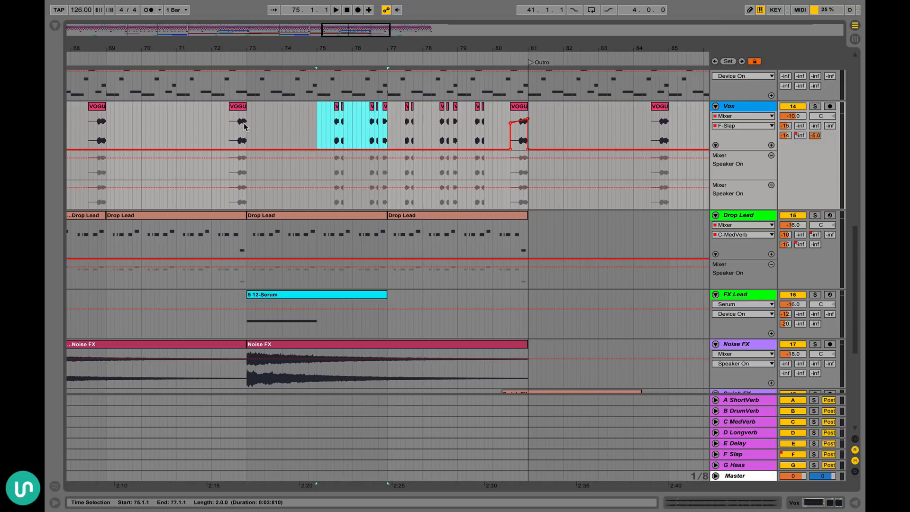
Play from 72.4.3 on the Vox track into the start of the Outro, reviewing the vocal chops, percussion and Top Loop
left_click(243, 124)
key("space")
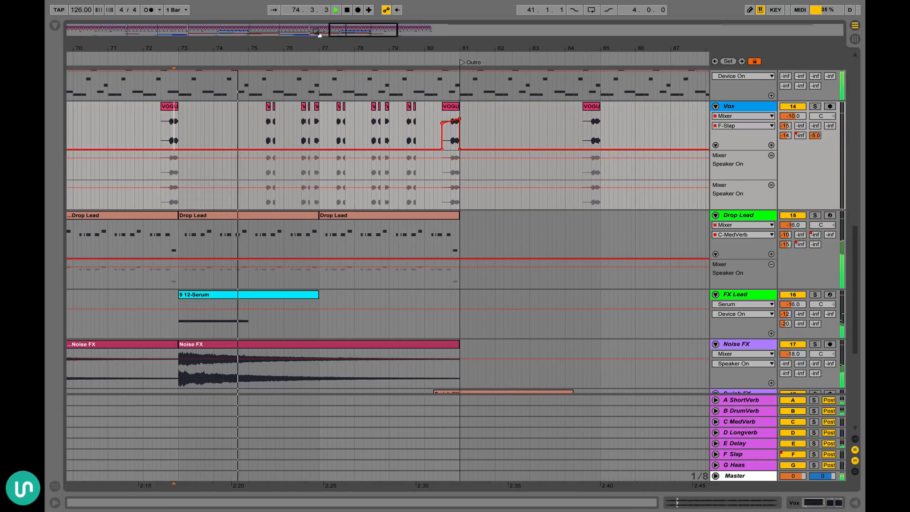
left_click_drag(317, 47, 317, 44)
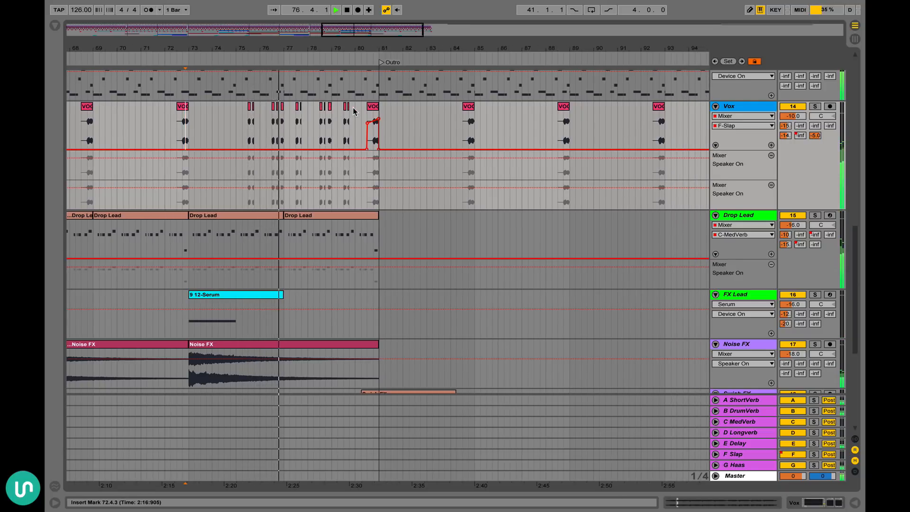
scroll(353, 111, "up", 1)
scroll(353, 112, "up", 12)
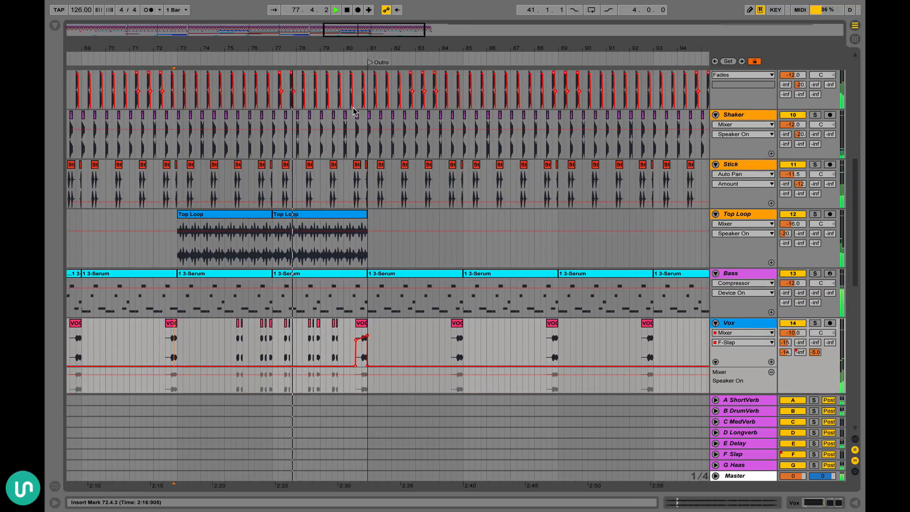
scroll(353, 111, "up", 3)
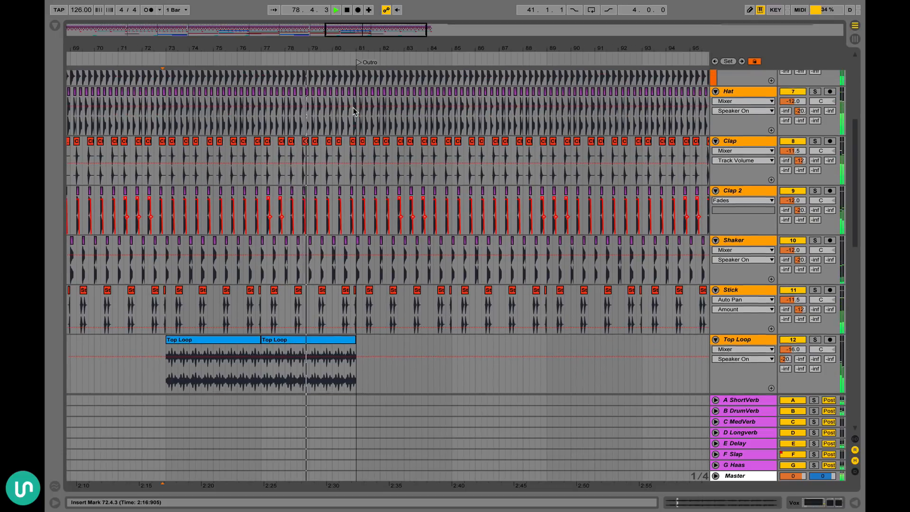
scroll(353, 111, "down", 4)
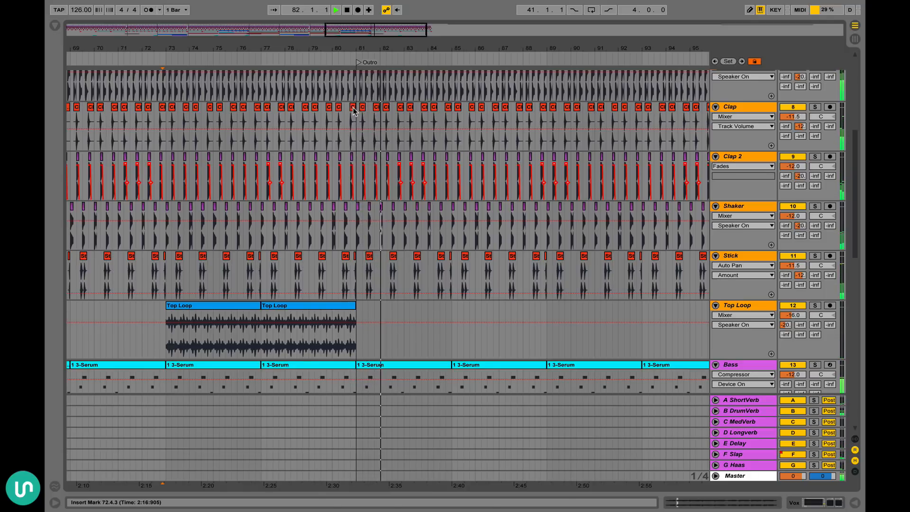
key("space")
Review the FX tracks around the Outro marker and select the Vox clip from 80.3.1 to 81.1.1
scroll(353, 111, "down", 20)
scroll(353, 112, "down", 7)
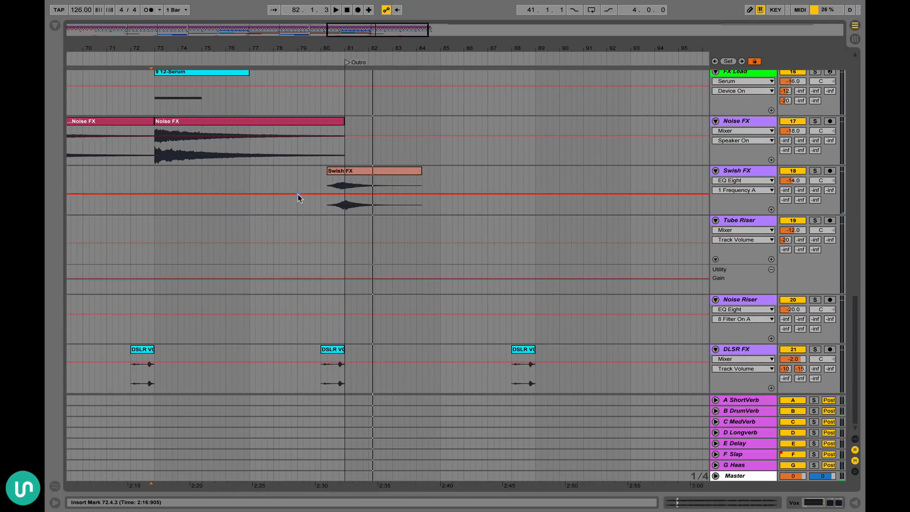
scroll(286, 350, "right", 2)
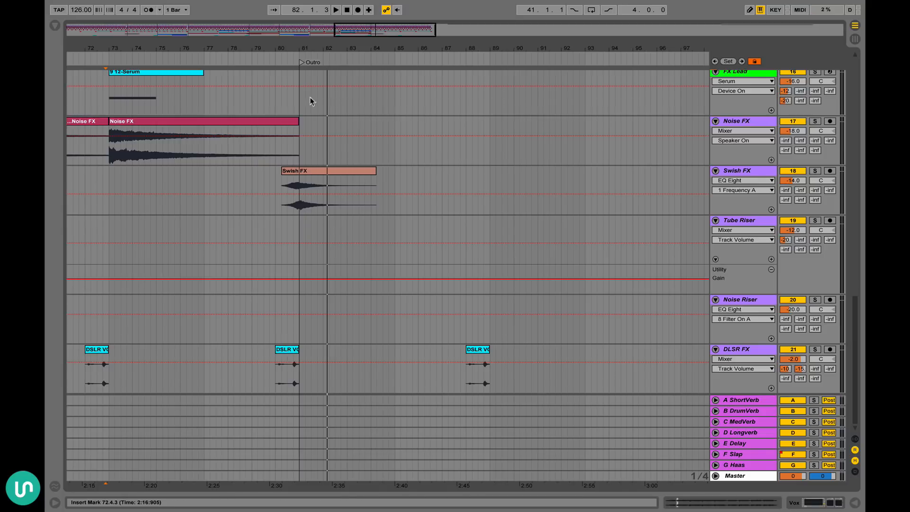
scroll(368, 190, "up", 10)
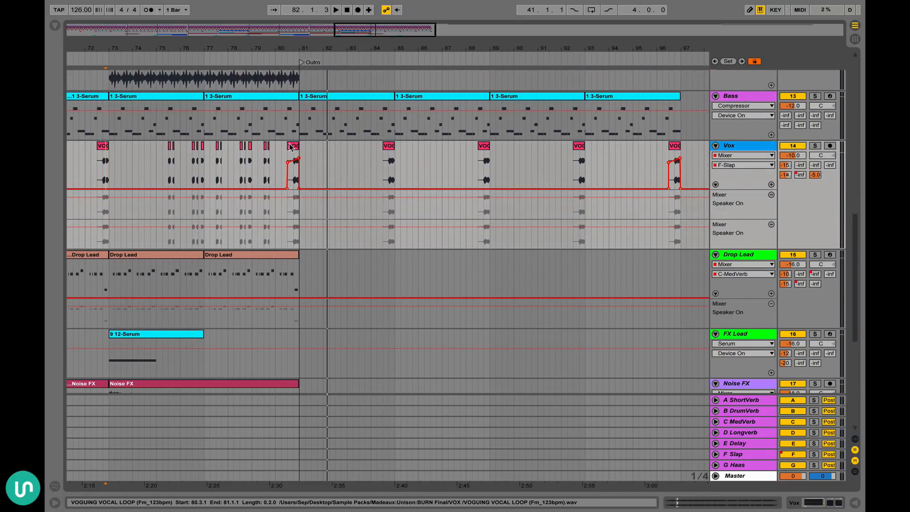
left_click(292, 147)
Examine which tracks continue through the Outro, from the Kicks group down to DLSR FX
scroll(335, 151, "right", 5)
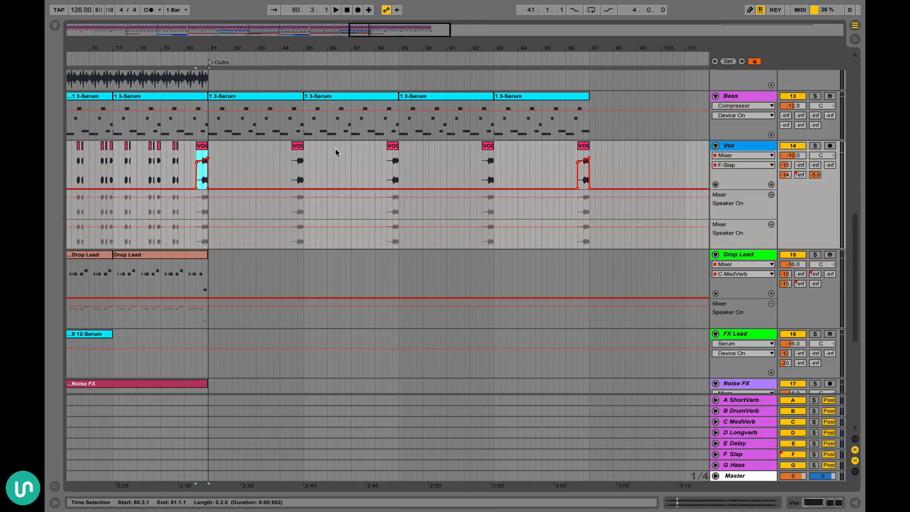
scroll(335, 150, "up", 15)
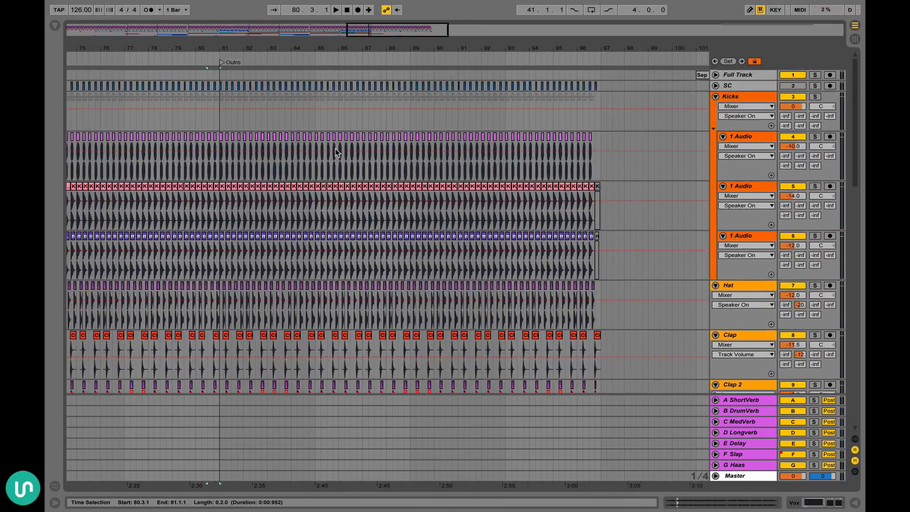
scroll(335, 151, "down", 20)
scroll(335, 151, "up", 5)
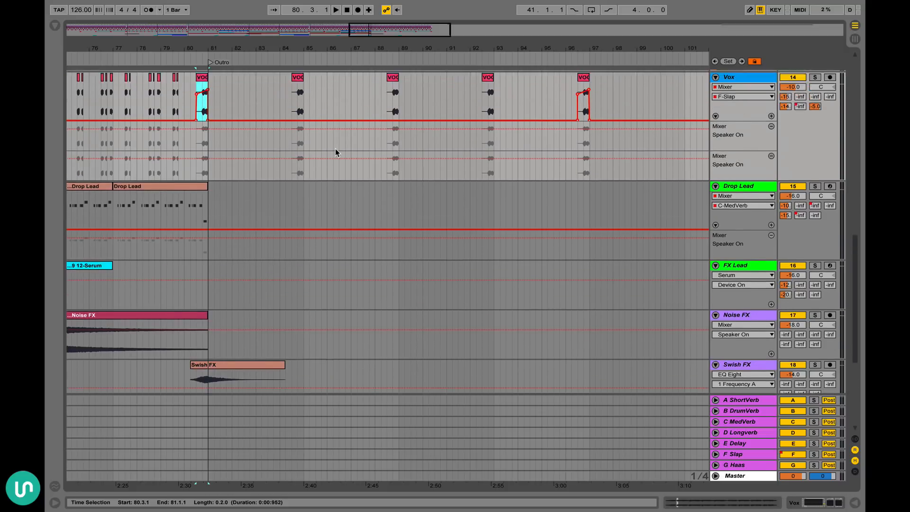
scroll(440, 137, "down", 10)
scroll(440, 138, "right", 2)
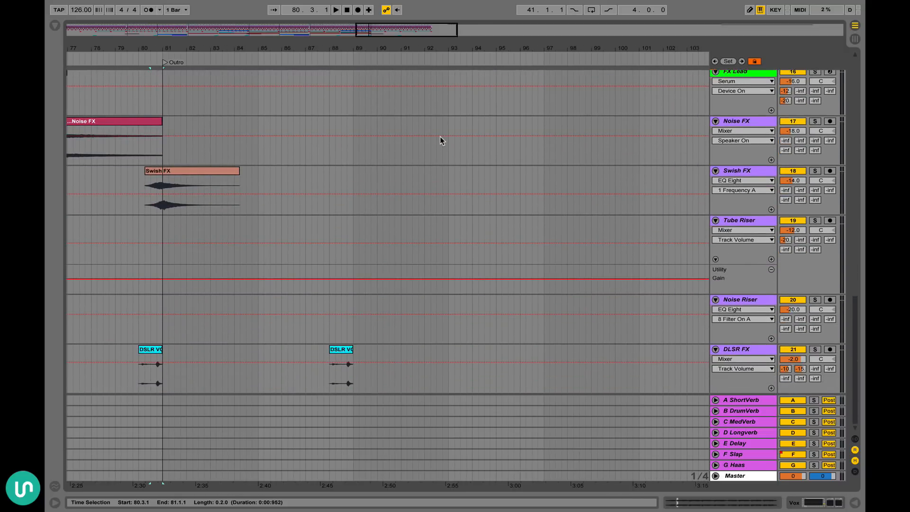
scroll(419, 144, "up", 5)
scroll(332, 119, "up", 5)
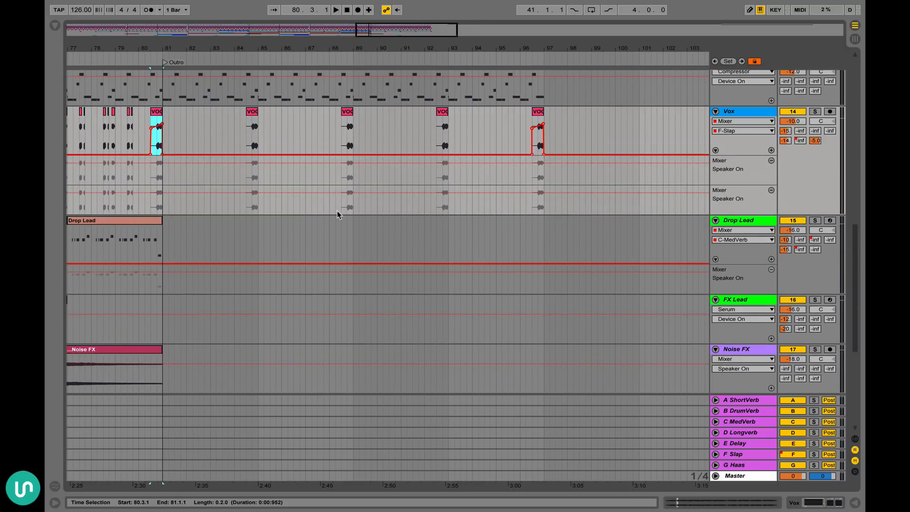
Play the Outro from 88.1.1 while checking the drum, bass, vocal and FX tracks, and stop playback around bar 92
left_click(326, 119)
key("space")
scroll(326, 119, "up", 12)
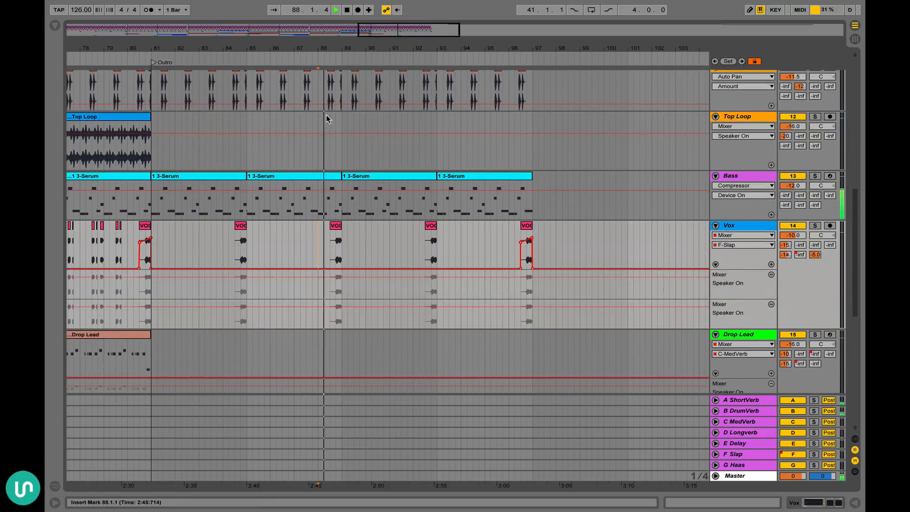
scroll(326, 116, "down", 6)
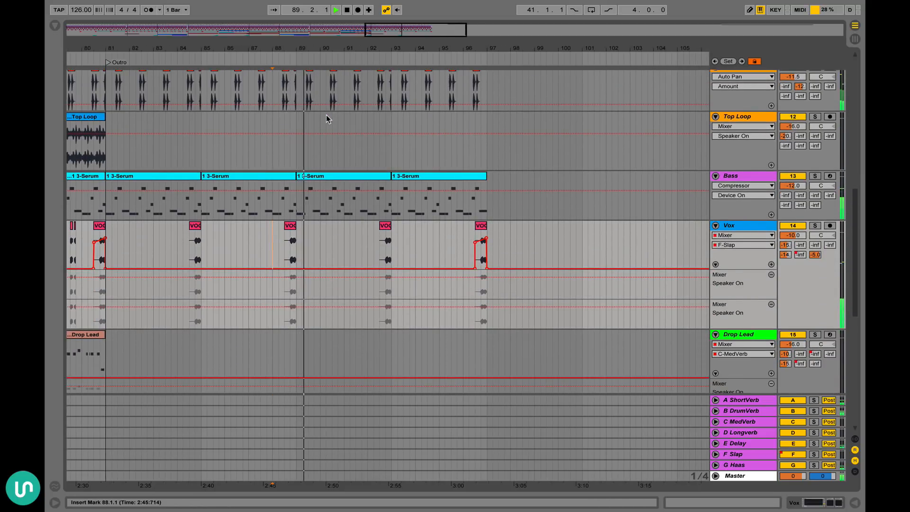
scroll(326, 116, "up", 8)
scroll(328, 118, "down", 10)
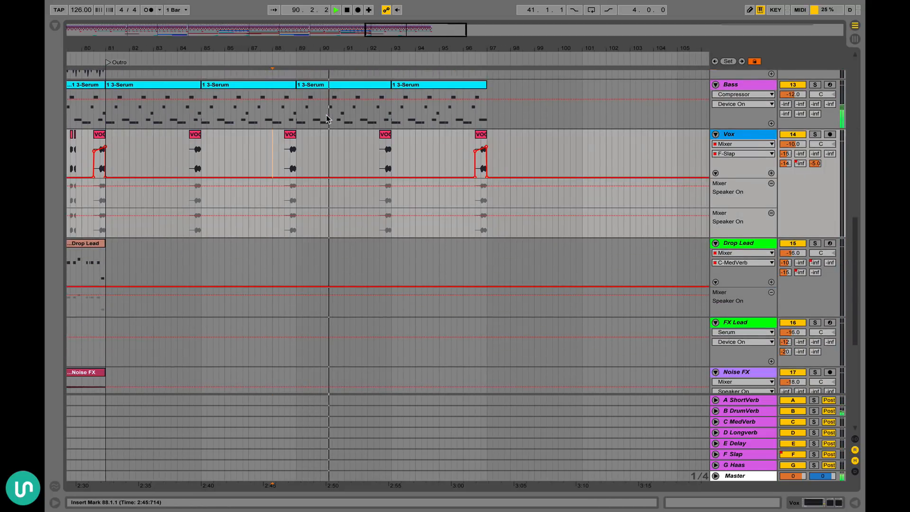
scroll(327, 119, "down", 7)
scroll(326, 119, "up", 20)
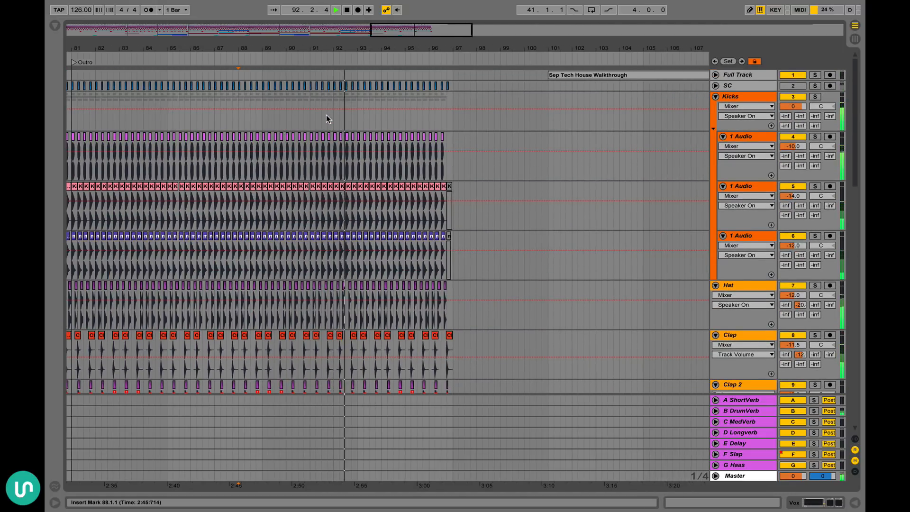
scroll(326, 116, "down", 10)
key("space")
Check where the drum tracks end and play the final Vox clip with its F-Slap automation from 95.4.1
scroll(326, 118, "up", 2)
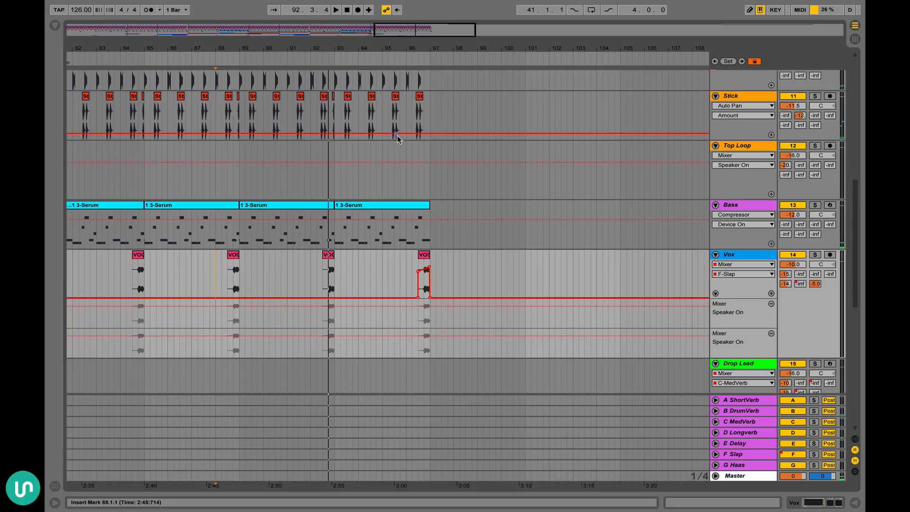
scroll(448, 130, "up", 6)
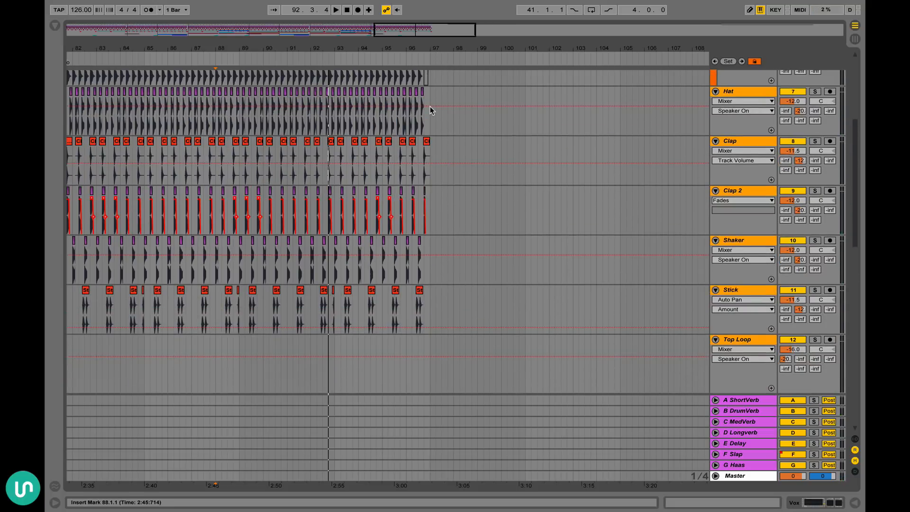
scroll(431, 106, "down", 8)
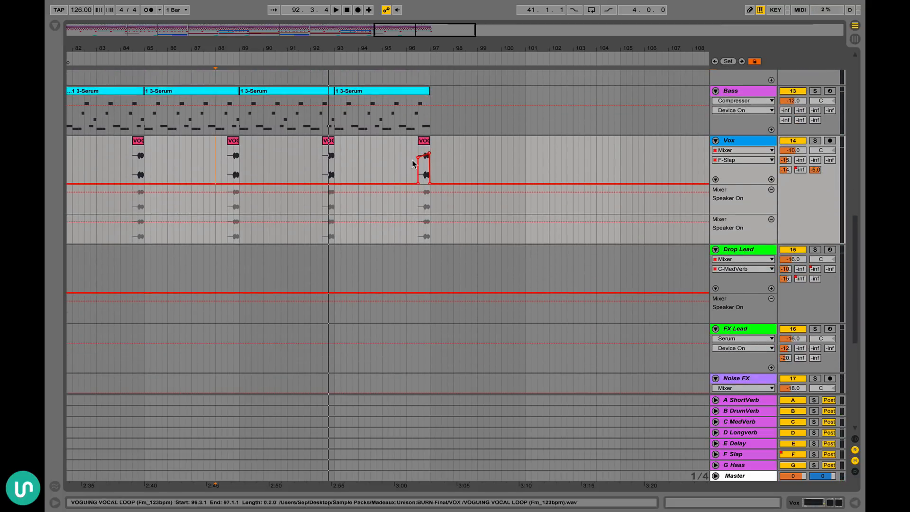
left_click(399, 164)
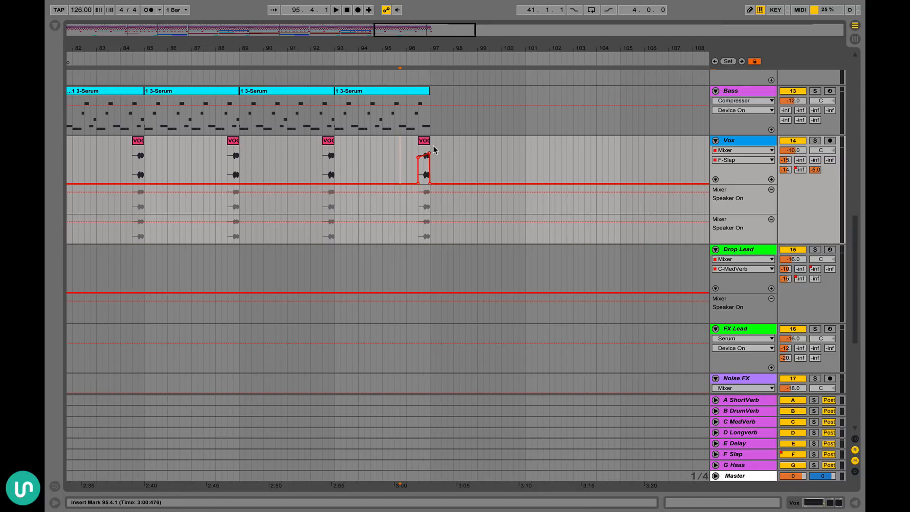
key("space")
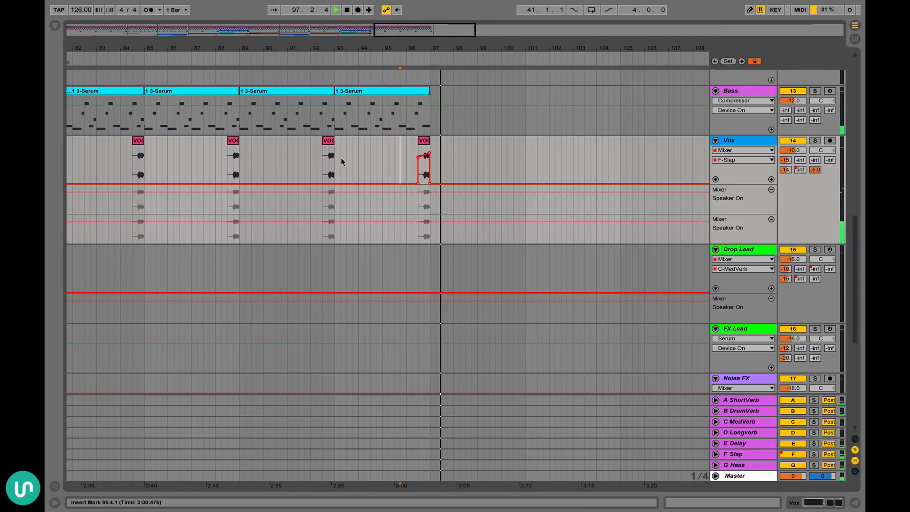
Fold the Kicks group, and unfold the SC track to view its clips before folding it again
scroll(340, 157, "left", 6)
scroll(340, 158, "down", 5)
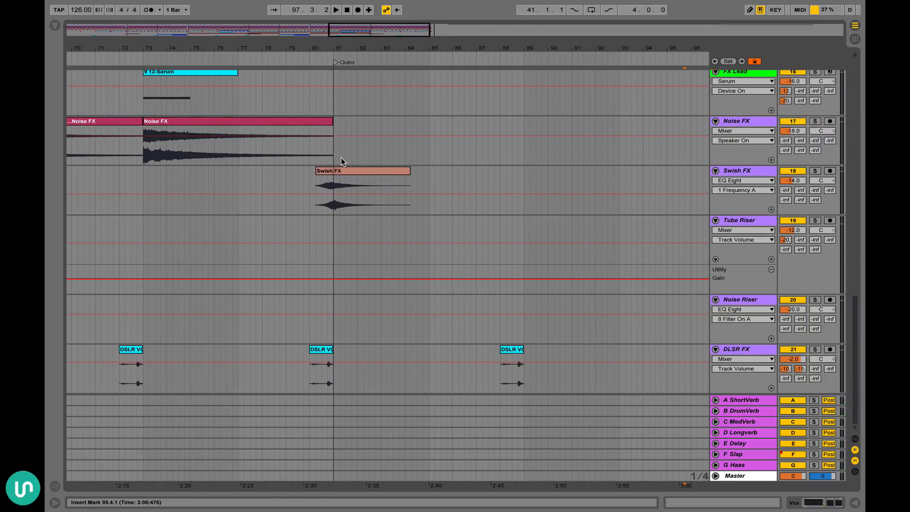
scroll(340, 157, "right", 1)
scroll(341, 157, "up", 10)
scroll(340, 157, "right", 3)
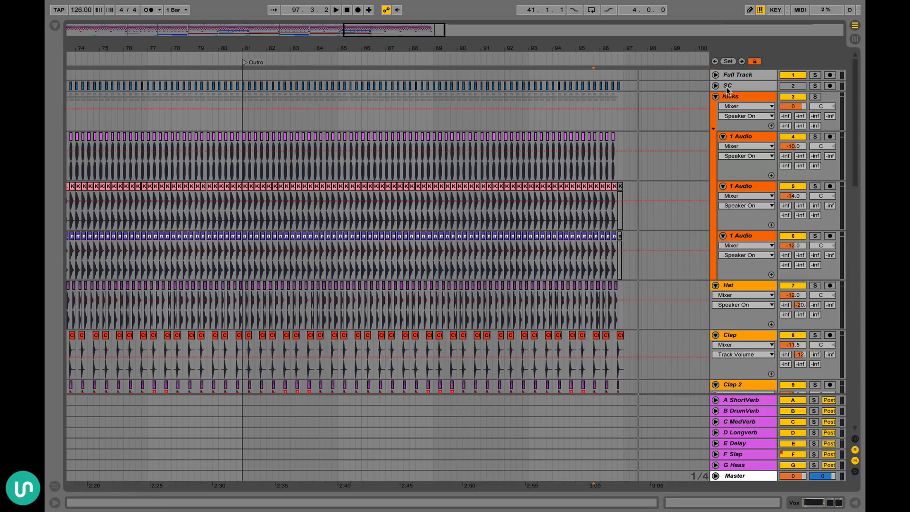
left_click(716, 96)
left_click(716, 86)
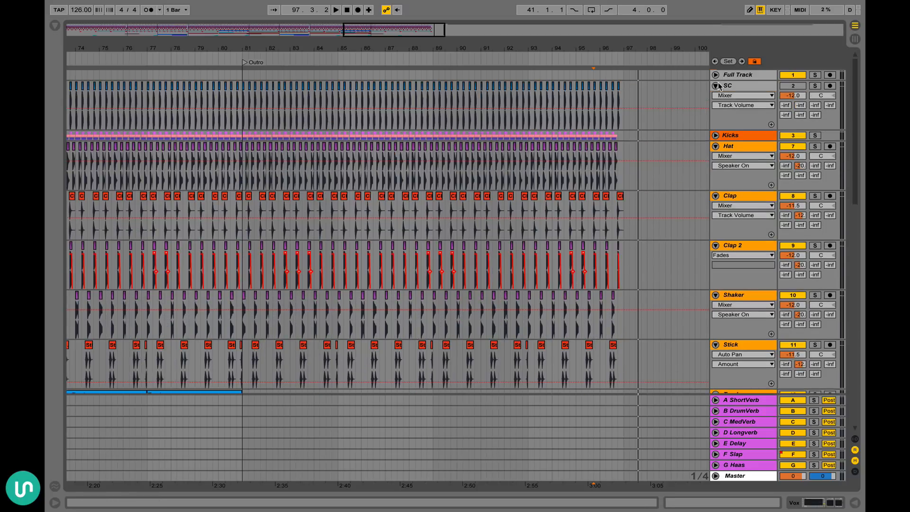
left_click(716, 86)
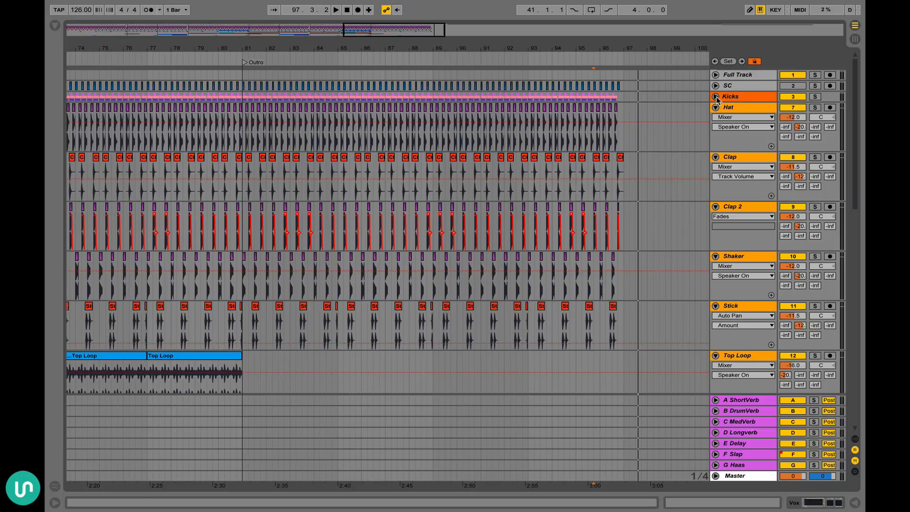
Compare the drum, bass, vocal and lead tracks in Drop 2 with those in the Outro
scroll(485, 151, "left", 5)
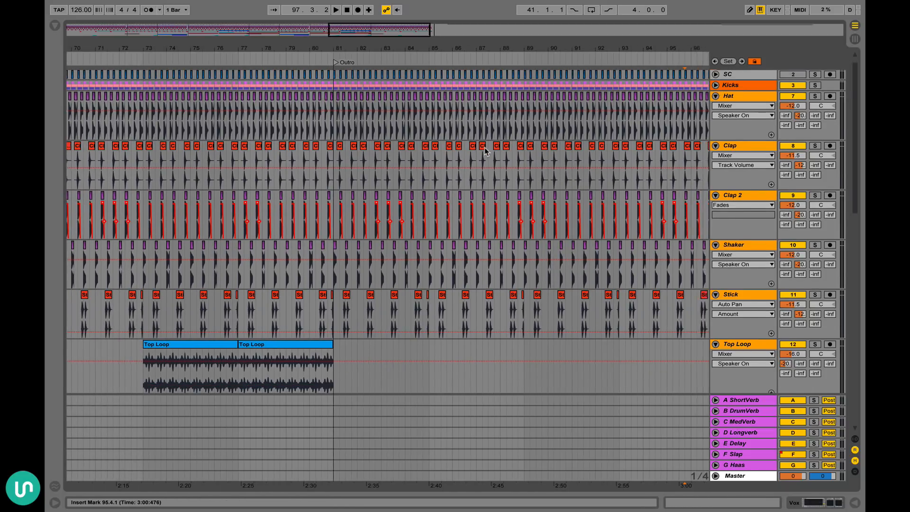
scroll(484, 150, "down", 3)
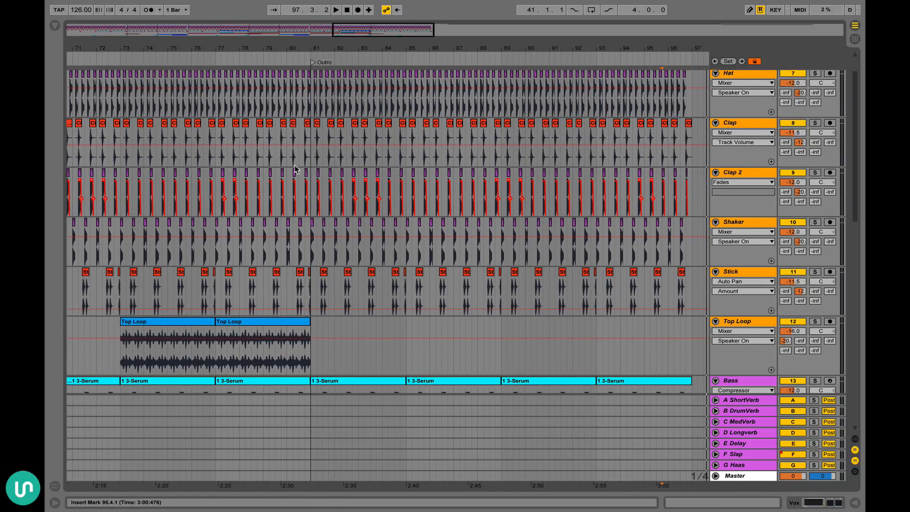
scroll(315, 126, "right", 10)
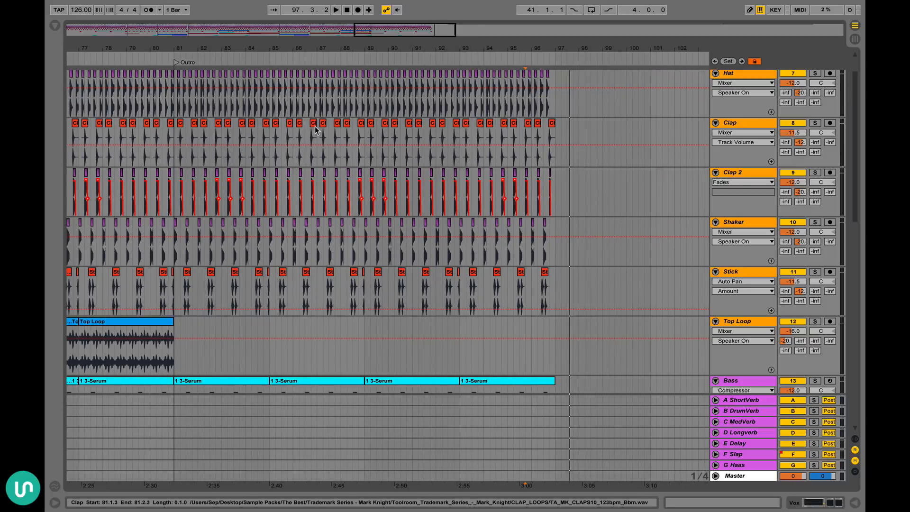
scroll(315, 126, "down", 15)
scroll(315, 126, "left", 5)
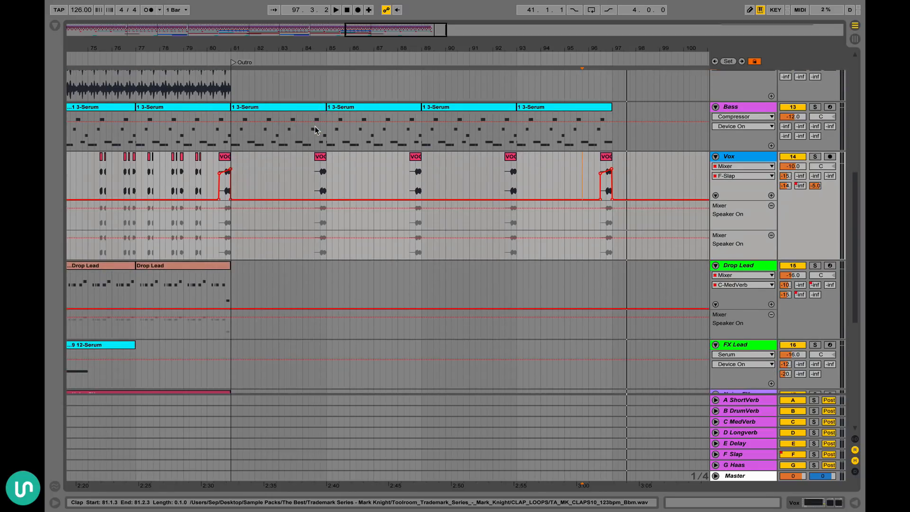
scroll(315, 127, "up", 5)
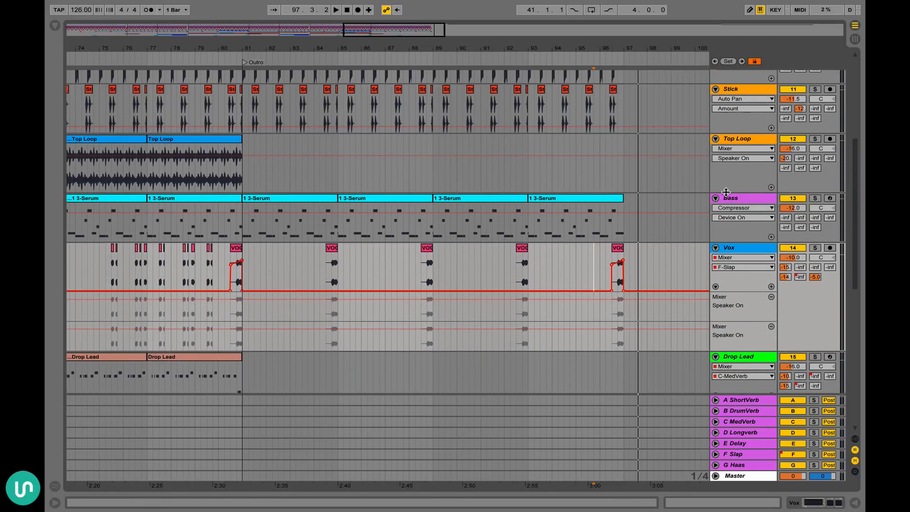
Open the Bass track's device chain, look through its devices starting from Serum, and hide the chain again
left_click(743, 198)
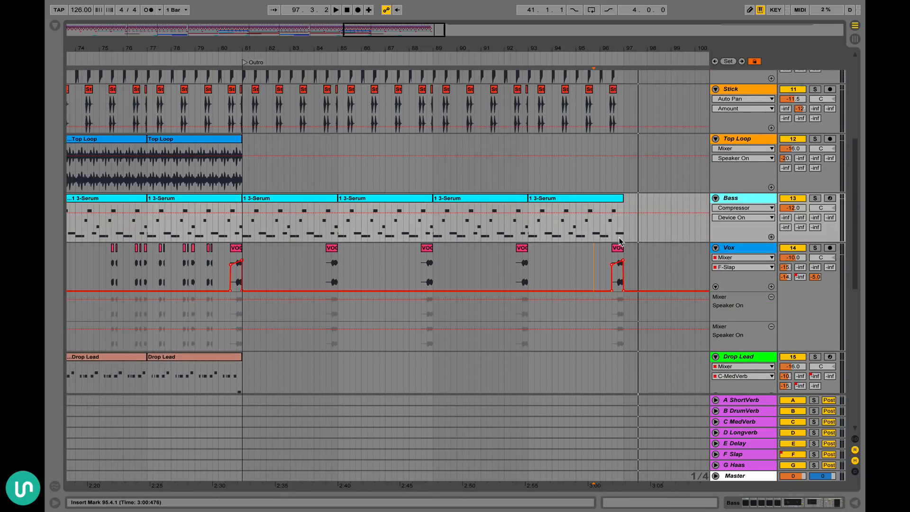
double_click(754, 201)
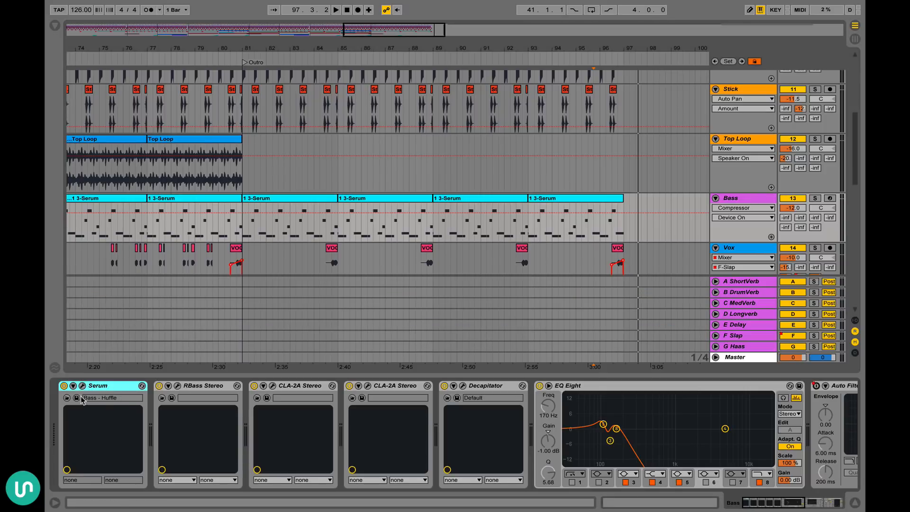
scroll(253, 399, "right", 3)
scroll(254, 400, "left", 3)
key("ctrl+alt+l")
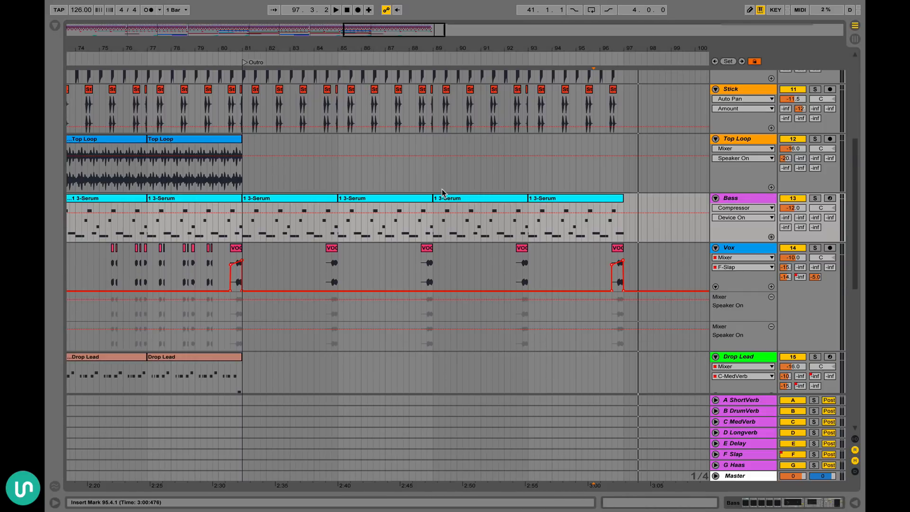
scroll(441, 189, "down", 2)
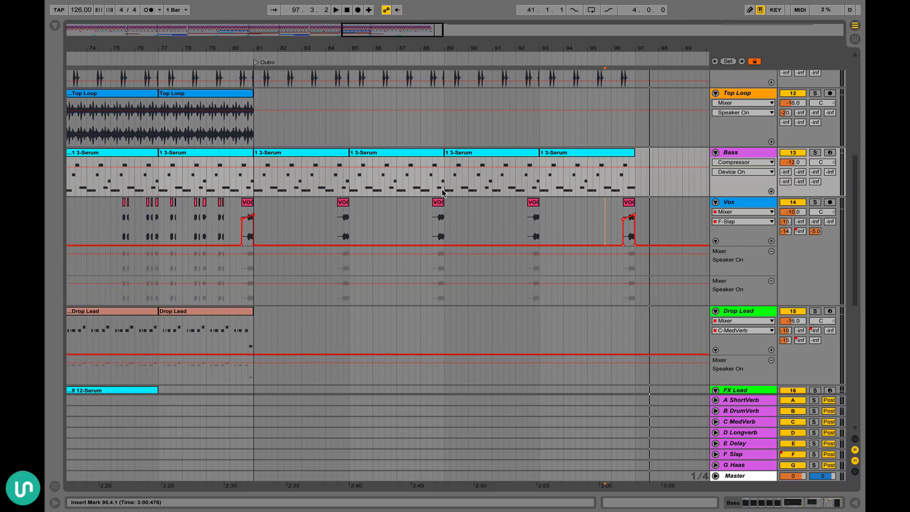
Fold all the tracks in the arrangement at once, from Full Track down to DLSR FX
scroll(442, 189, "up", 5)
scroll(441, 189, "down", 6)
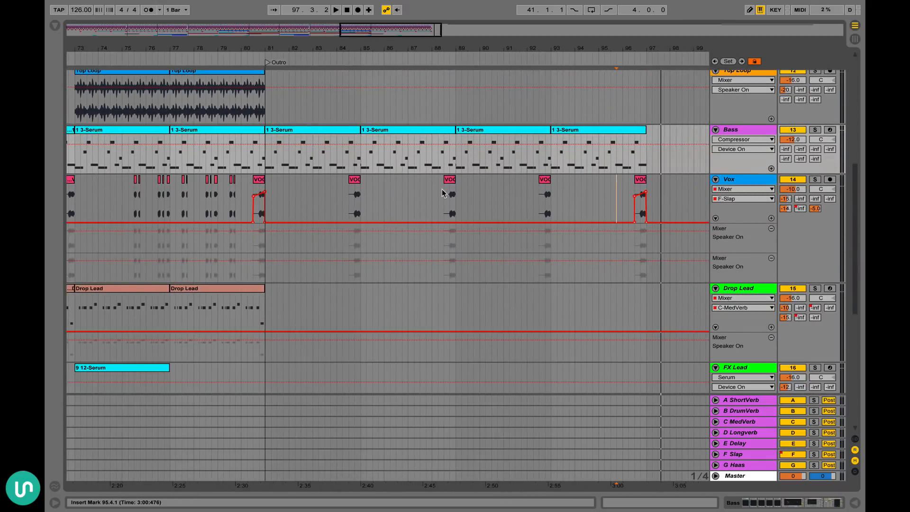
scroll(442, 189, "down", 2)
scroll(442, 188, "up", 10)
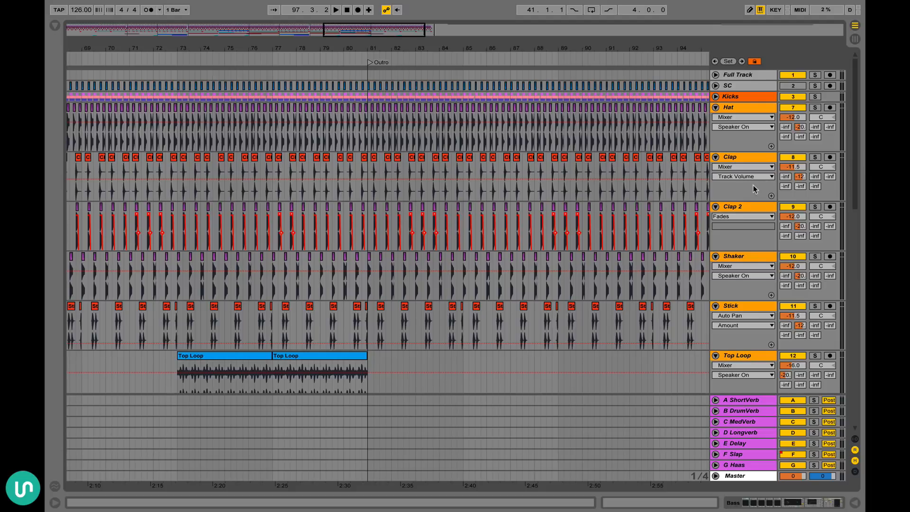
left_click(719, 210, "alt")
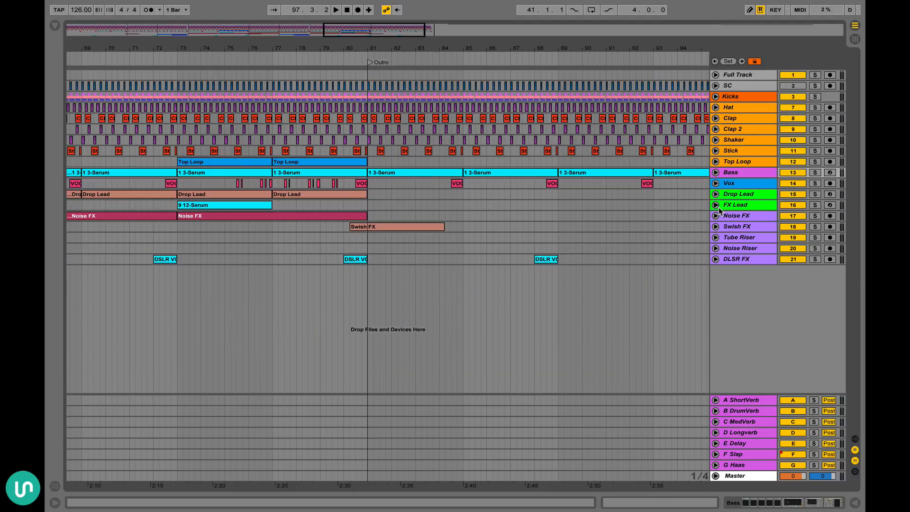
Select every track from Full Track to DLSR FX, and reduce the selection to DLSR FX alone
left_click(743, 259)
left_click(751, 76, "shift")
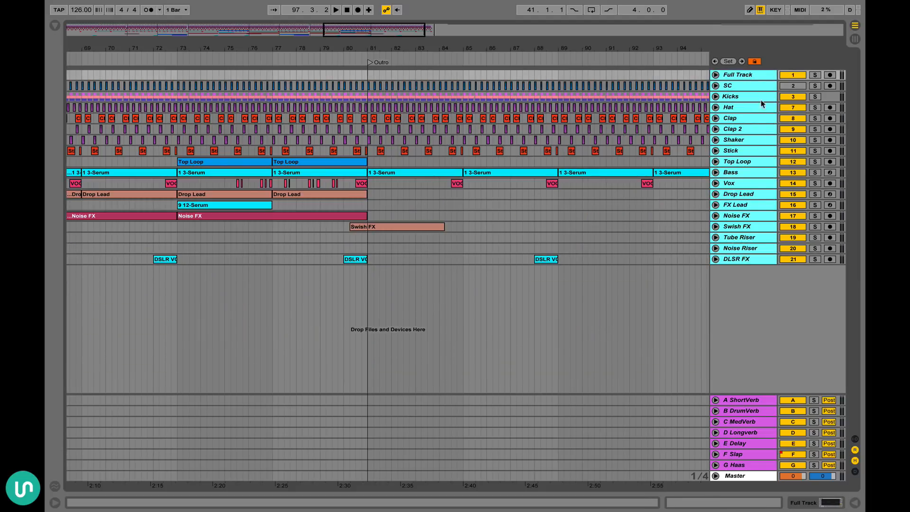
left_click(747, 260)
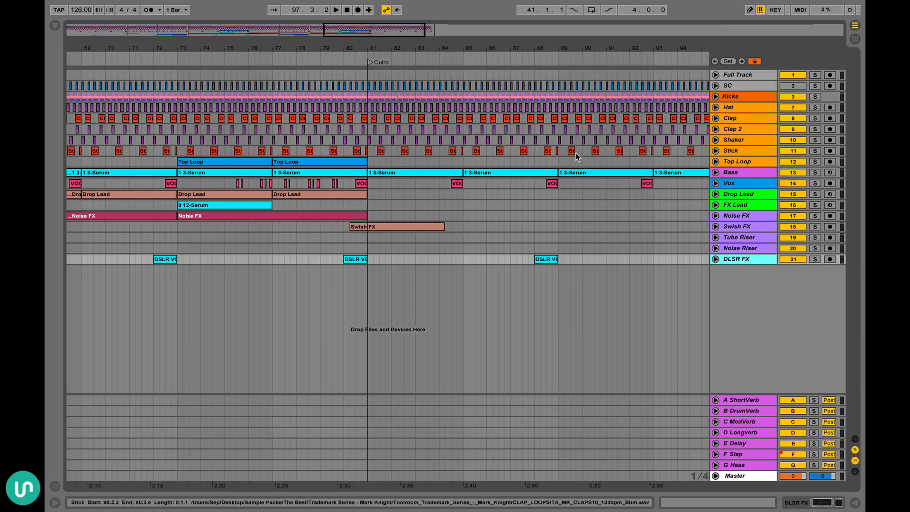
Look over the folded layers around Drop 2 and the Outro, selecting the Hat track and the Kicks group in turn
scroll(574, 152, "left", 10)
scroll(574, 153, "right", 8)
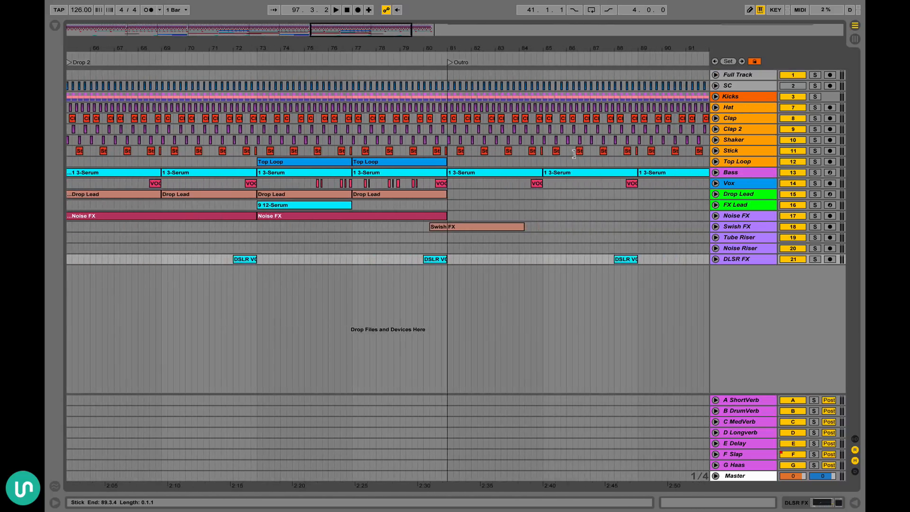
left_click(734, 108)
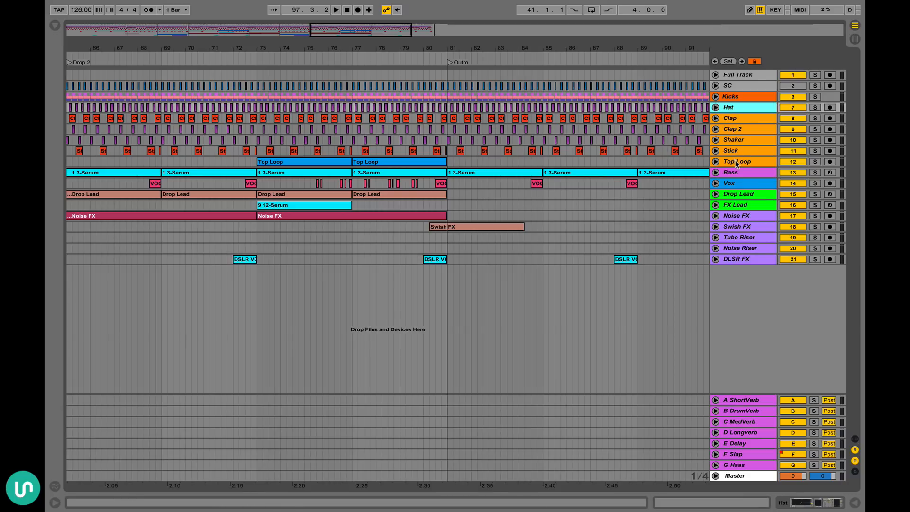
left_click(741, 98)
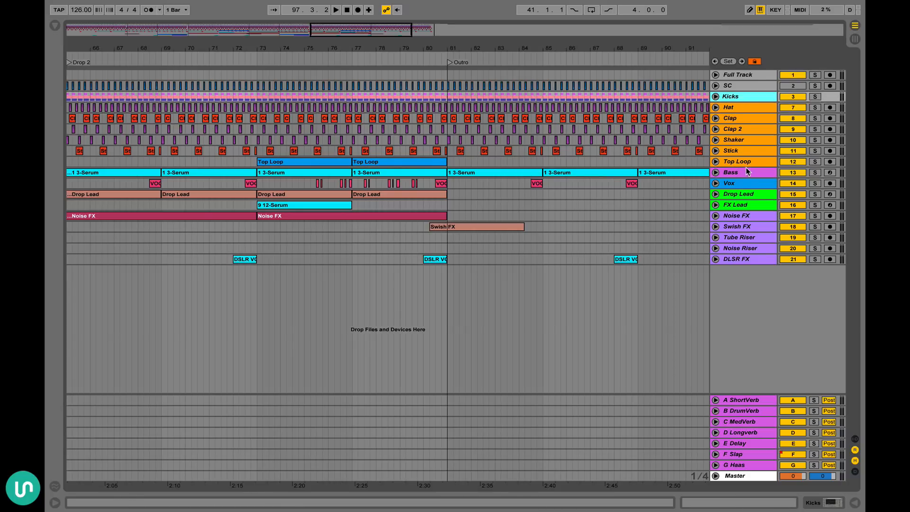
Review the folded arrangement from Drop 2 back to the Intro, and forward again through Drop 1 and Break 2 to Build 2
scroll(641, 189, "left", 1)
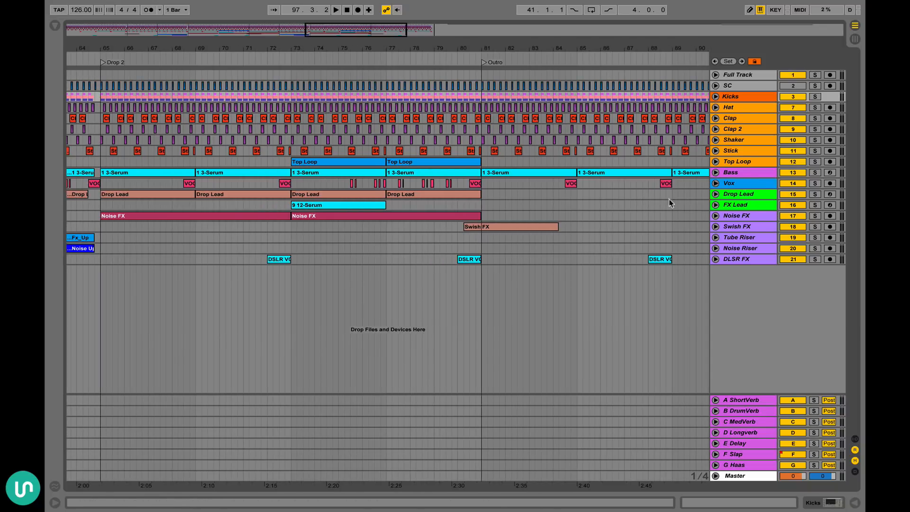
scroll(524, 227, "left", 2)
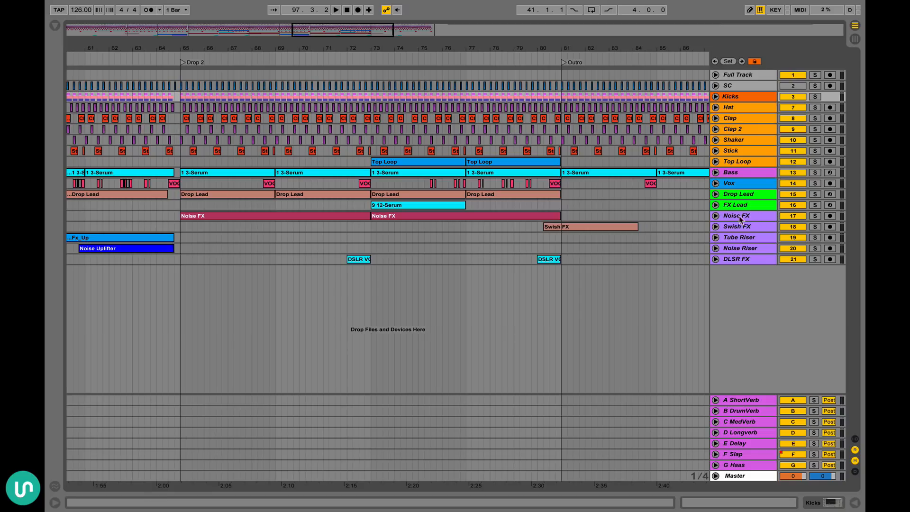
scroll(504, 264, "left", 15)
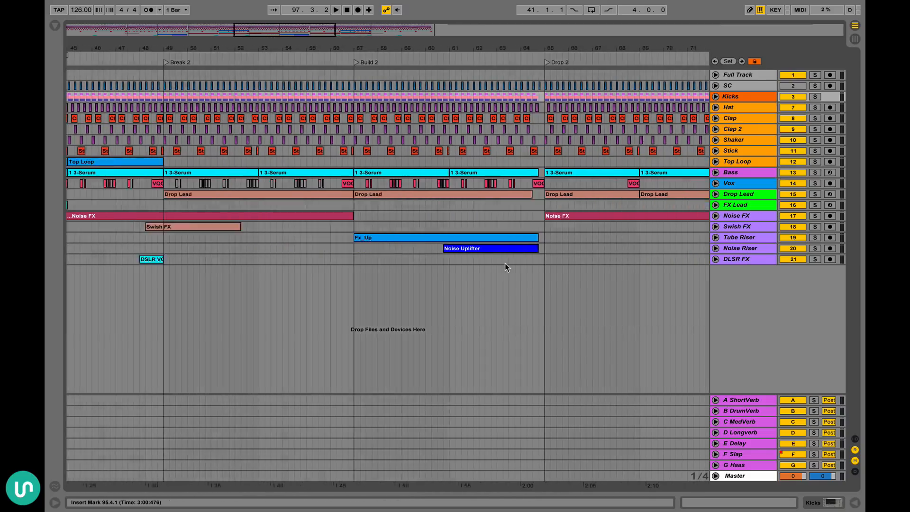
scroll(505, 264, "left", 7)
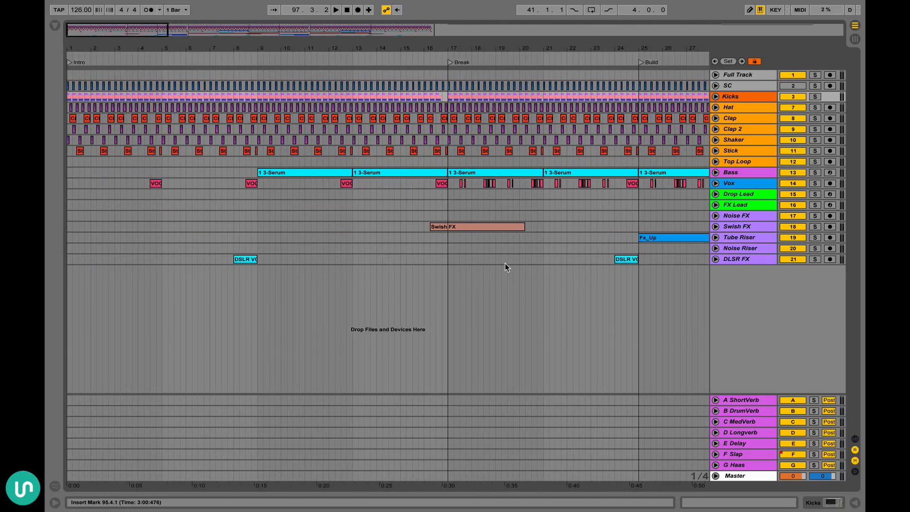
scroll(505, 263, "right", 5)
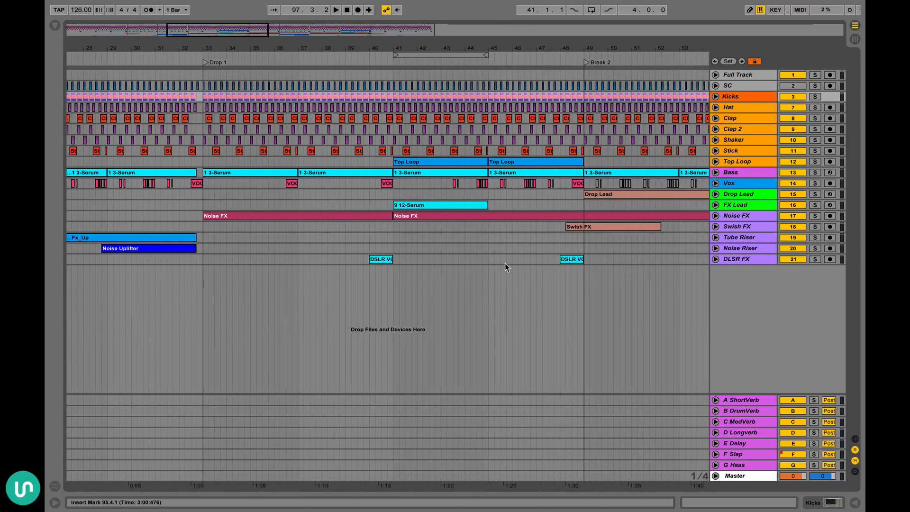
scroll(629, 171, "right", 5)
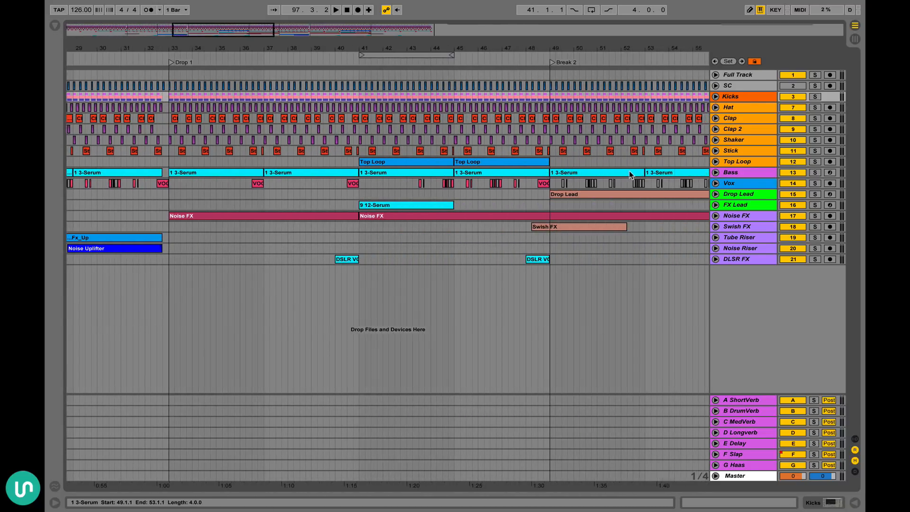
scroll(638, 171, "right", 2)
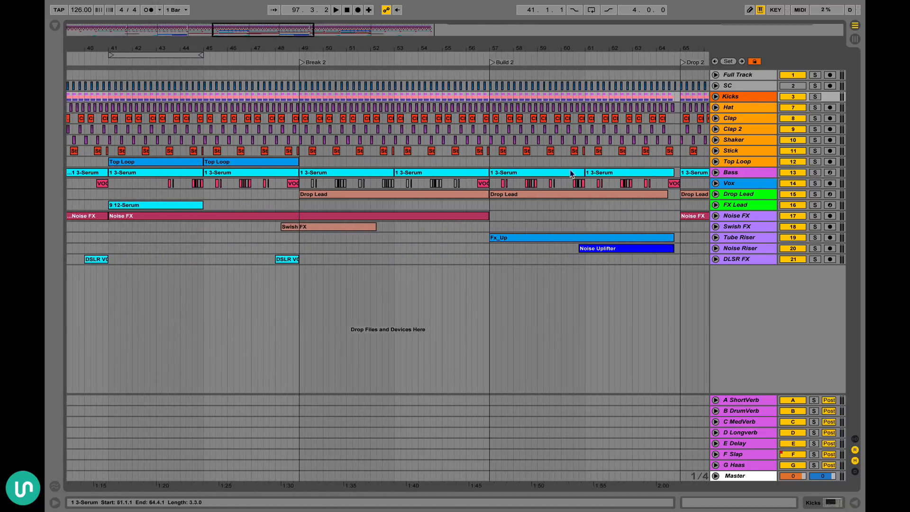
Place the insert marker at 57.1.1, the start of Build 2, and compare the layers of Build 2 and Drop 2
left_click(299, 132)
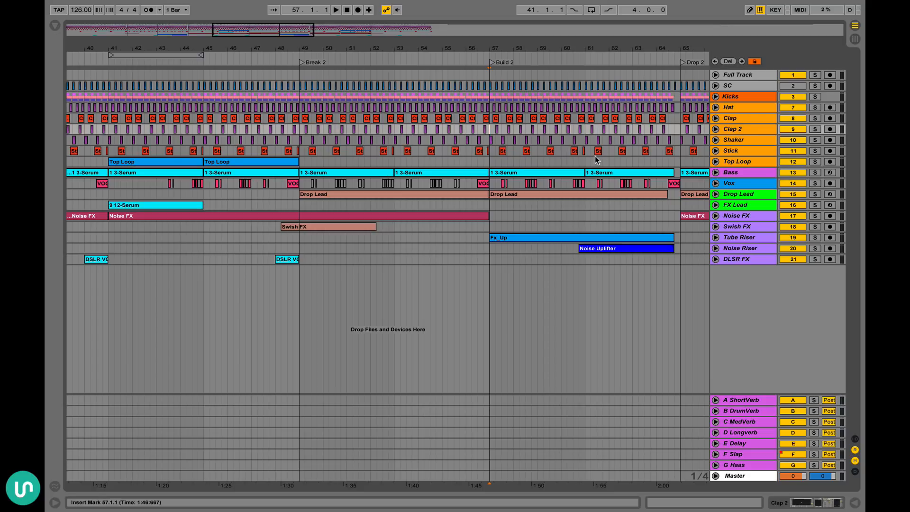
scroll(595, 160, "right", 5)
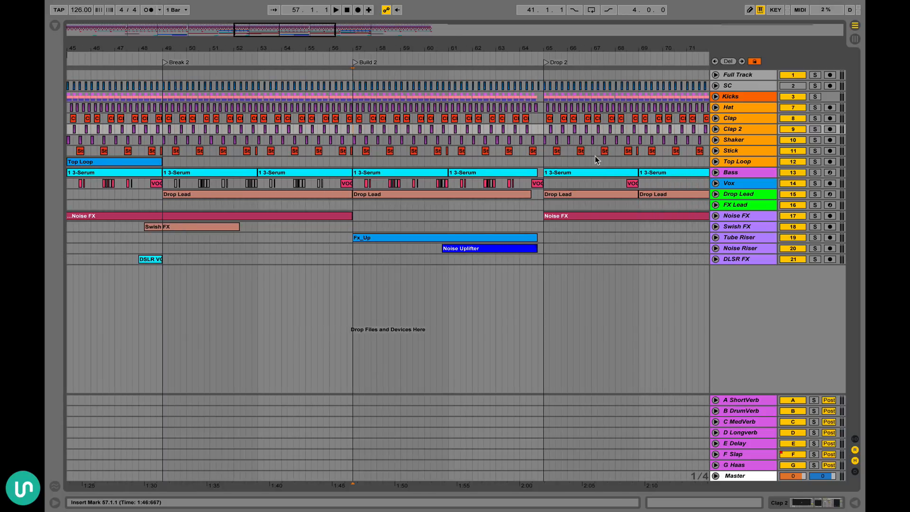
scroll(595, 156, "right", 7)
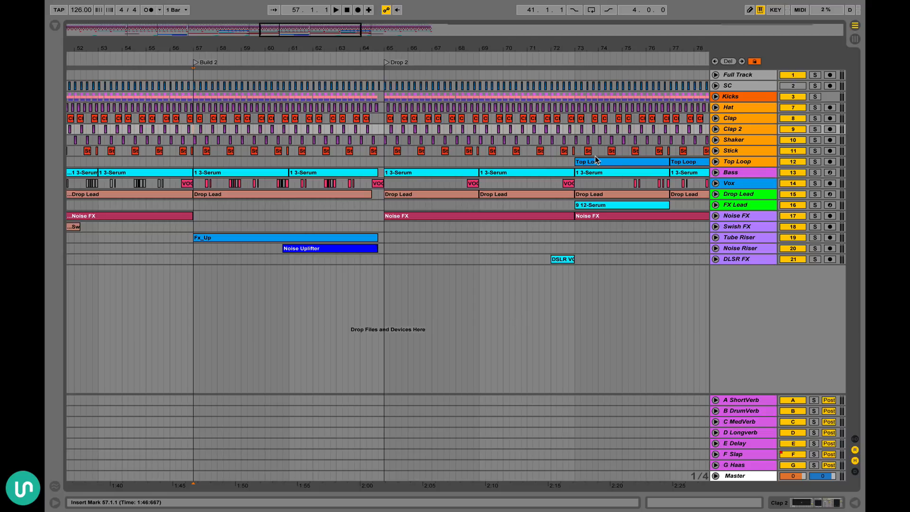
scroll(595, 155, "right", 4)
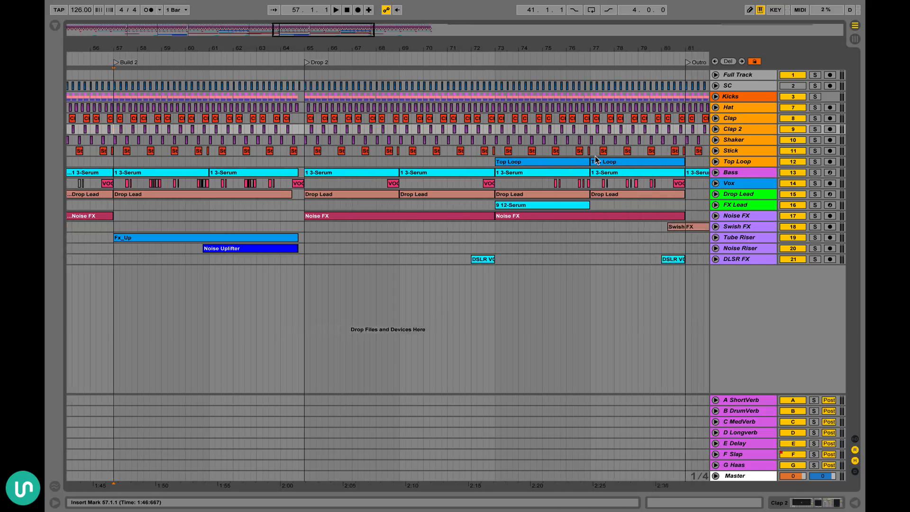
scroll(595, 155, "left", 3)
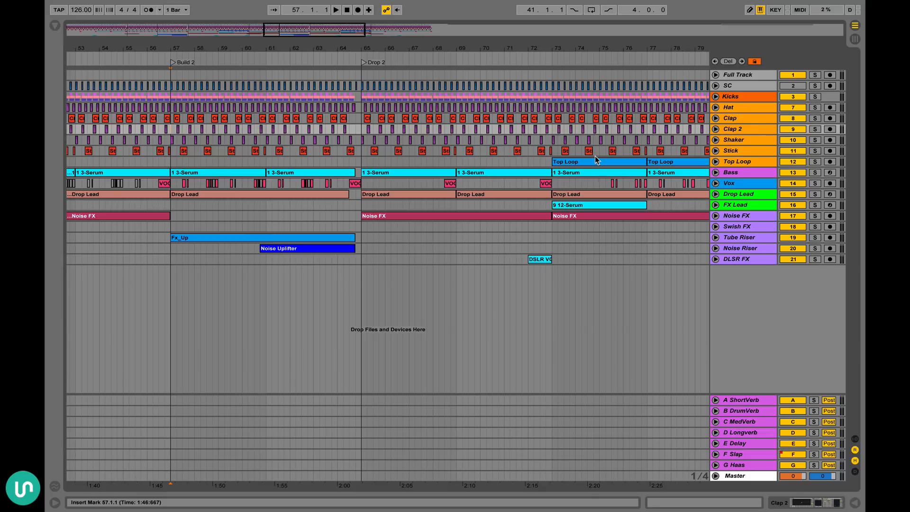
Check how the tracks end in the Outro, and return to the Break, Build and Drop 1 sections
scroll(596, 156, "right", 10)
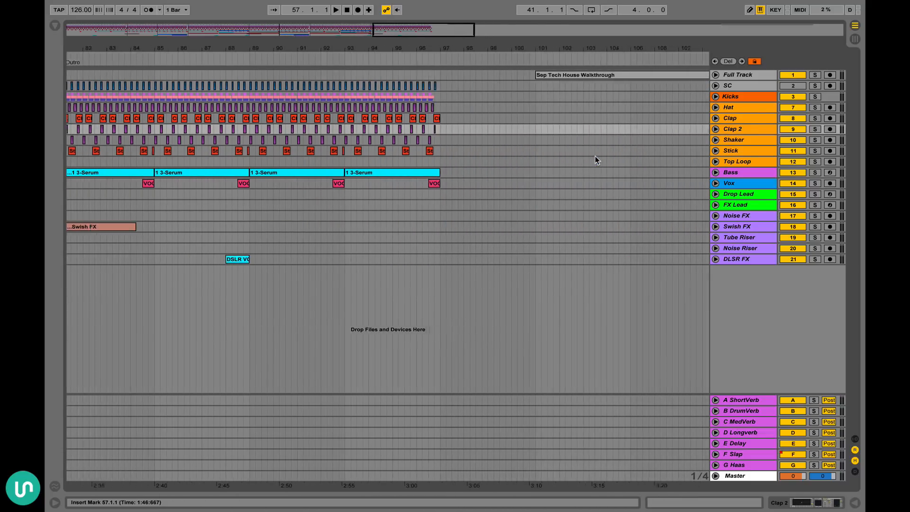
scroll(595, 156, "left", 1)
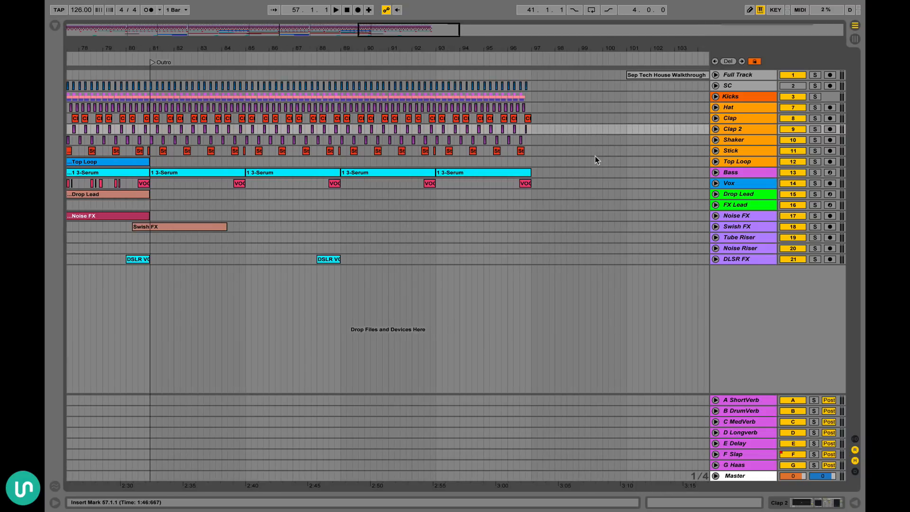
scroll(595, 155, "left", 5)
scroll(595, 156, "left", 20)
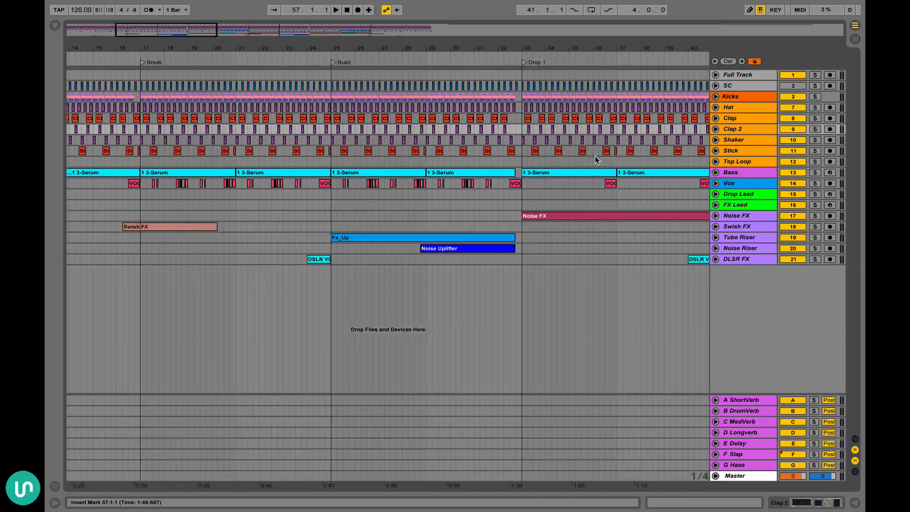